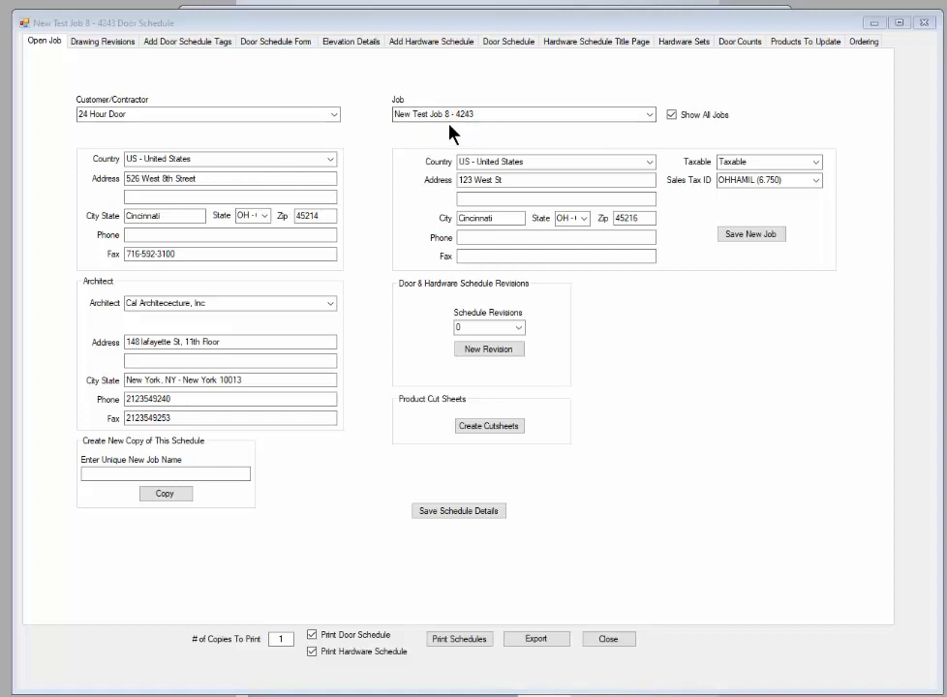
# Open the Add Door Schedule Tags page of the current job
pyautogui.click(189, 44)
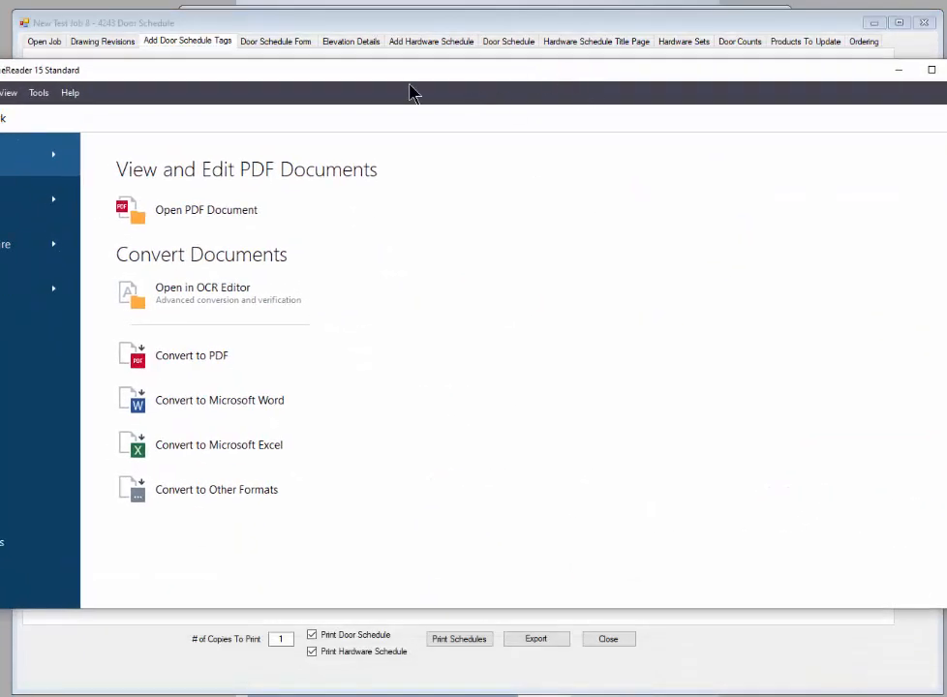
# Switch to ABBYY FineReader 15, view the PDF and conversion options on its start screen, and minimize it
pyautogui.moveTo(356, 79); pyautogui.dragTo(522, 98)
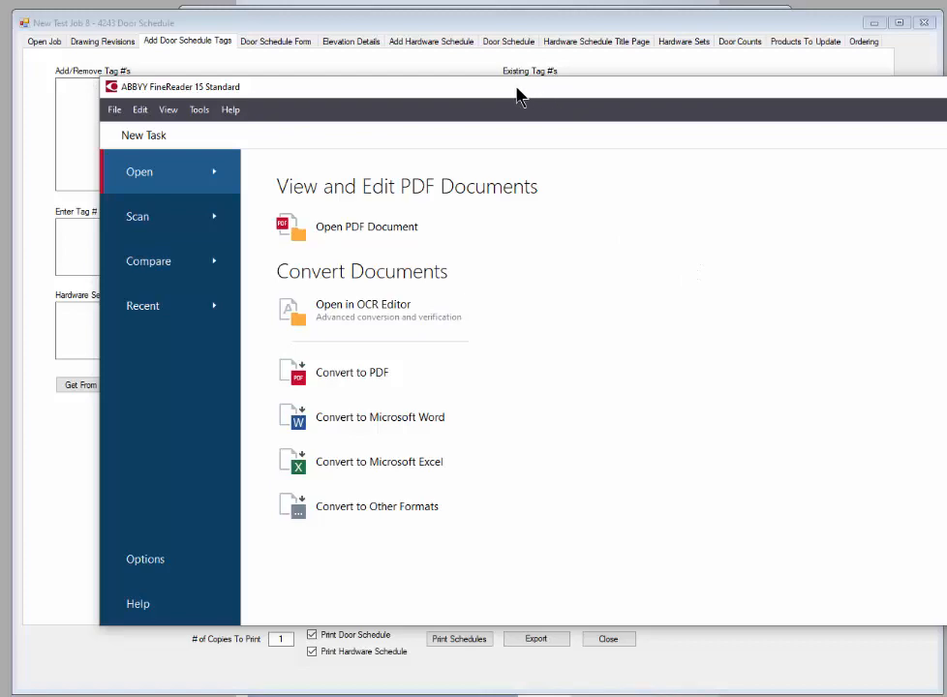
pyautogui.moveTo(519, 95); pyautogui.dragTo(523, 119)
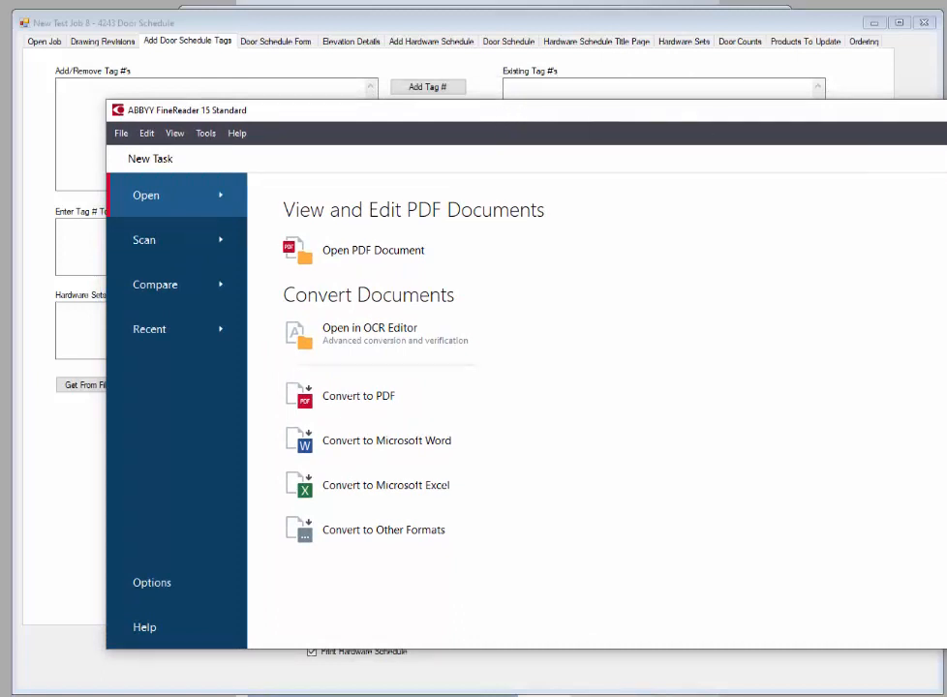
pyautogui.moveTo(946, 113); pyautogui.dragTo(864, 114)
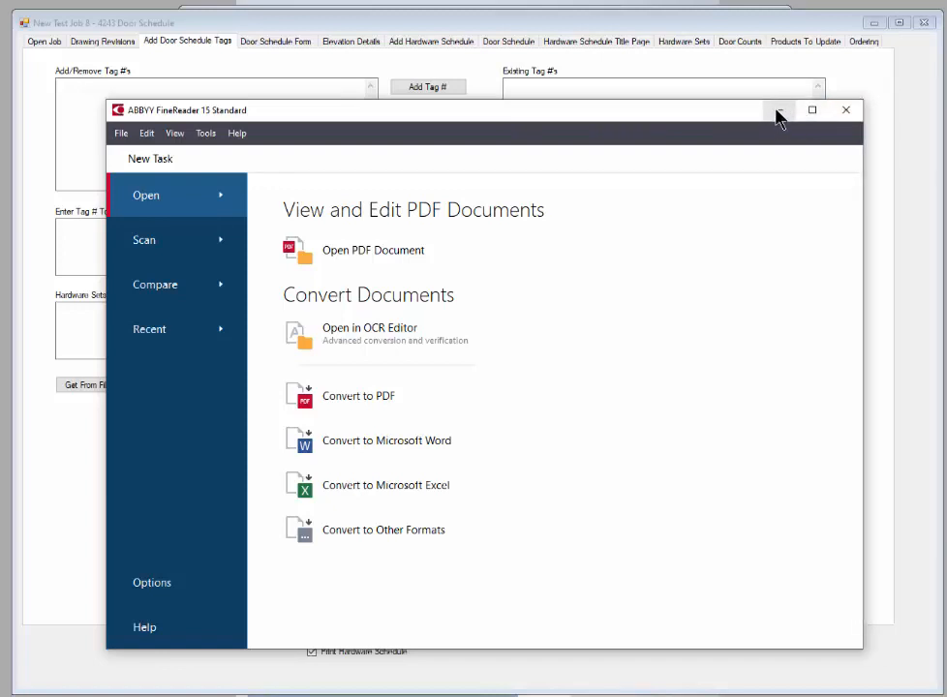
pyautogui.click(775, 113)
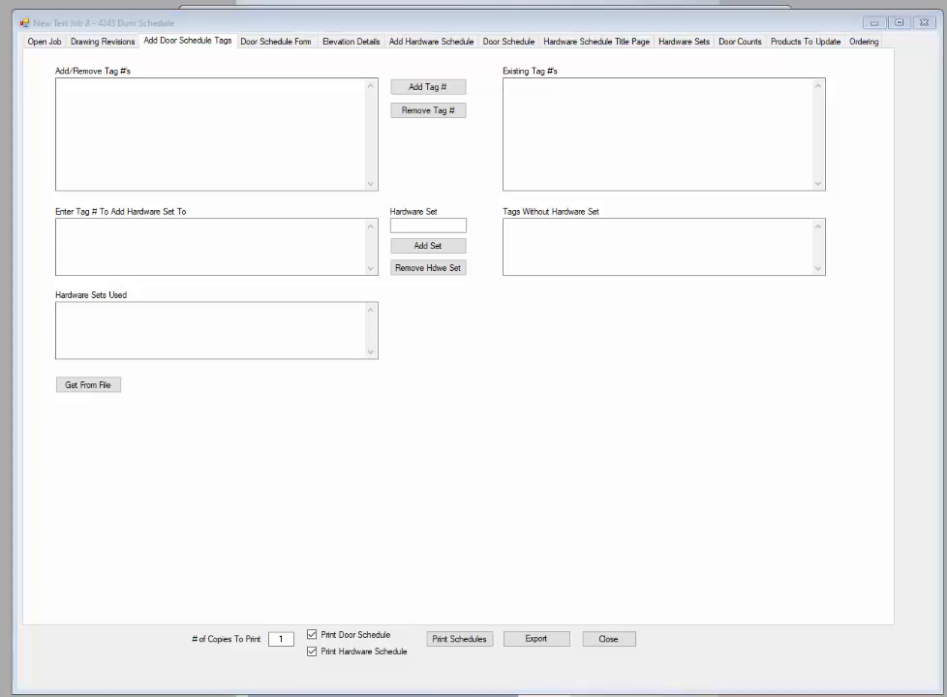
# Switch to File Explorer, open Bid Set of Plans Cincinnati Airport Hebron KY.pdf for editing in ABBYY FineReader 15, and fit its window on screen
pyautogui.moveTo(946, 92); pyautogui.dragTo(667, 54)
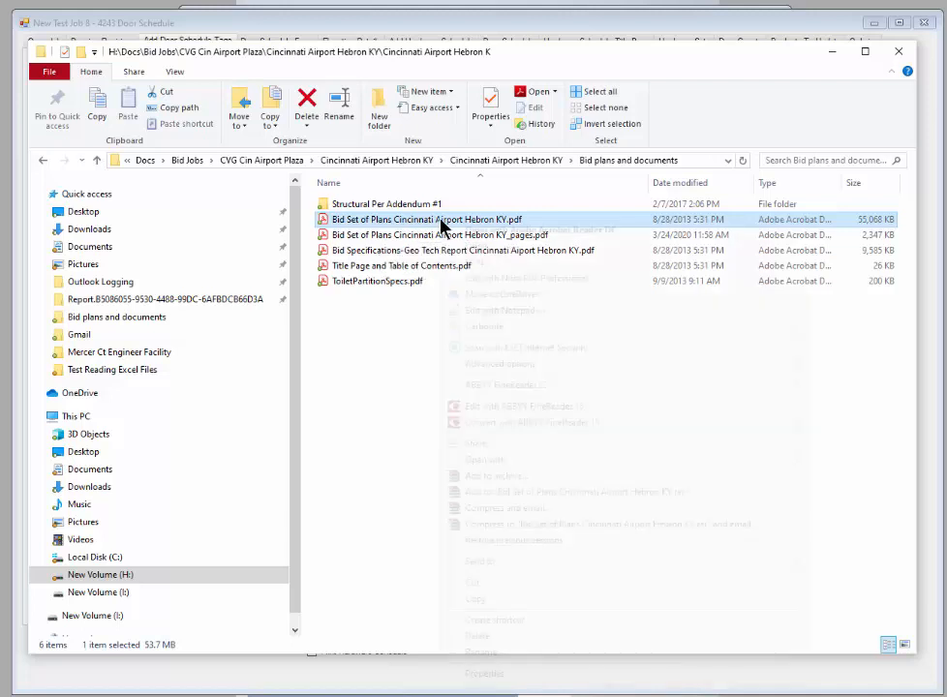
pyautogui.rightClick(442, 220)
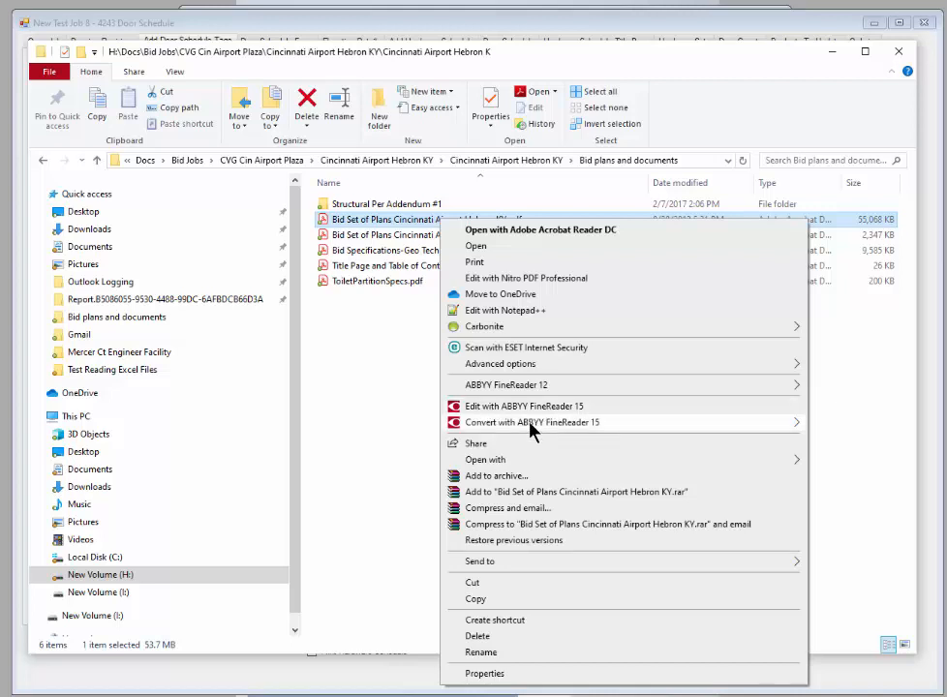
pyautogui.moveTo(532, 431)
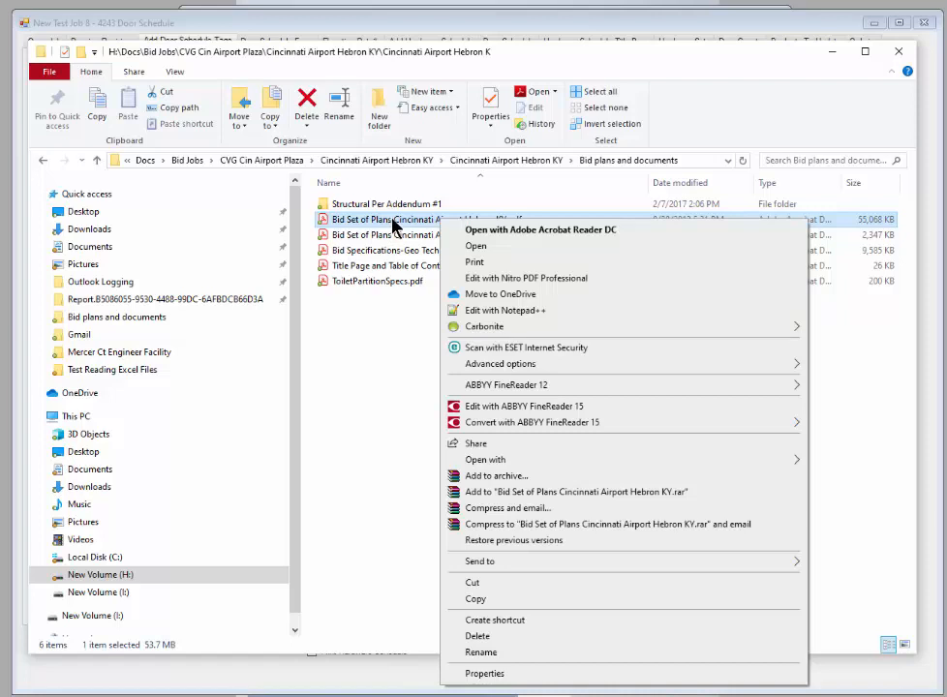
pyautogui.click(532, 413)
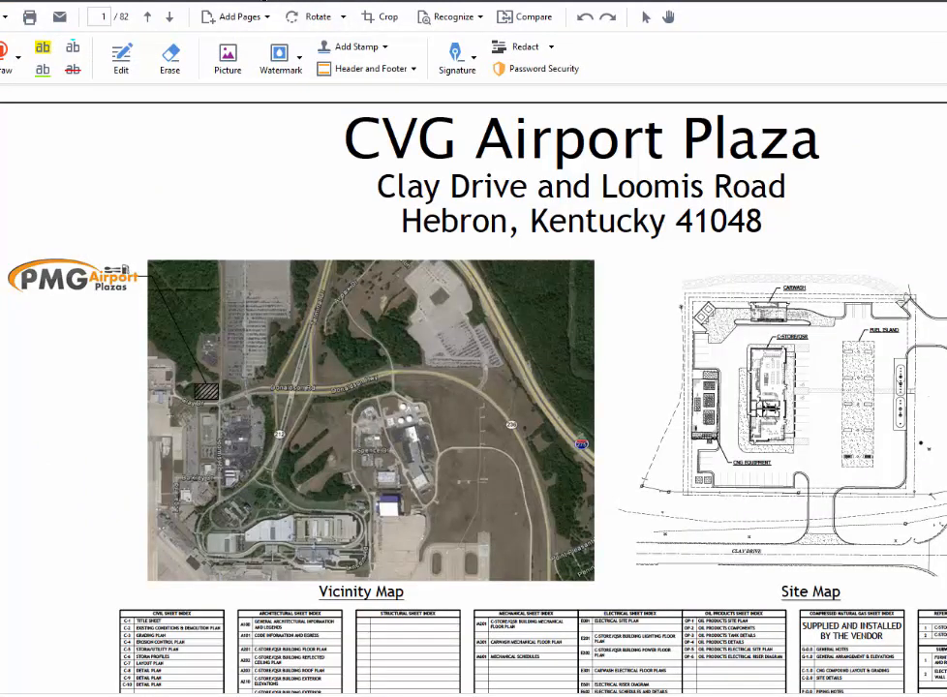
pyautogui.moveTo(261, 0); pyautogui.dragTo(372, 33)
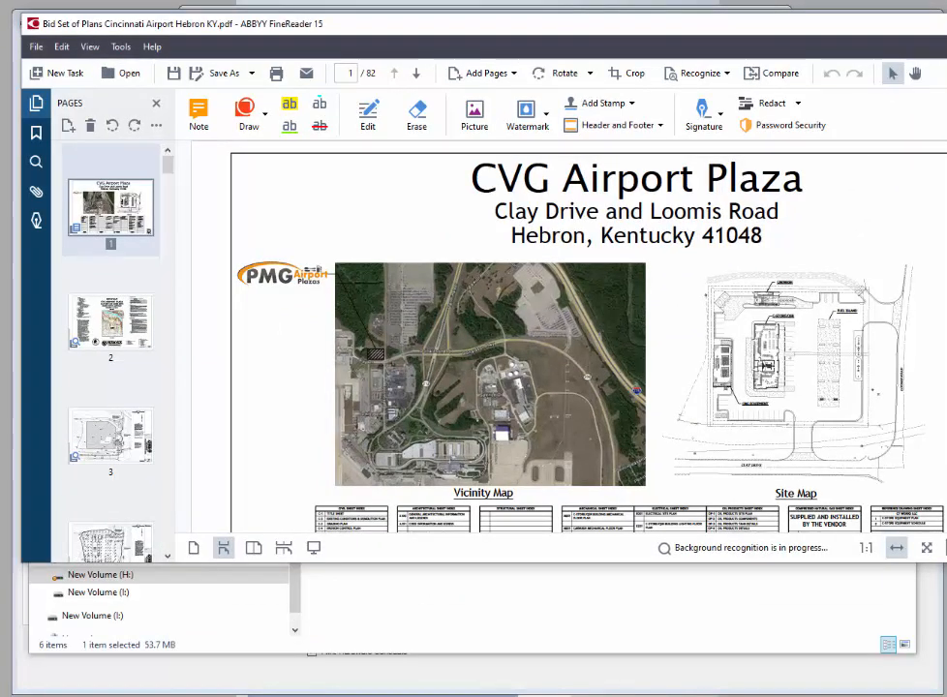
pyautogui.moveTo(946, 348); pyautogui.dragTo(919, 348)
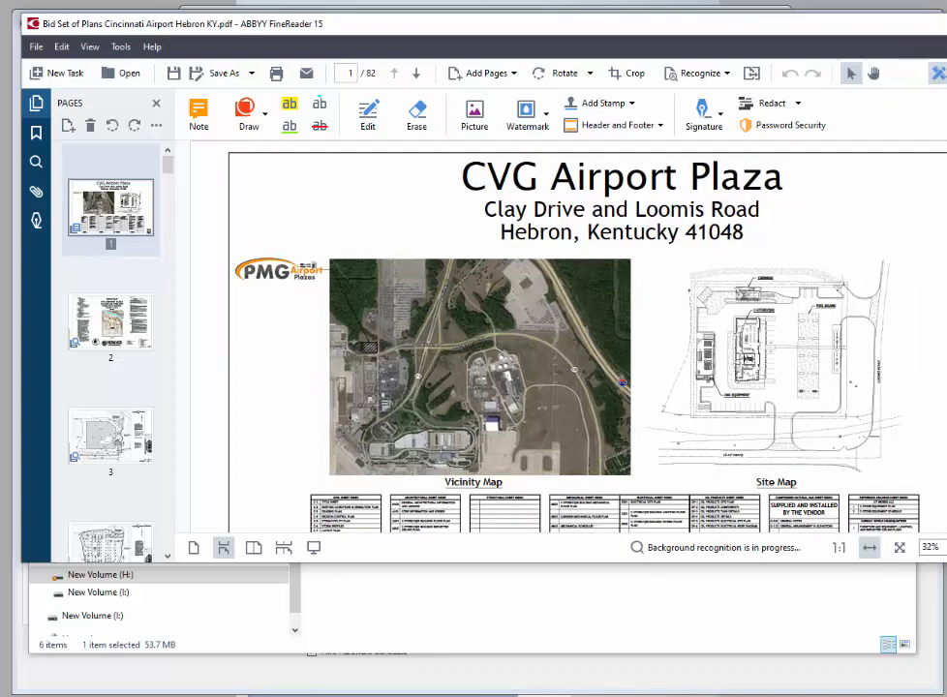
pyautogui.moveTo(946, 563); pyautogui.dragTo(946, 687)
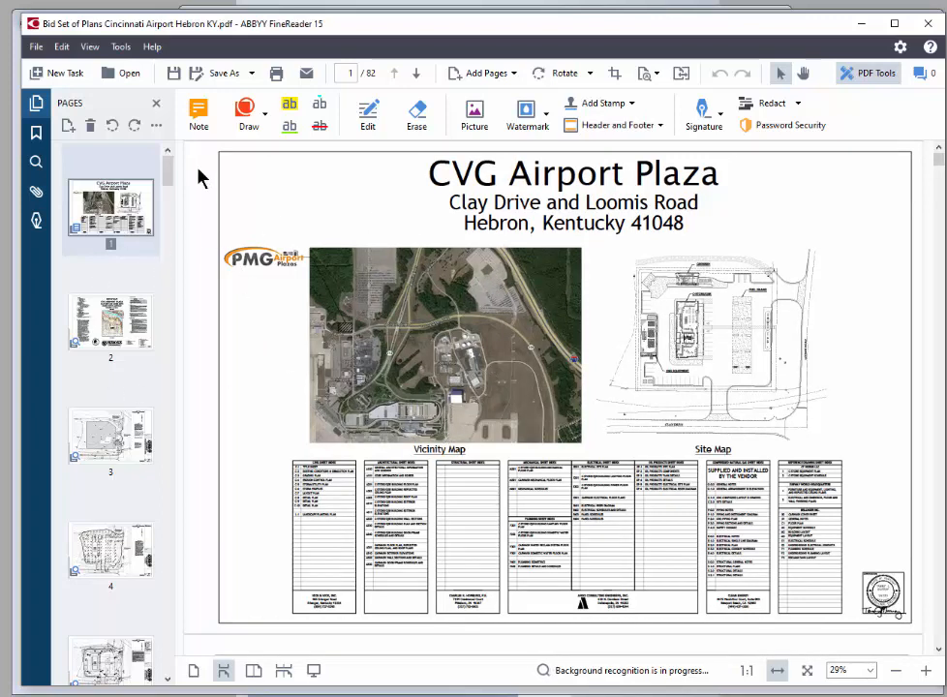
# Go to page 22 of the plans, select the DOOR SCHEDULE - STORE table area, and copy it as a table
pyautogui.moveTo(169, 170); pyautogui.dragTo(174, 217)
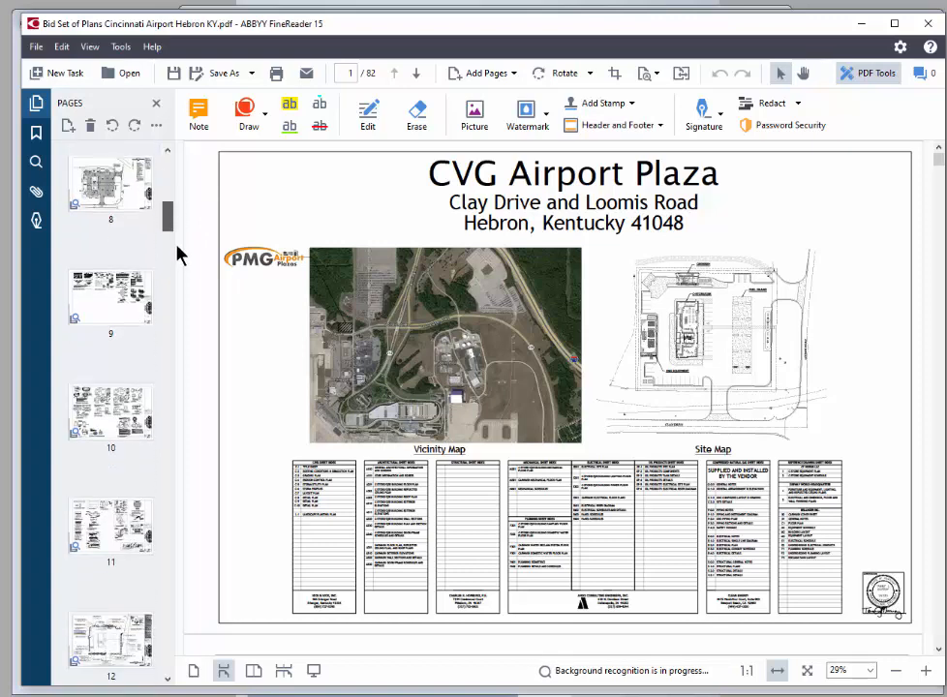
pyautogui.scroll(-5, 170, 227)
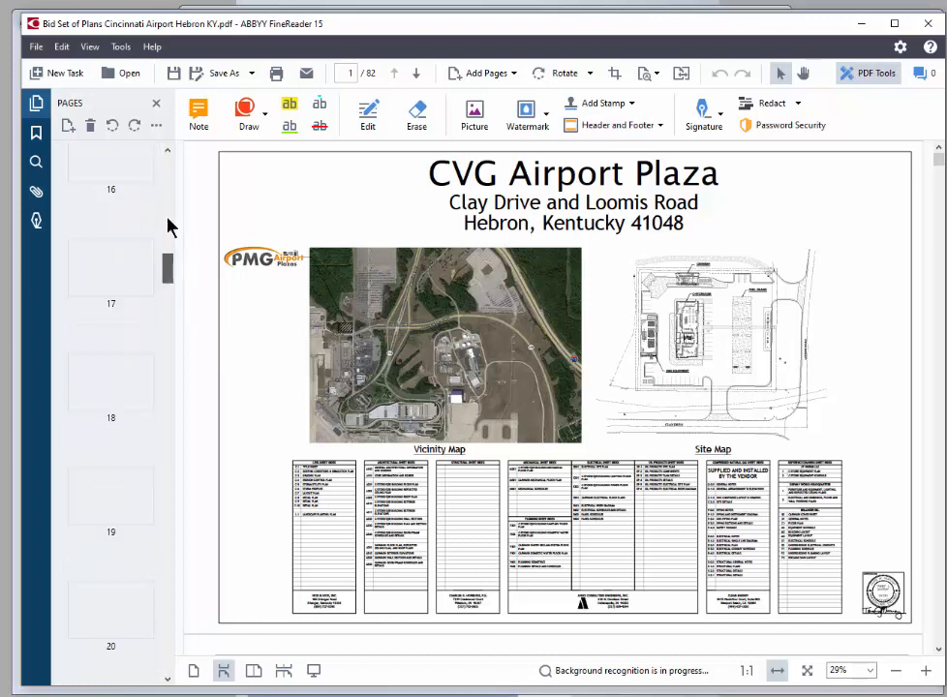
pyautogui.scroll(-4, 165, 413)
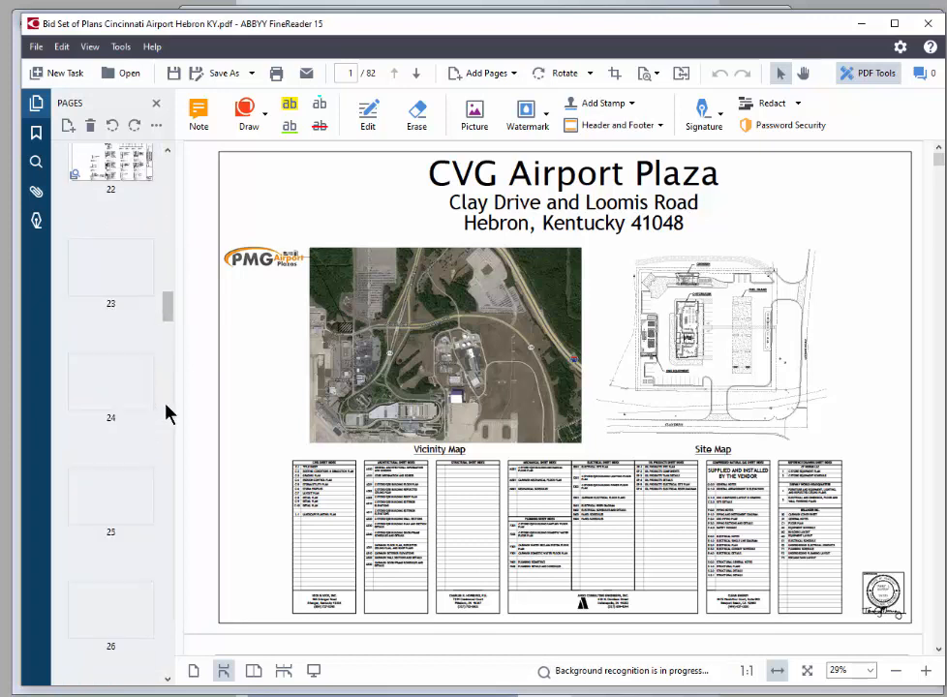
pyautogui.scroll(1, 152, 257)
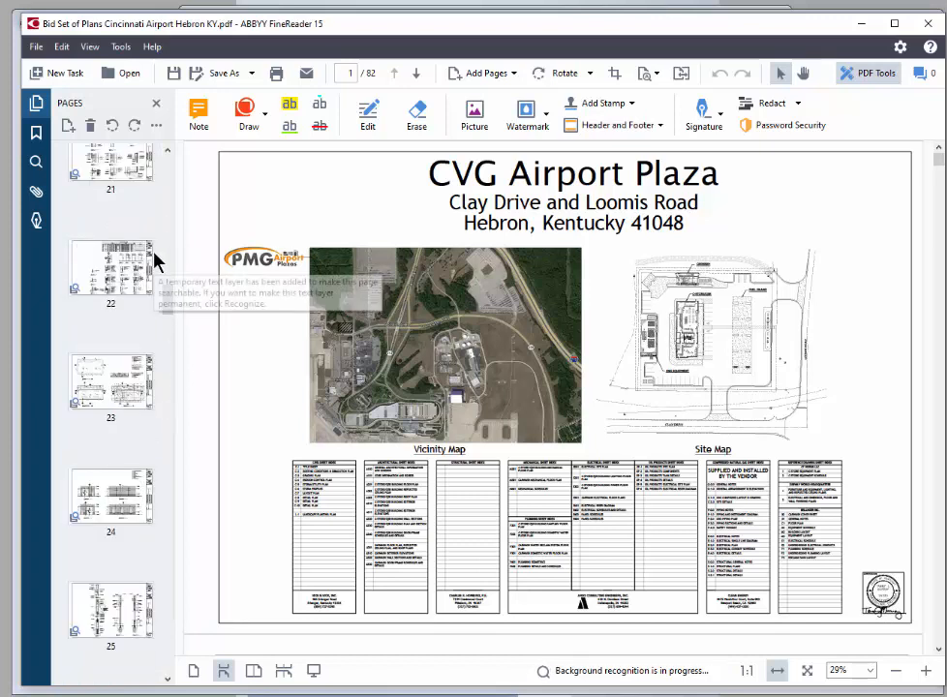
pyautogui.click(108, 279)
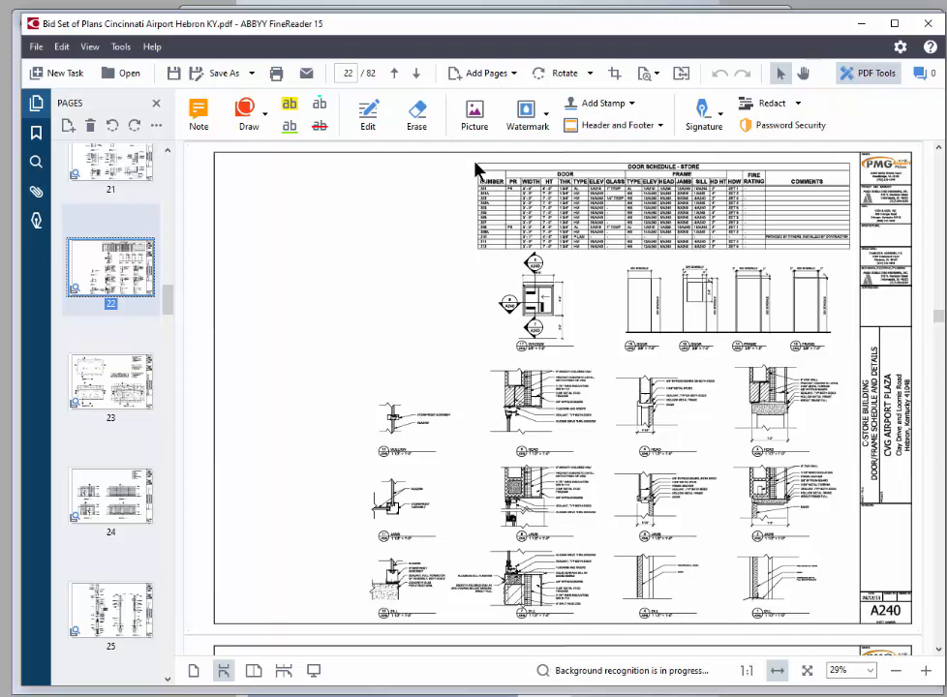
pyautogui.moveTo(477, 160); pyautogui.dragTo(853, 257)
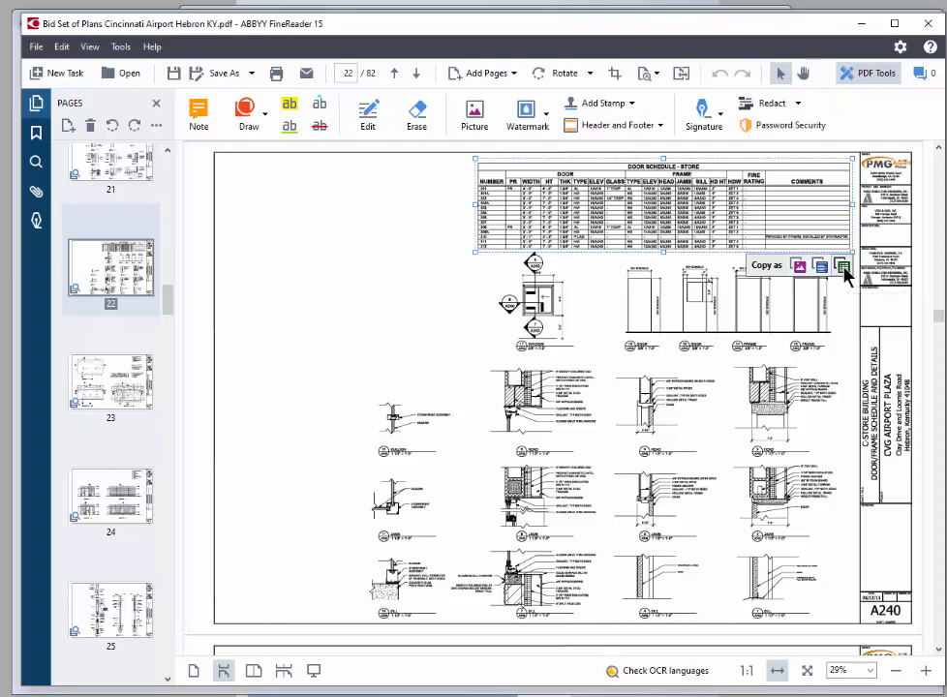
pyautogui.click(844, 269)
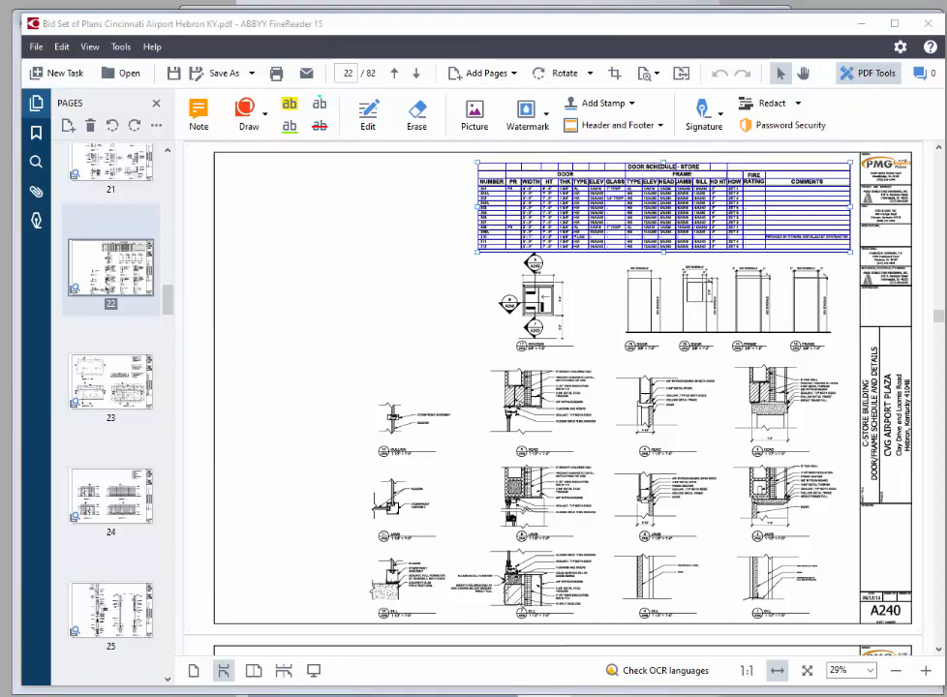
# Switch to Excel and paste the copied door schedule table into Sheet1 of Book1, starting at cell A1
pyautogui.moveTo(945, 126); pyautogui.dragTo(737, 34)
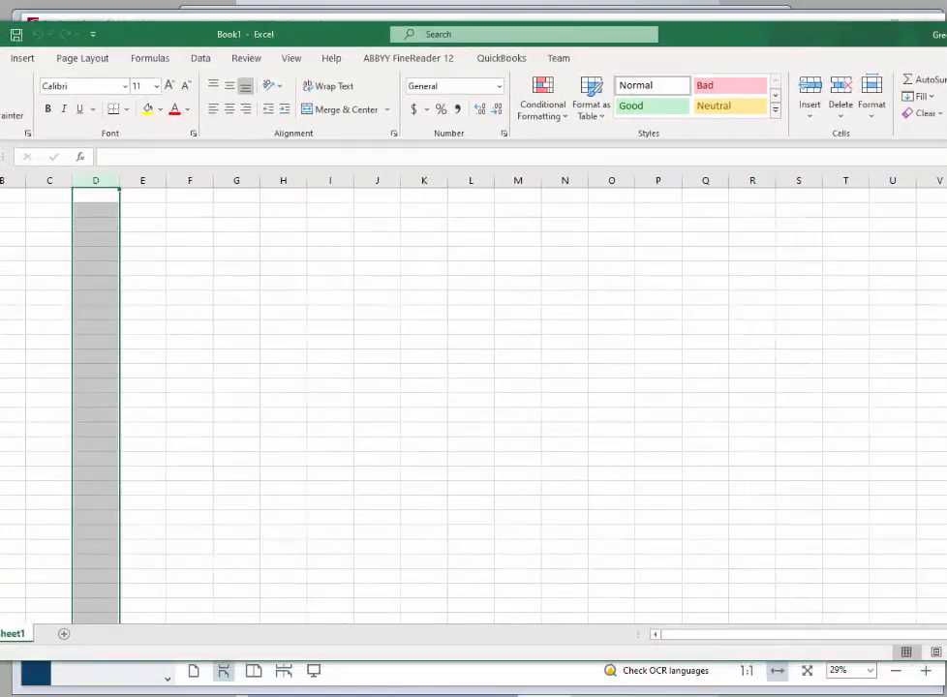
pyautogui.moveTo(946, 24); pyautogui.dragTo(873, 39)
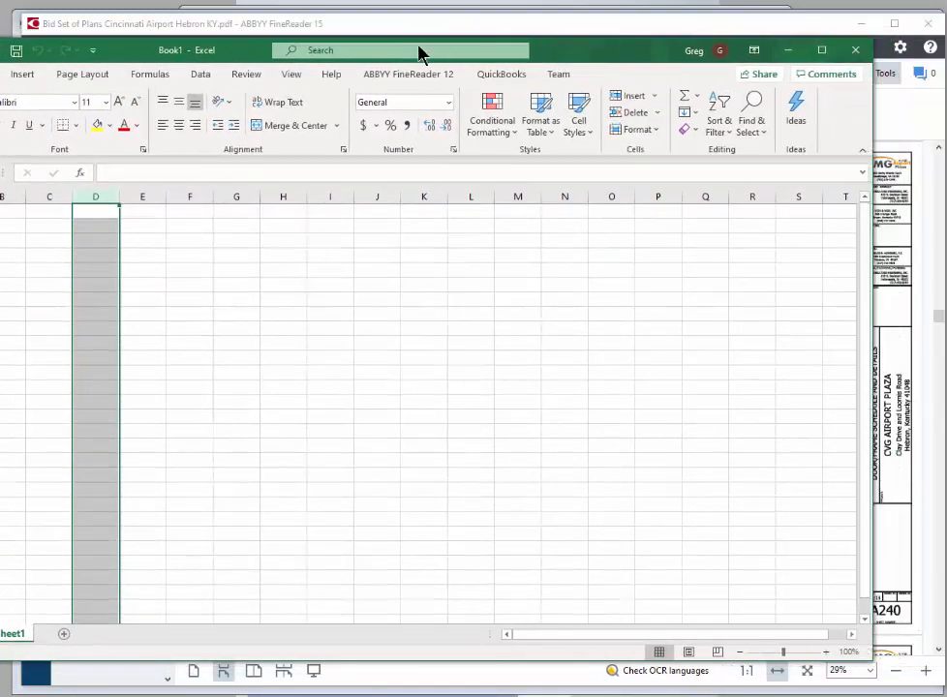
pyautogui.moveTo(578, 55); pyautogui.dragTo(681, 36)
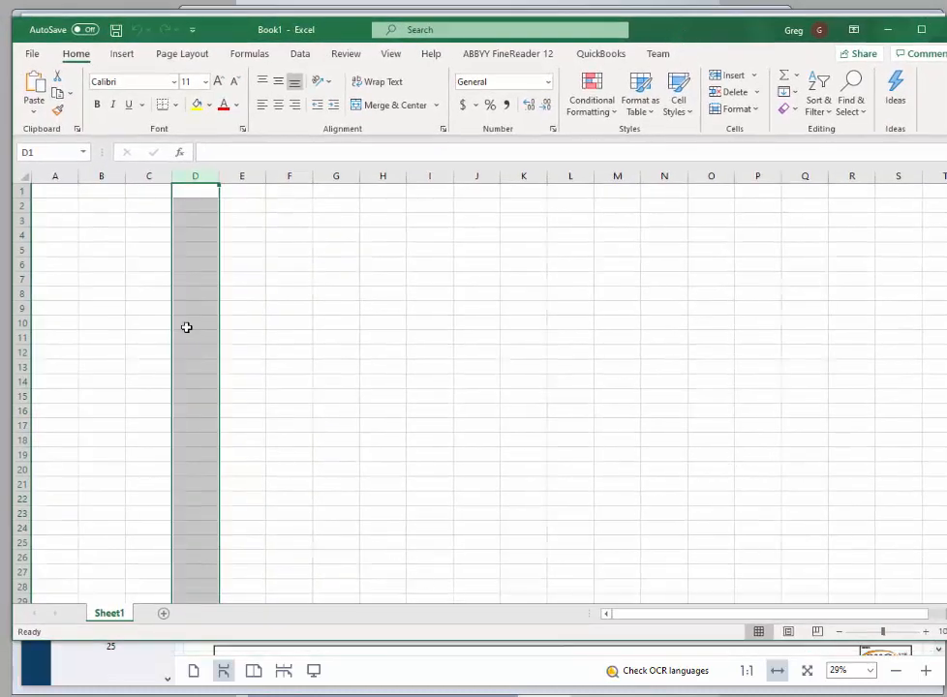
pyautogui.click(52, 190)
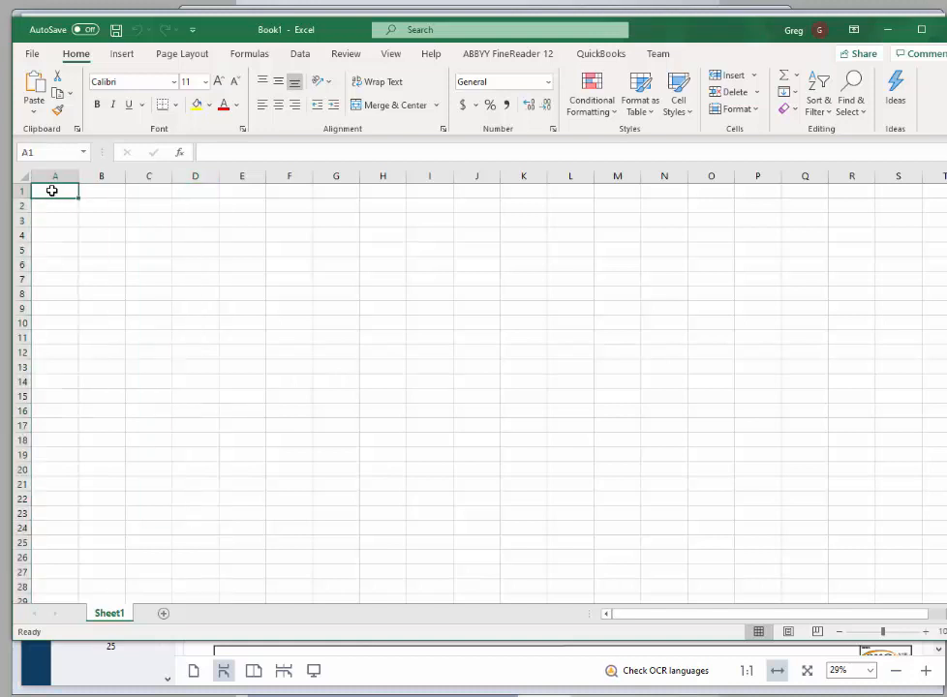
pyautogui.rightClick(51, 191)
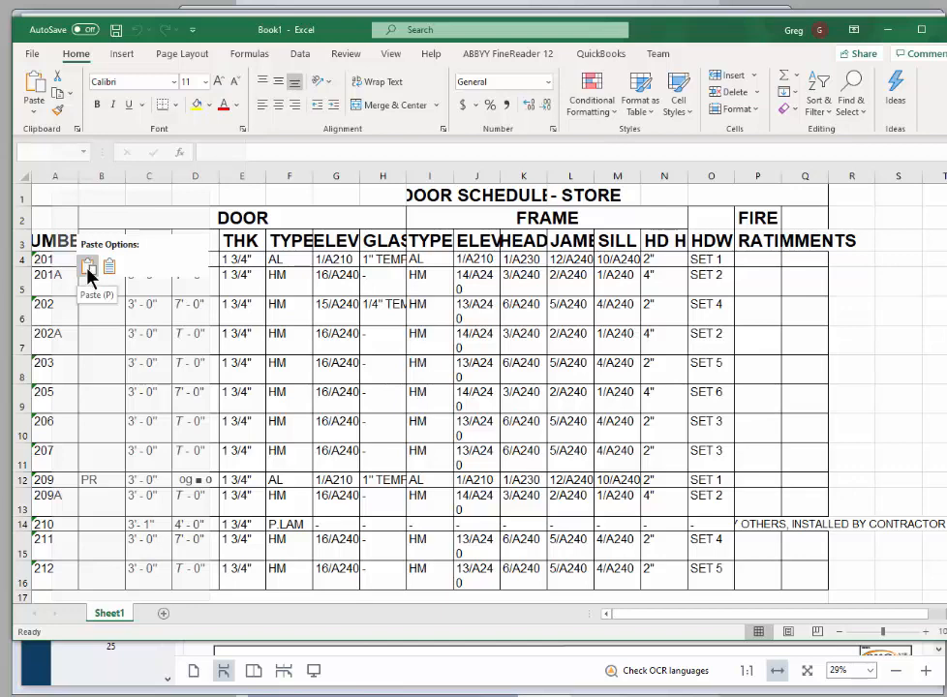
pyautogui.click(87, 271)
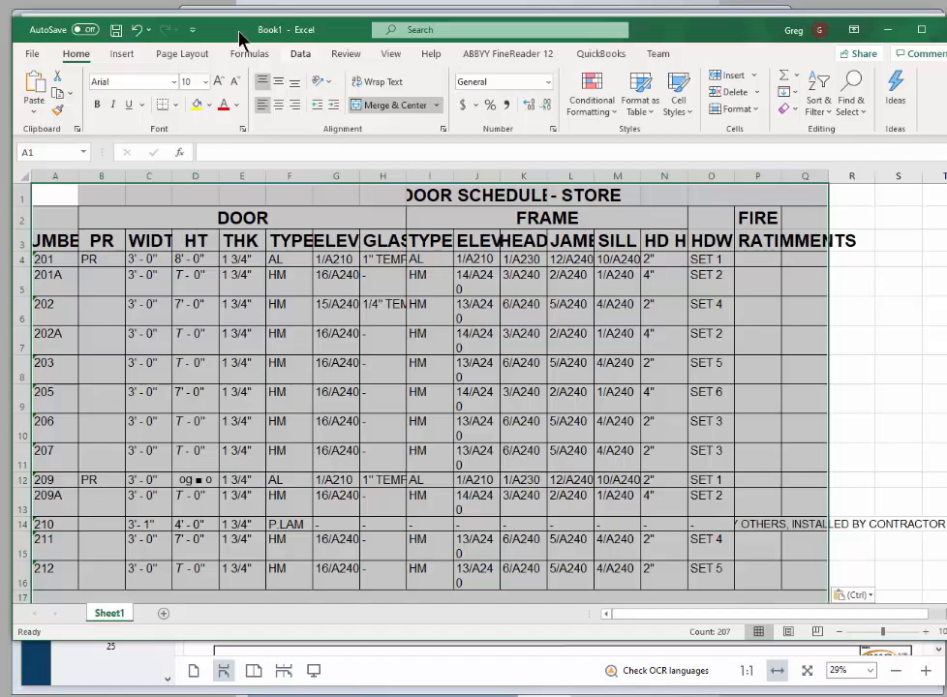
# Move the Excel and FineReader windows off screen and minimize File Explorer to return to the Door Schedule window
pyautogui.moveTo(240, 34); pyautogui.dragTo(946, 107)
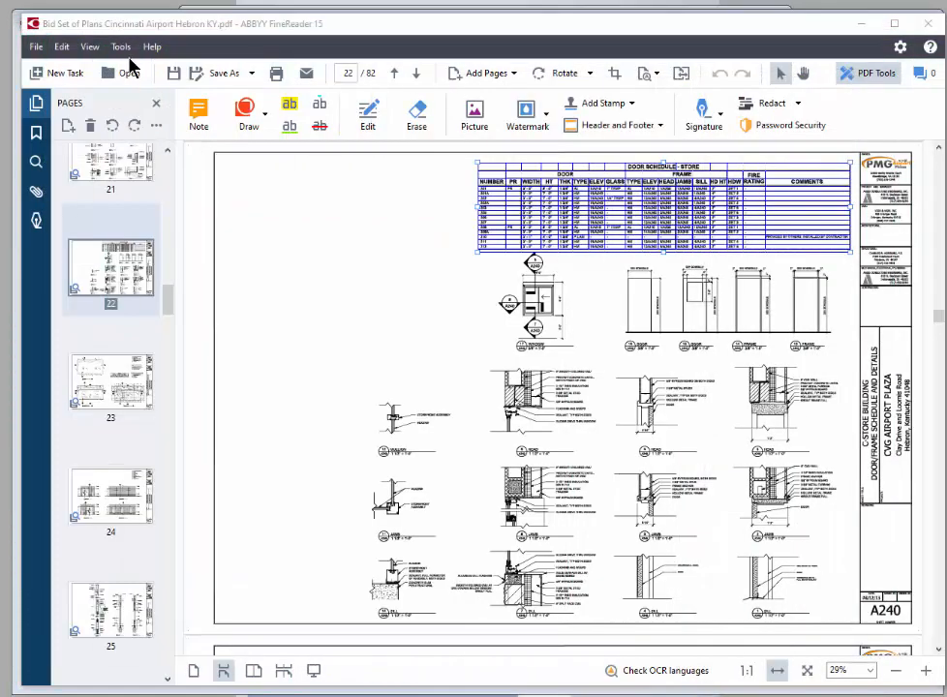
pyautogui.moveTo(248, 29); pyautogui.dragTo(946, 58)
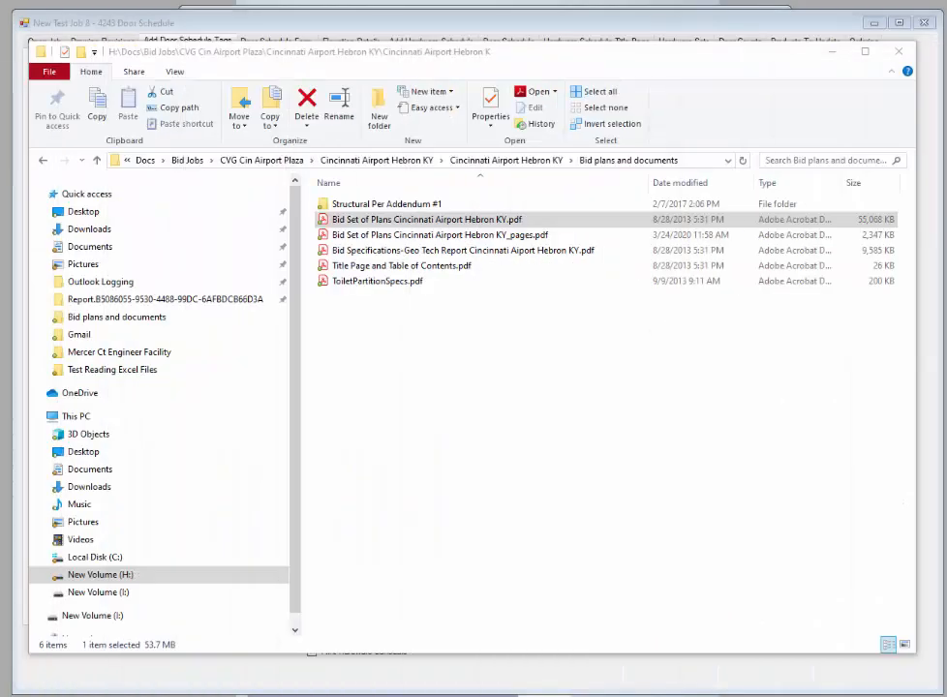
pyautogui.click(833, 55)
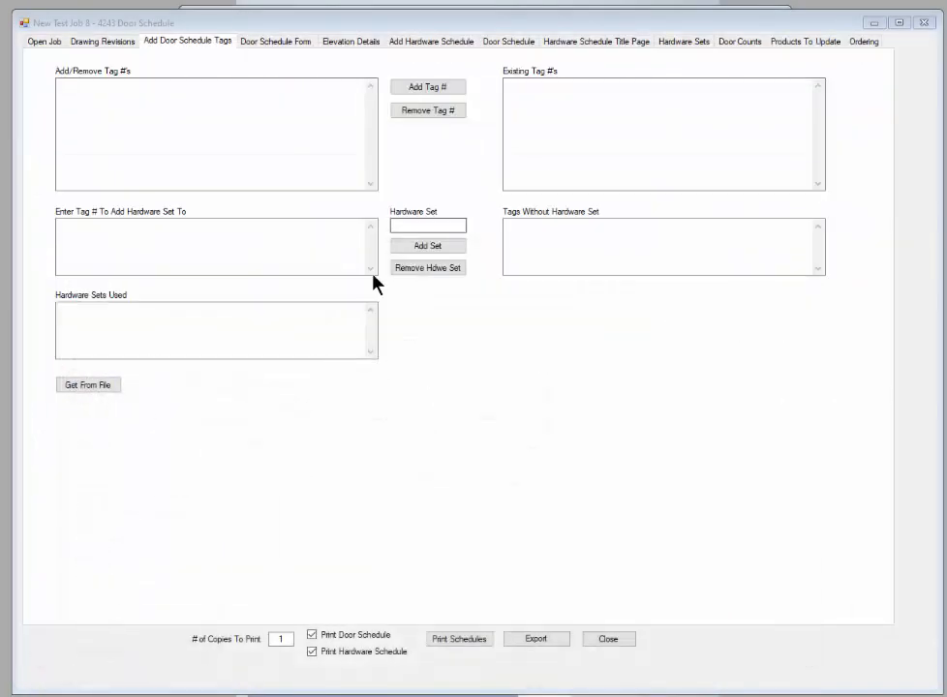
# Examine the fields available for importing door tags in the Add From File dialog, and close it without importing
pyautogui.click(89, 386)
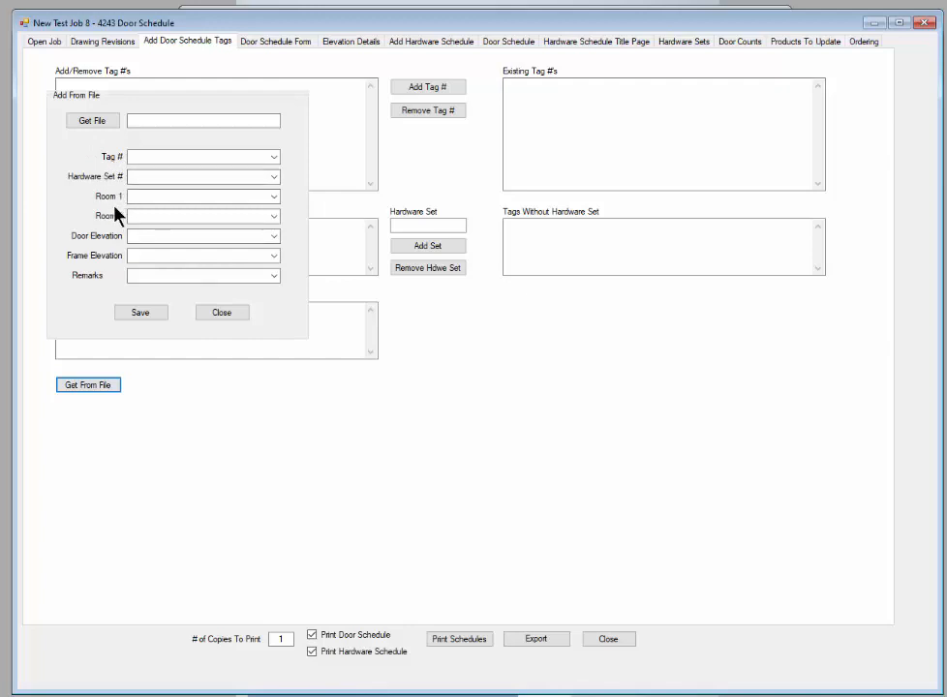
pyautogui.click(136, 255)
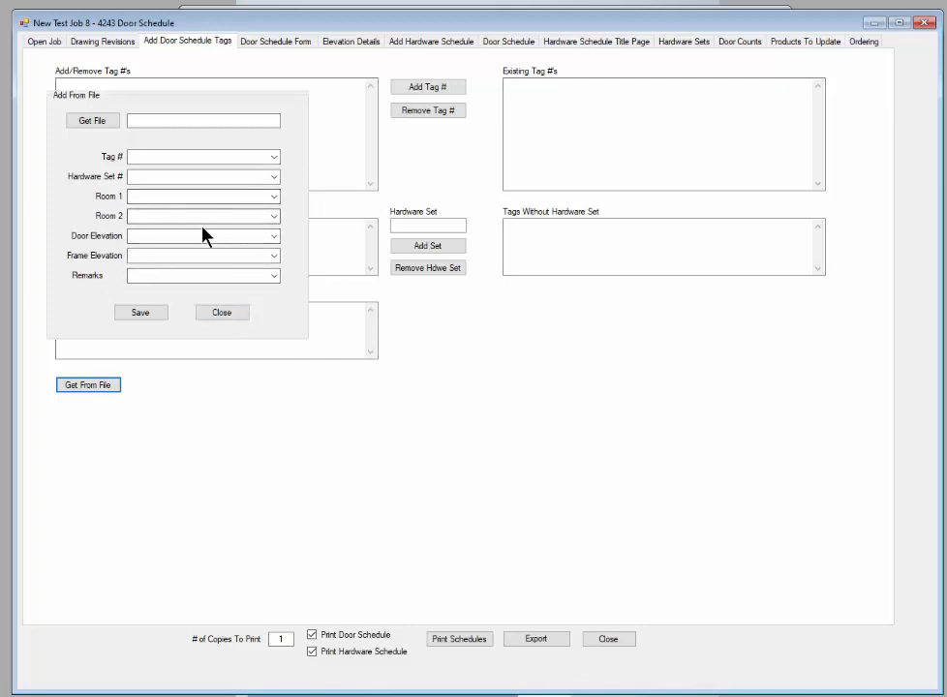
pyautogui.click(234, 313)
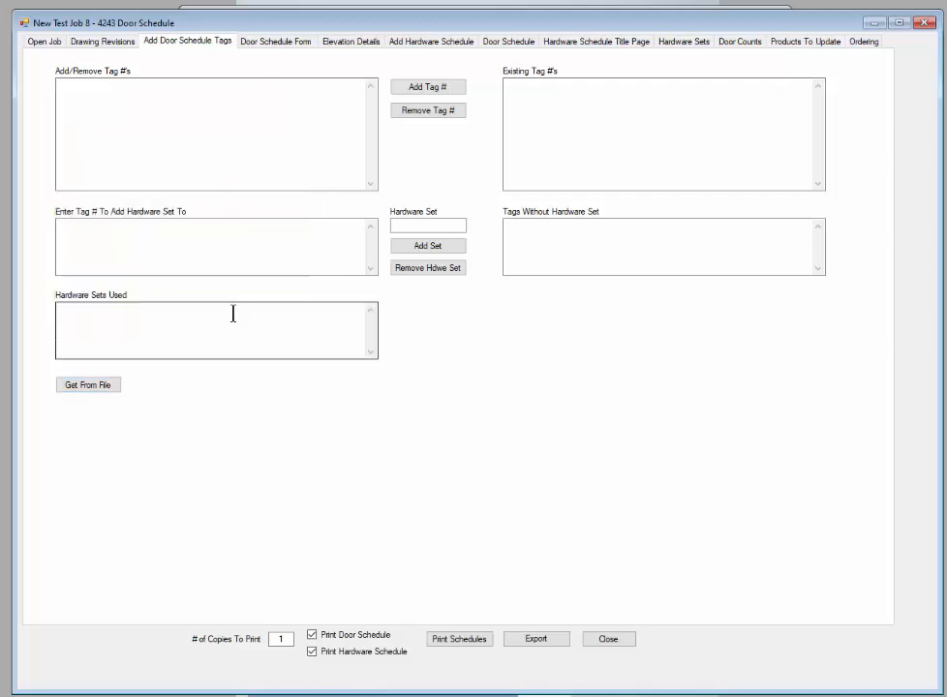
# Open the Door Schedule Form and check the Material choices for the active door
pyautogui.click(282, 43)
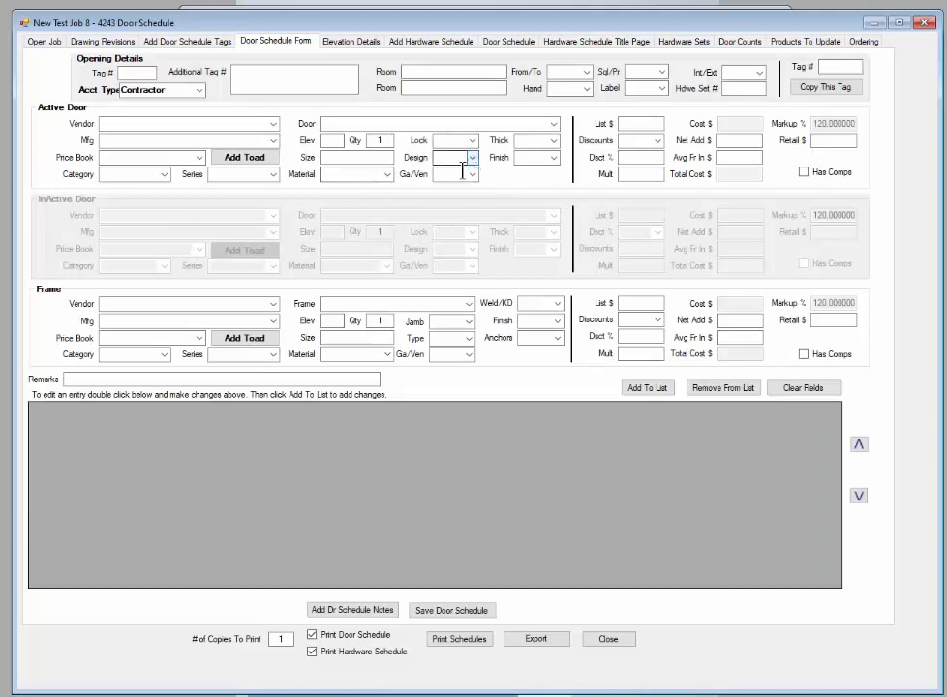
pyautogui.click(387, 175)
pyautogui.click(388, 175)
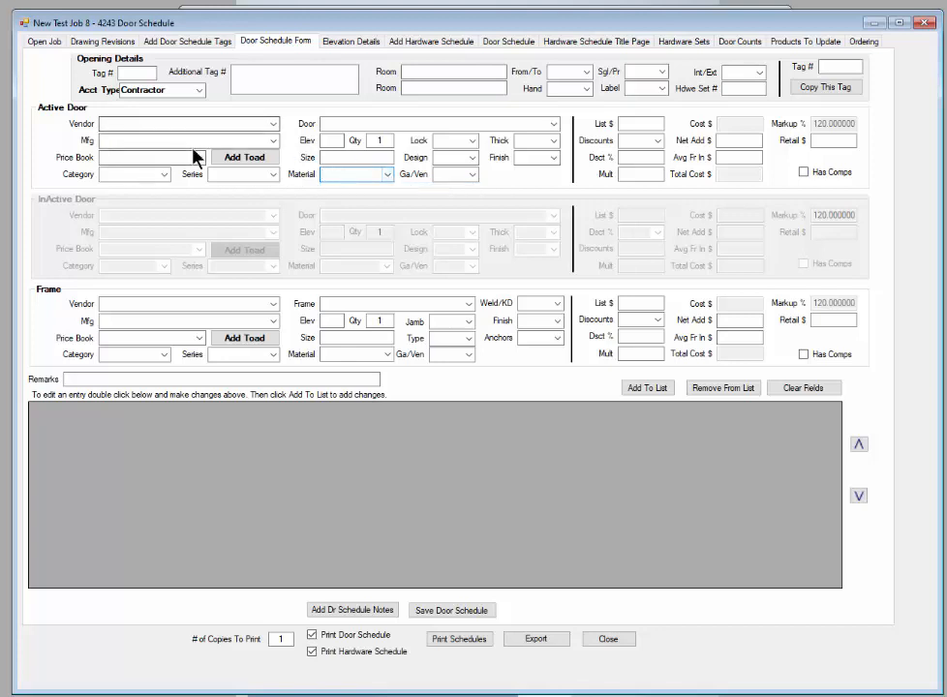
pyautogui.click(387, 176)
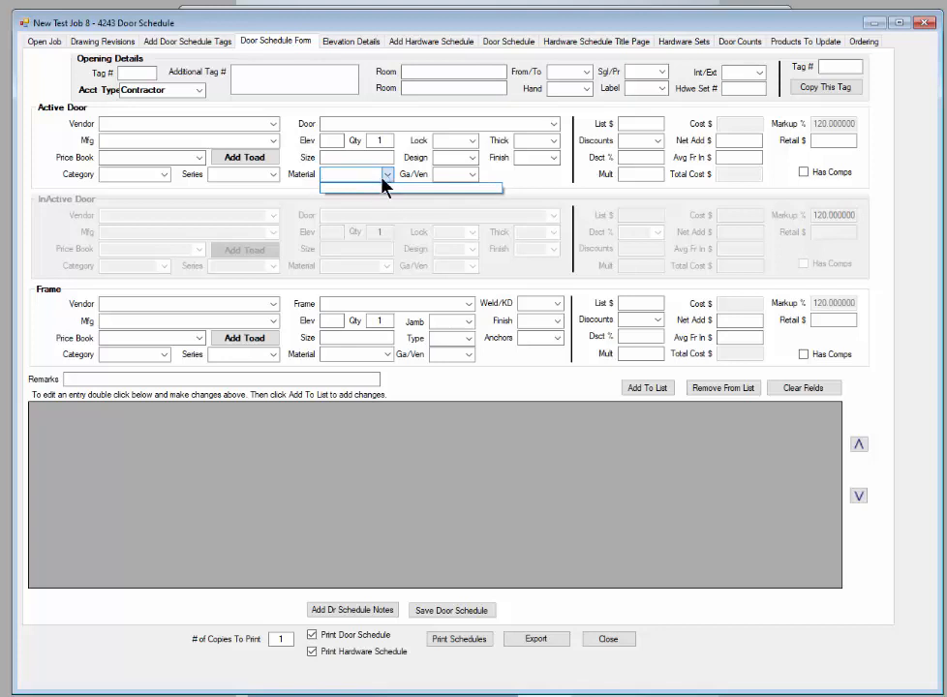
pyautogui.click(387, 176)
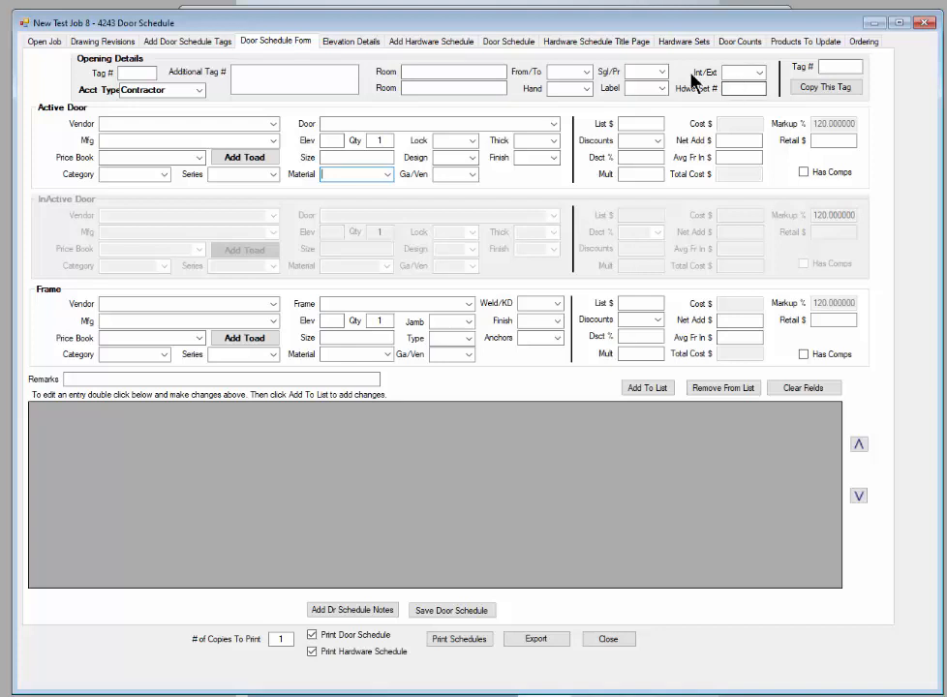
# Return to the Add Door Schedule Tags page and bring the Excel window with Book1 back on screen
pyautogui.click(199, 42)
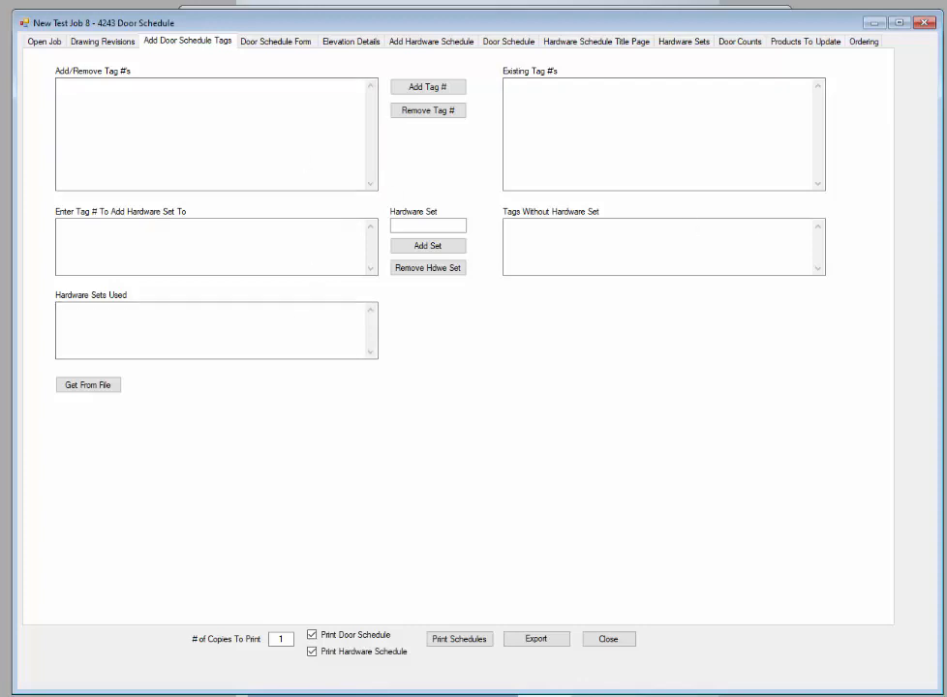
pyautogui.moveTo(946, 35); pyautogui.dragTo(681, 30)
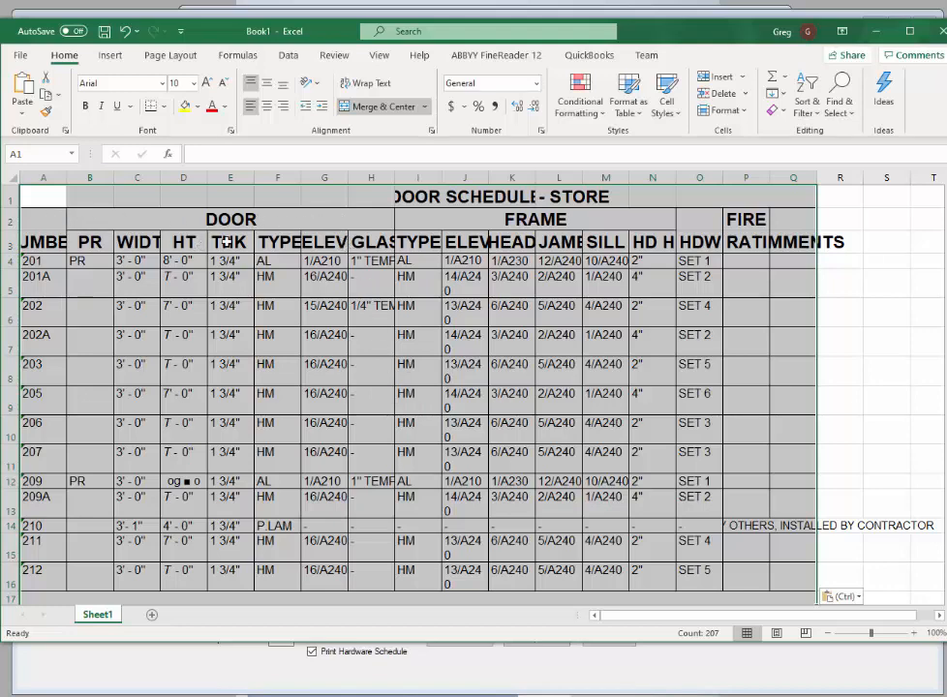
pyautogui.click(421, 309)
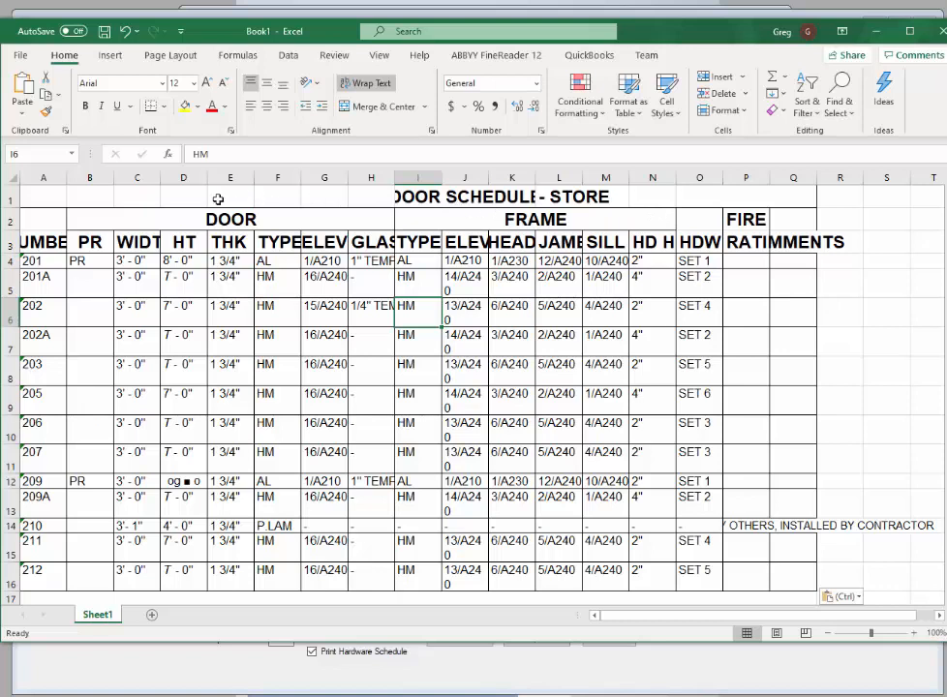
pyautogui.click(12, 198)
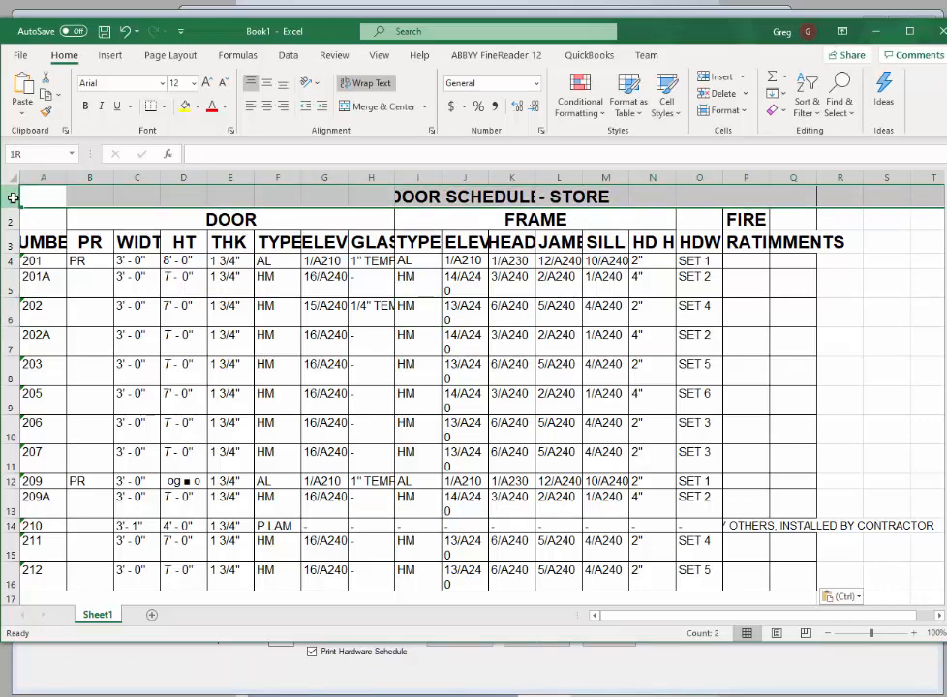
pyautogui.moveTo(13, 197); pyautogui.dragTo(7, 222)
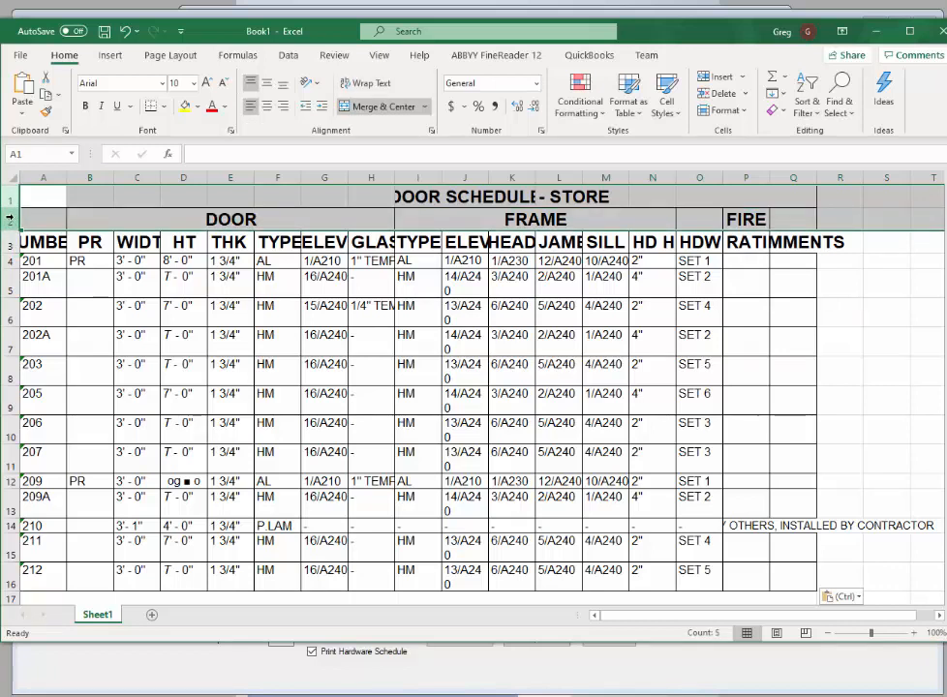
pyautogui.rightClick(15, 222)
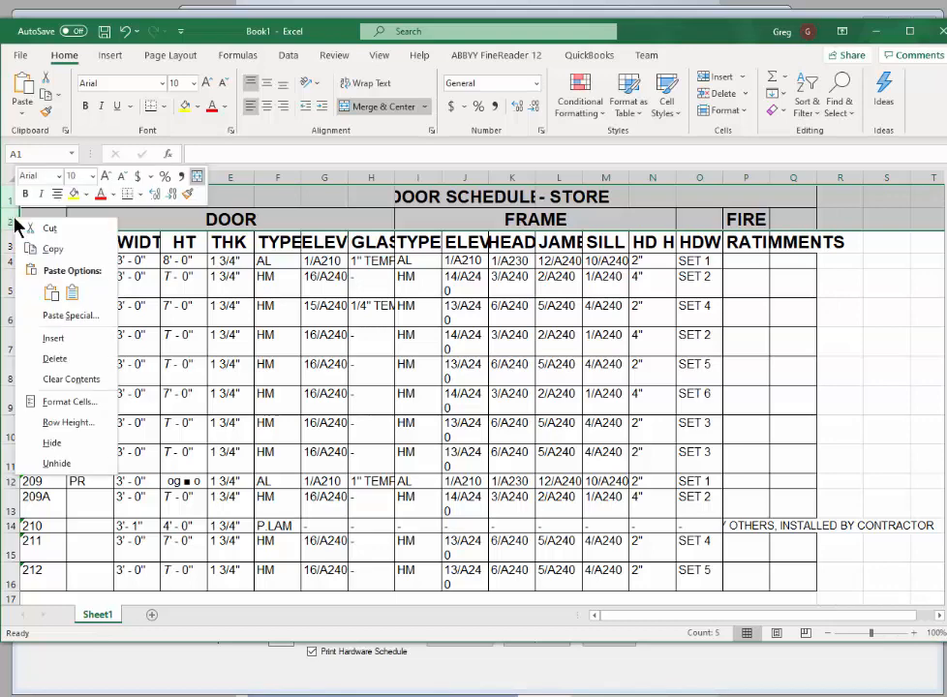
pyautogui.click(55, 360)
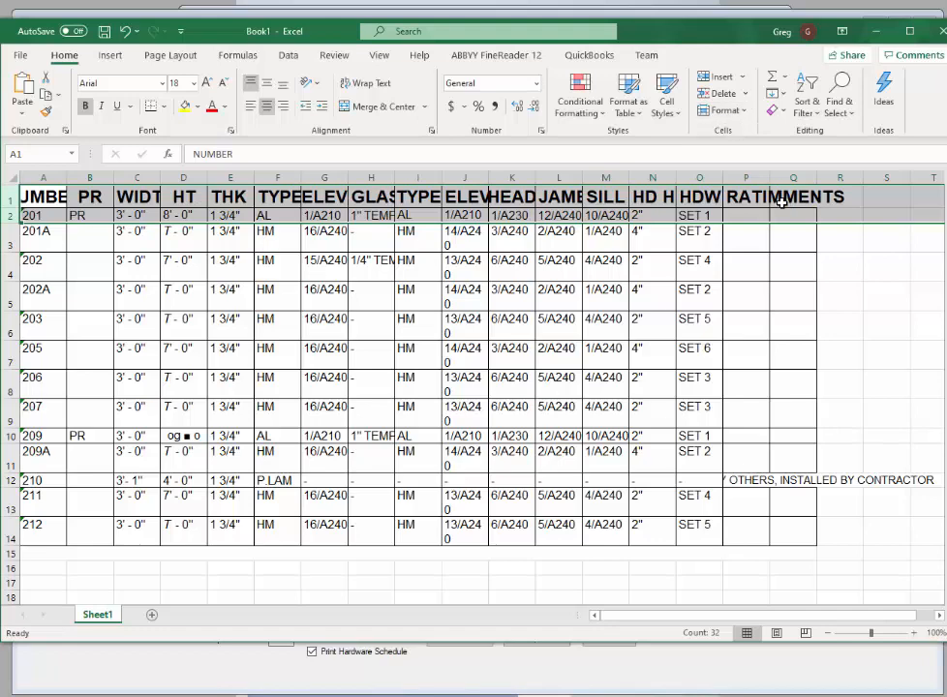
pyautogui.click(180, 196)
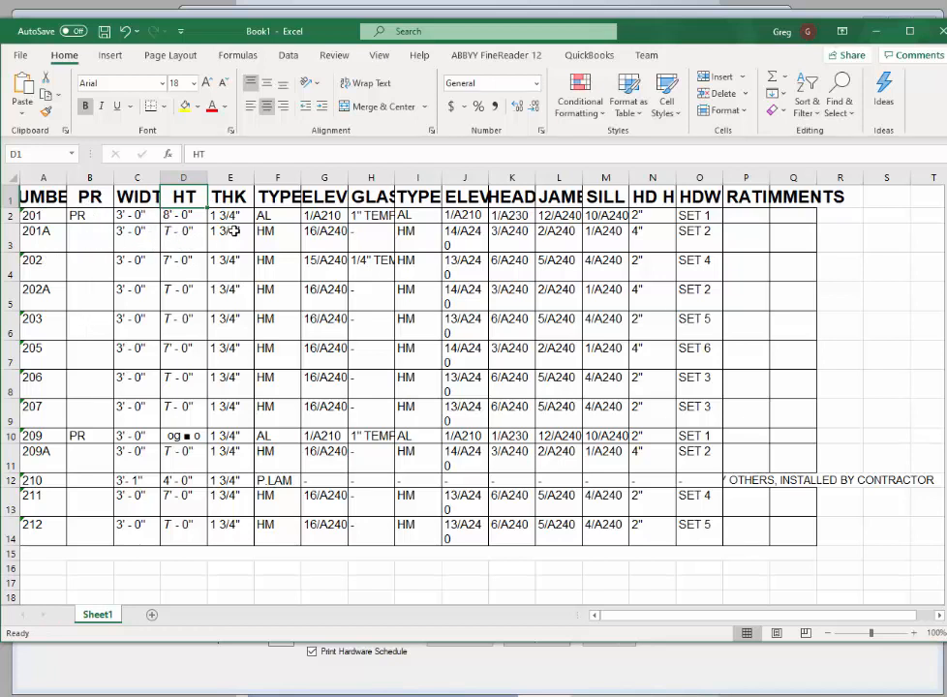
pyautogui.click(324, 197)
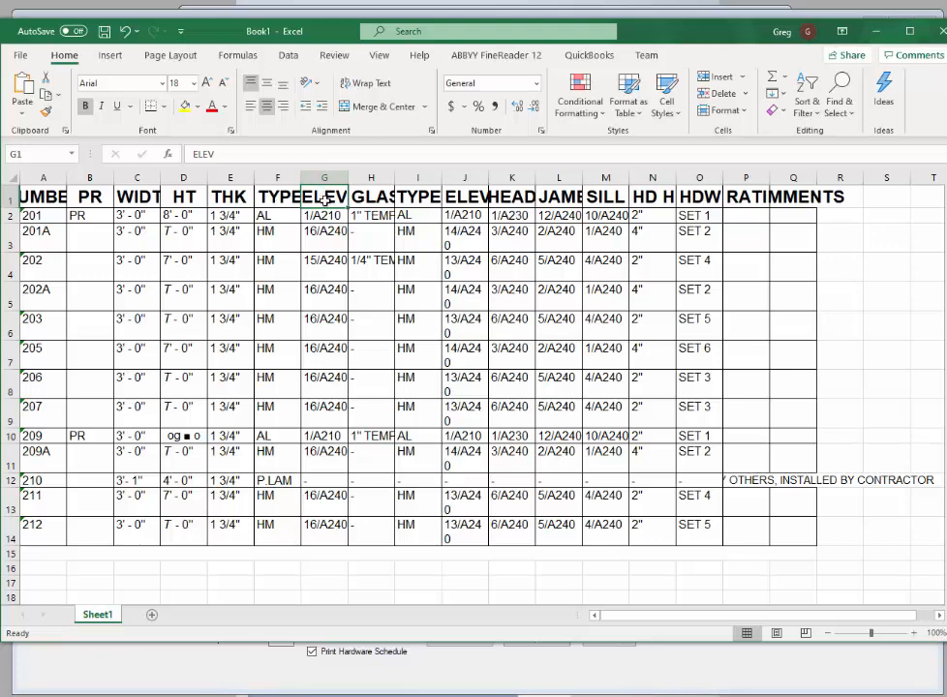
pyautogui.click(126, 35)
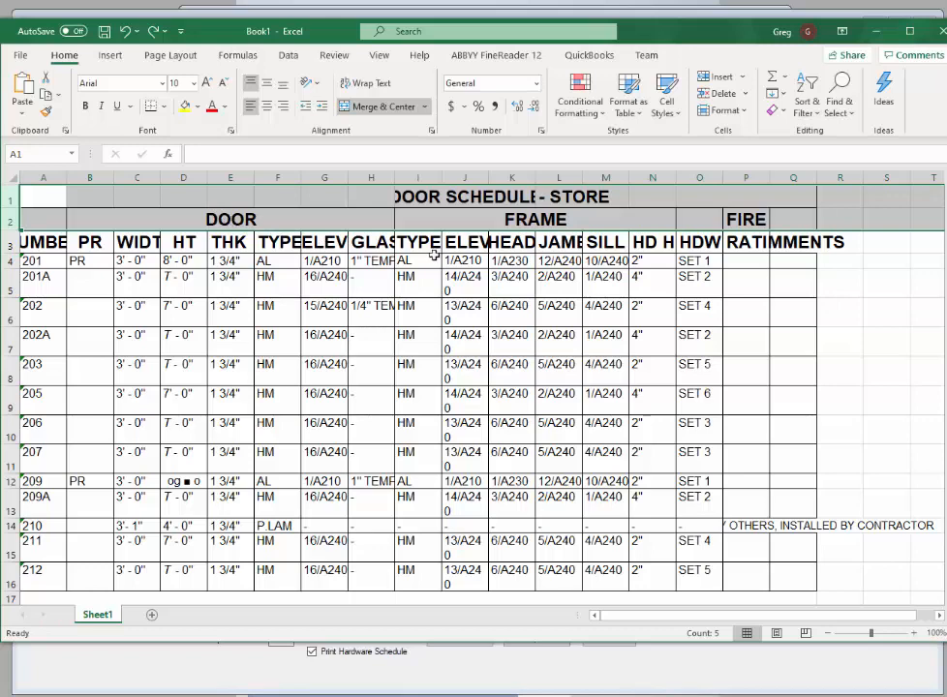
# Rename the door section's elevation header in cell G3 to DR ELEV
pyautogui.click(465, 242)
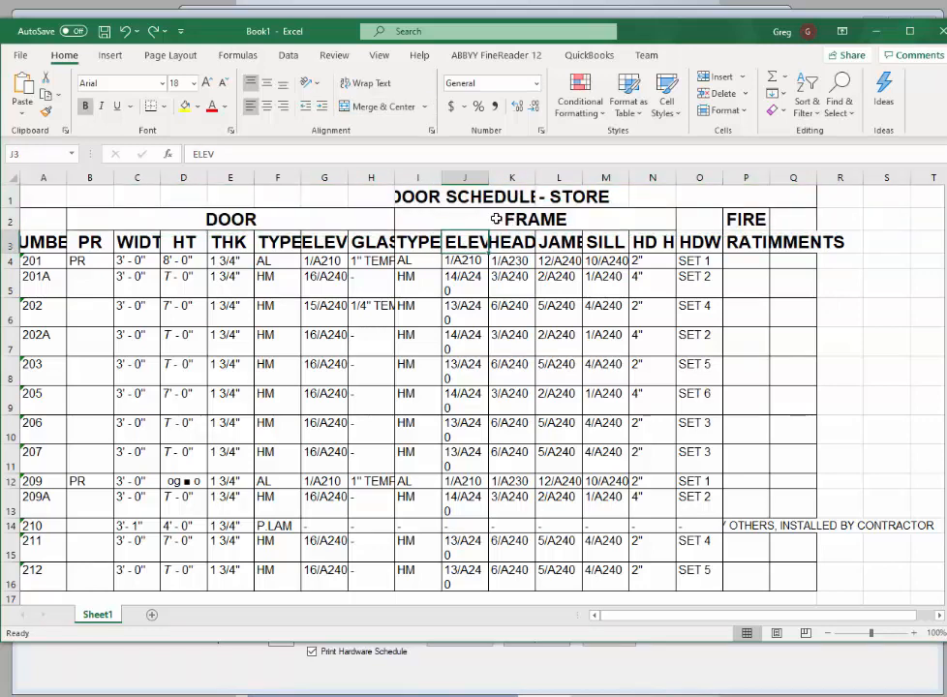
pyautogui.click(323, 245)
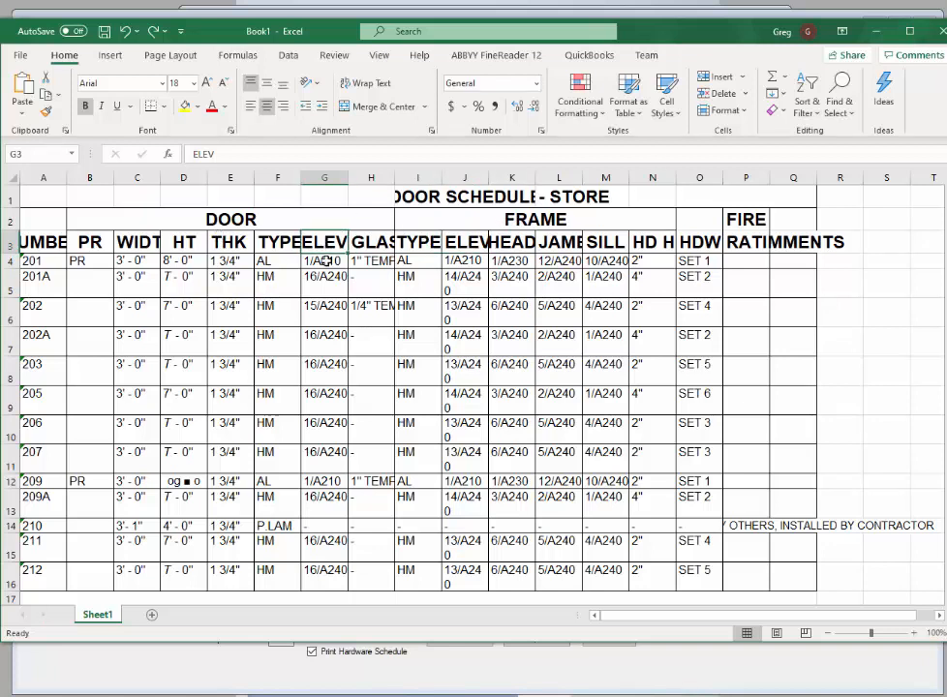
pyautogui.click(193, 155)
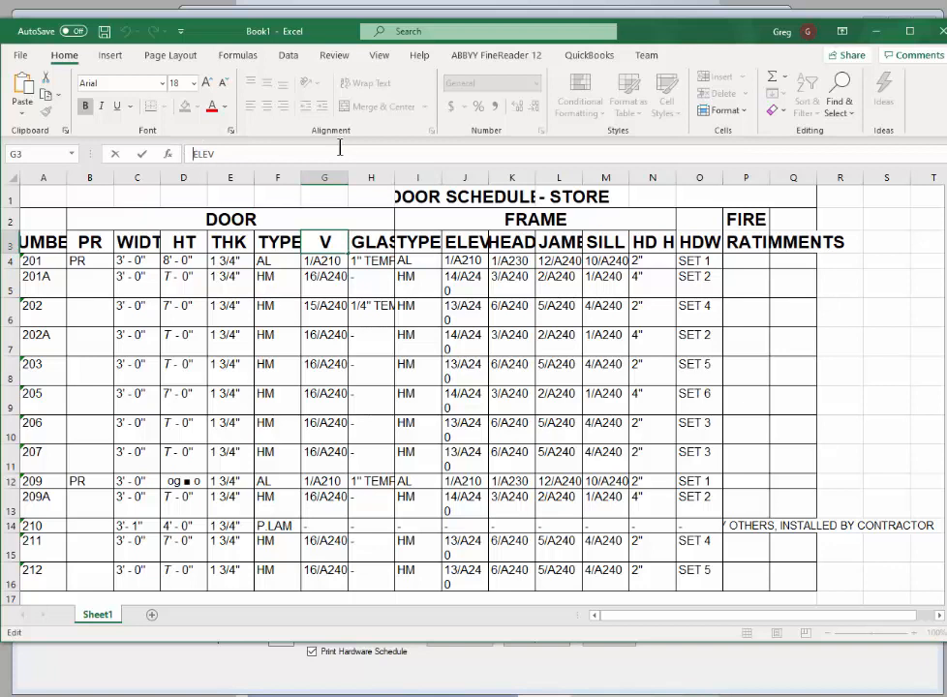
pyautogui.write('DR')
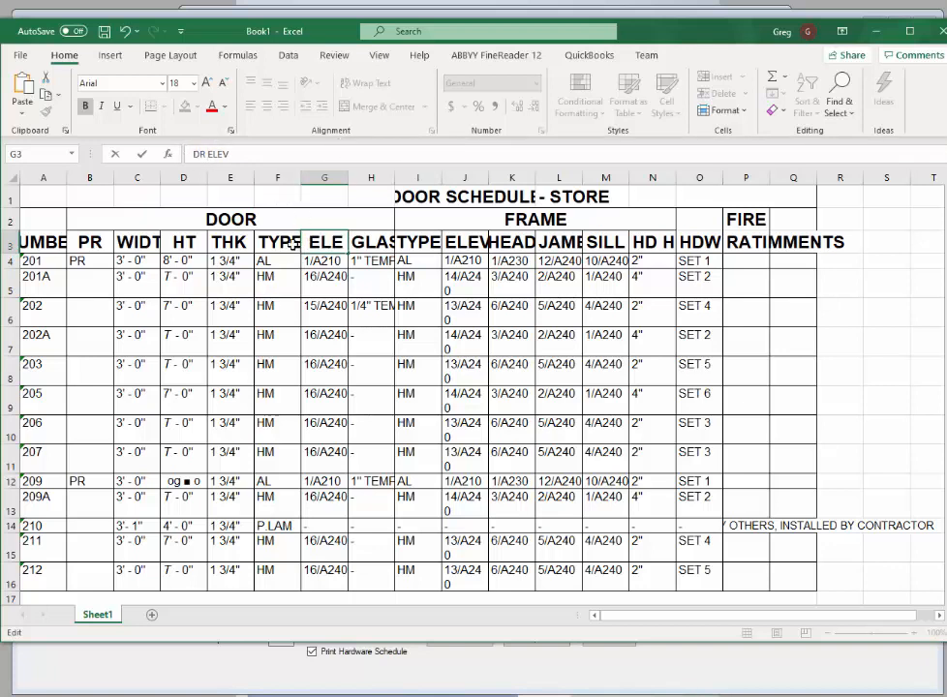
pyautogui.click(330, 271)
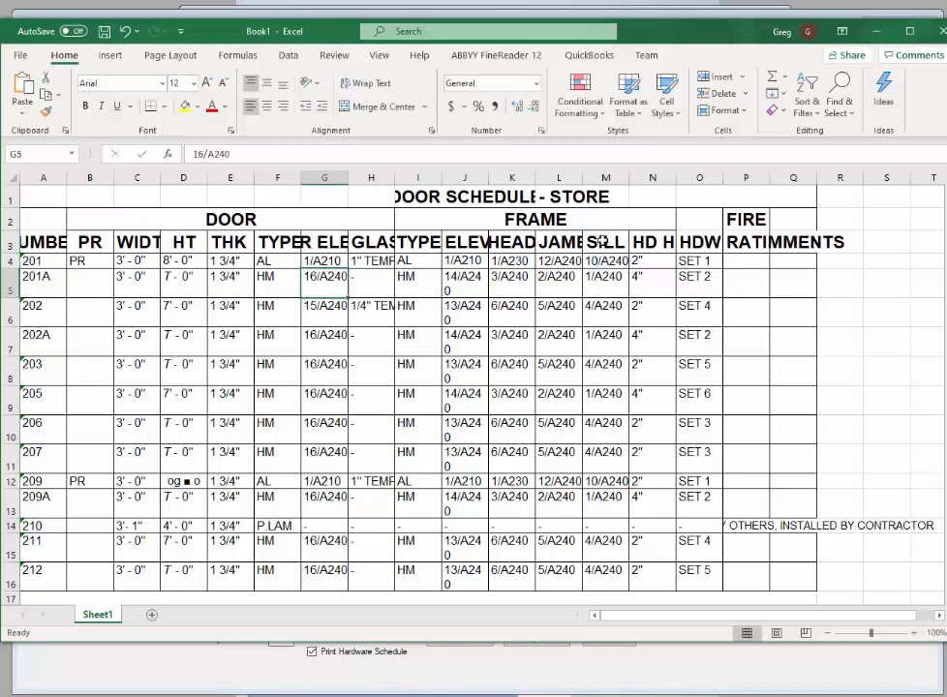
# Rename the frame section's elevation header in cell J3 to FR ELEV
pyautogui.click(462, 242)
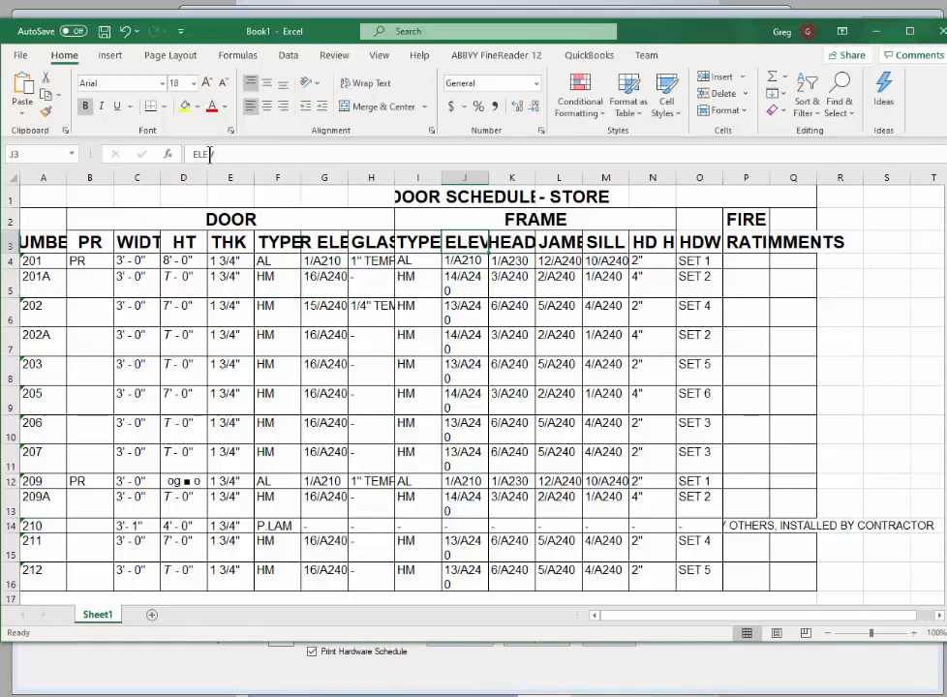
pyautogui.click(191, 154)
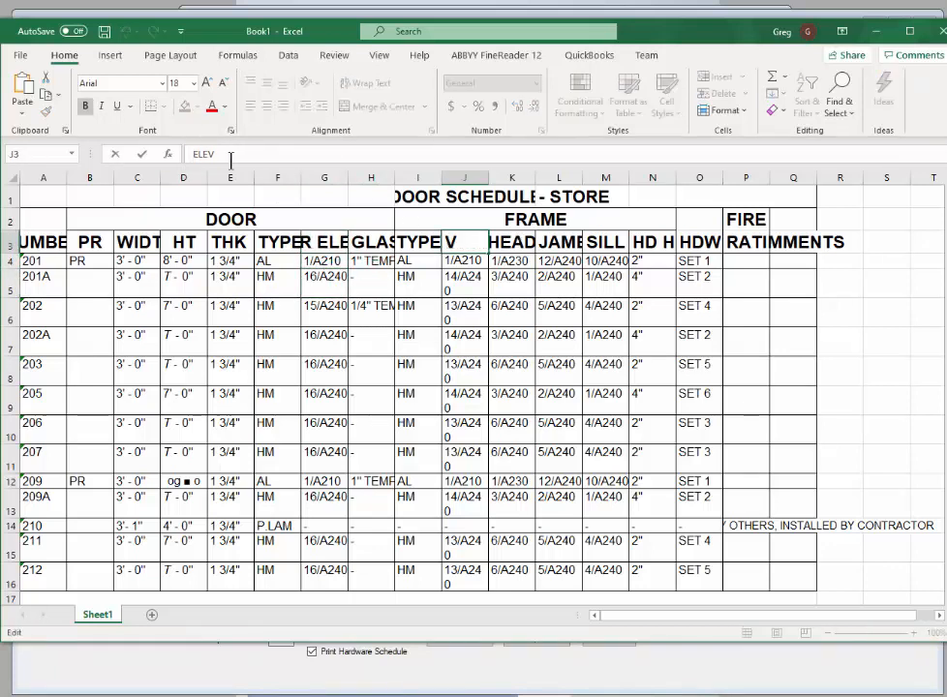
pyautogui.write('FR')
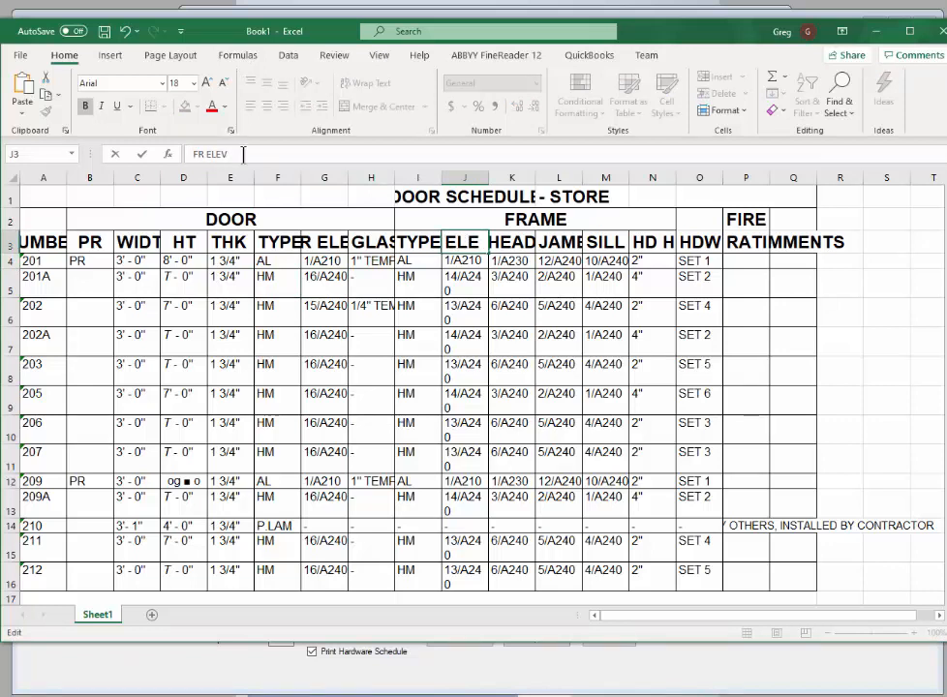
pyautogui.click(484, 213)
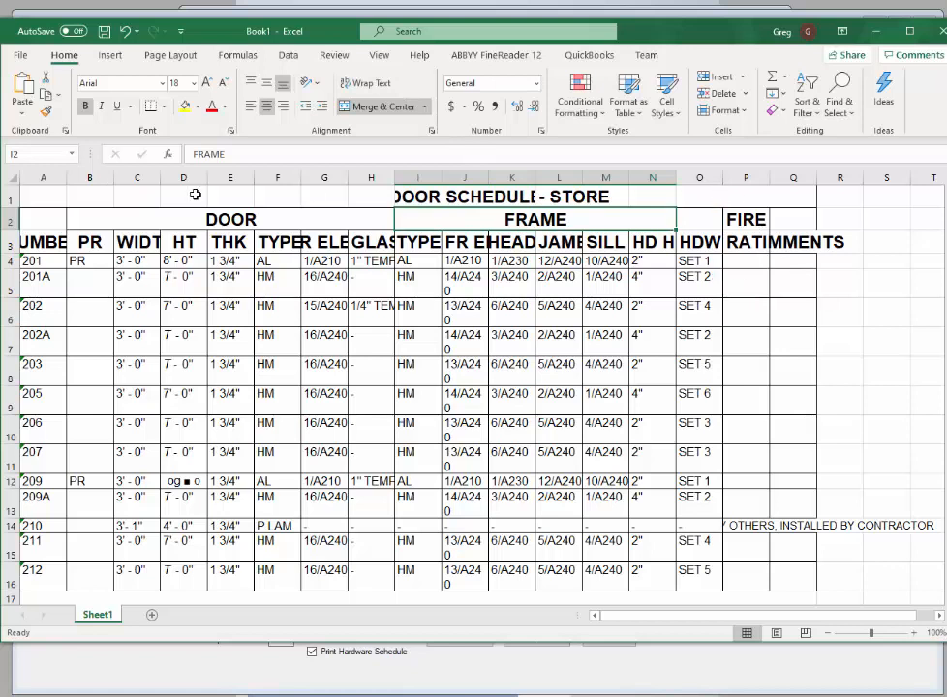
# Delete rows 1 and 2, which hold the schedule title and the DOOR and FRAME group headings
pyautogui.moveTo(8, 191); pyautogui.dragTo(12, 219)
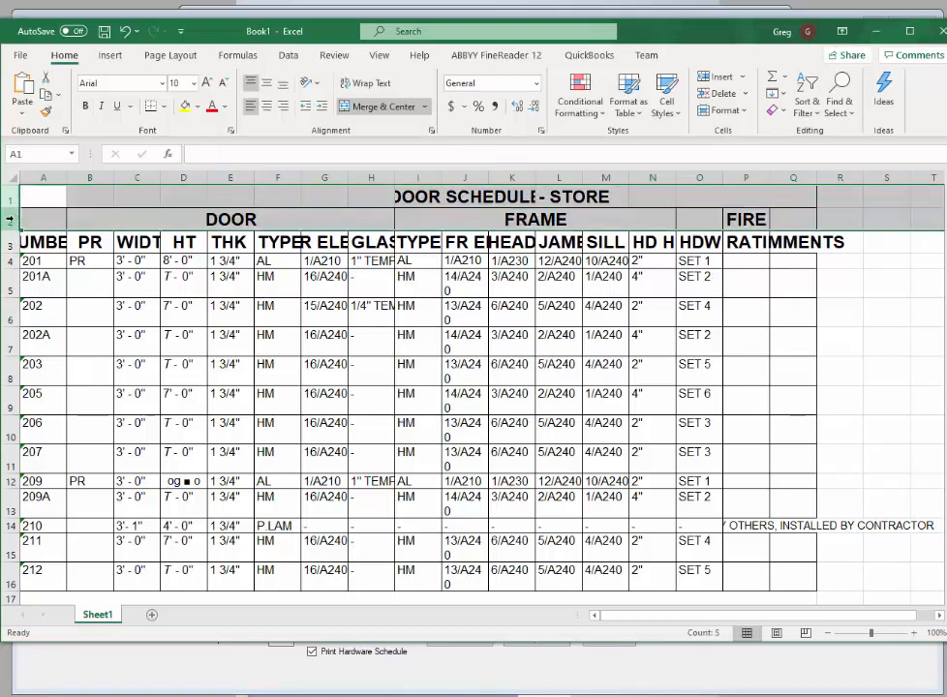
pyautogui.rightClick(11, 220)
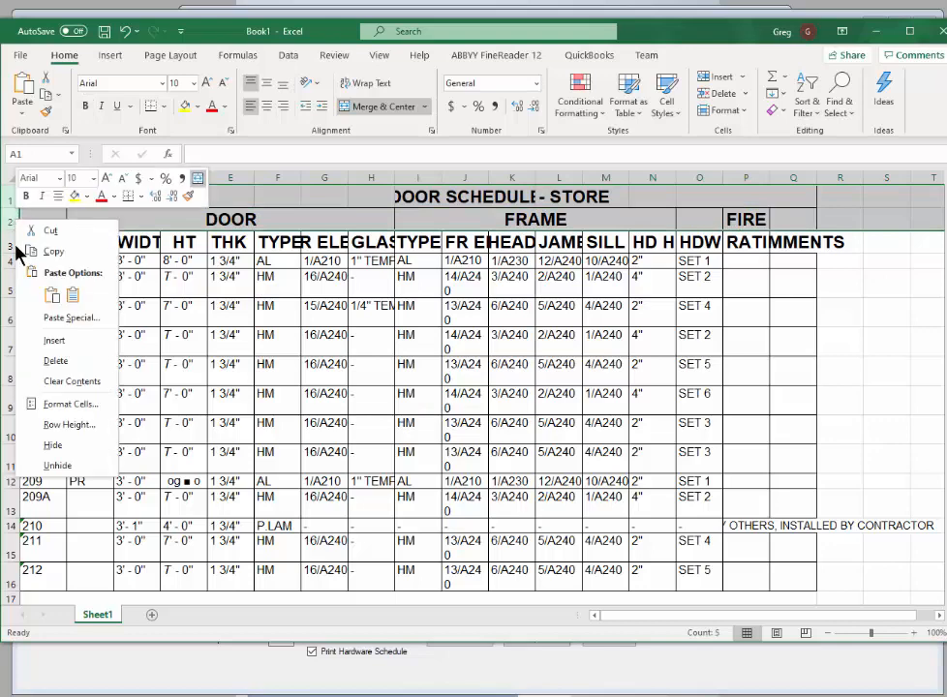
pyautogui.click(56, 361)
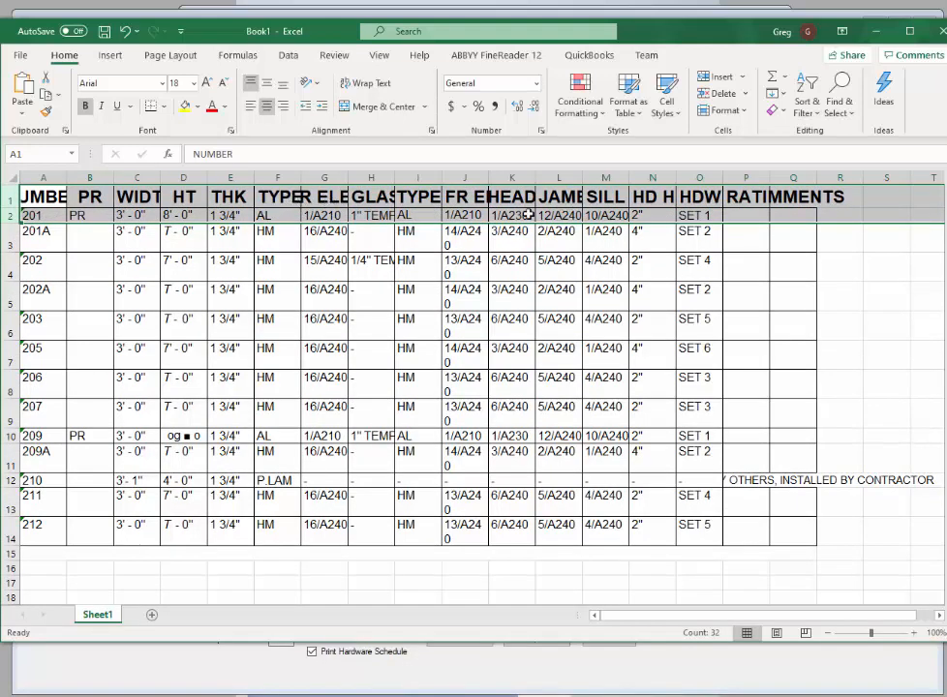
pyautogui.click(657, 232)
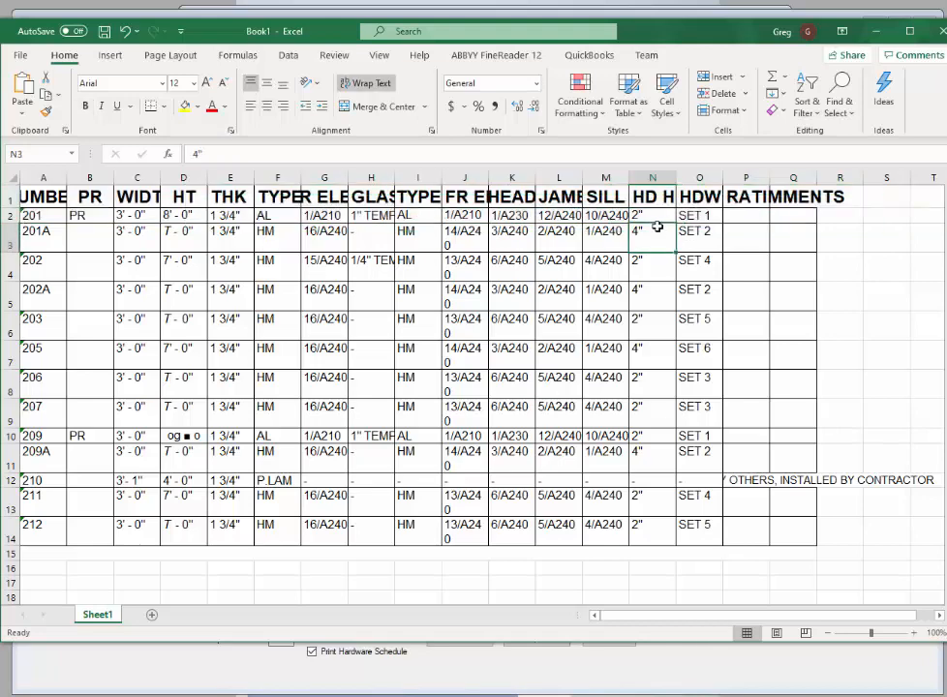
# Delete columns B through F, from PR to the door TYPE column
pyautogui.click(89, 177)
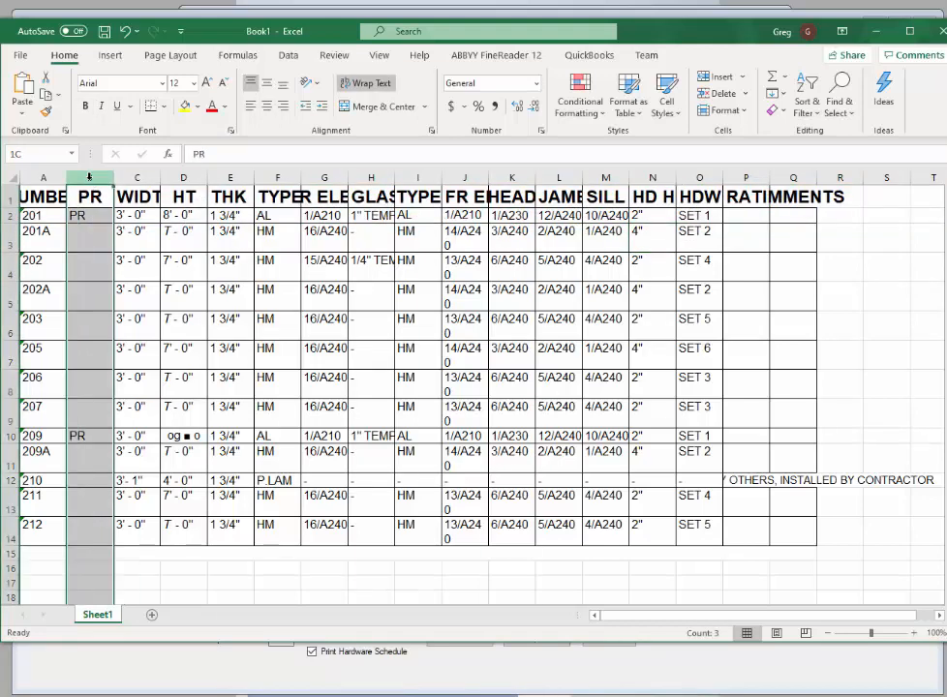
pyautogui.moveTo(89, 177); pyautogui.dragTo(276, 183)
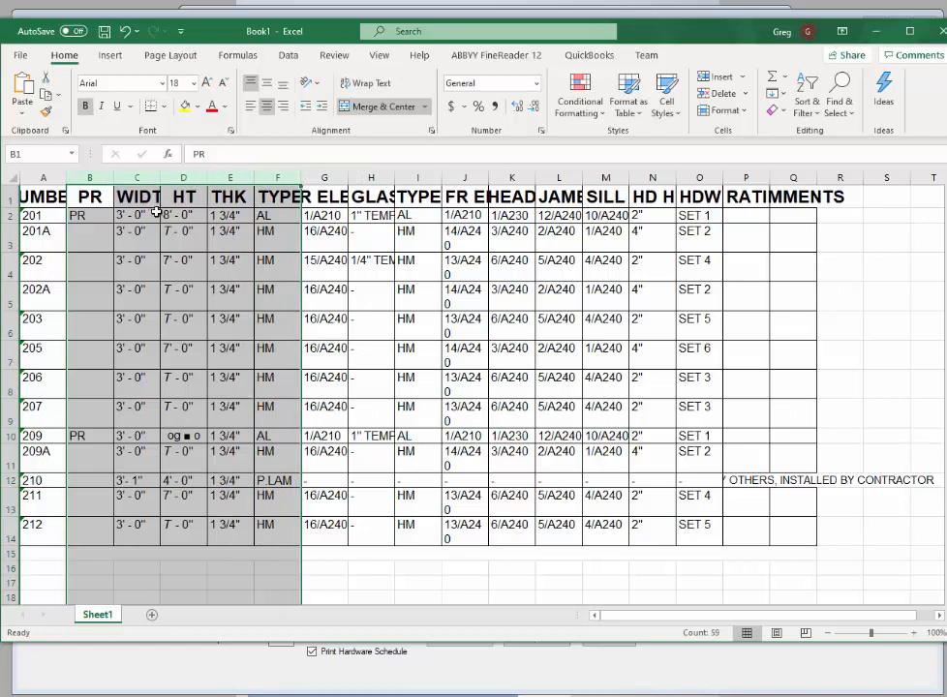
pyautogui.click(88, 177)
pyautogui.click(88, 177)
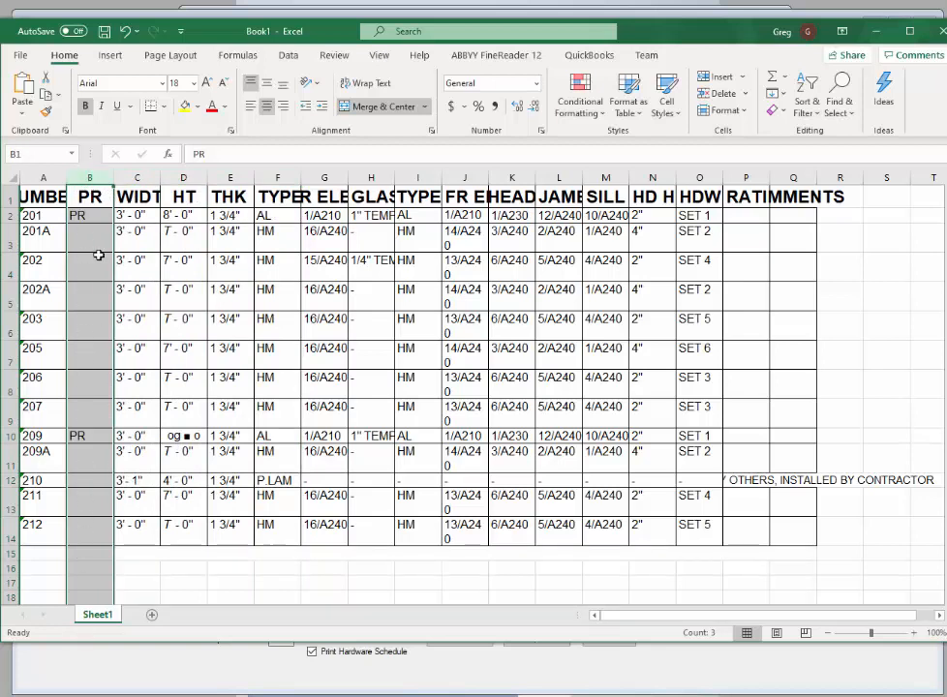
pyautogui.click(90, 177)
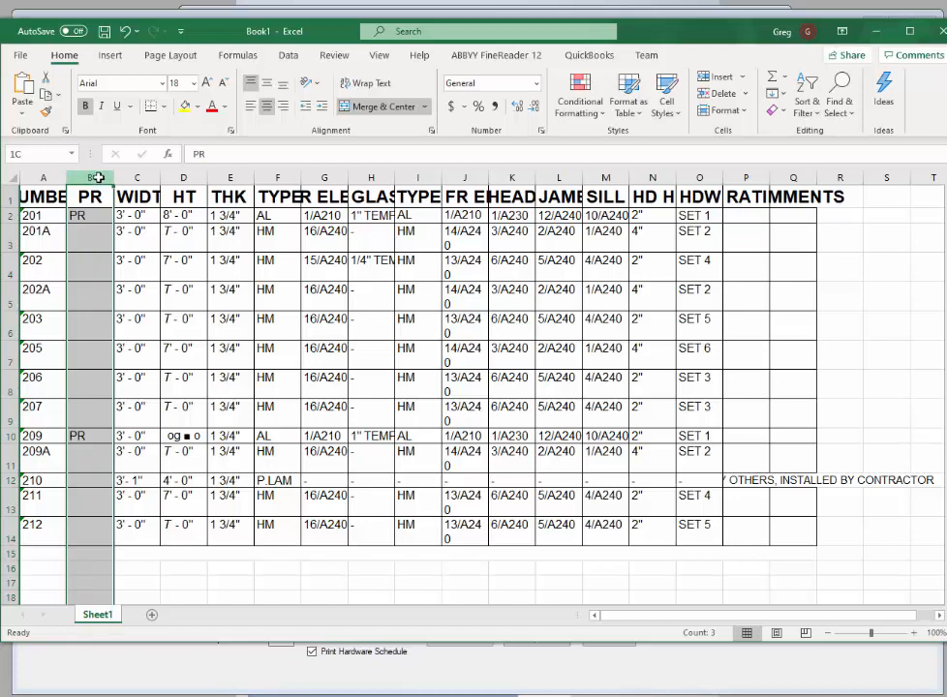
pyautogui.moveTo(98, 177); pyautogui.dragTo(266, 181)
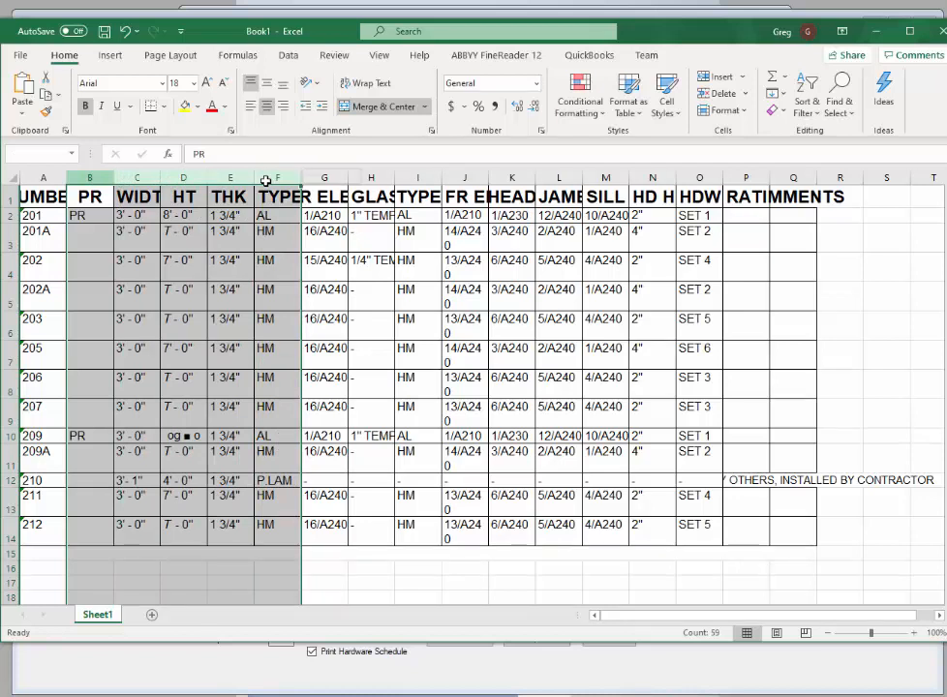
pyautogui.rightClick(177, 177)
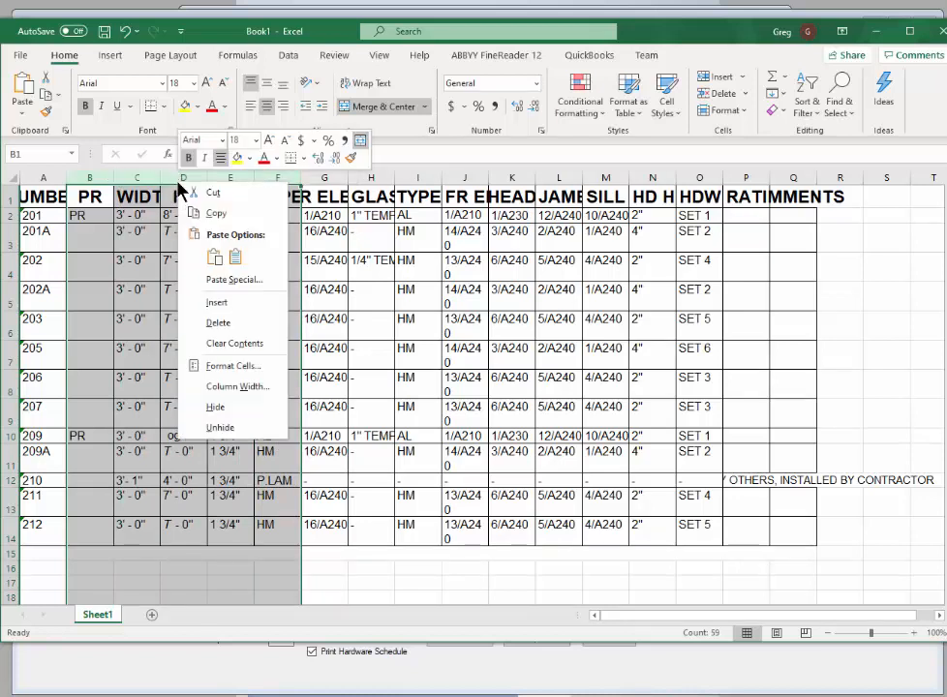
pyautogui.click(218, 326)
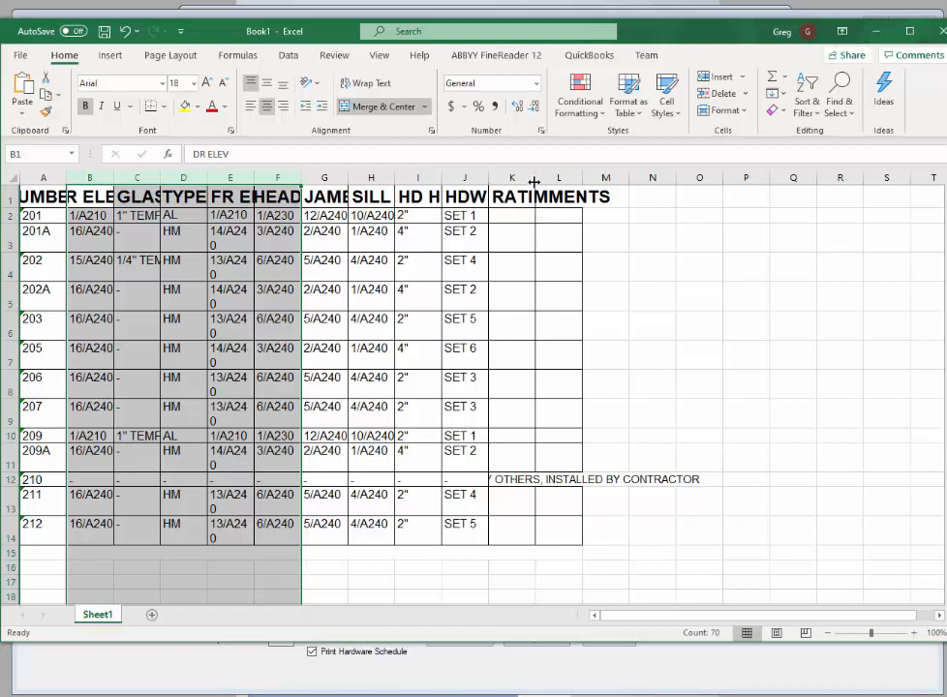
# Autofit the widths of all columns in the sheet to their contents
pyautogui.moveTo(536, 178); pyautogui.dragTo(718, 179)
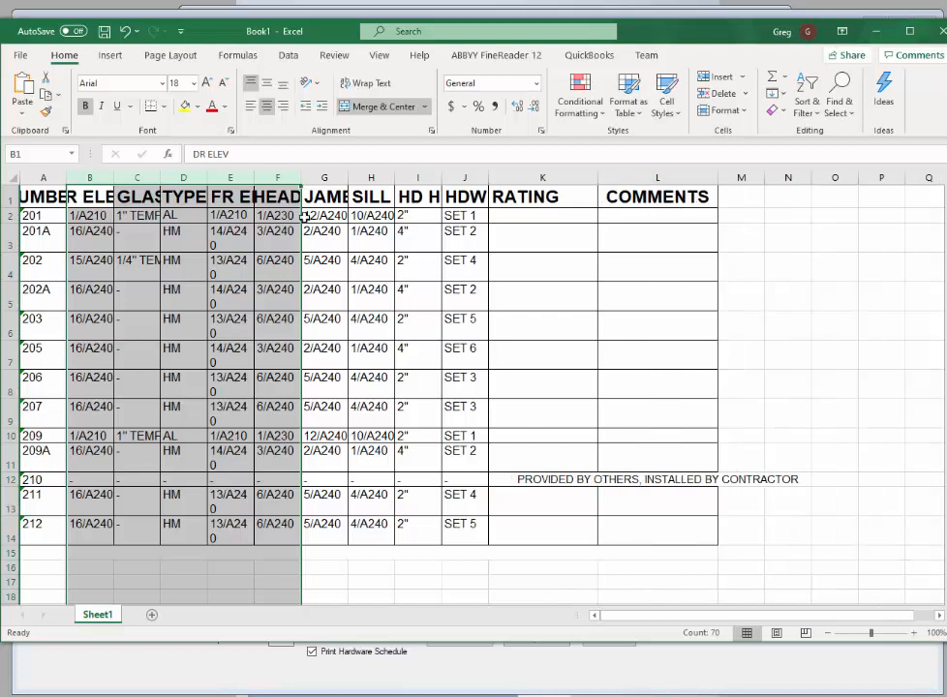
pyautogui.click(15, 178)
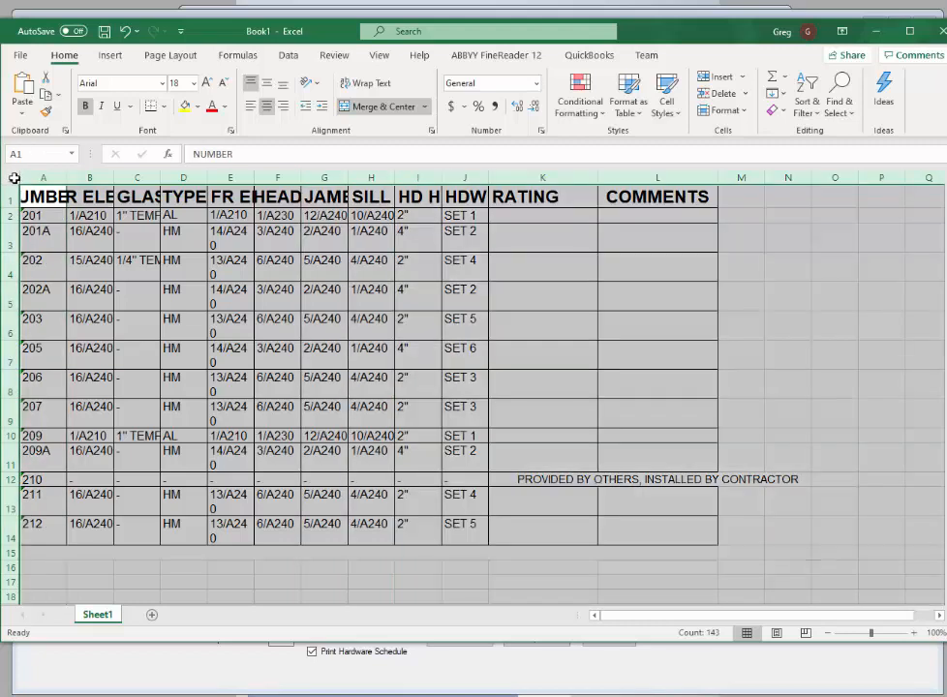
pyautogui.doubleClick(65, 178)
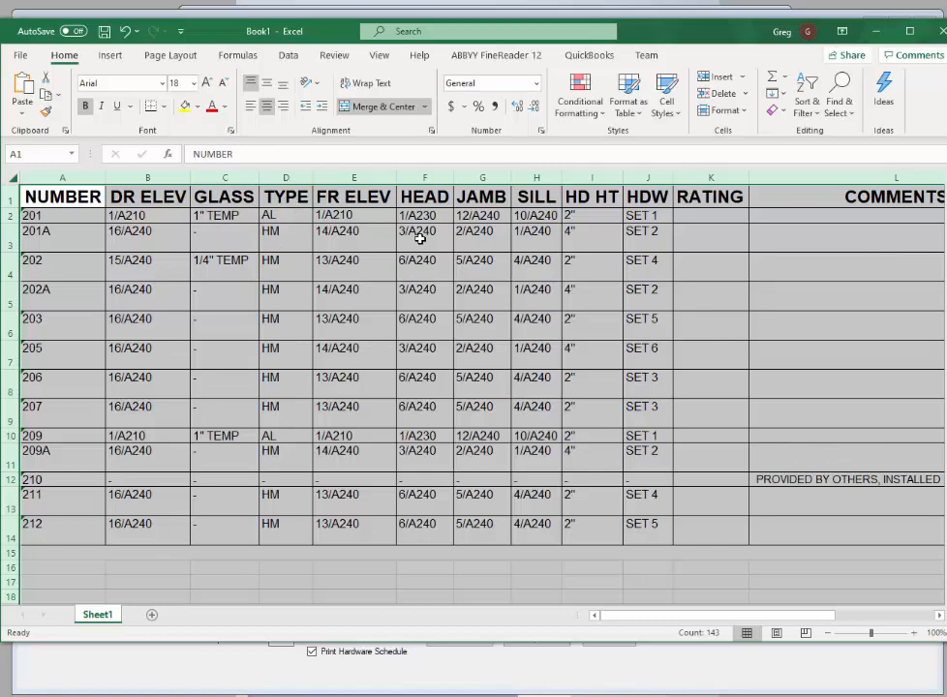
# Insert a blank column K between the HDW and RATING columns
pyautogui.click(713, 243)
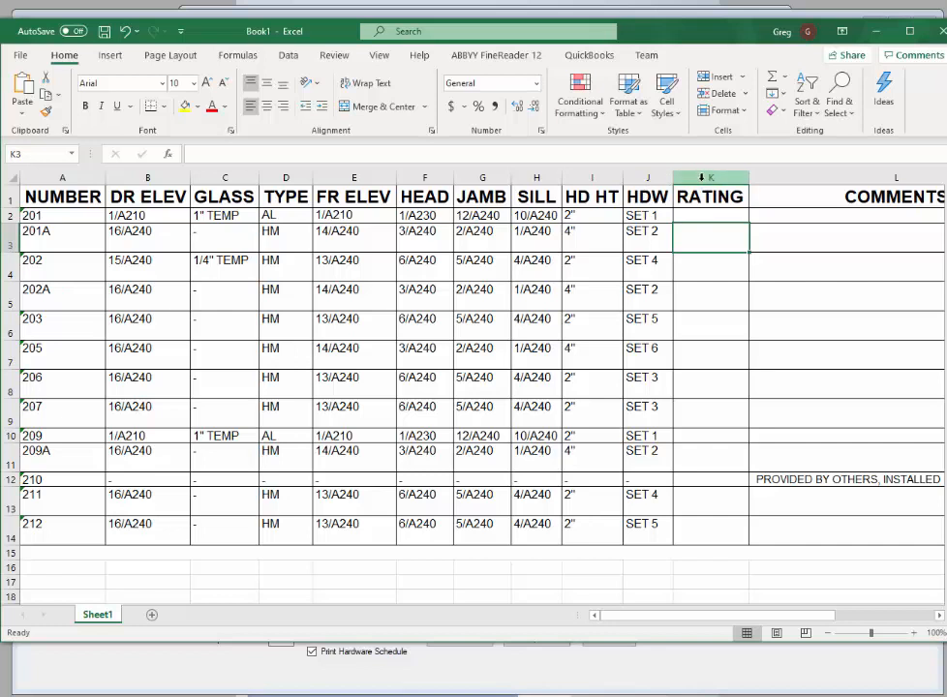
pyautogui.rightClick(702, 178)
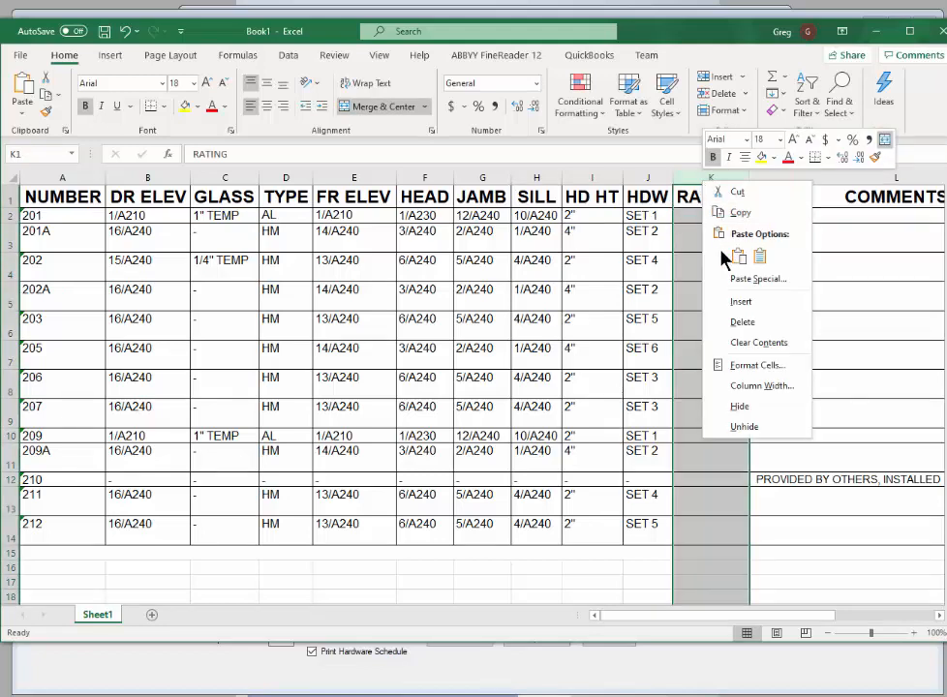
pyautogui.click(741, 303)
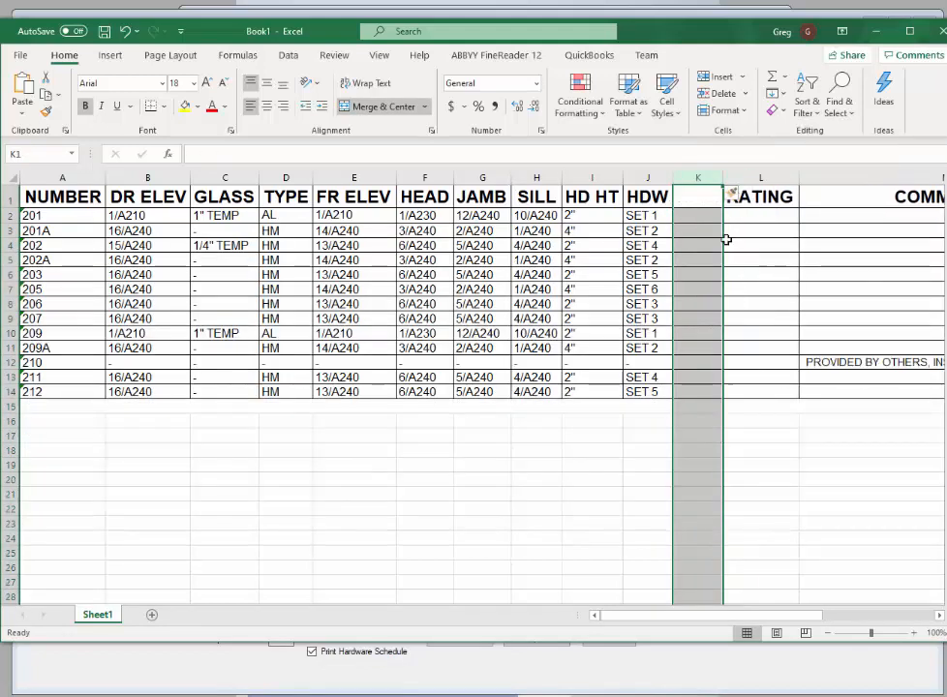
pyautogui.moveTo(694, 230); pyautogui.dragTo(693, 320)
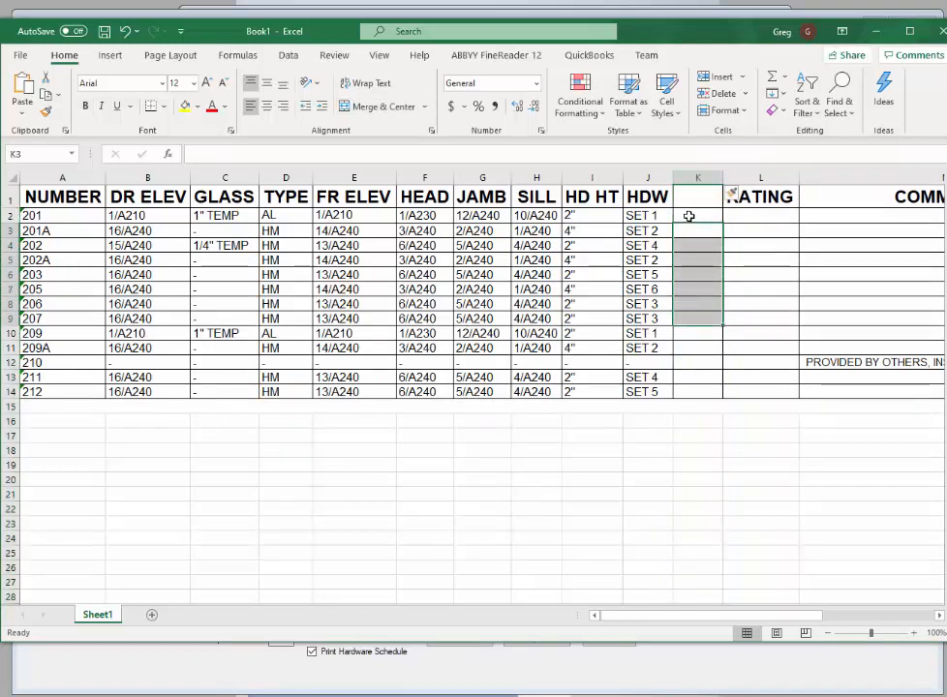
pyautogui.click(691, 215)
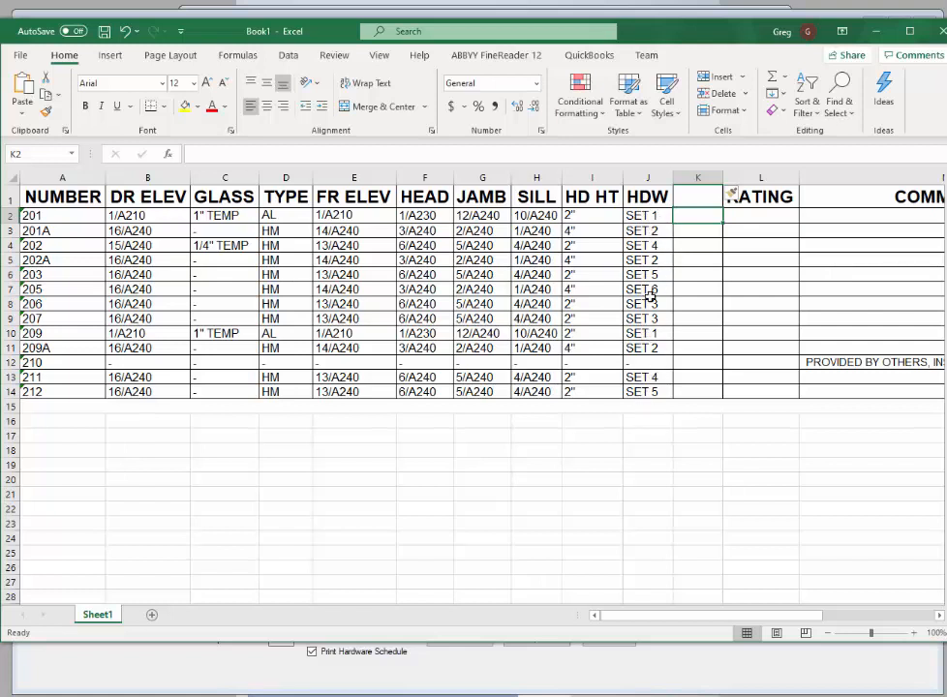
pyautogui.click(682, 196)
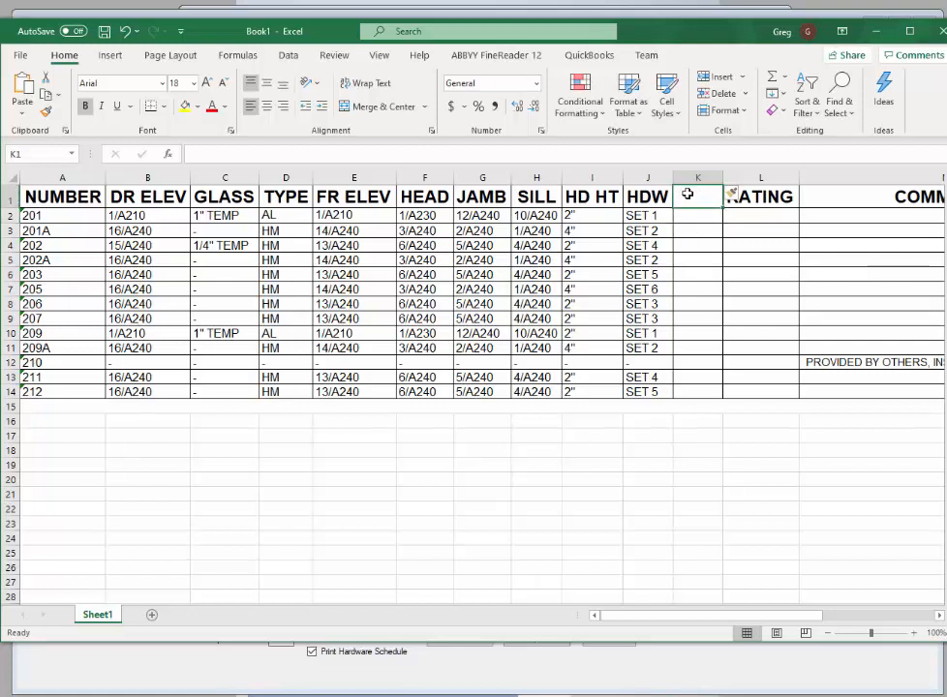
# Enter the formula =SUBSTITUTE(J2,"SET ","") in cell K2 to strip the SET prefix from the hardware value
pyautogui.click(688, 217)
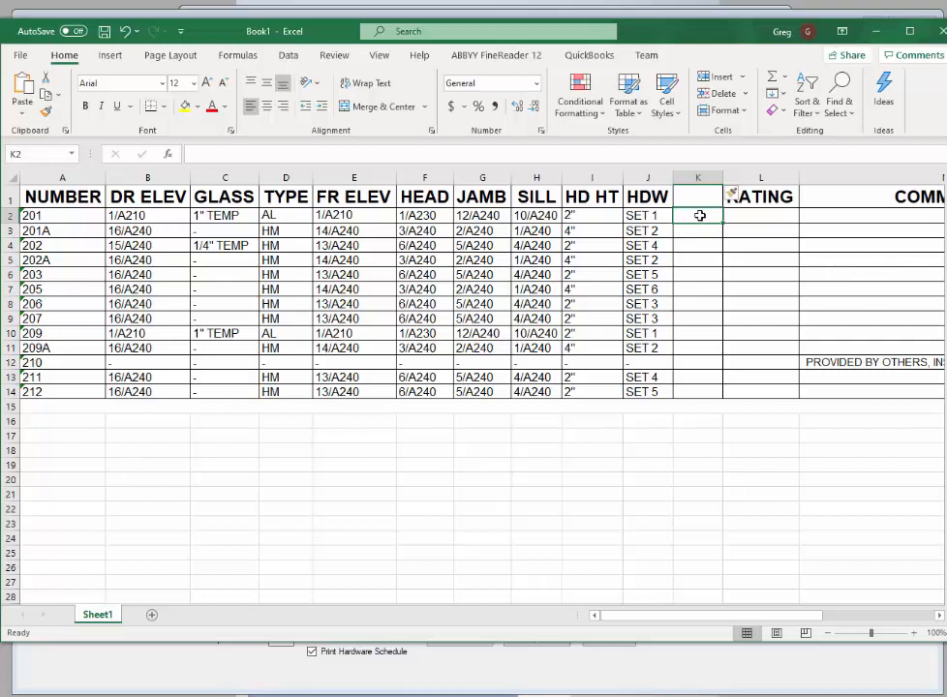
pyautogui.write('=')
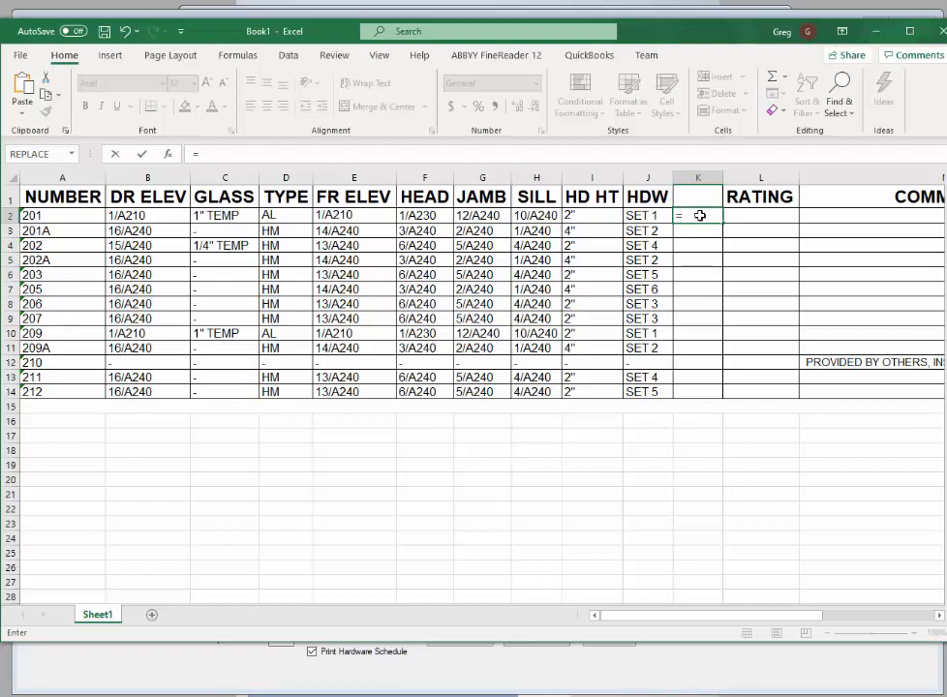
pyautogui.write('S')
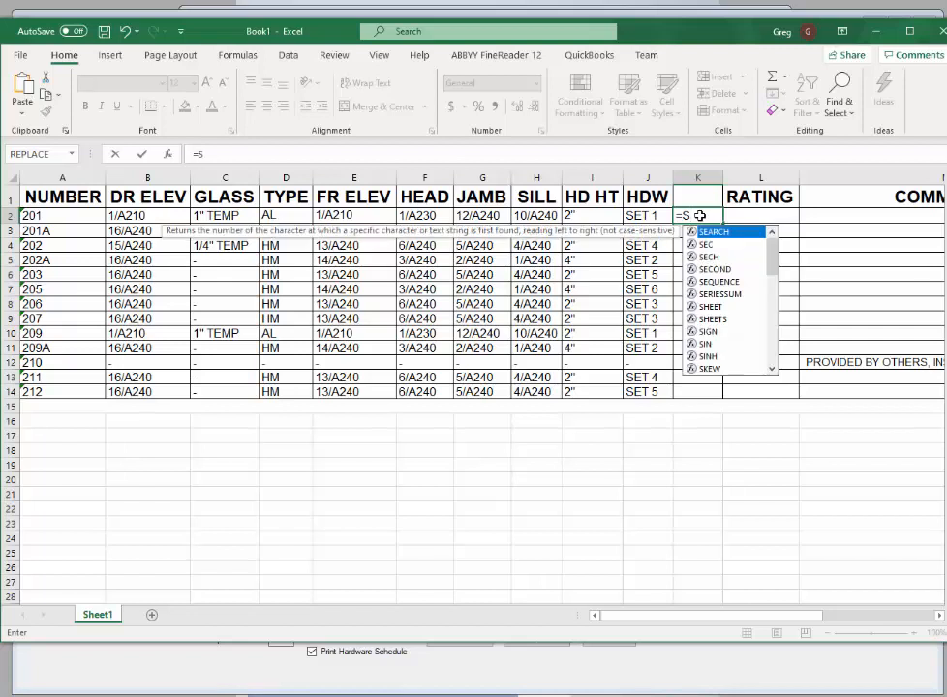
pyautogui.write('u')
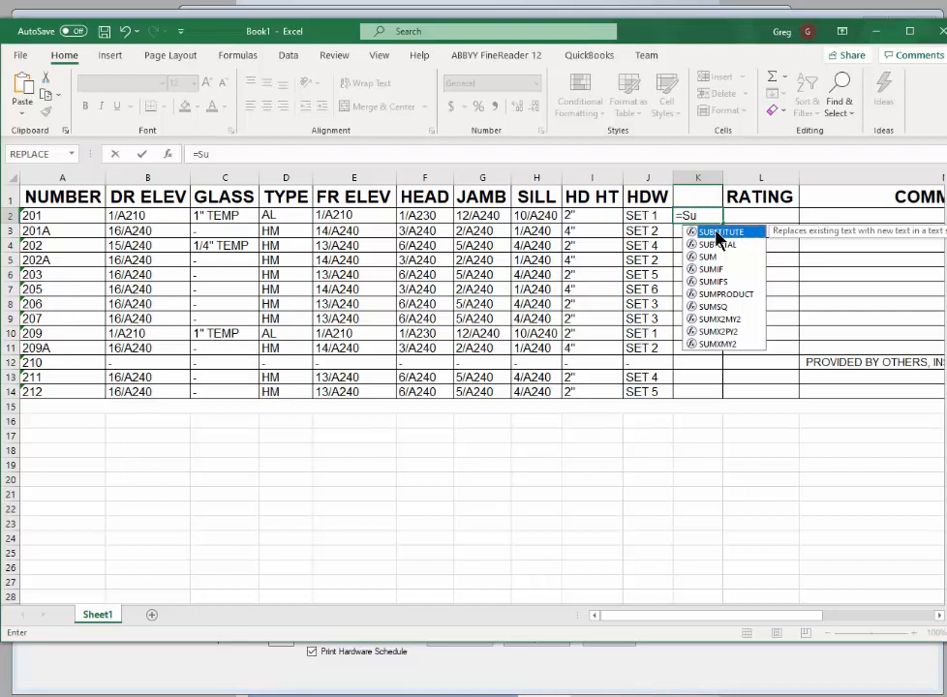
pyautogui.doubleClick(717, 234)
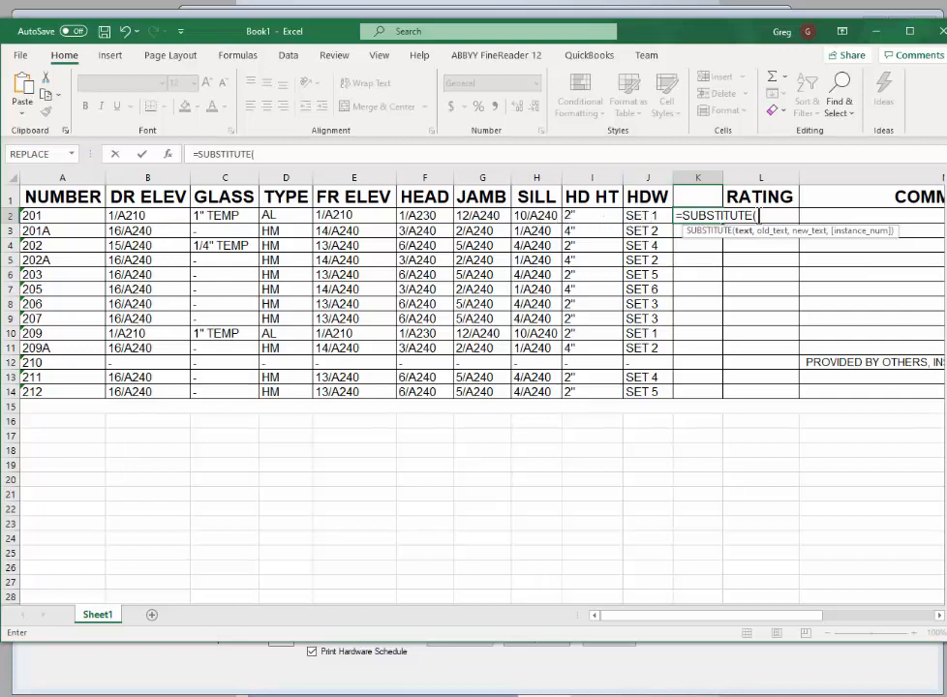
pyautogui.click(763, 216)
pyautogui.write('J2')
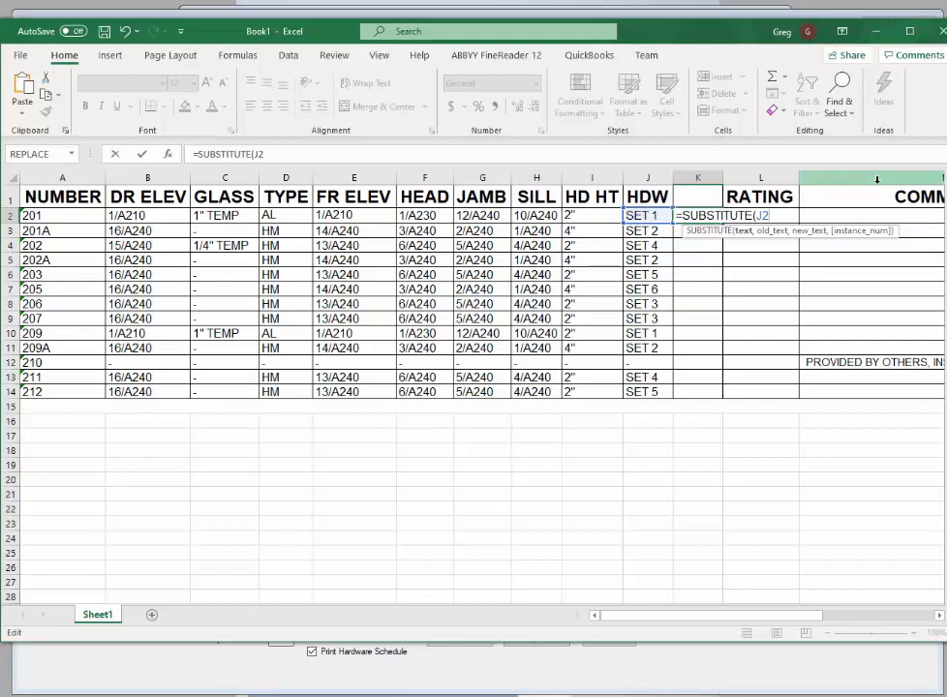
pyautogui.write(',')
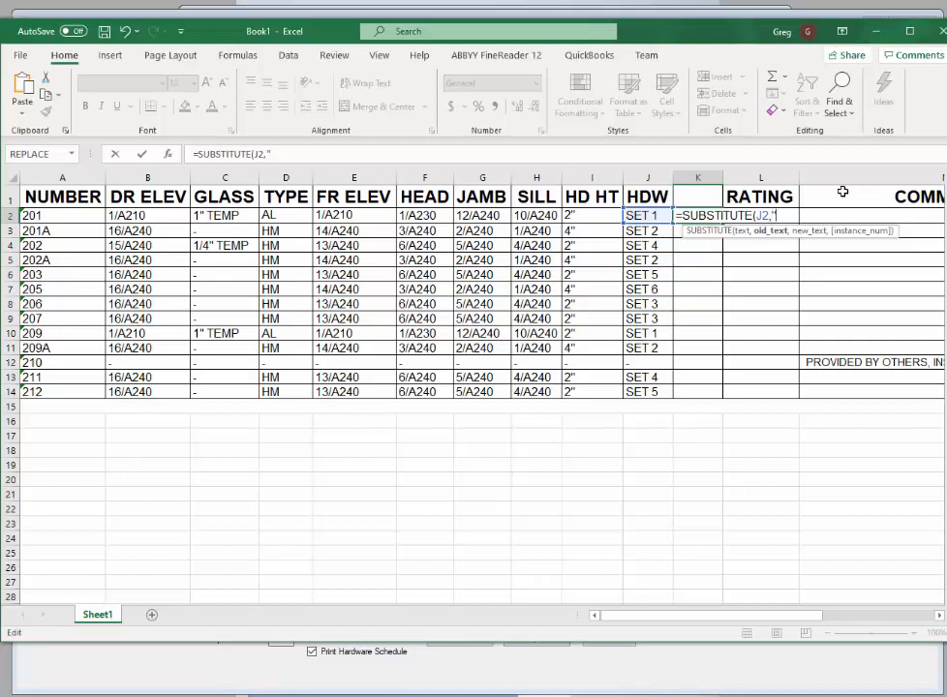
pyautogui.write('SET",')
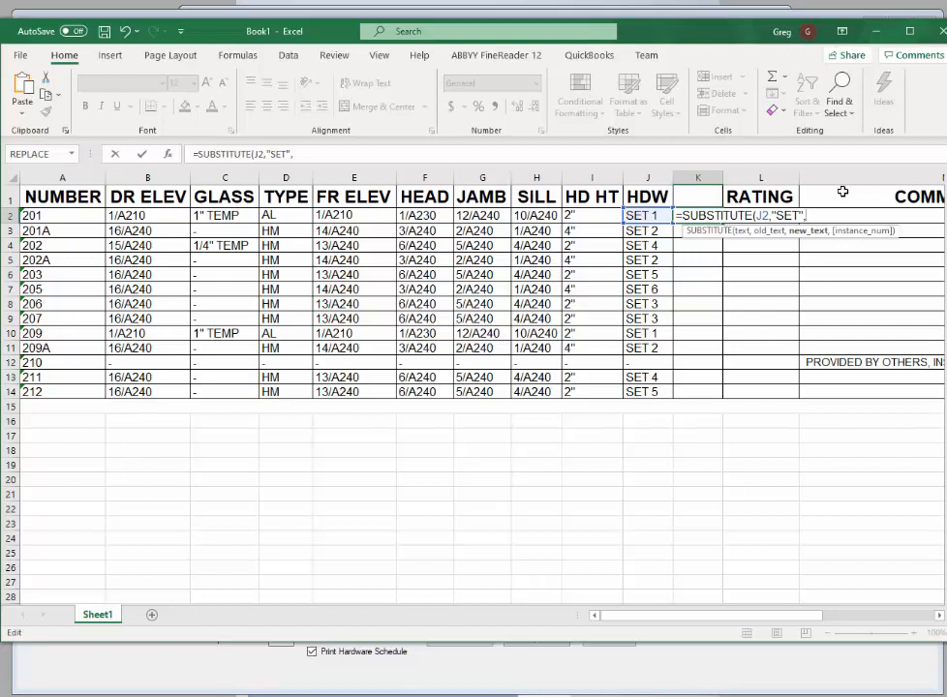
pyautogui.press('Left')
pyautogui.press('Left')
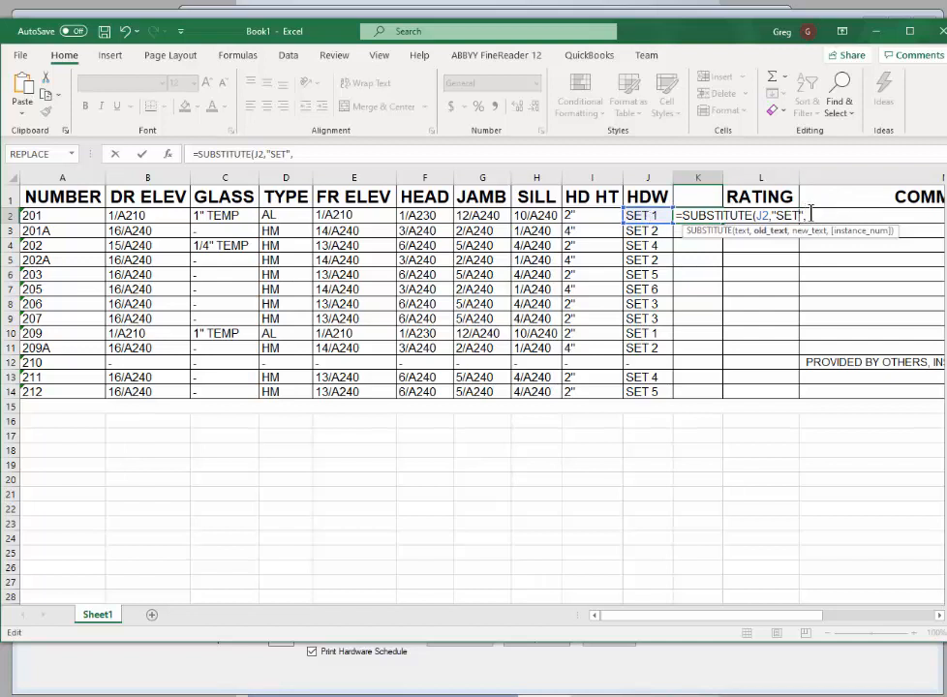
pyautogui.press('Left')
pyautogui.press('Left')
pyautogui.click(814, 216)
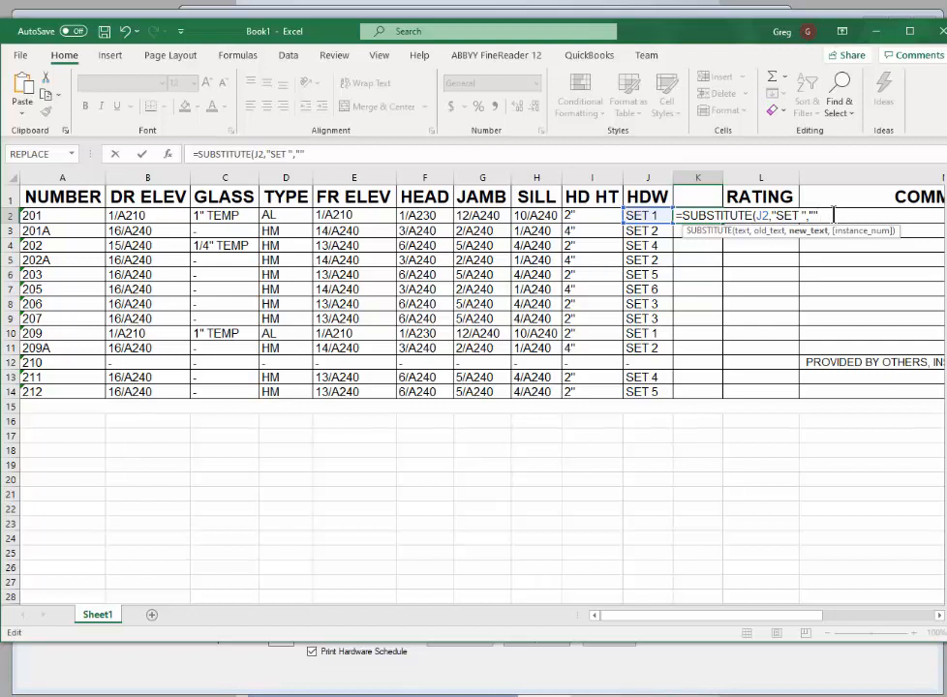
pyautogui.write(')')
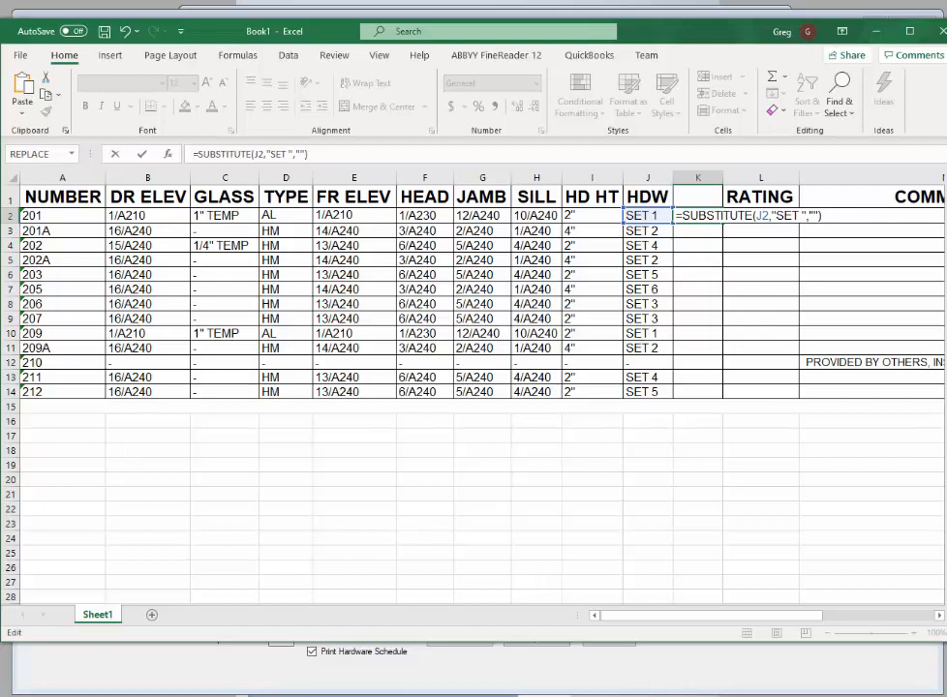
pyautogui.press('Return')
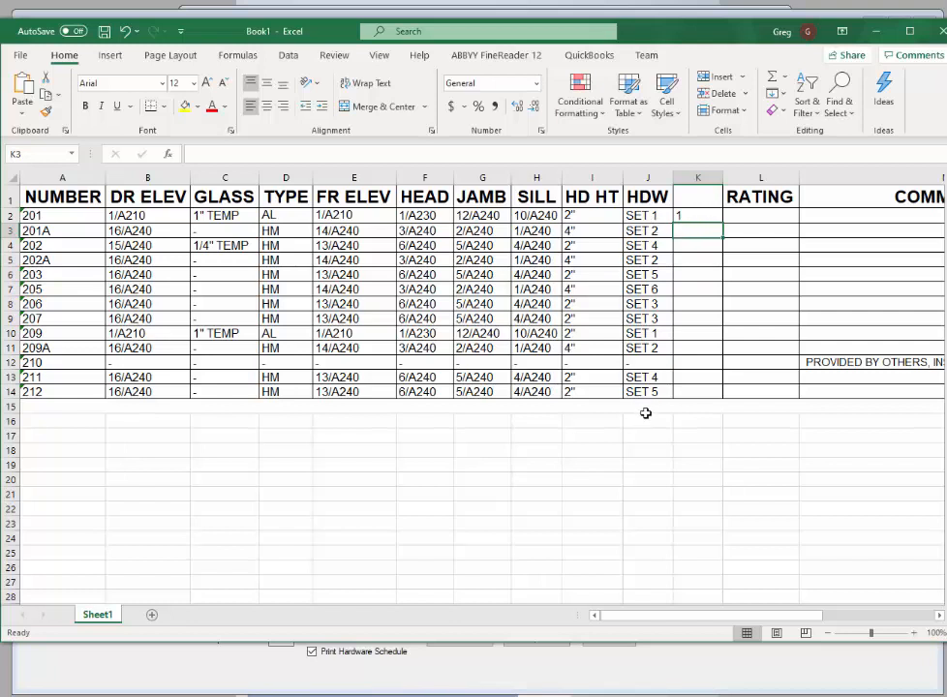
# Copy the SUBSTITUTE formula from K2 into cells K3 through K14
pyautogui.click(694, 216)
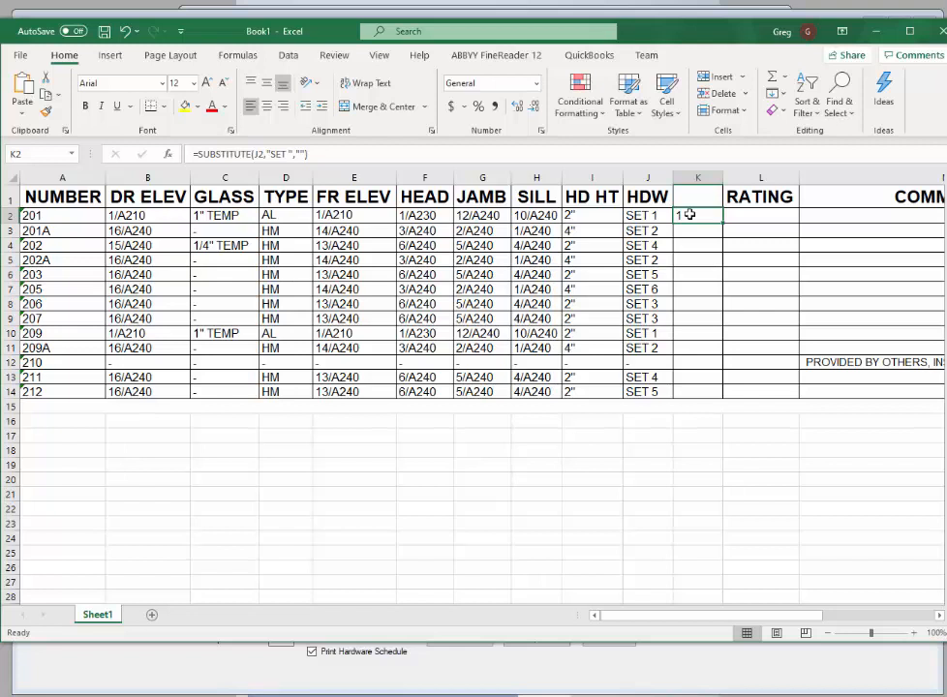
pyautogui.hotkey('ctrl', 'c')
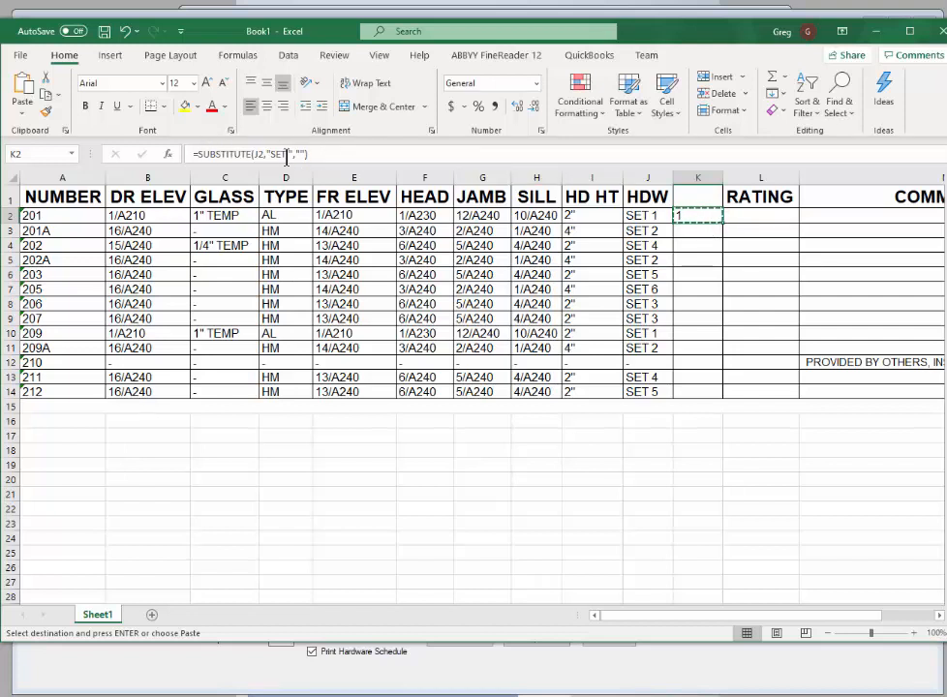
pyautogui.click(693, 232)
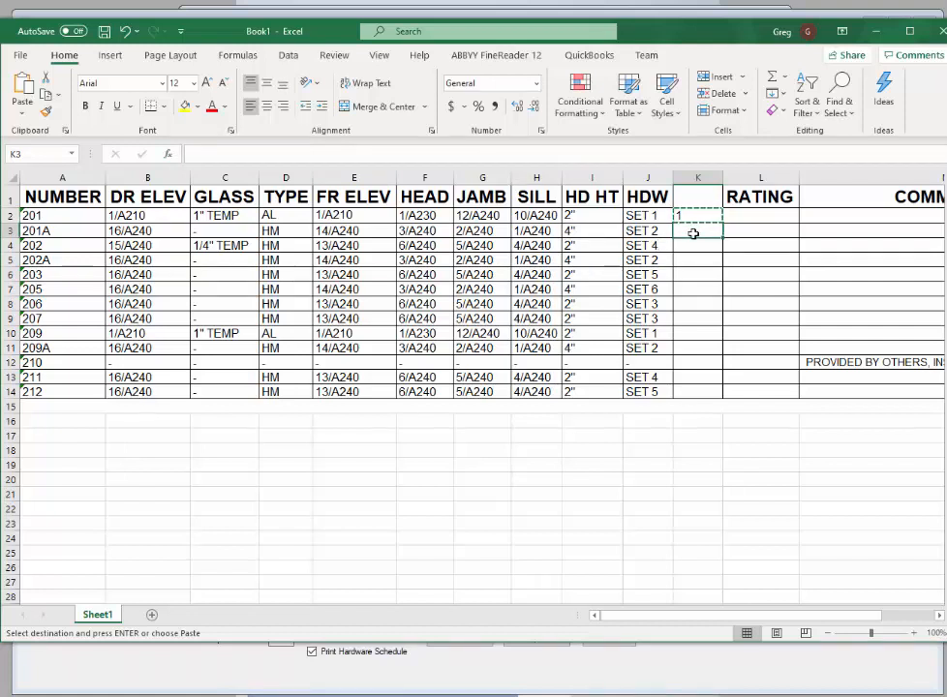
pyautogui.moveTo(694, 233); pyautogui.dragTo(696, 394)
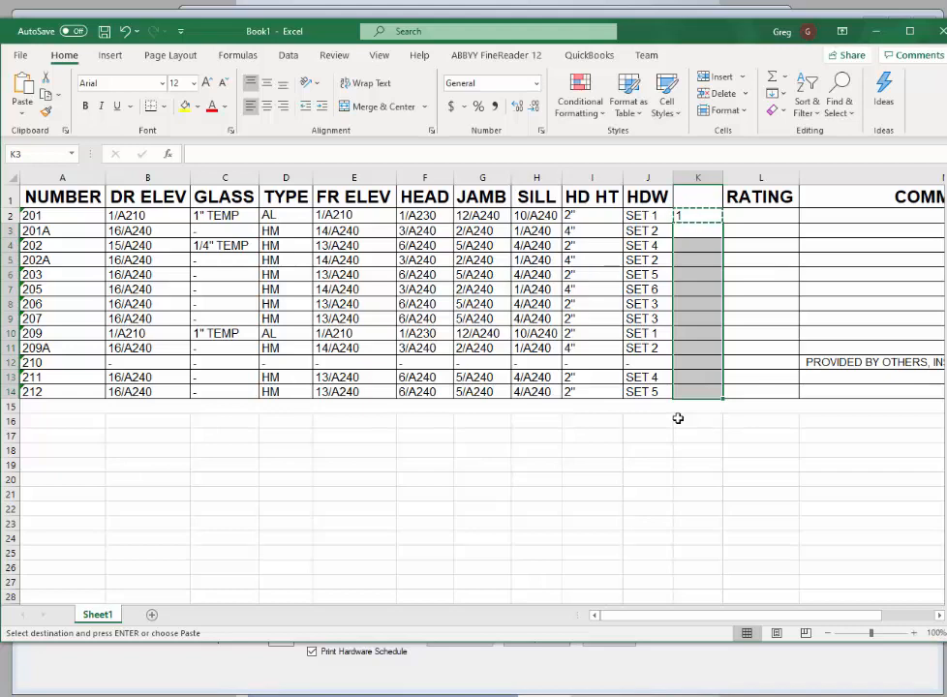
pyautogui.hotkey('ctrl', 'v')
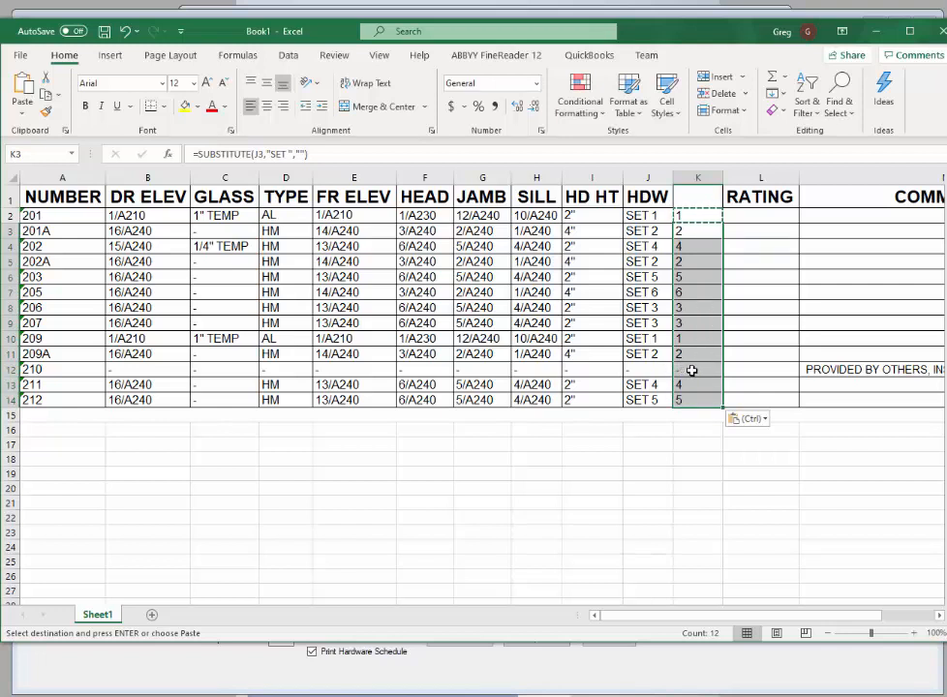
# Copy K2:K14 and paste it as values only over the HDW entries in J2:J14, checking J2 against K2
pyautogui.click(700, 215)
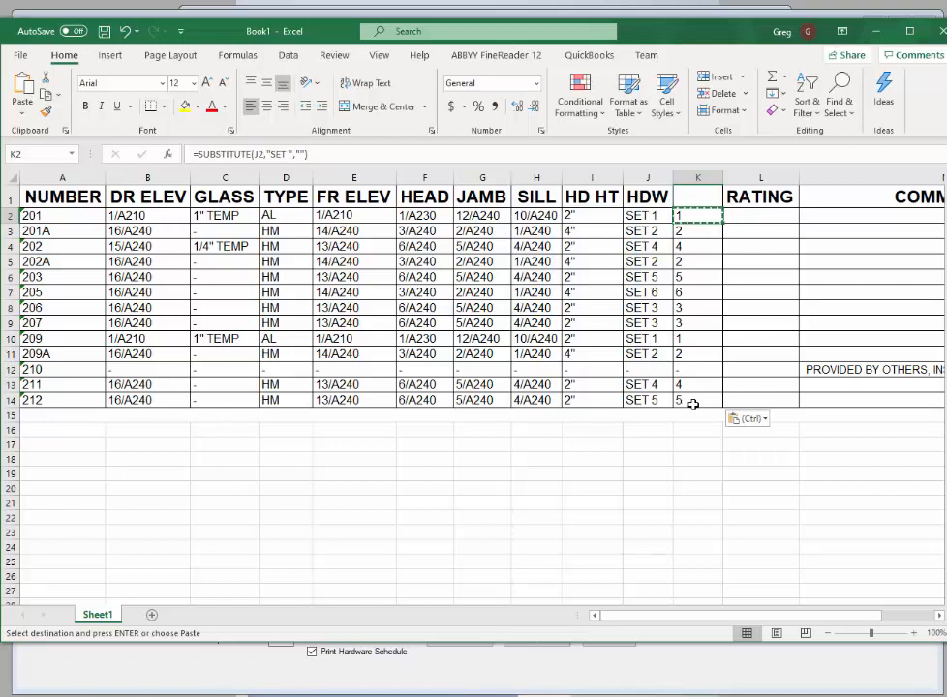
pyautogui.moveTo(697, 215); pyautogui.dragTo(692, 399)
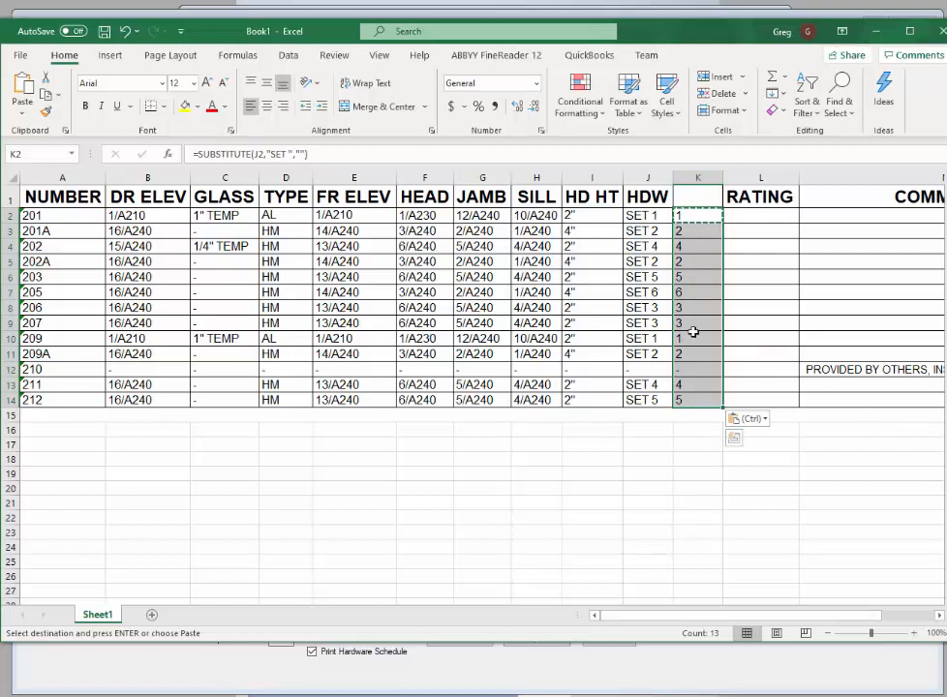
pyautogui.click(698, 215)
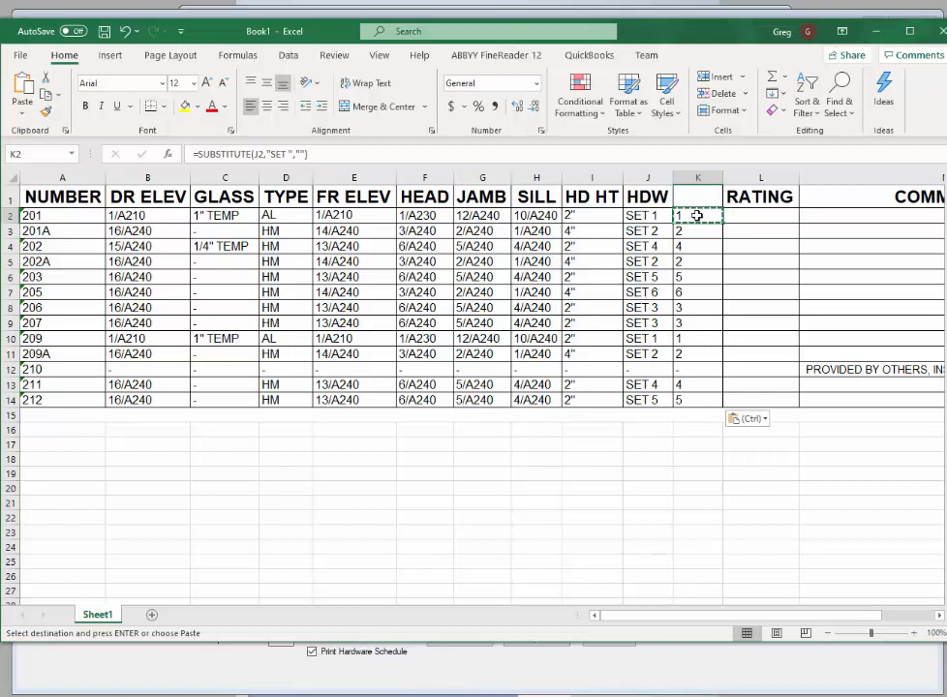
pyautogui.keyDown('shift'); pyautogui.click(692, 400); pyautogui.keyUp('shift')
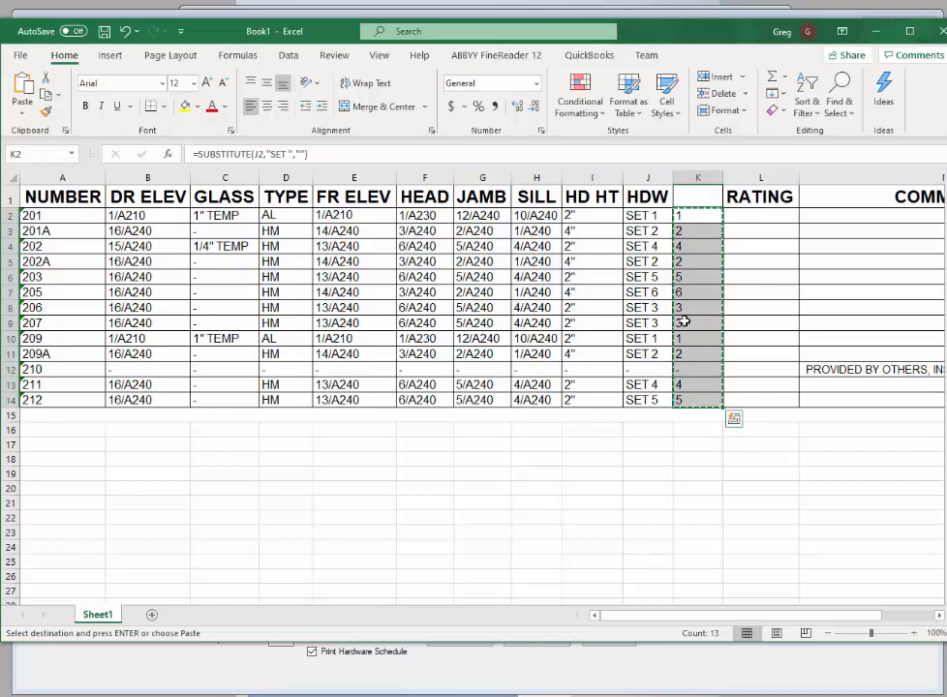
pyautogui.click(642, 215)
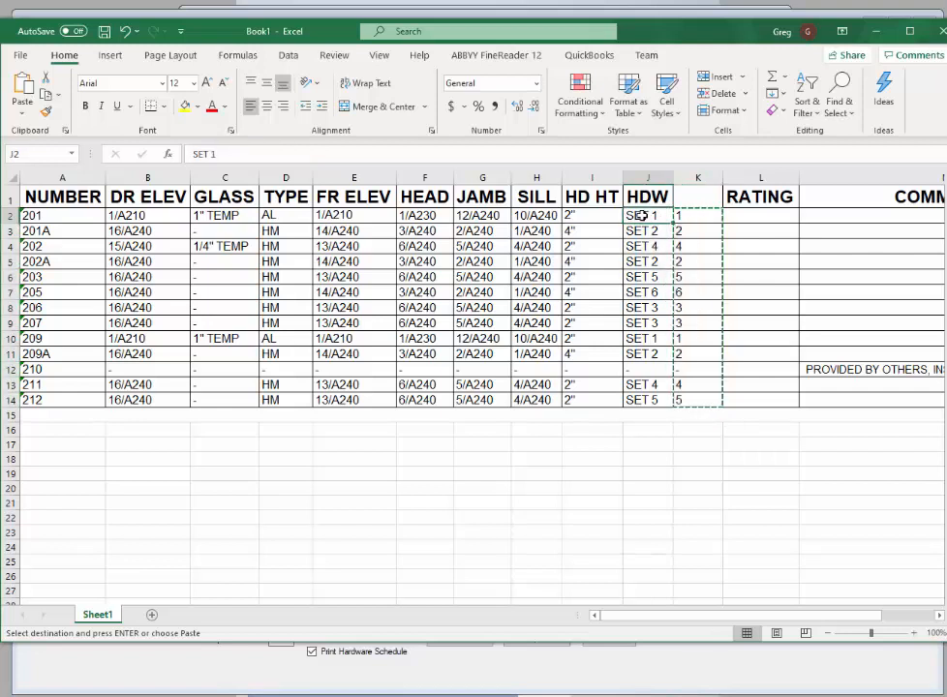
pyautogui.keyDown('shift'); pyautogui.click(645, 399); pyautogui.keyUp('shift')
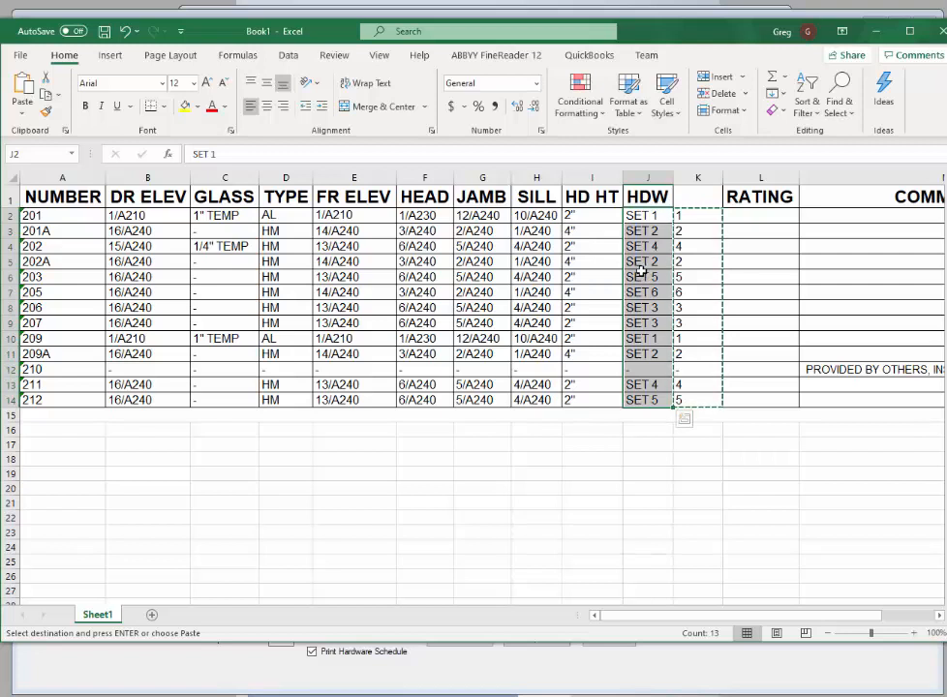
pyautogui.rightClick(640, 270)
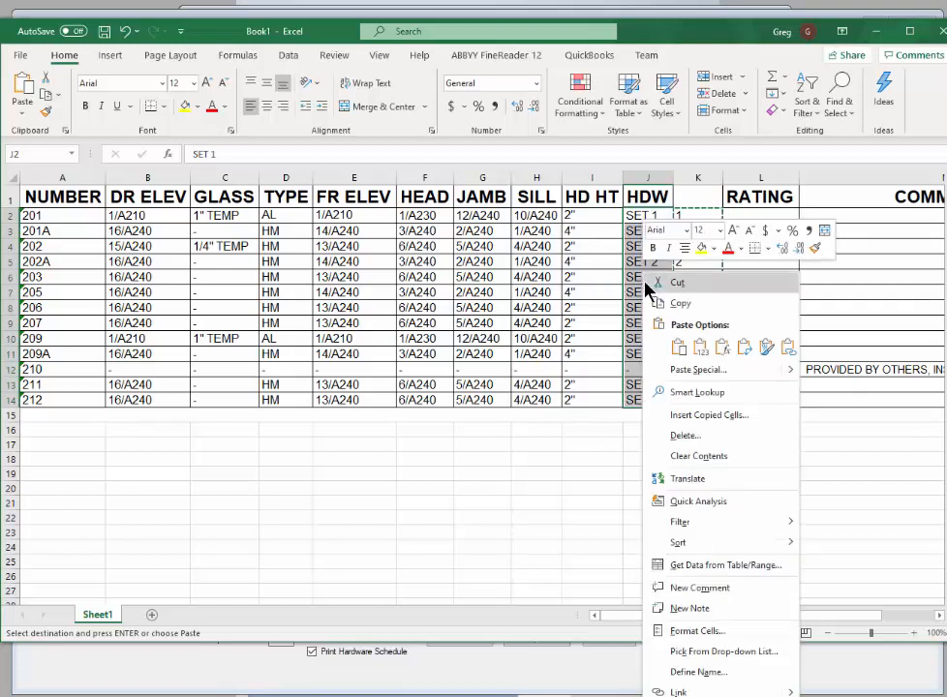
pyautogui.click(679, 347)
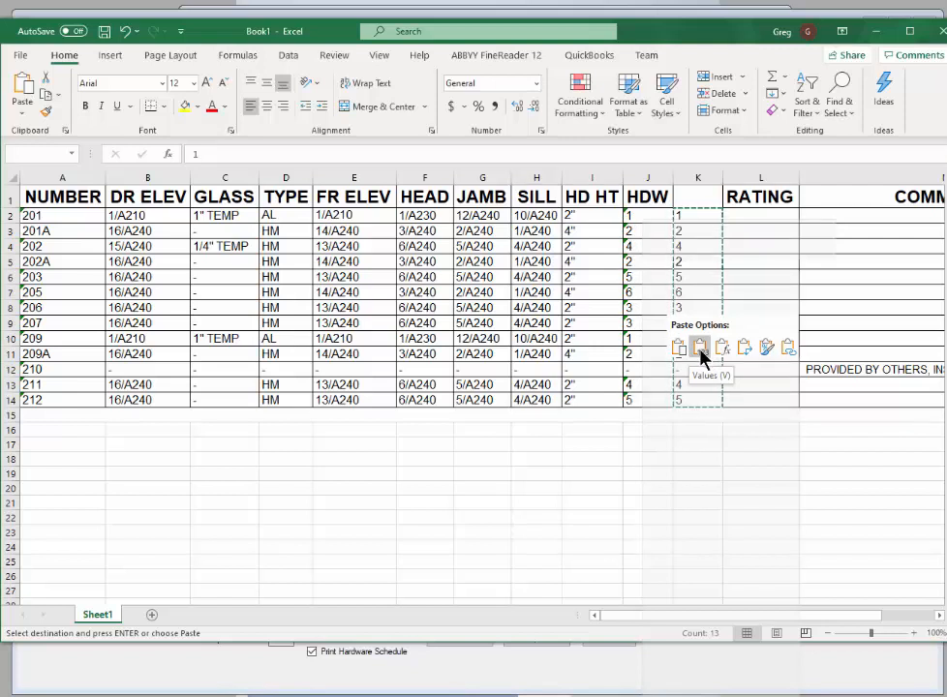
pyautogui.click(700, 348)
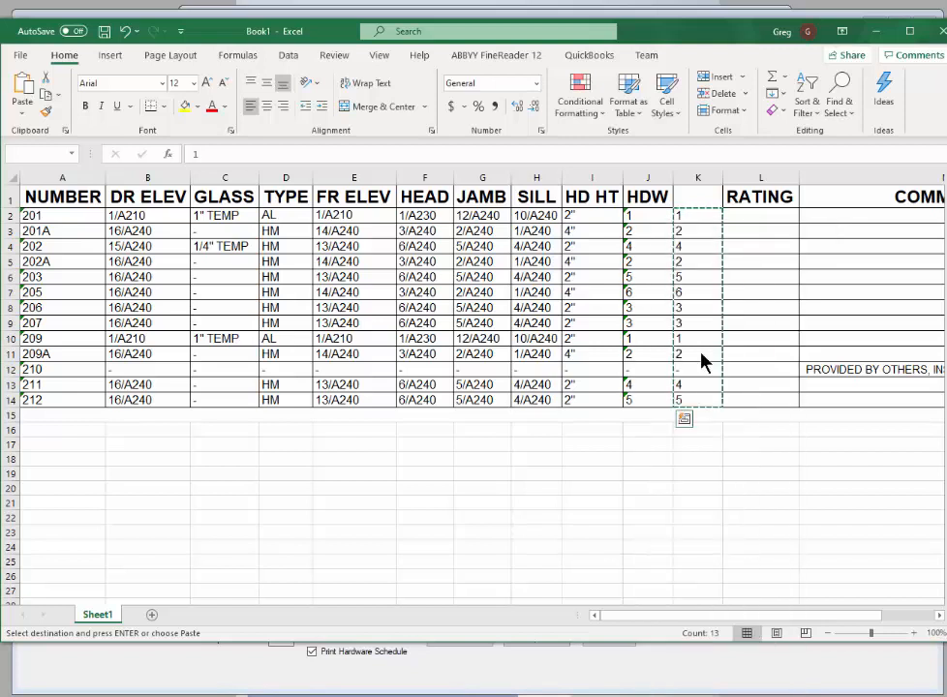
pyautogui.click(641, 217)
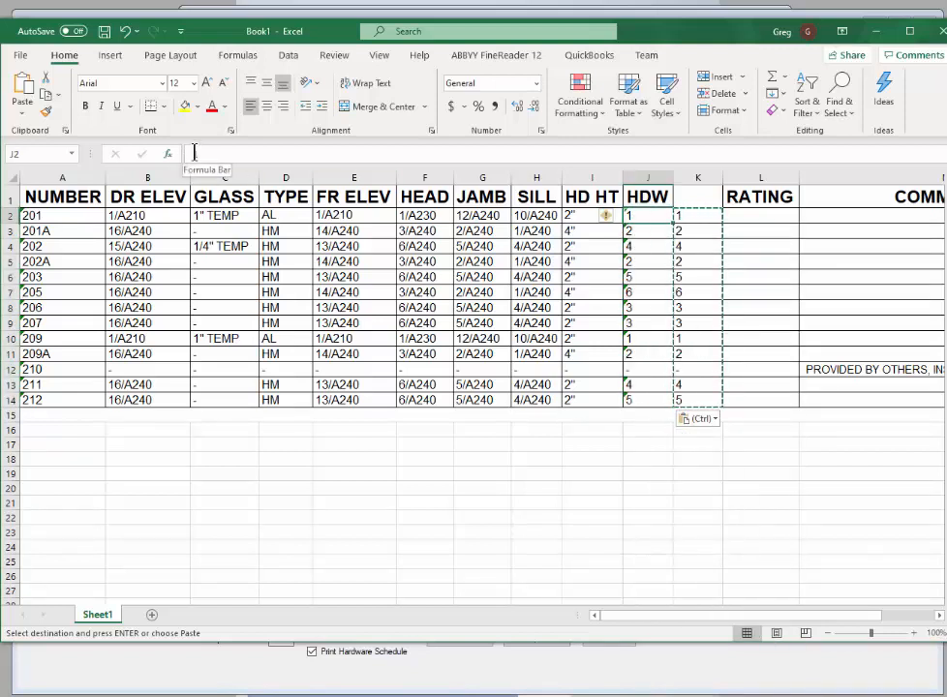
pyautogui.click(687, 217)
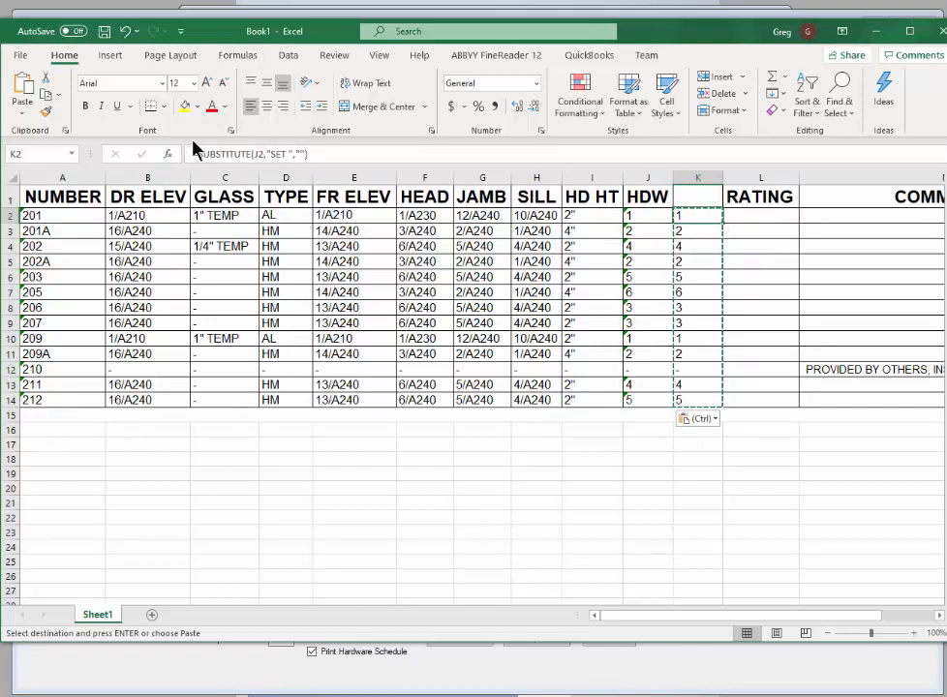
pyautogui.click(649, 216)
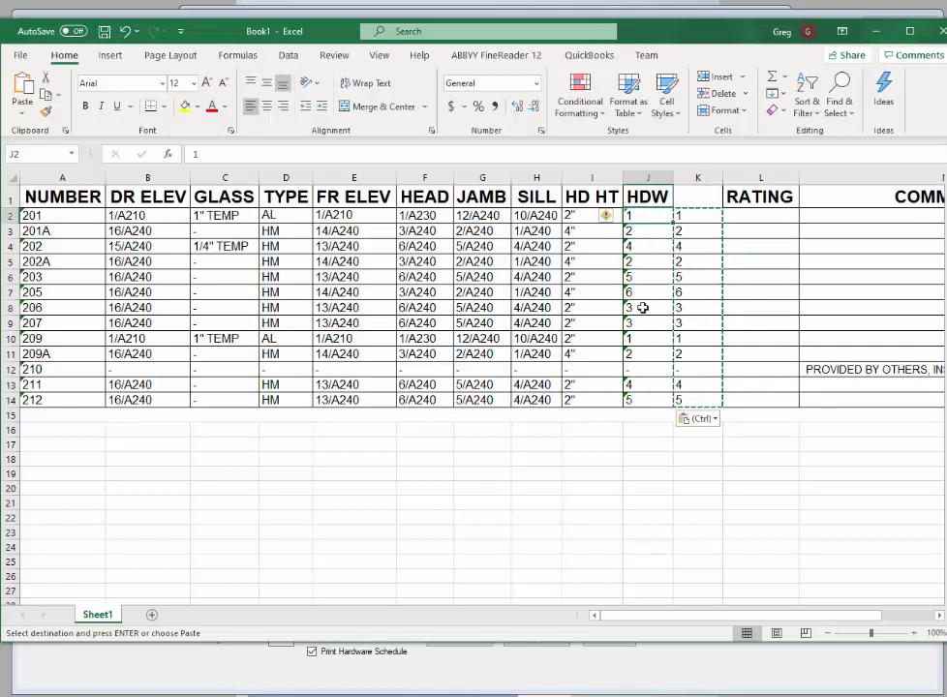
# Delete the helper column K that sits between the HDW and RATING columns
pyautogui.click(695, 177)
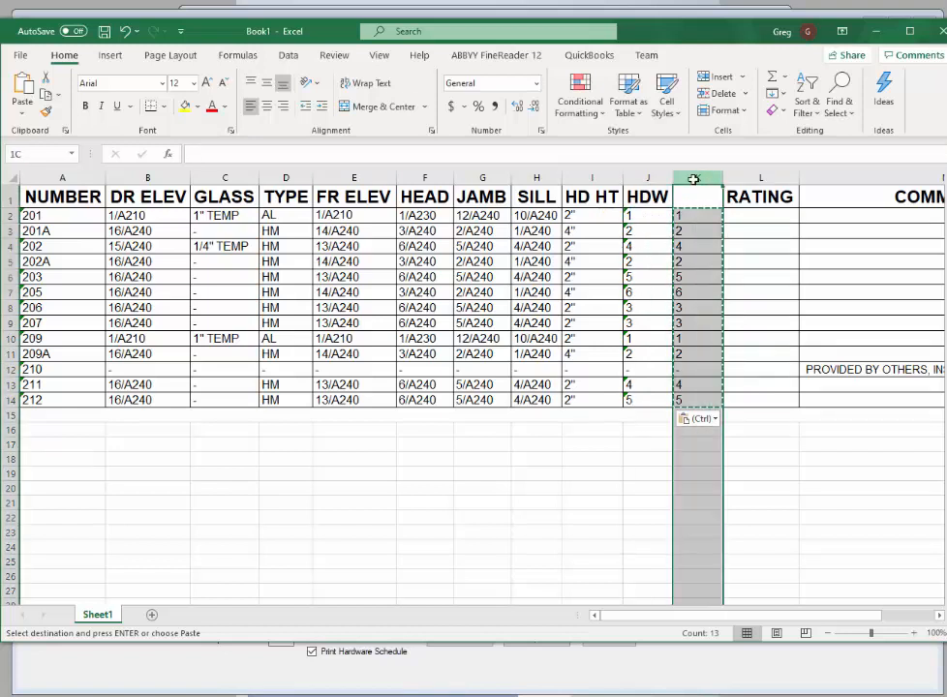
pyautogui.rightClick(696, 177)
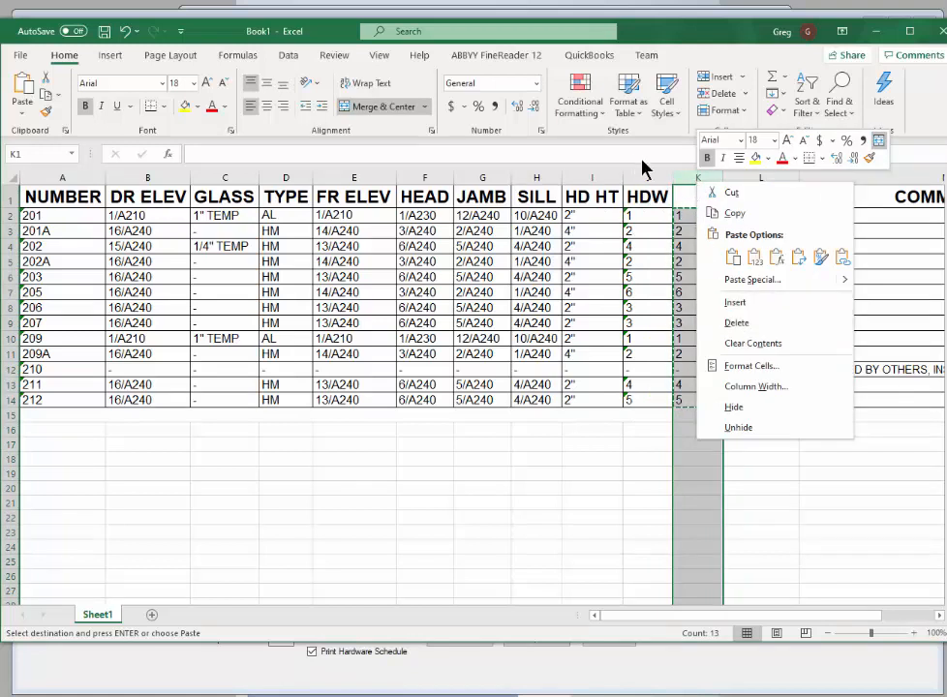
pyautogui.click(667, 147)
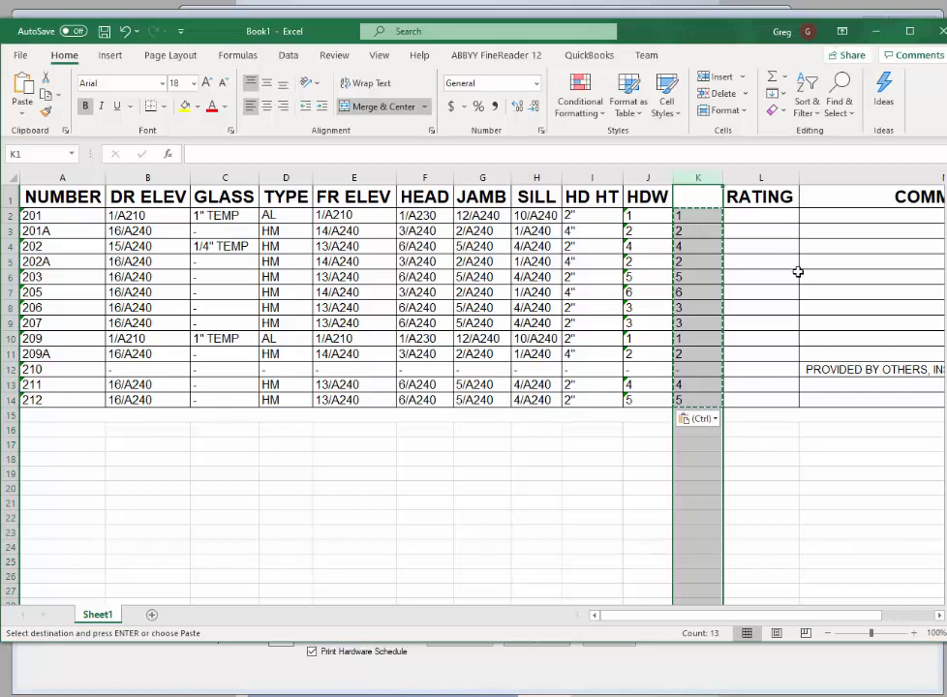
pyautogui.click(760, 261)
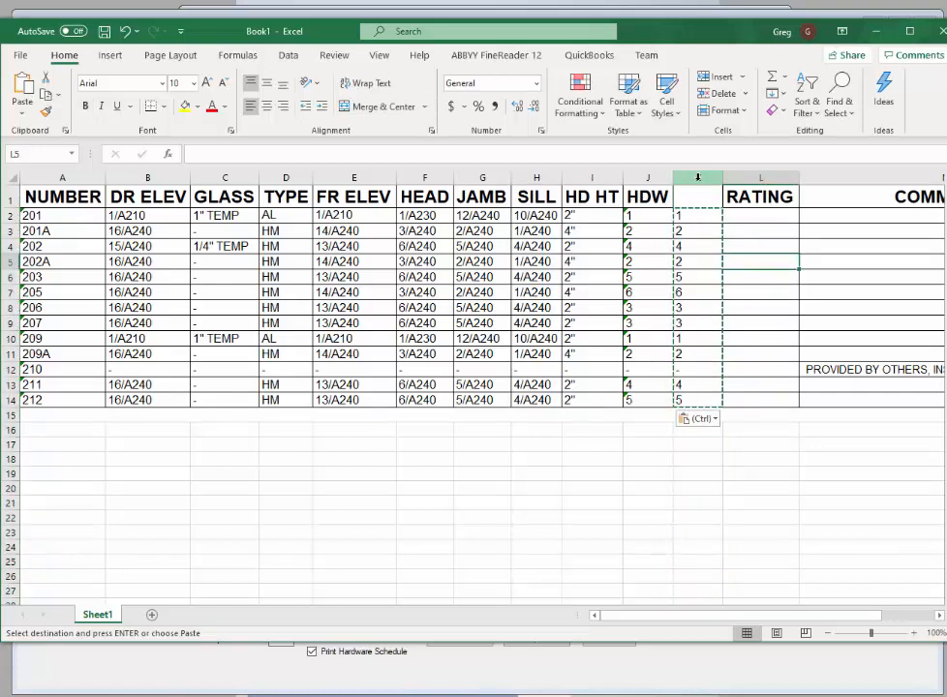
pyautogui.click(697, 178)
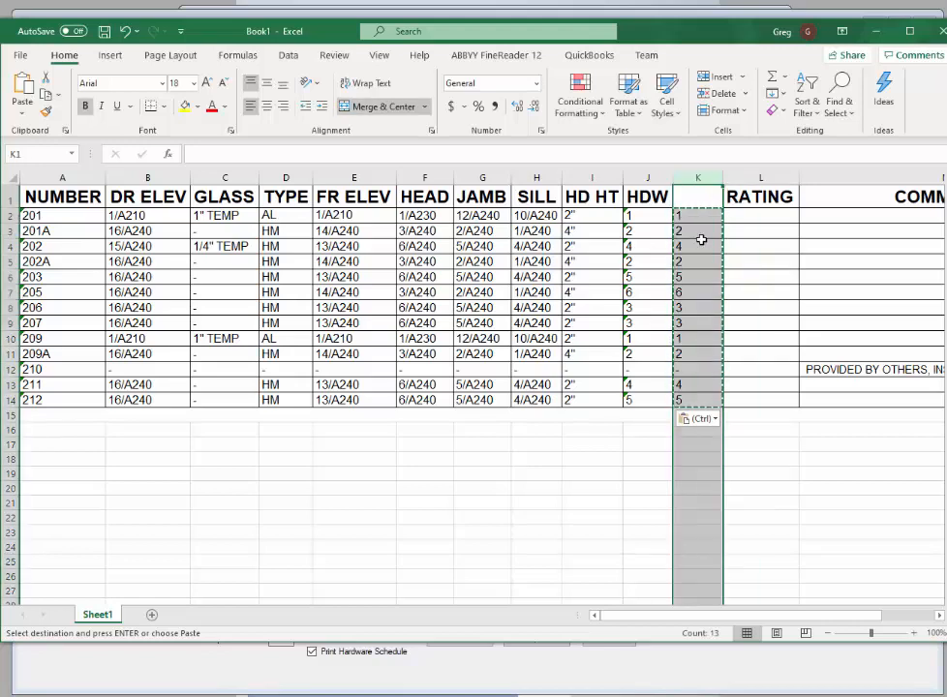
pyautogui.rightClick(703, 242)
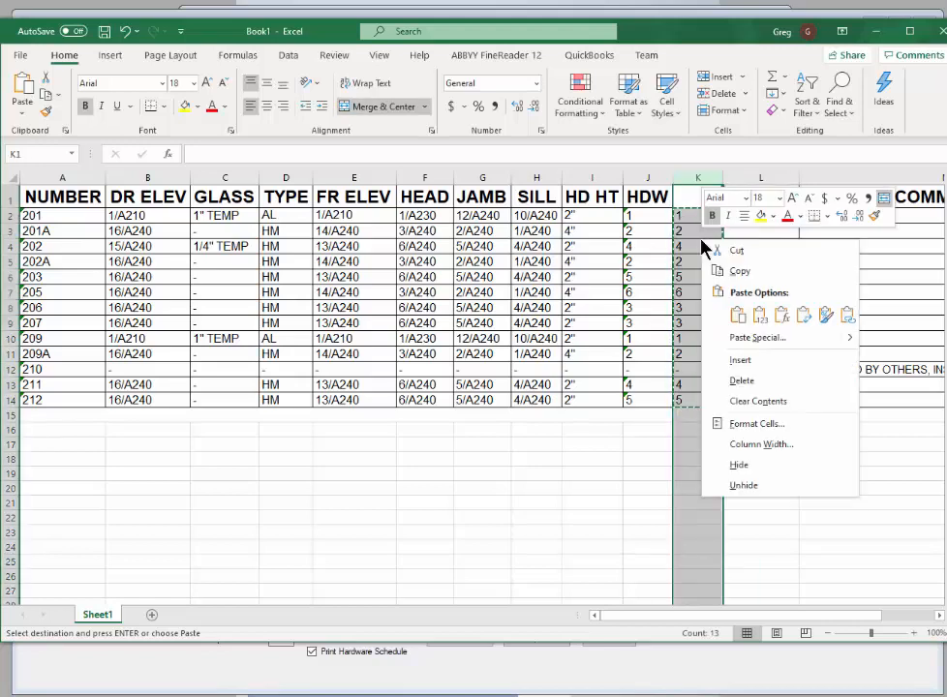
pyautogui.click(745, 381)
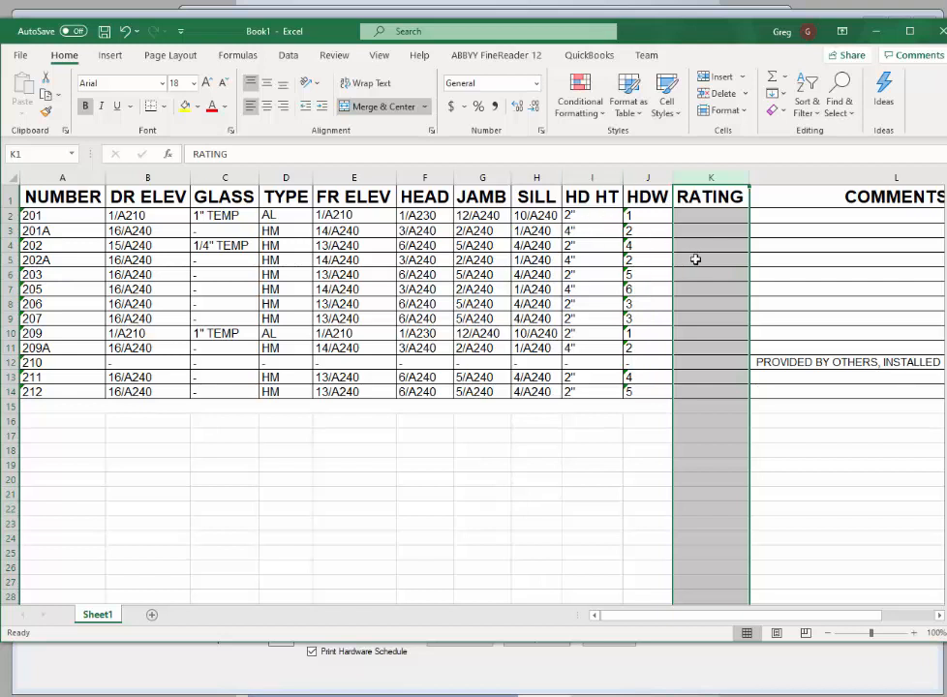
pyautogui.click(712, 226)
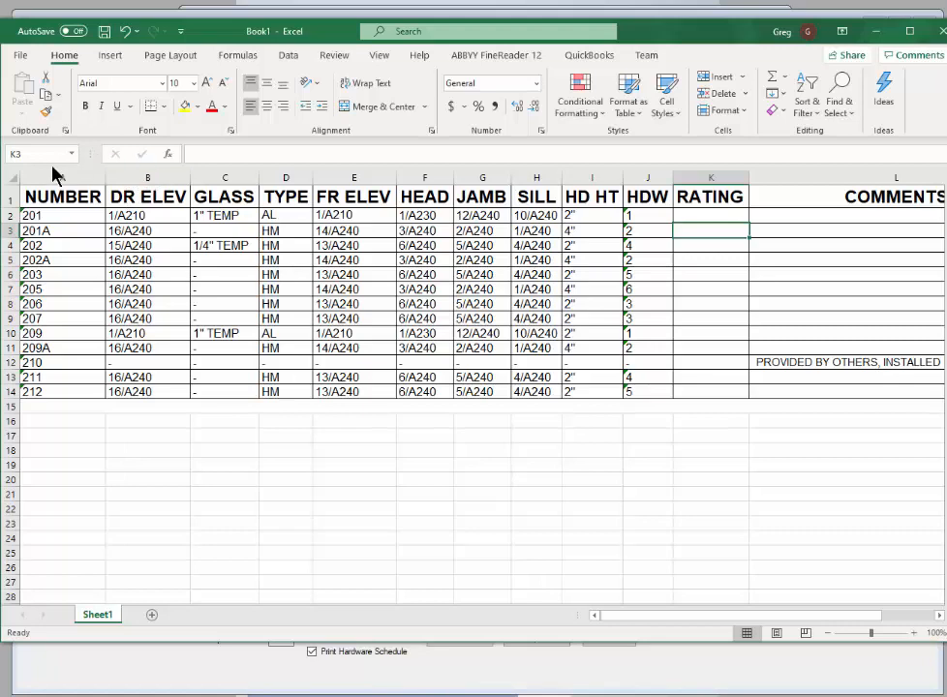
# Start a Save As of the workbook to this PC and browse to the Docs\Bid Jobs folder on drive H:
pyautogui.click(19, 58)
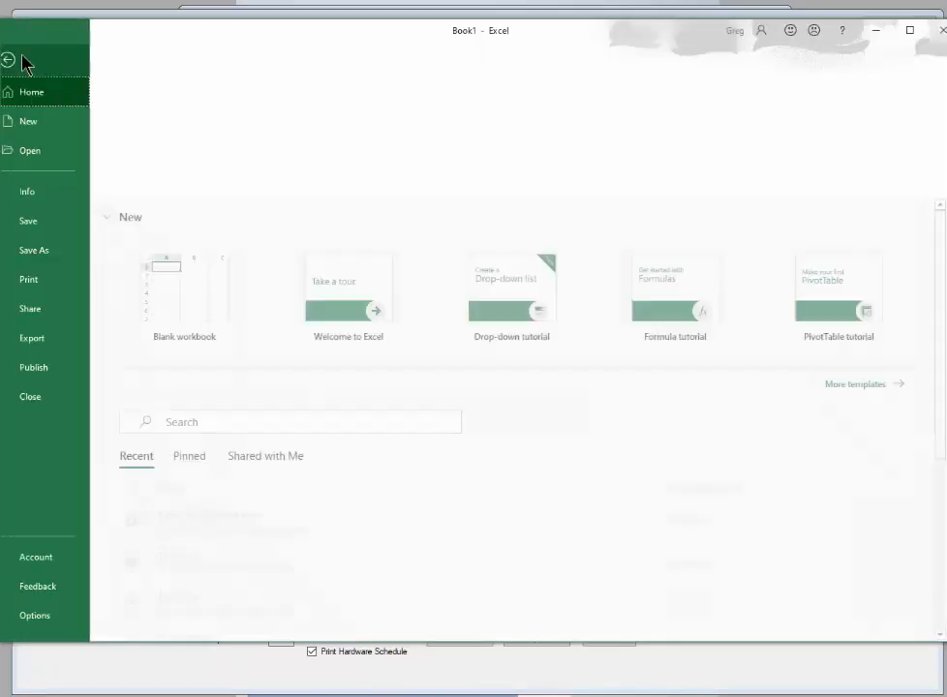
pyautogui.click(48, 253)
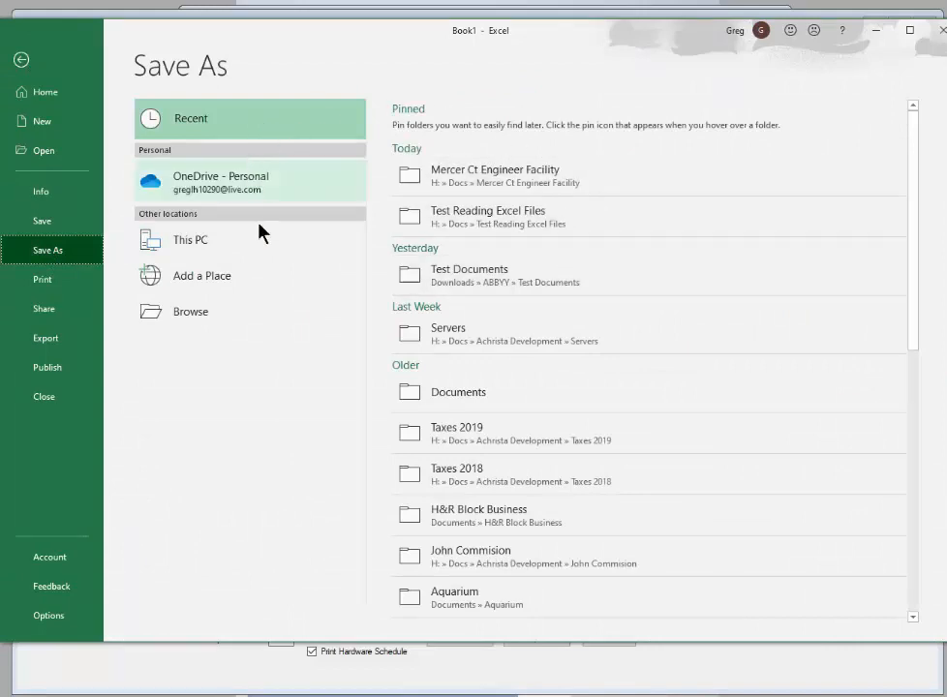
pyautogui.doubleClick(194, 247)
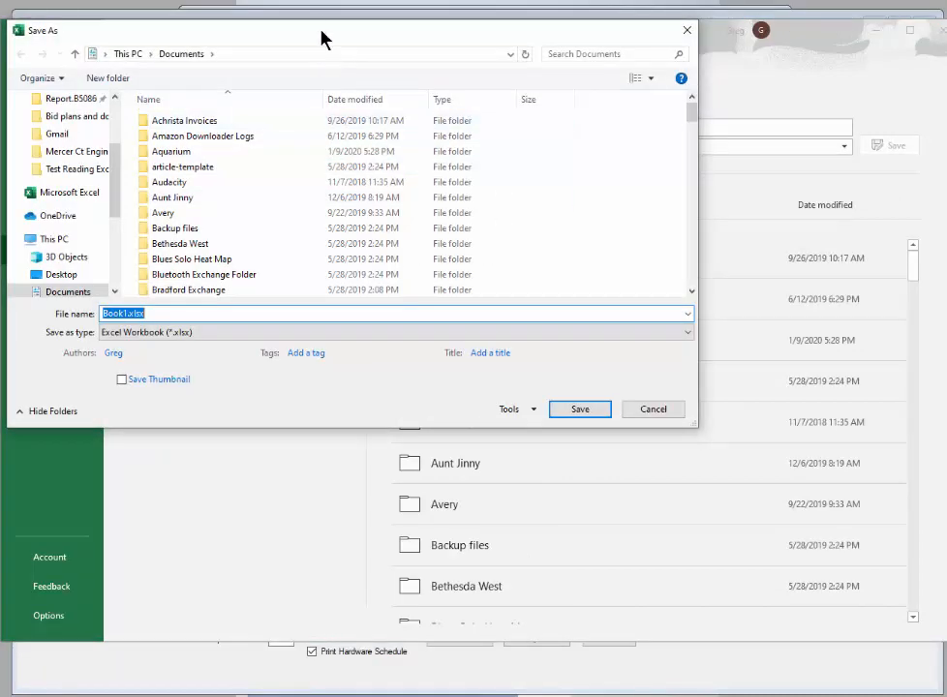
pyautogui.moveTo(322, 39); pyautogui.dragTo(484, 103)
pyautogui.scroll(-4, 412, 277)
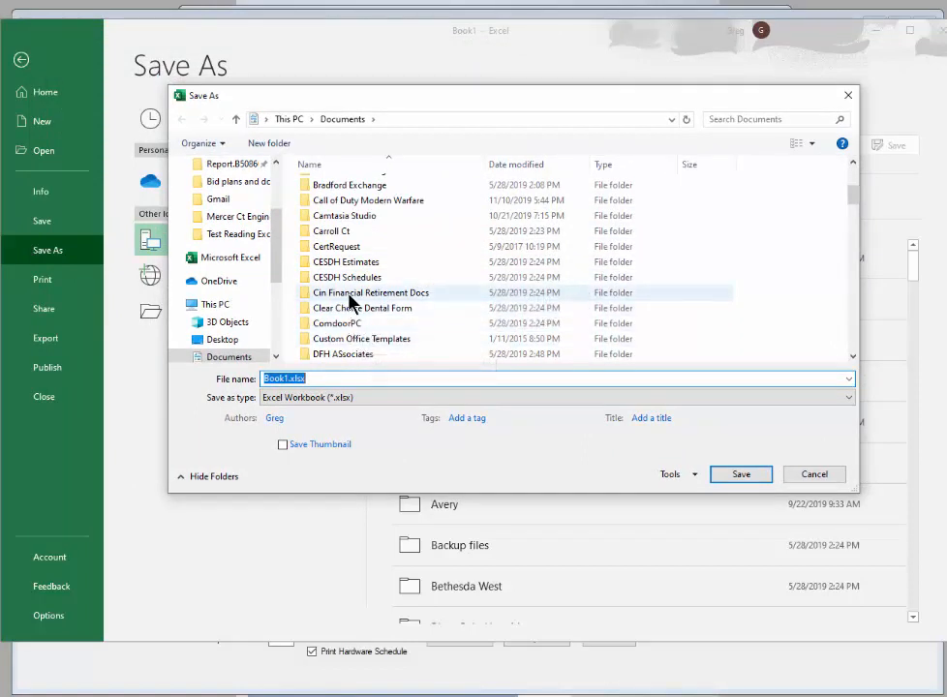
pyautogui.scroll(4, 358, 293)
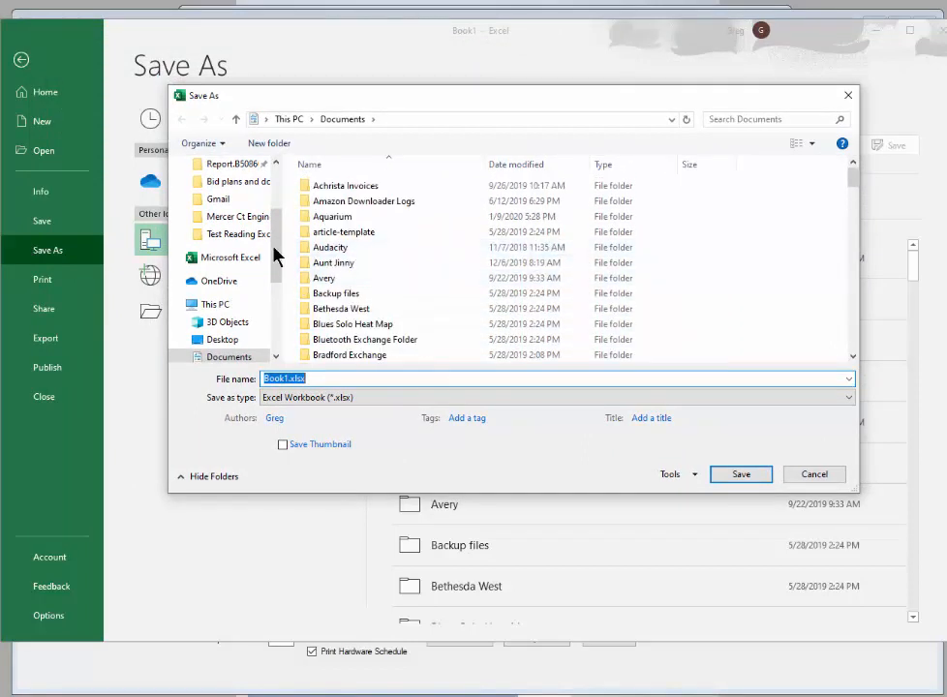
pyautogui.scroll(-3, 276, 273)
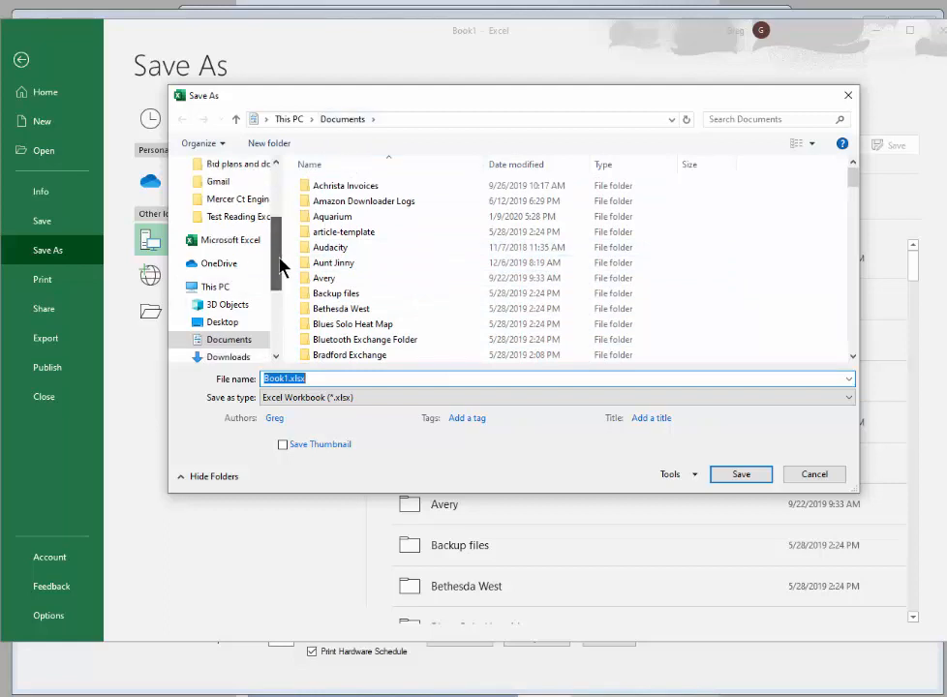
pyautogui.click(240, 308)
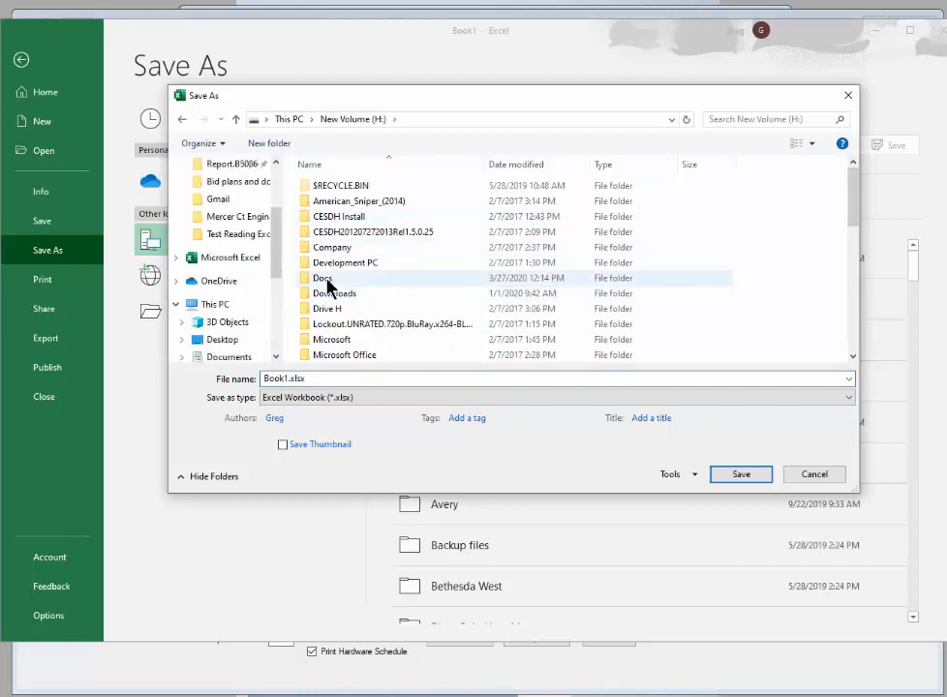
pyautogui.doubleClick(325, 279)
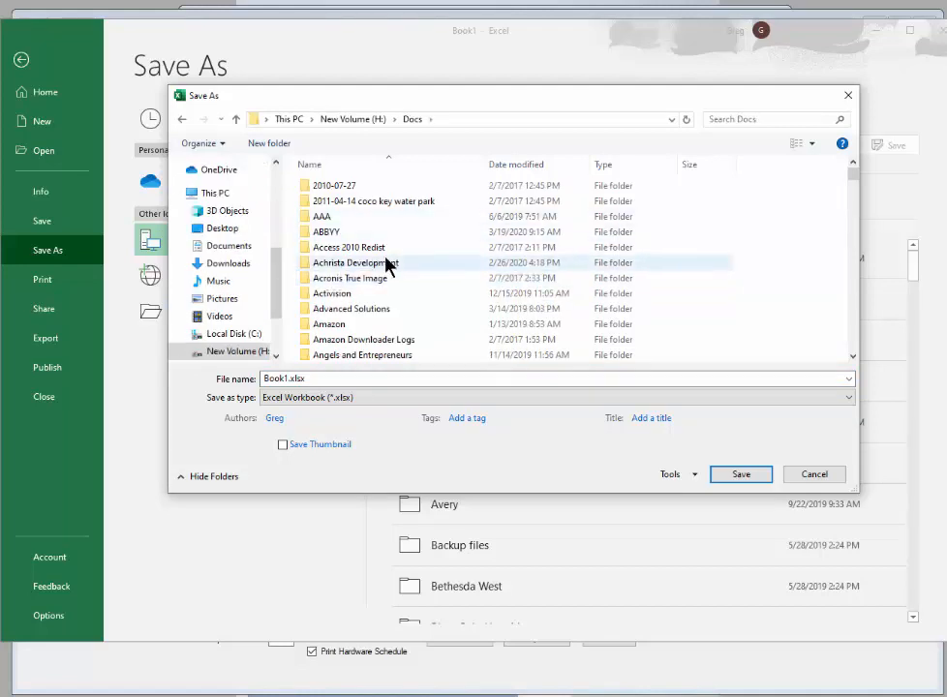
pyautogui.scroll(-1, 387, 265)
pyautogui.scroll(-8, 393, 260)
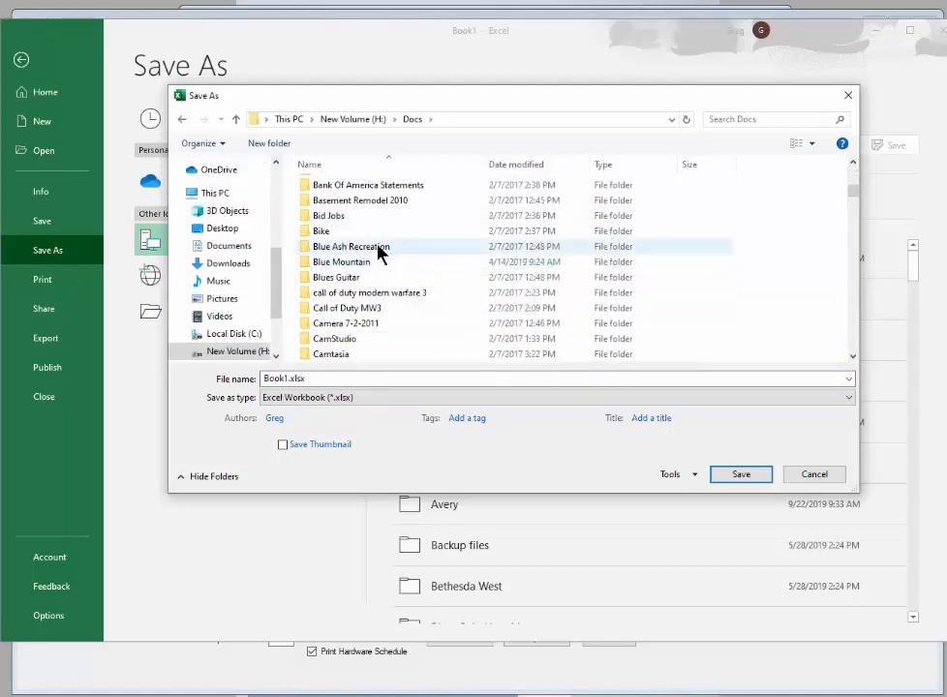
pyautogui.doubleClick(334, 217)
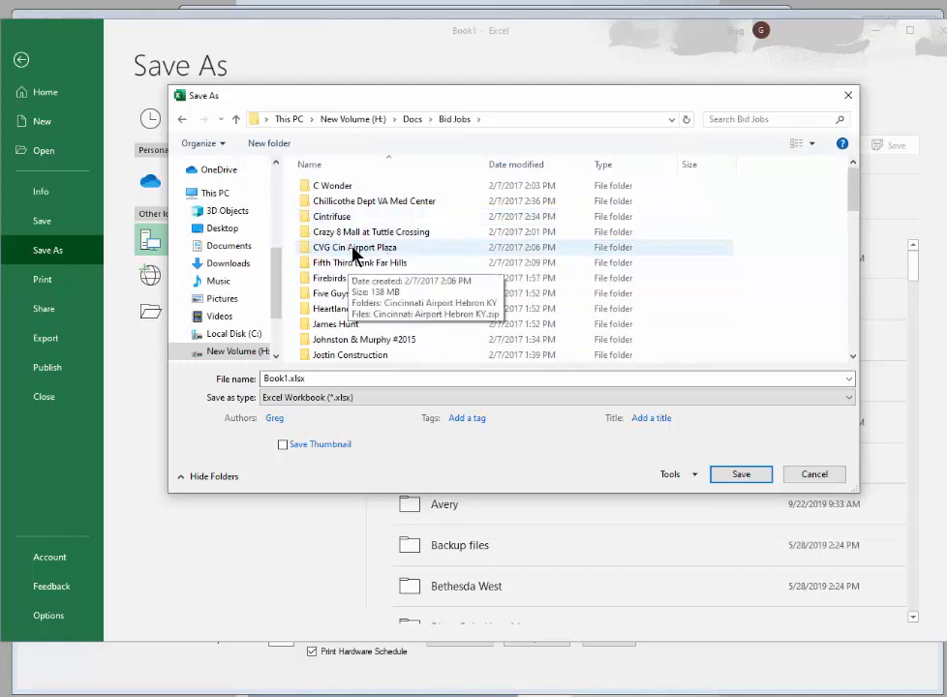
pyautogui.doubleClick(356, 249)
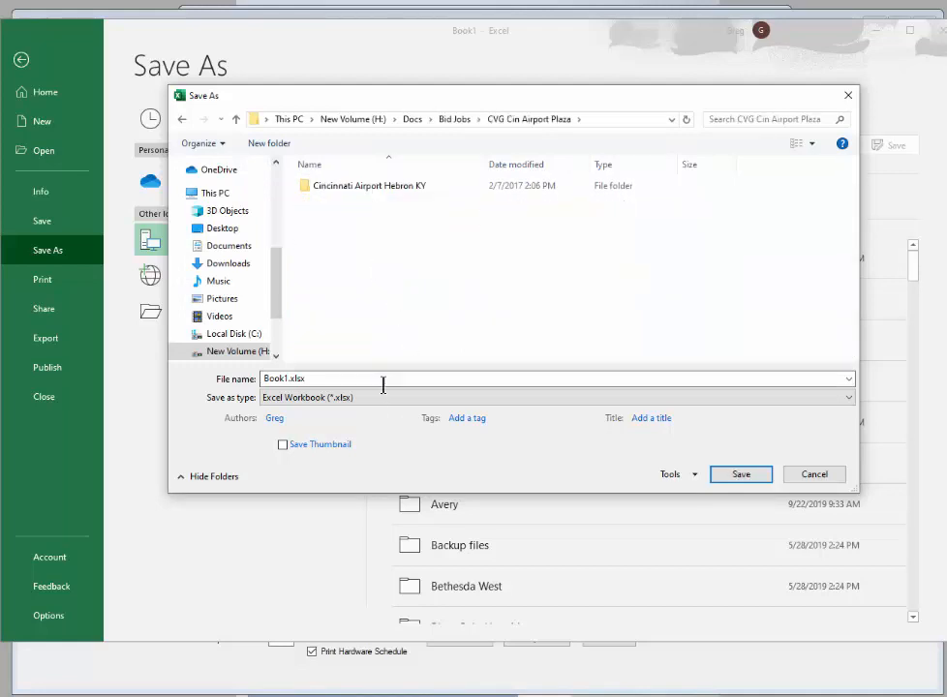
pyautogui.doubleClick(368, 186)
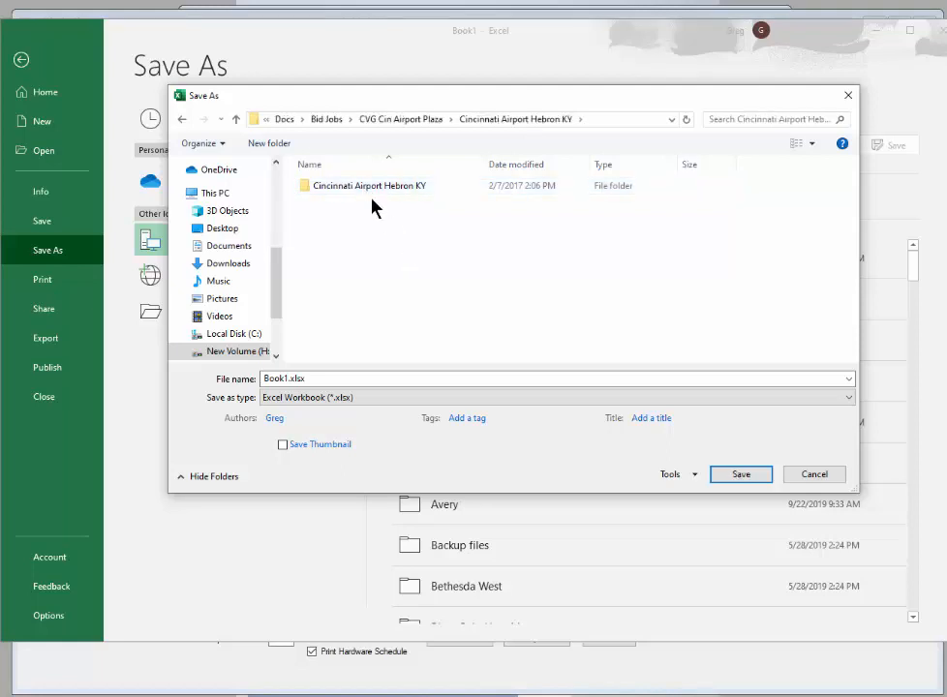
pyautogui.doubleClick(369, 189)
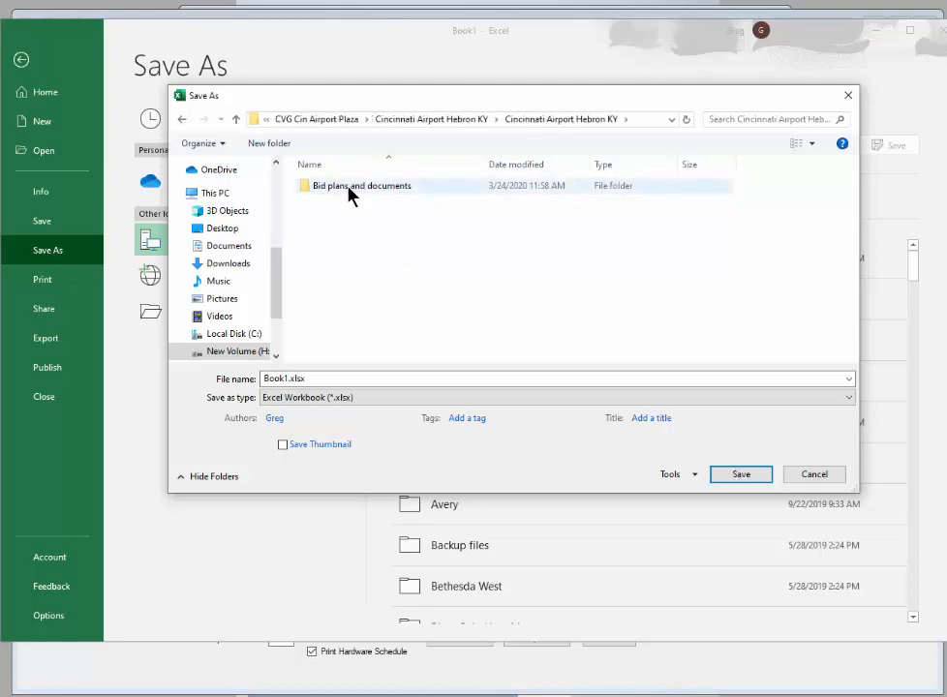
pyautogui.click(350, 190)
pyautogui.doubleClick(350, 190)
pyautogui.click(381, 190)
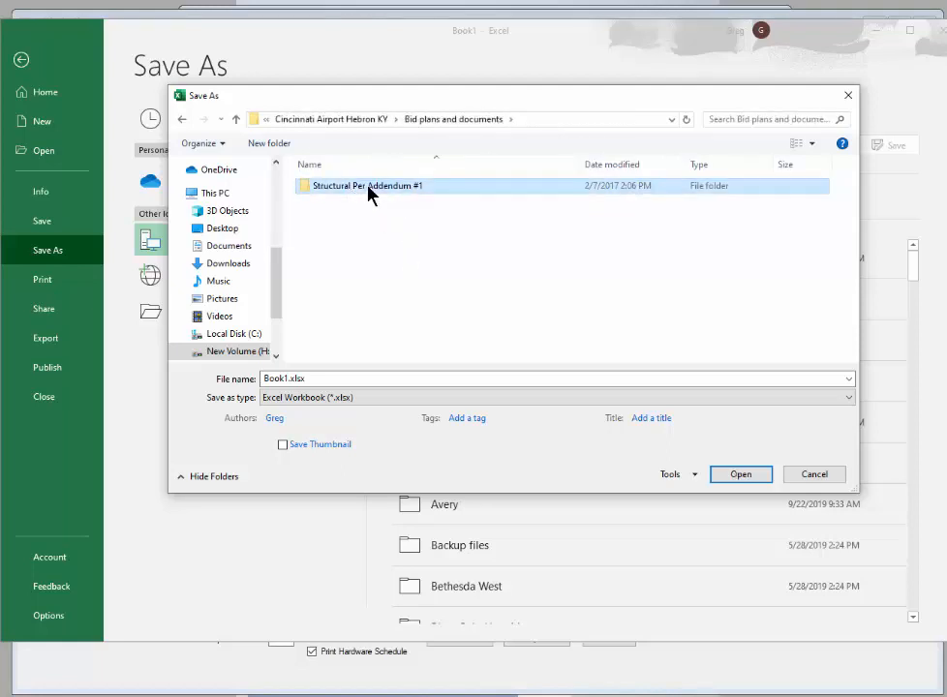
pyautogui.doubleClick(380, 191)
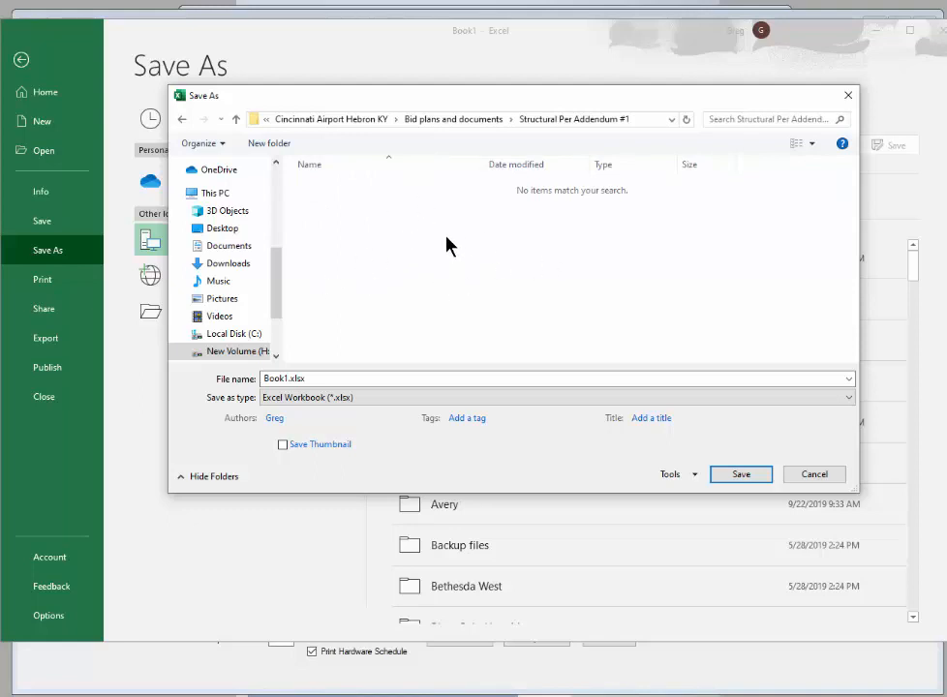
pyautogui.hotkey('alt', 'Left')
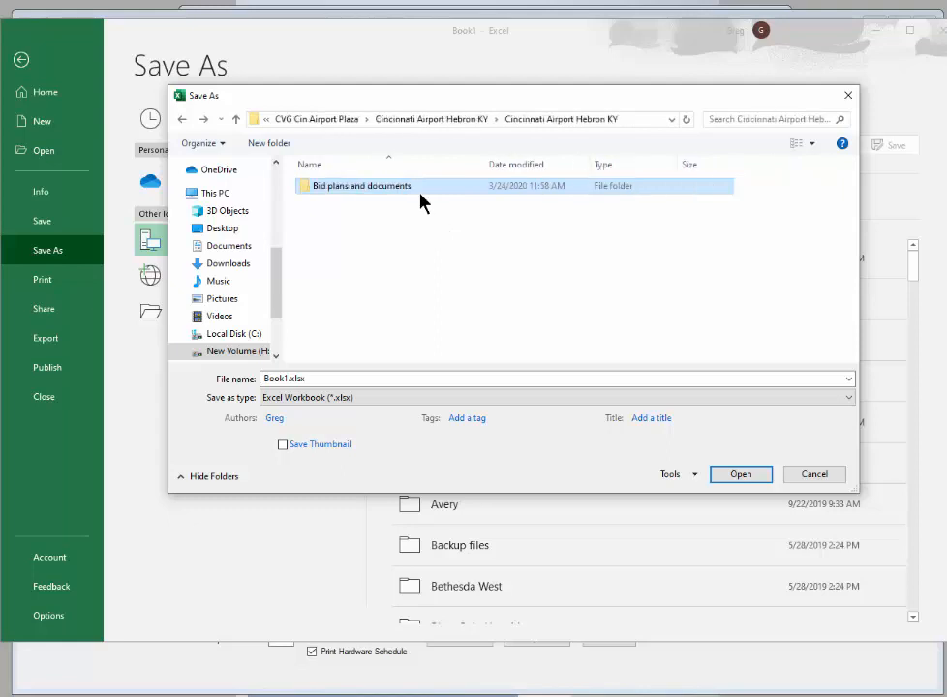
pyautogui.hotkey('alt', 'Left')
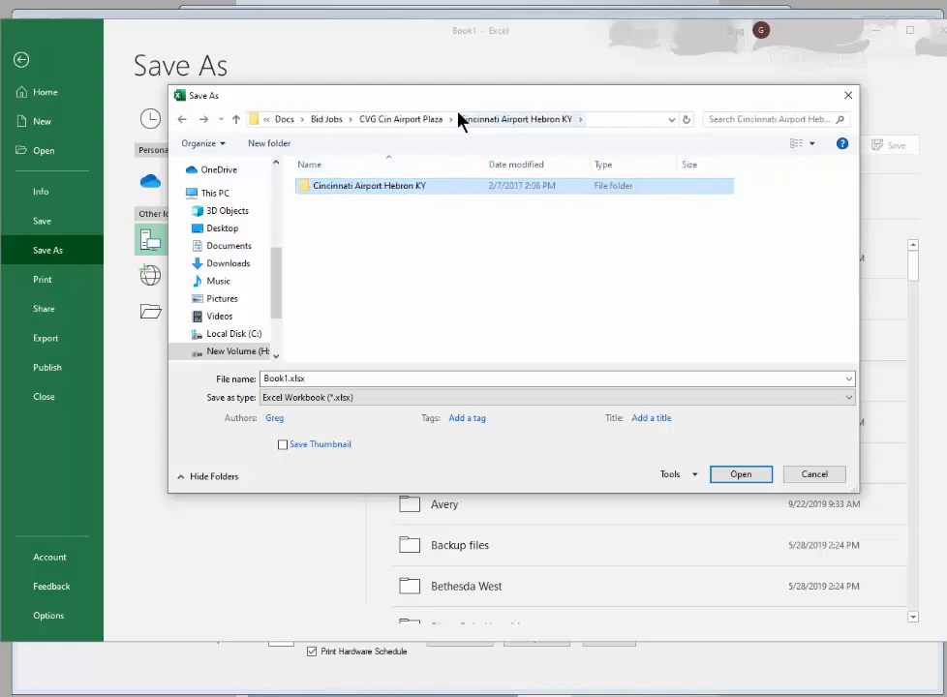
pyautogui.click(382, 123)
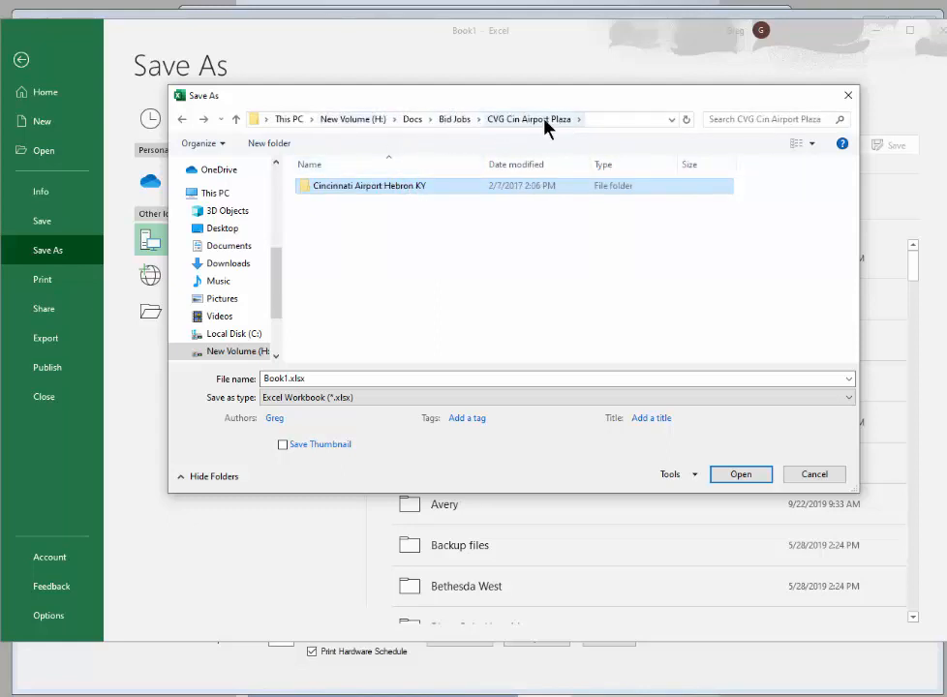
pyautogui.click(452, 119)
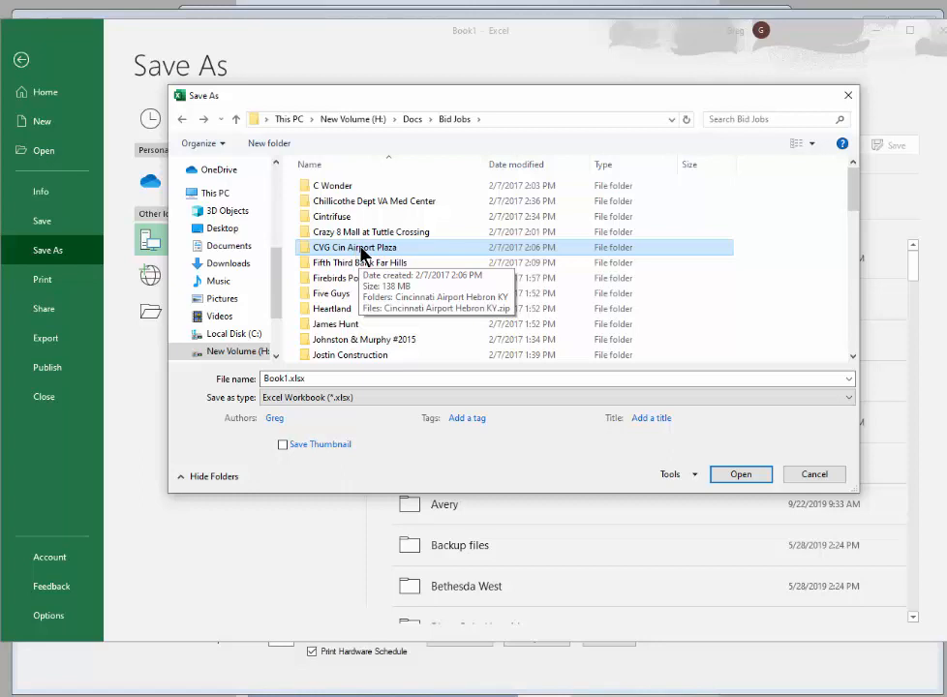
# Save the workbook as Book1.xlsx in the CVG Cin Airport Plaza folder and close Excel
pyautogui.doubleClick(361, 248)
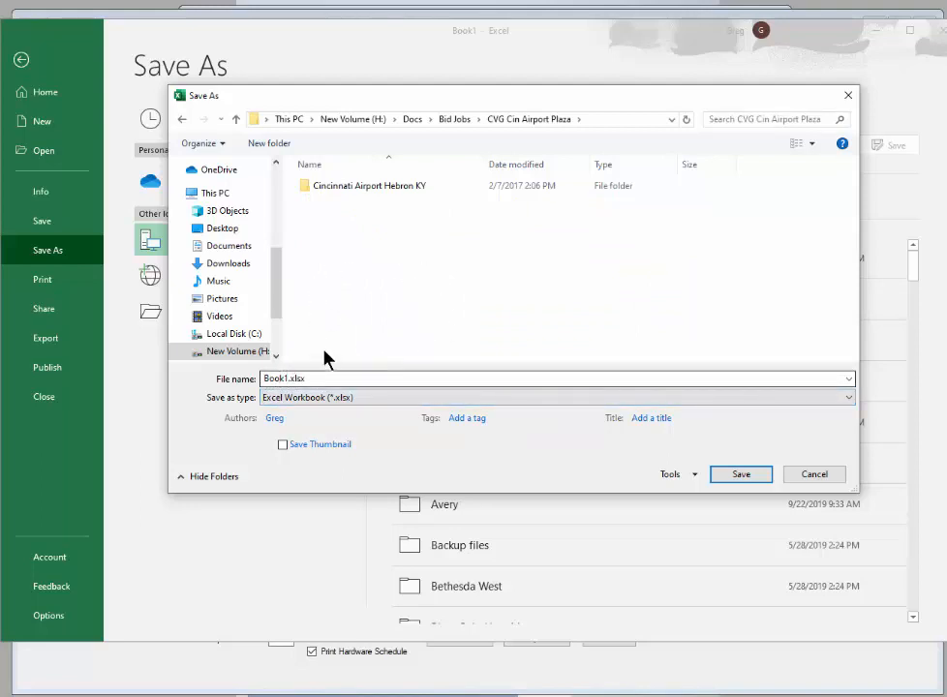
pyautogui.click(742, 474)
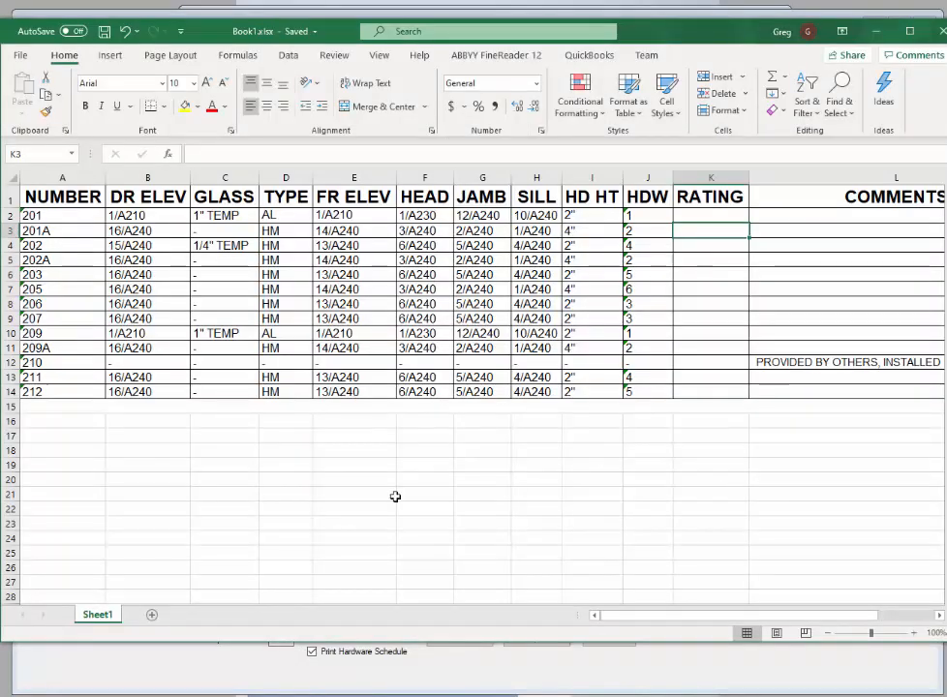
pyautogui.click(936, 33)
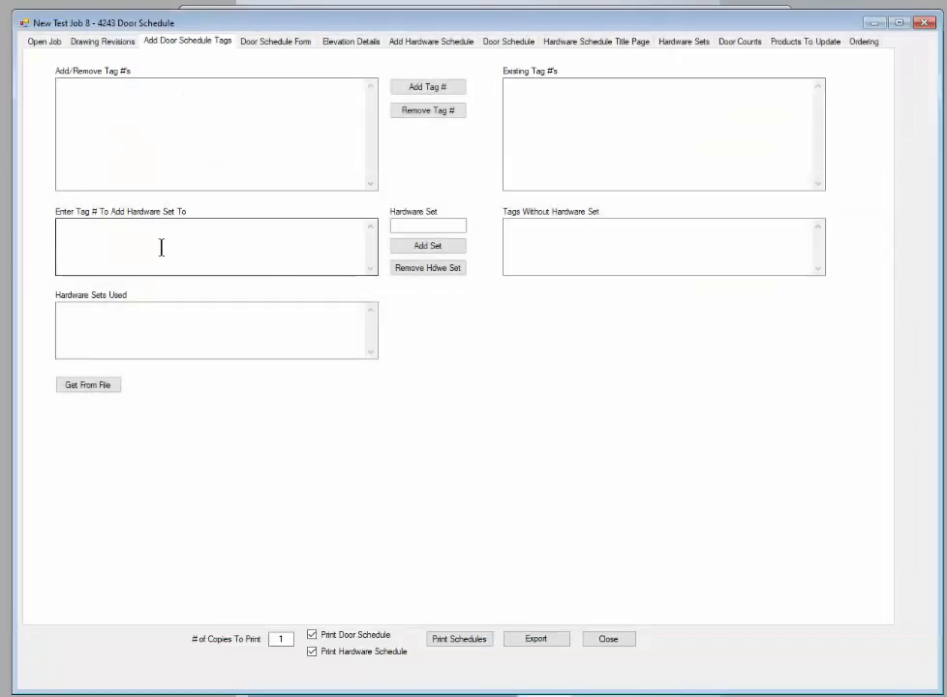
# Start adding tags from a file and load Book1.xlsx from Docs\Bid Jobs\CVG Cin Airport Plaza on drive H:
pyautogui.click(91, 385)
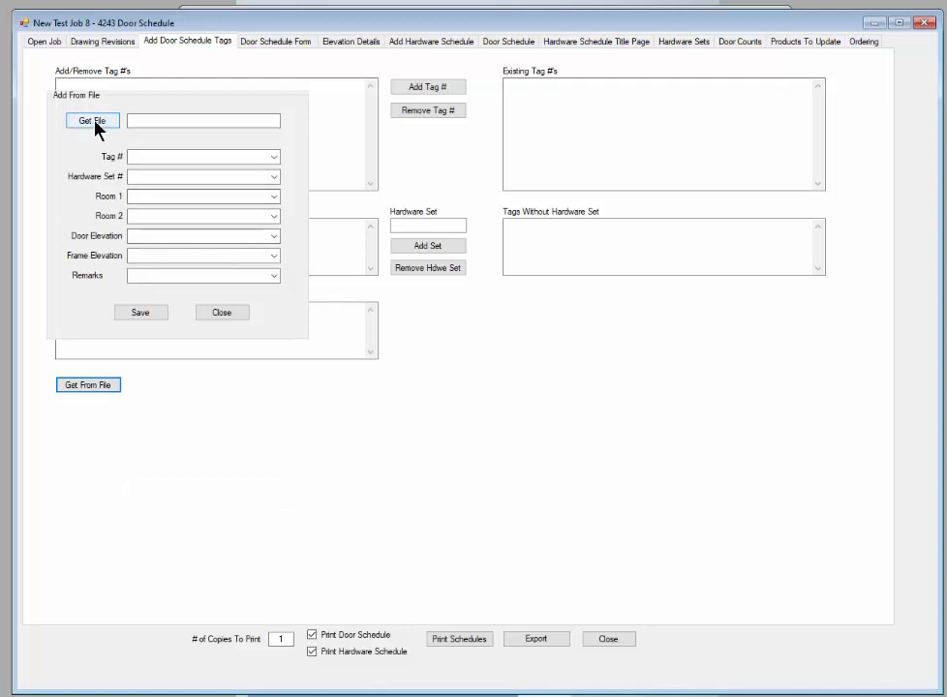
pyautogui.click(95, 123)
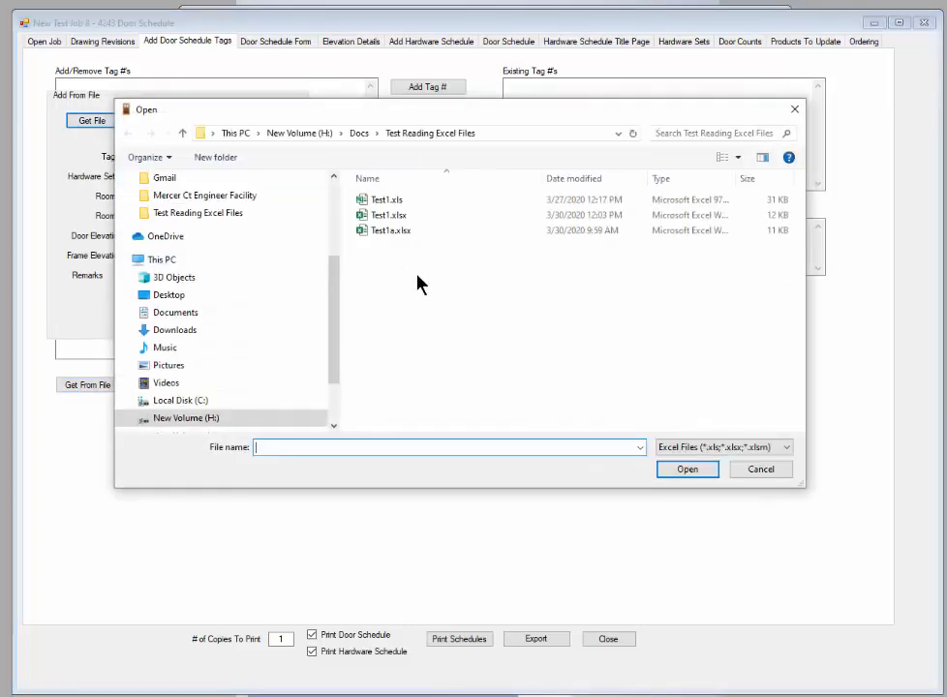
pyautogui.click(360, 137)
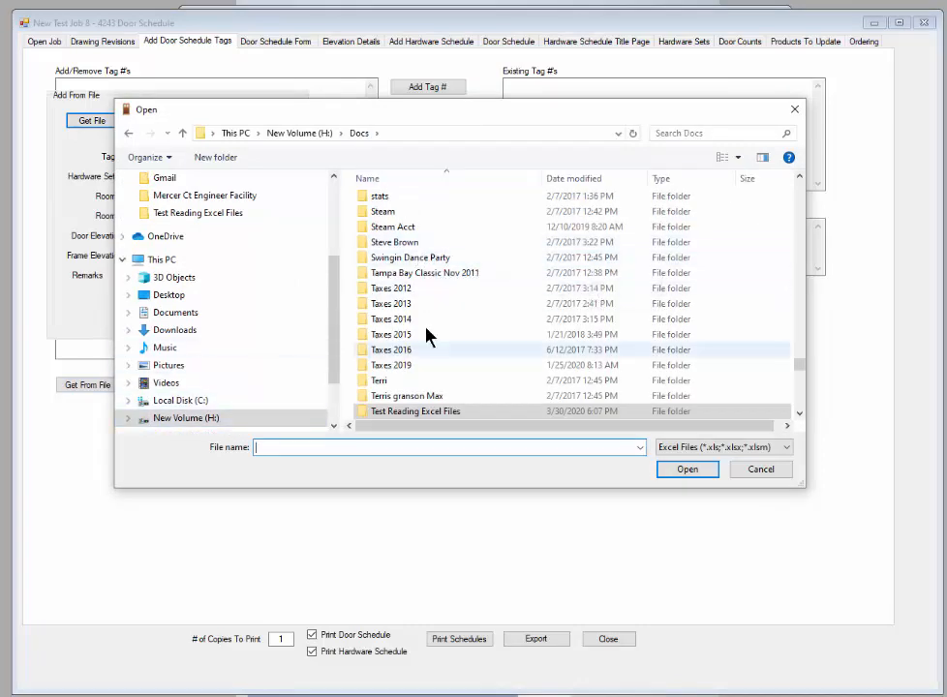
pyautogui.scroll(12, 461, 286)
pyautogui.scroll(20, 469, 279)
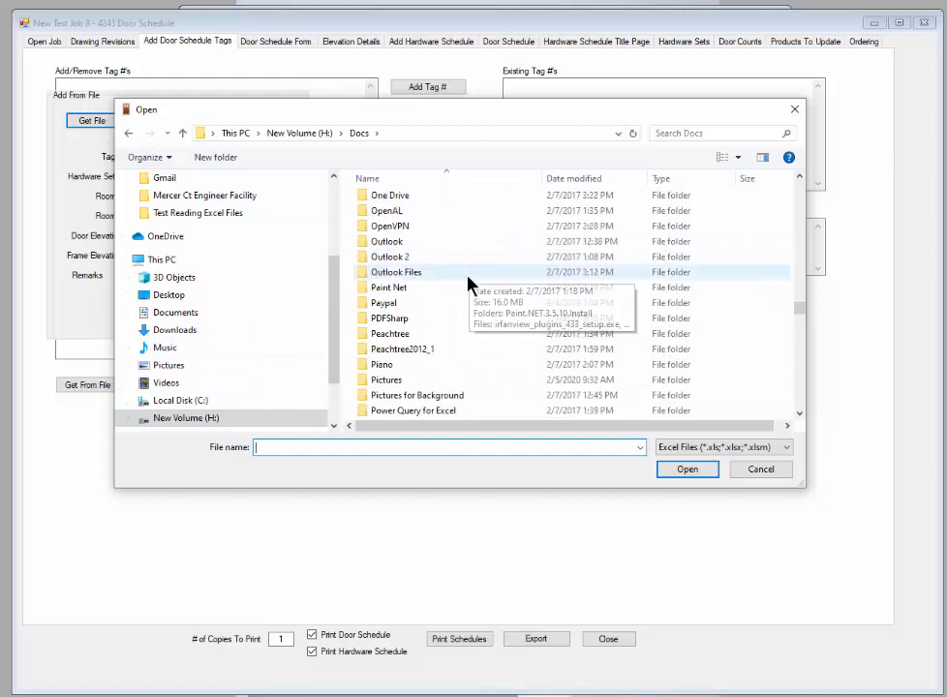
pyautogui.scroll(20, 462, 242)
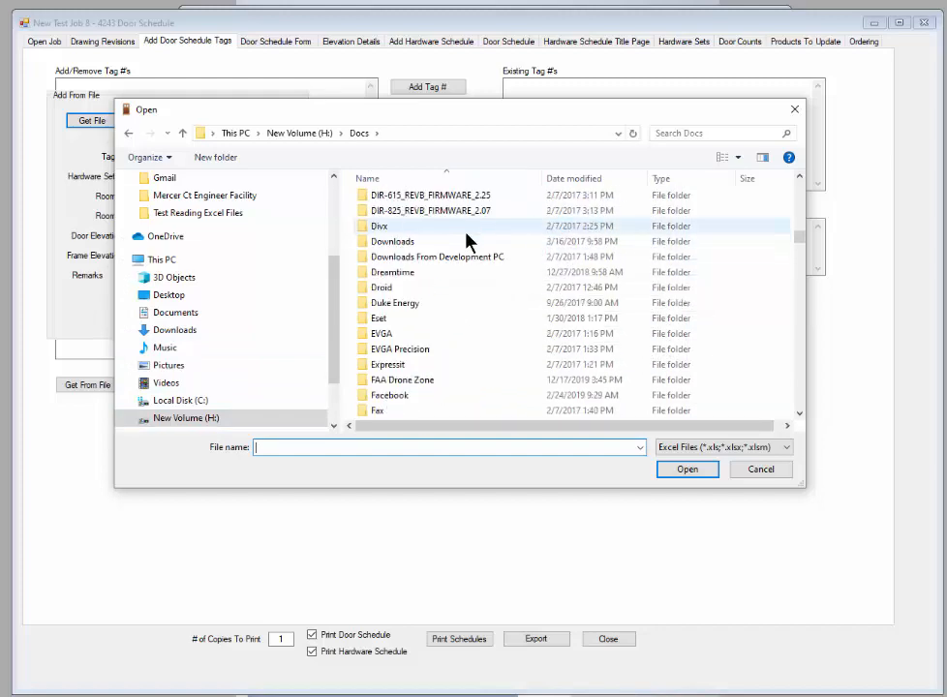
pyautogui.doubleClick(411, 213)
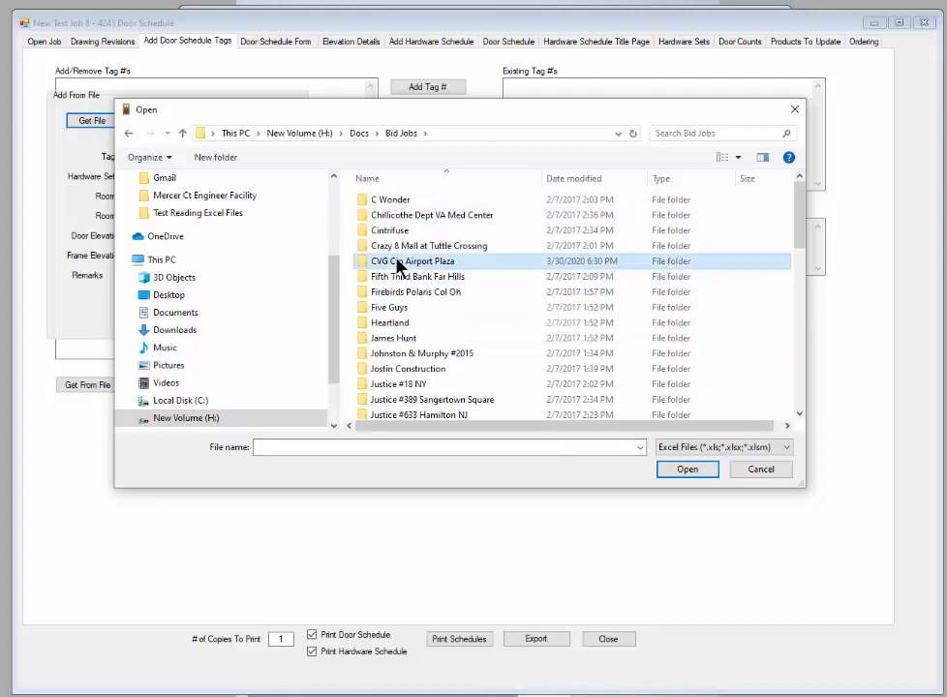
pyautogui.doubleClick(426, 261)
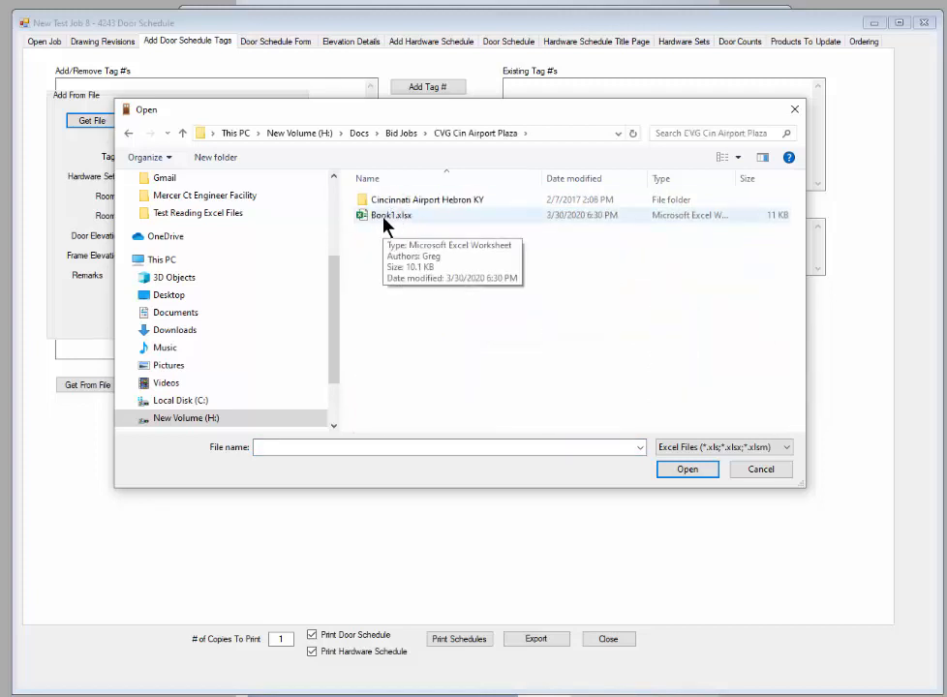
pyautogui.doubleClick(385, 219)
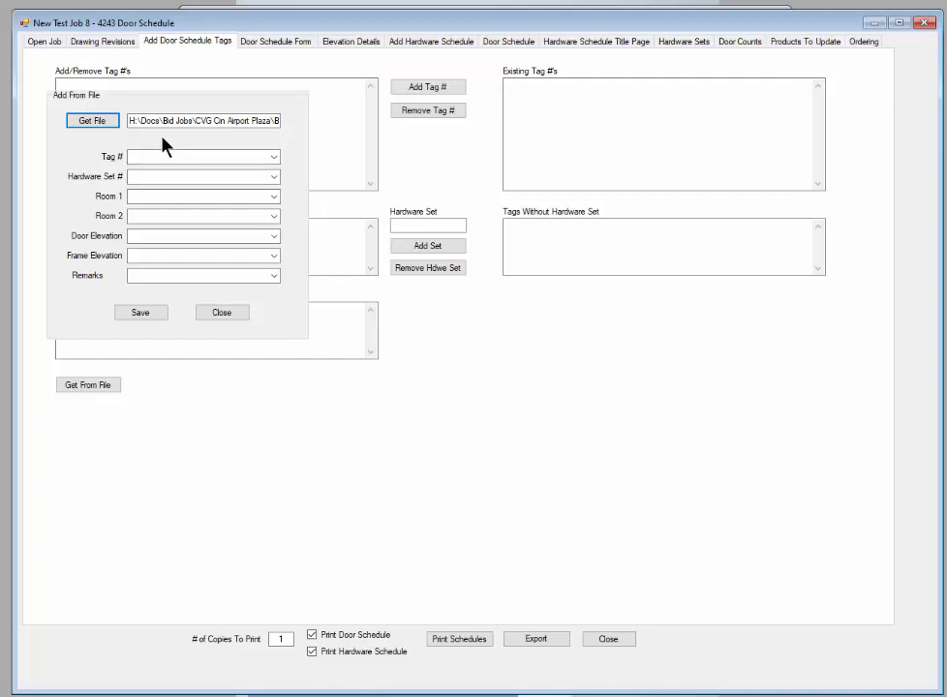
pyautogui.click(275, 158)
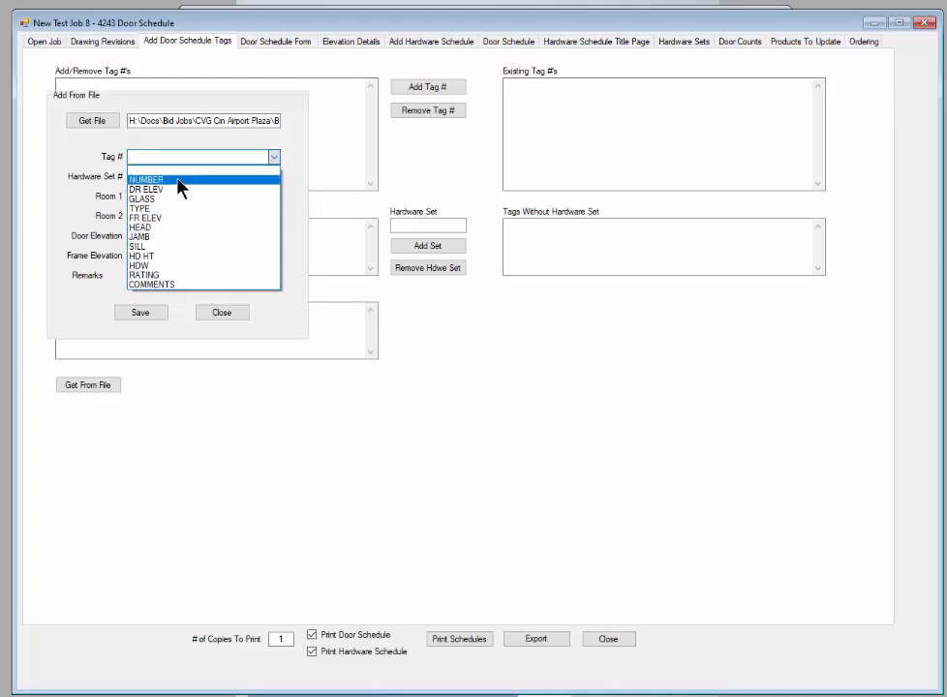
pyautogui.click(166, 135)
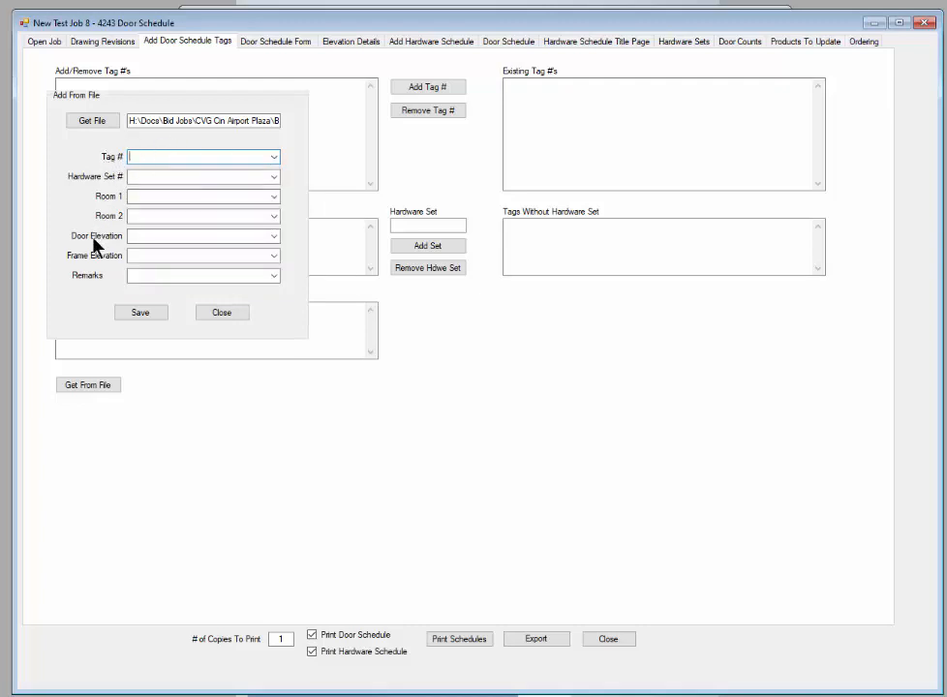
pyautogui.click(274, 158)
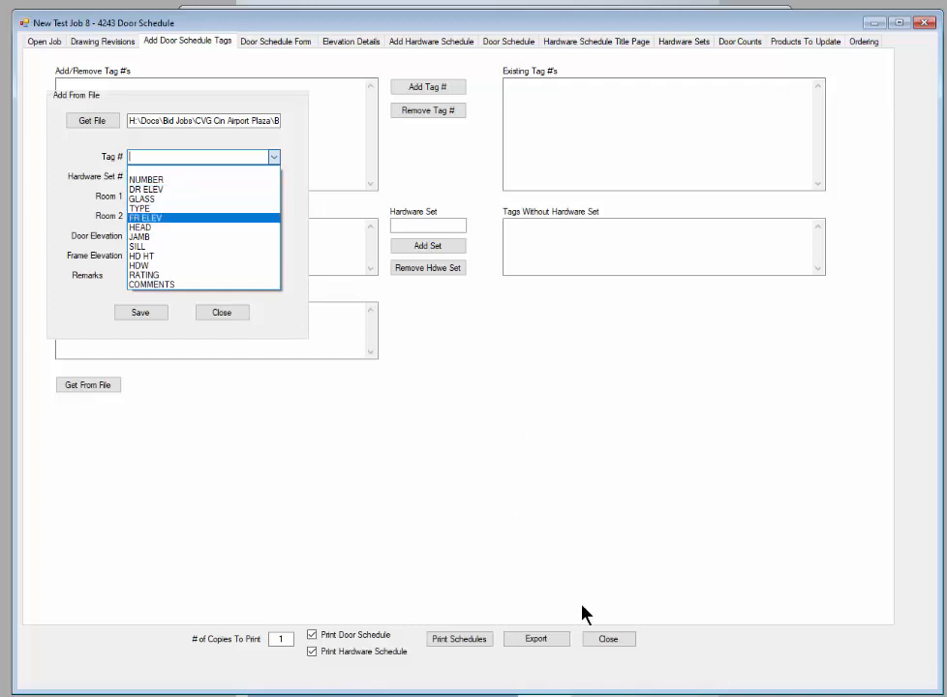
pyautogui.rightClick(260, 695)
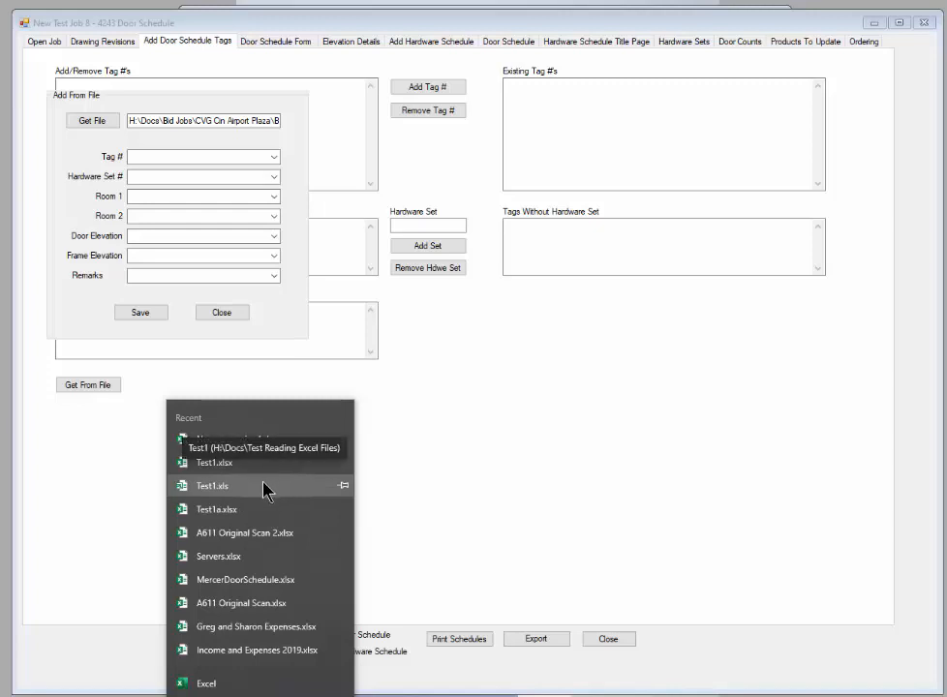
pyautogui.click(438, 497)
# Switch to File Explorer, go up to the CVG Cin Airport Plaza folder and open Book1.xlsx in Excel
pyautogui.click(135, 695)
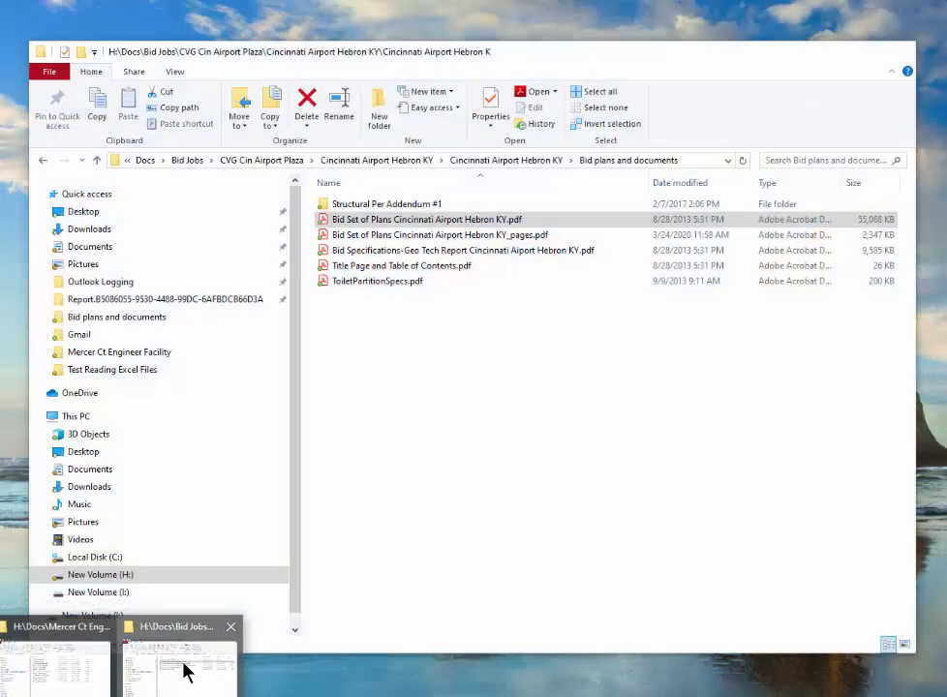
pyautogui.click(184, 670)
pyautogui.hotkey('alt', 'Up')
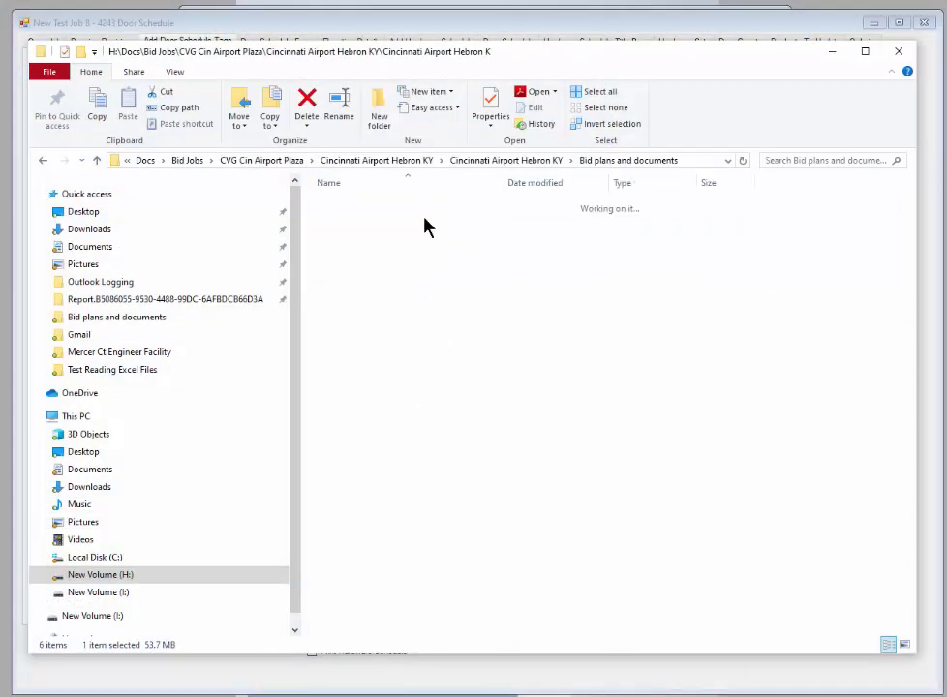
pyautogui.hotkey('alt', 'Up')
pyautogui.hotkey('alt', 'Up')
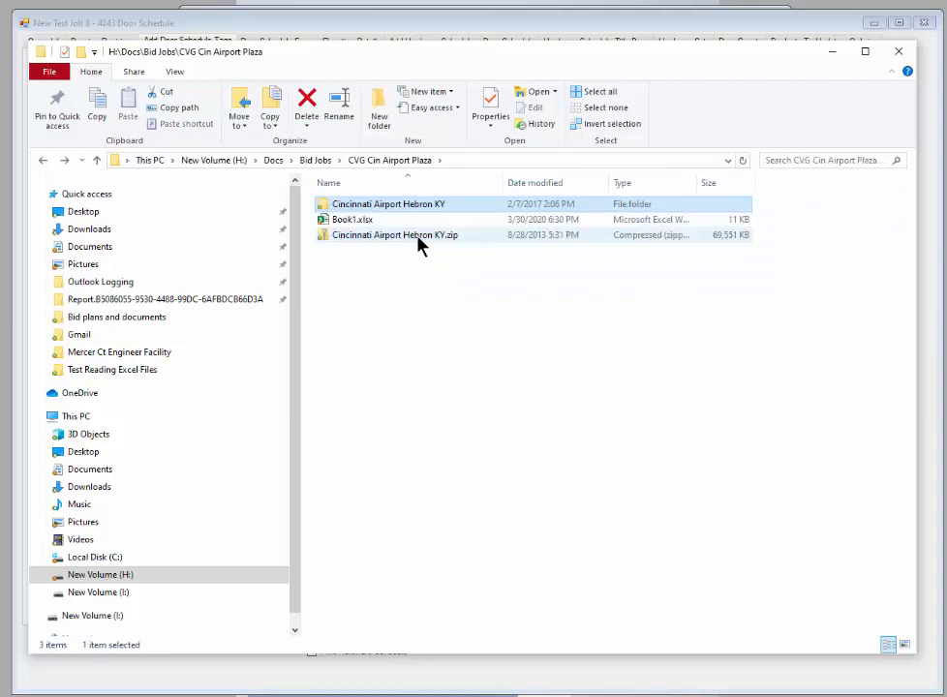
pyautogui.click(348, 221)
pyautogui.doubleClick(348, 221)
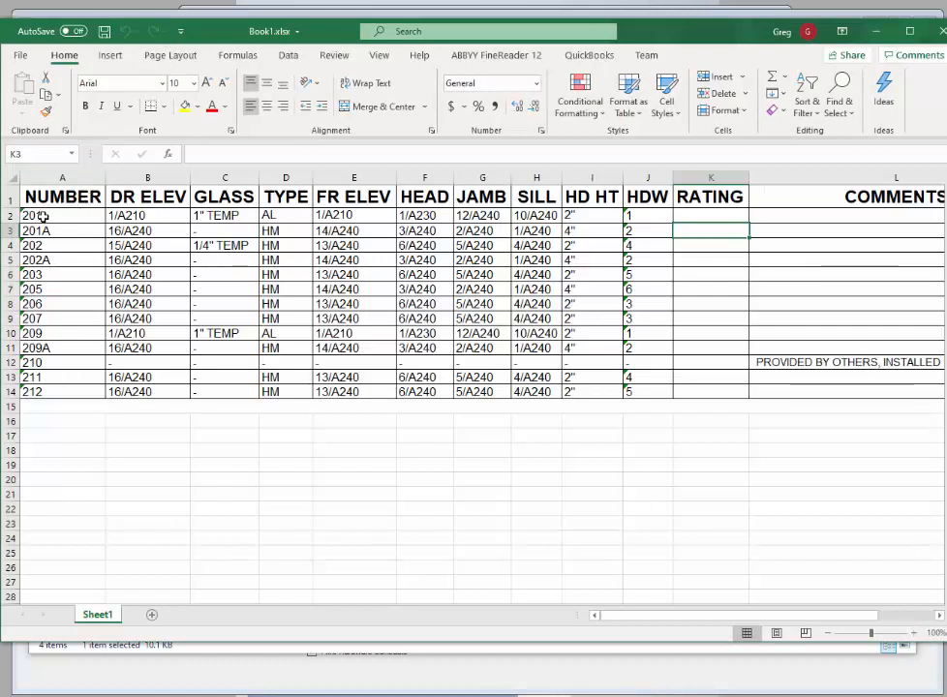
# Check the NUMBER column heading in the workbook, then minimize Excel and File Explorer to return to the import form
pyautogui.click(62, 194)
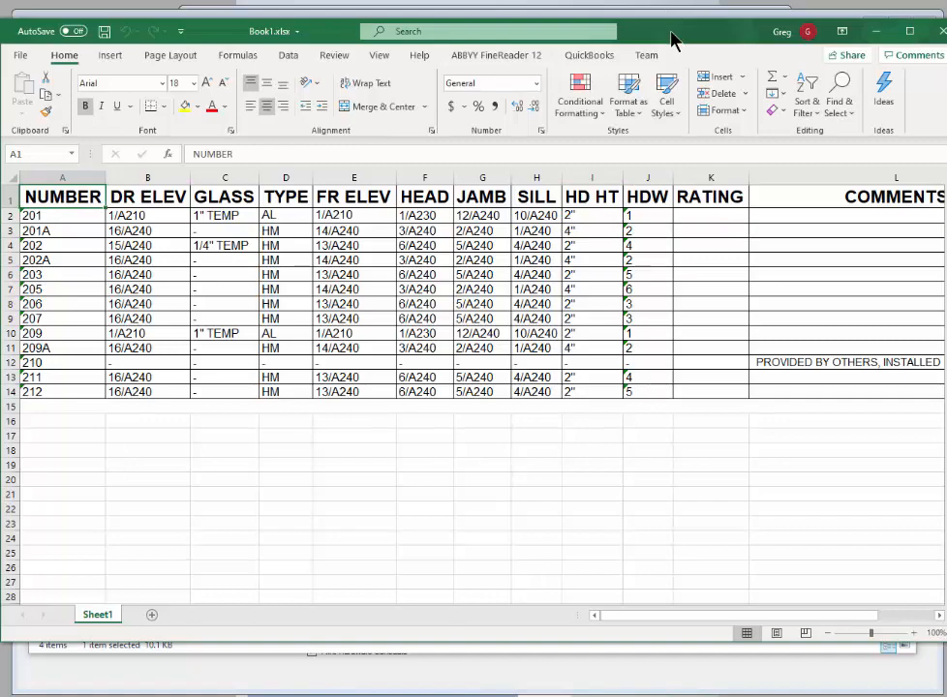
pyautogui.click(875, 31)
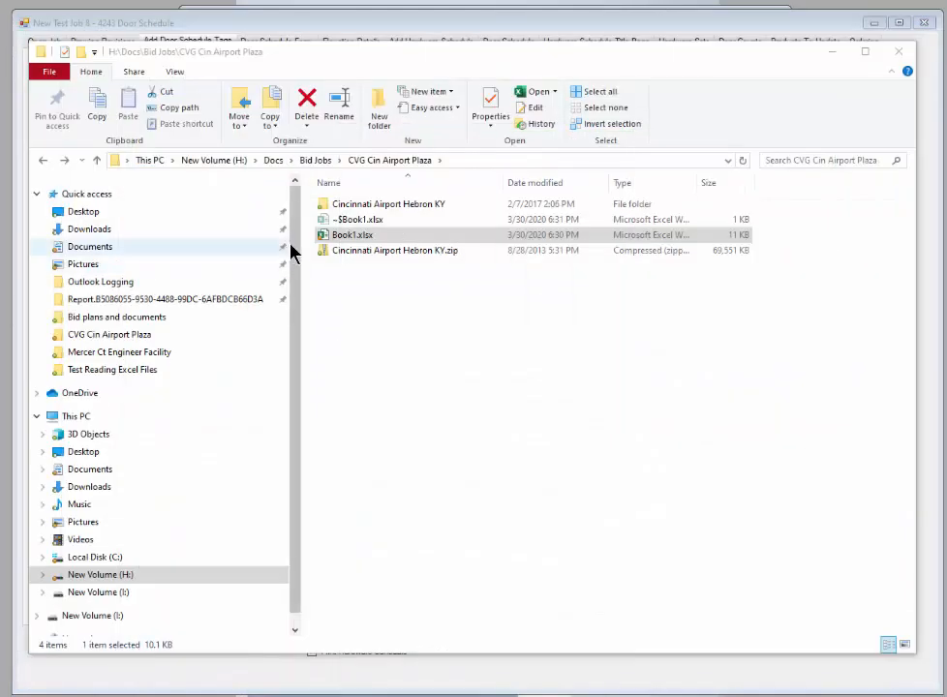
pyautogui.click(831, 57)
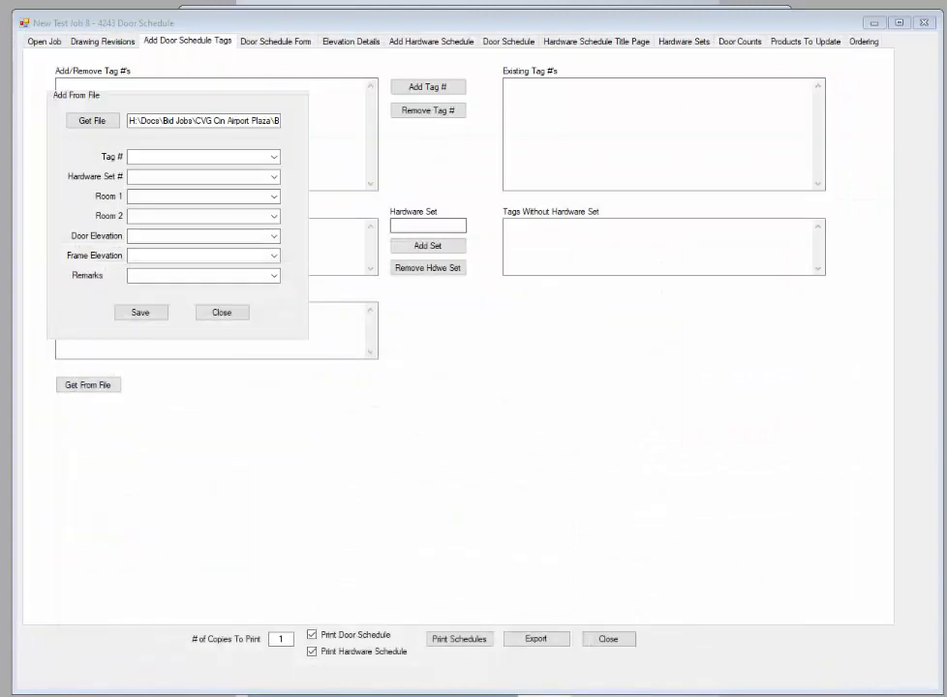
# Map Tag # to the NUMBER column and Hardware Set # to the HDW column, leaving Room 1 blank
pyautogui.click(272, 158)
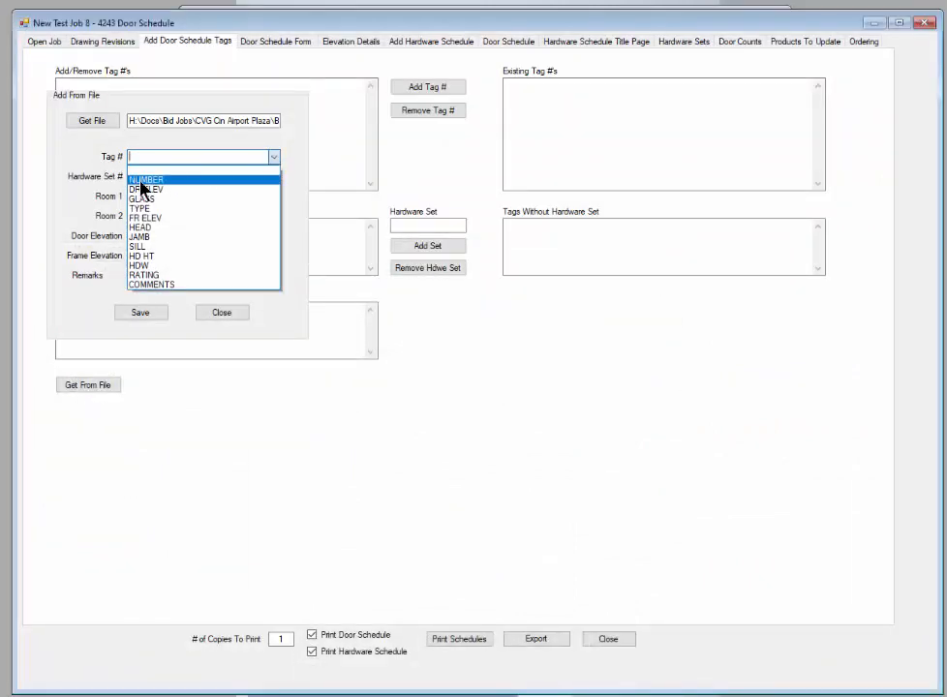
pyautogui.click(144, 179)
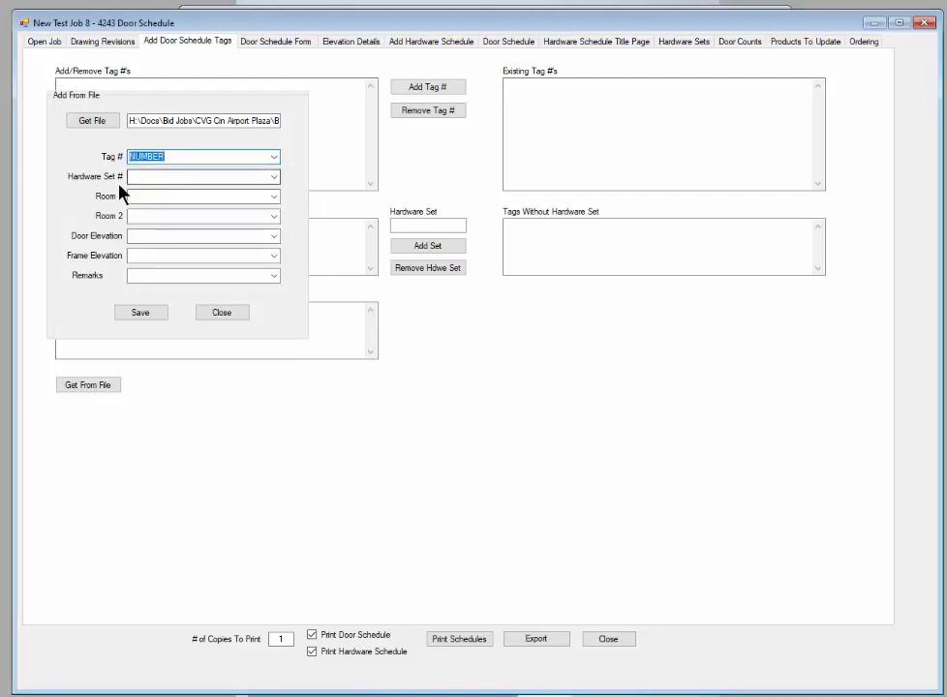
pyautogui.click(274, 177)
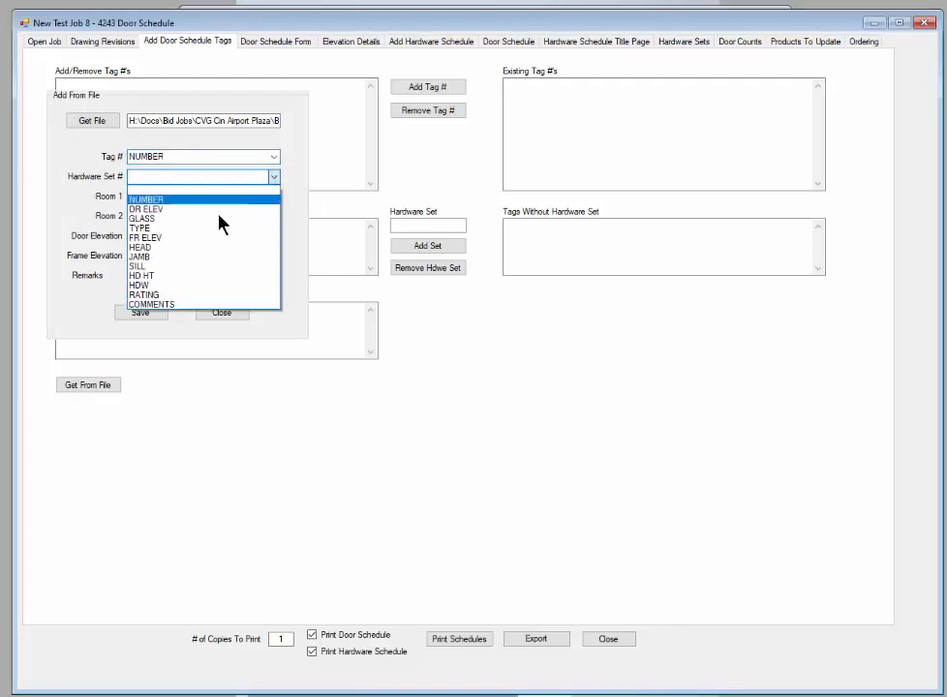
pyautogui.click(141, 287)
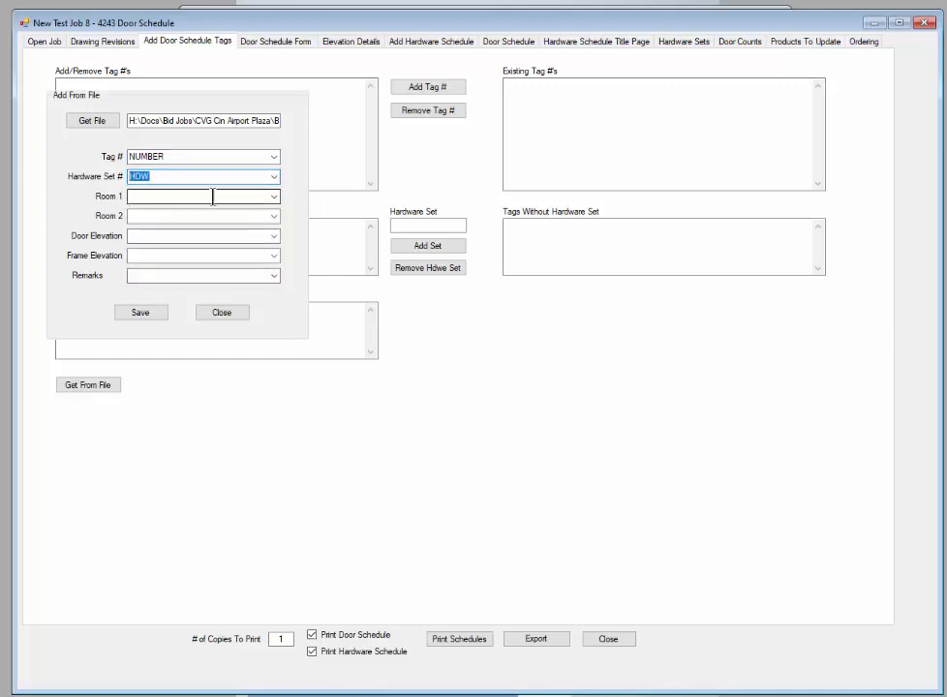
pyautogui.click(274, 197)
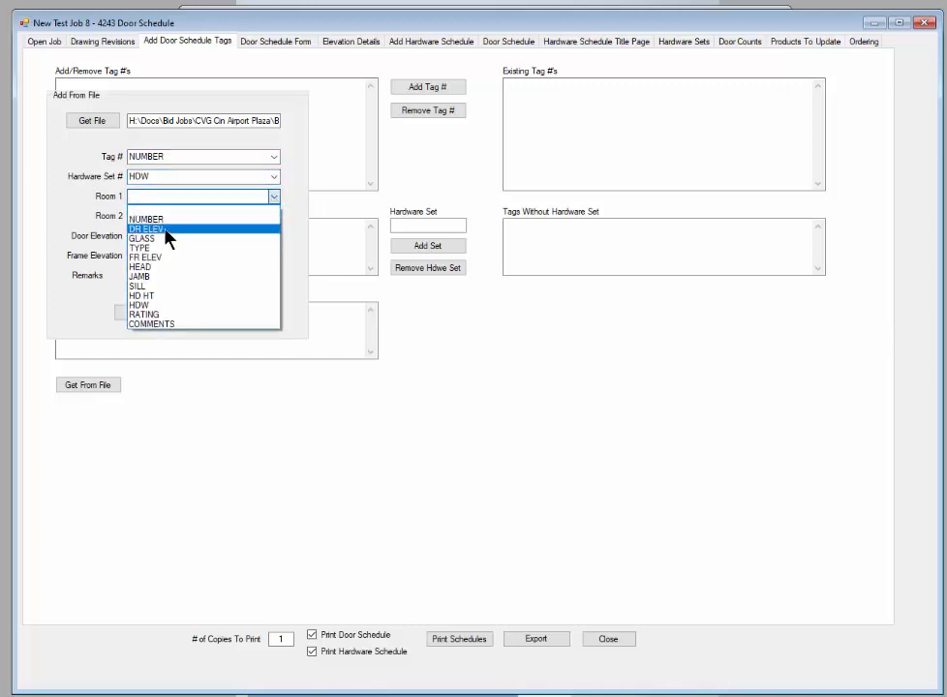
pyautogui.click(292, 198)
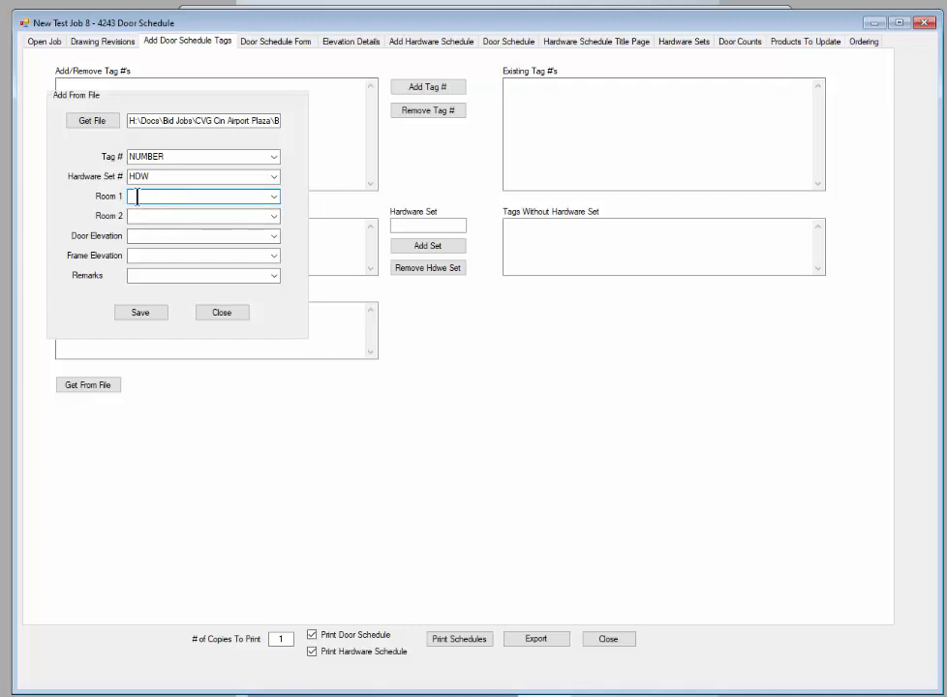
# Map Door Elevation to the DR ELEV column and Frame Elevation to the FR ELEV column
pyautogui.click(274, 237)
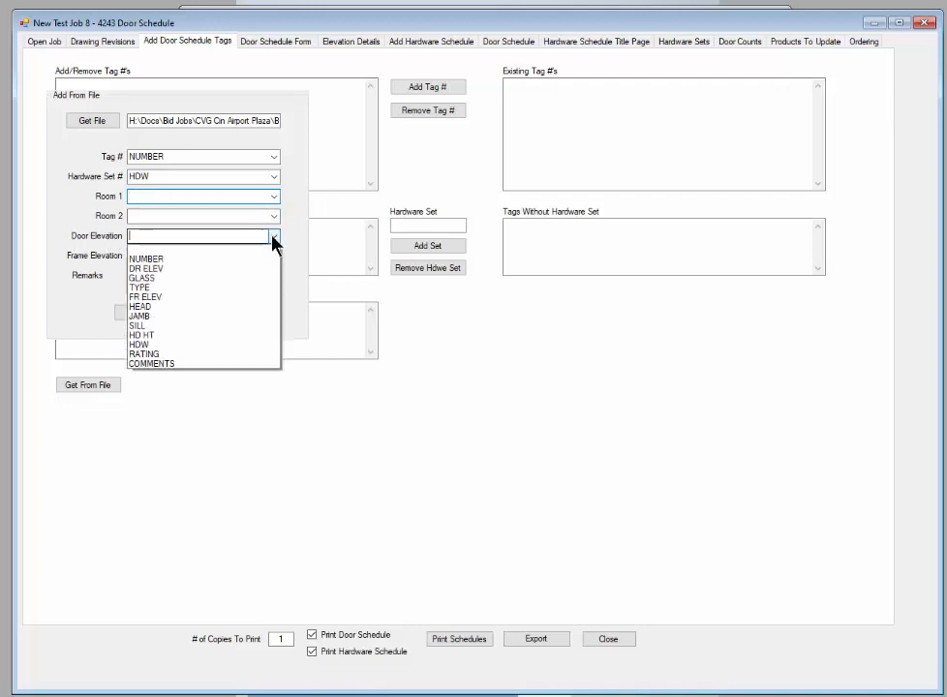
pyautogui.click(146, 269)
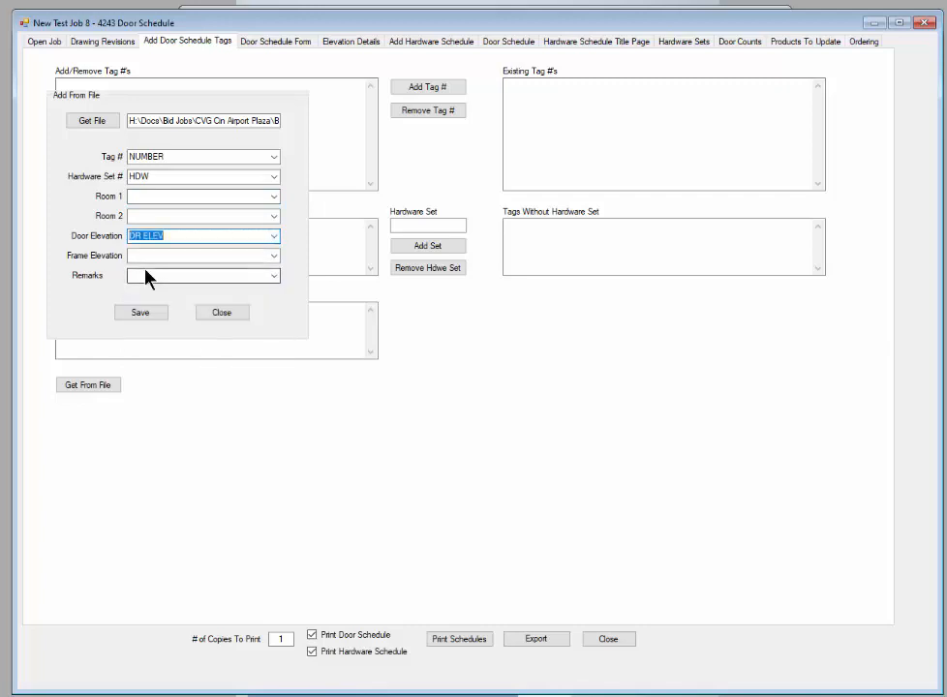
pyautogui.click(274, 256)
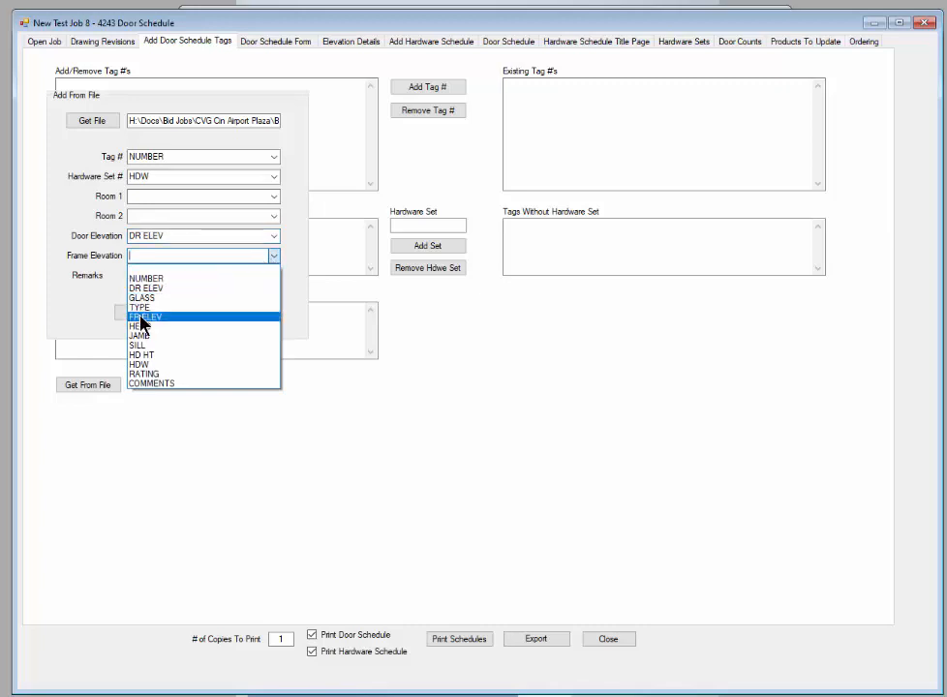
pyautogui.click(142, 318)
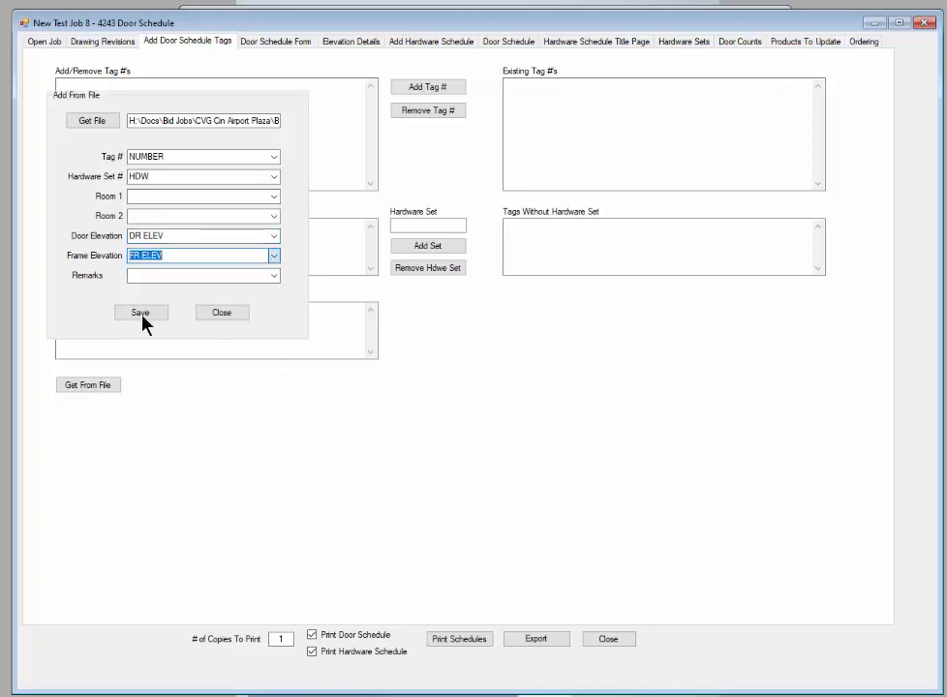
pyautogui.click(274, 276)
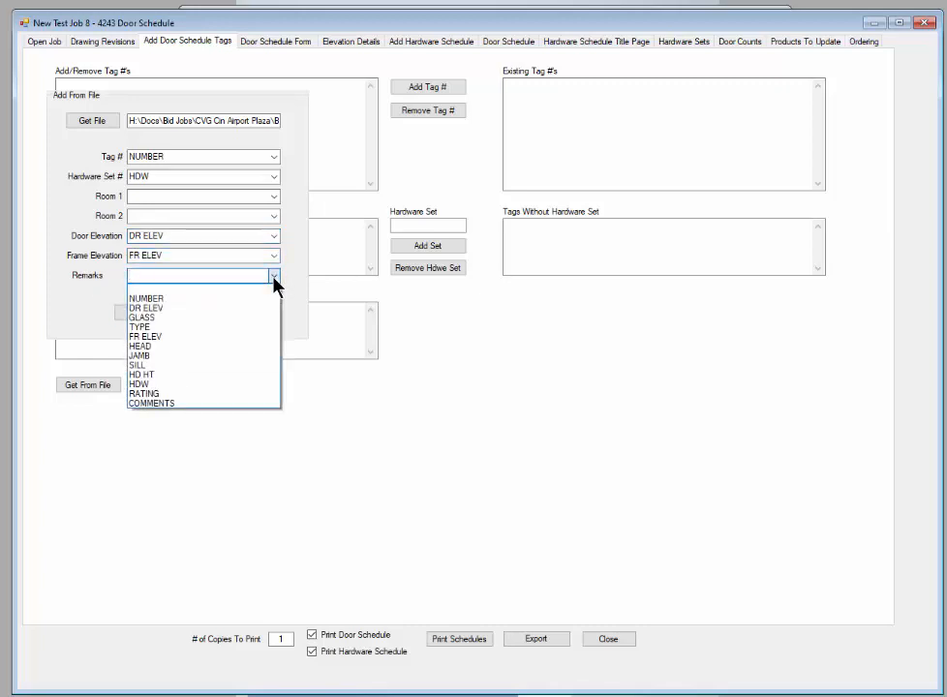
pyautogui.click(274, 276)
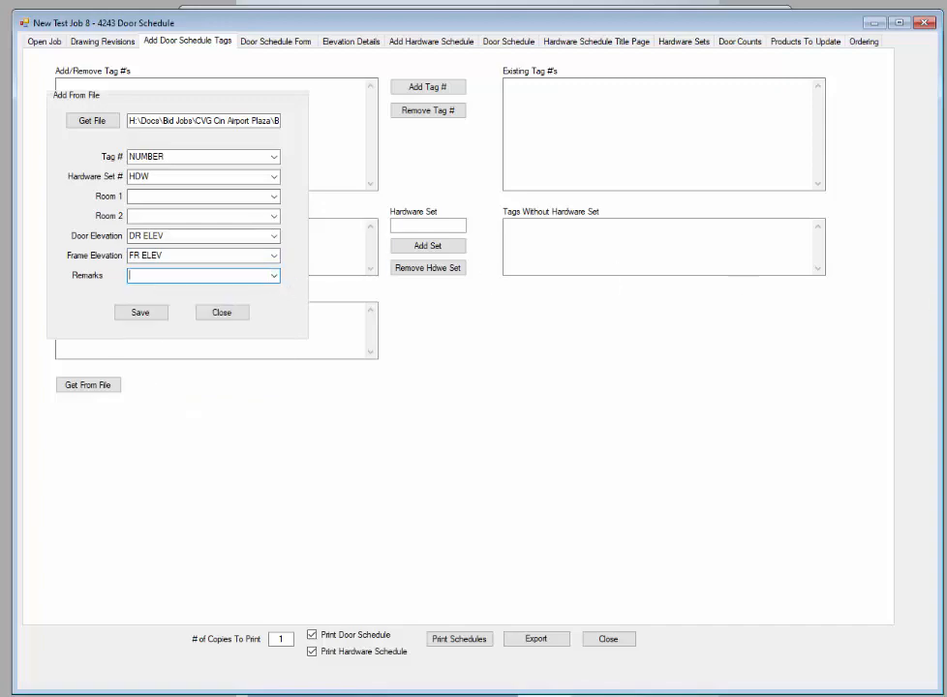
# Bring Book1.xlsx back into view, examine its COMMENTS column for remarks, then minimize Excel
pyautogui.moveTo(946, 118); pyautogui.dragTo(559, 33)
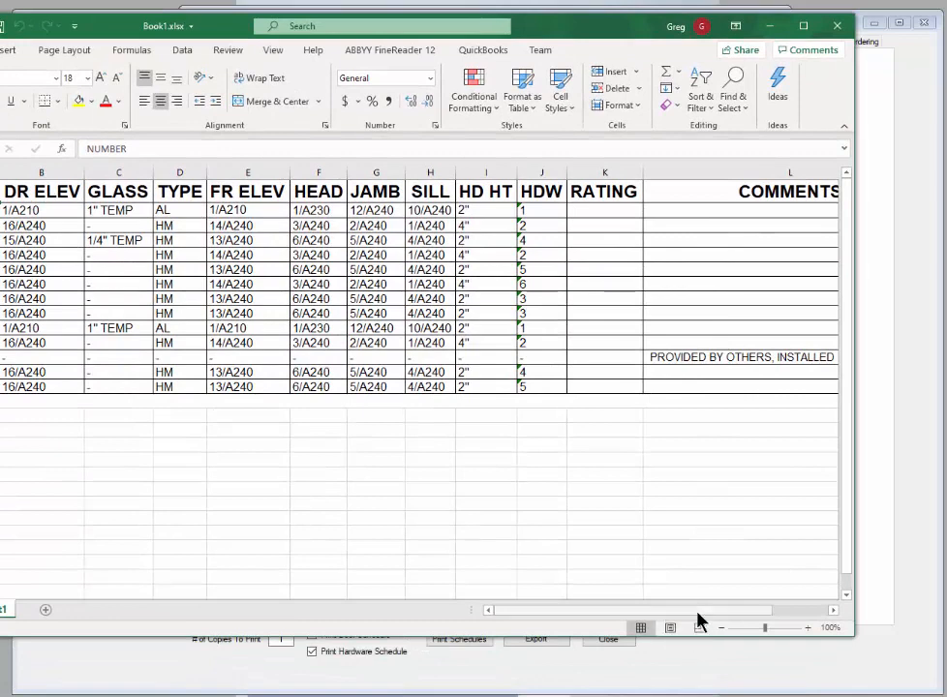
pyautogui.moveTo(697, 619); pyautogui.dragTo(783, 621)
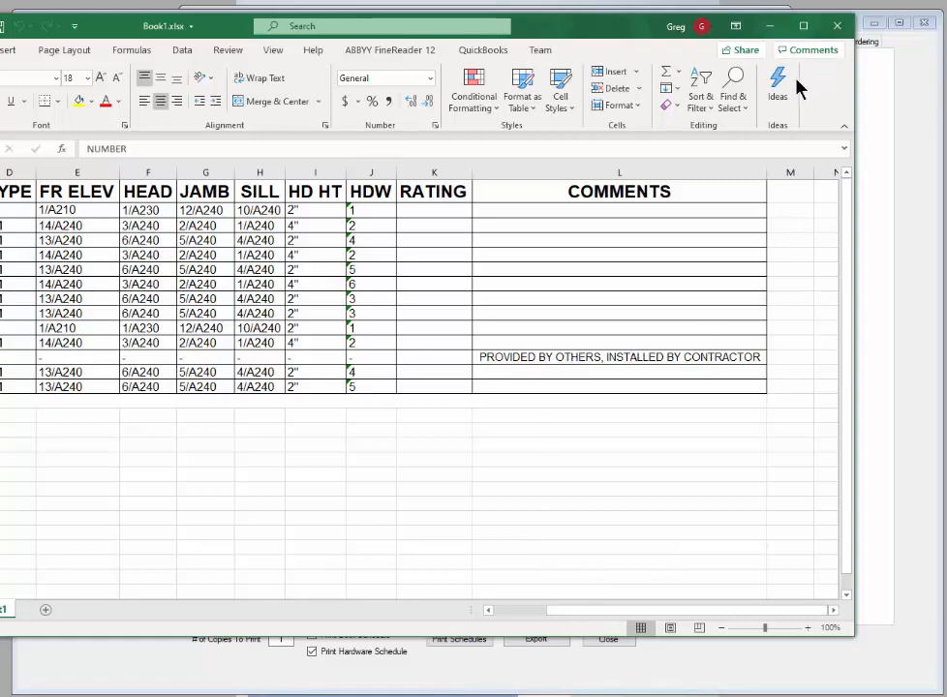
pyautogui.click(772, 33)
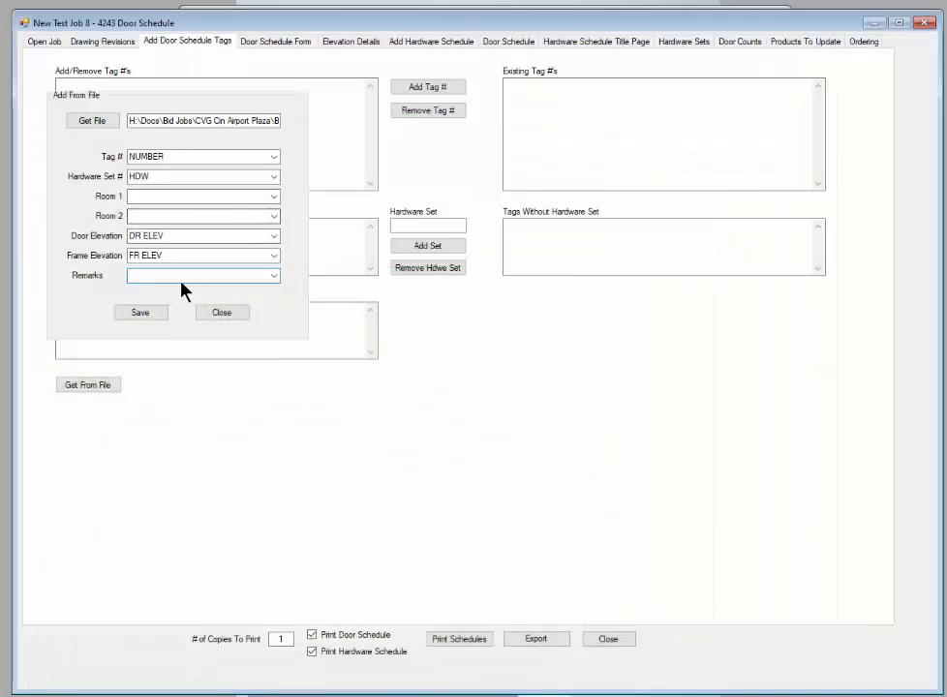
# Map Remarks to the COMMENTS column, try to save the import, and dismiss the resulting error
pyautogui.click(275, 277)
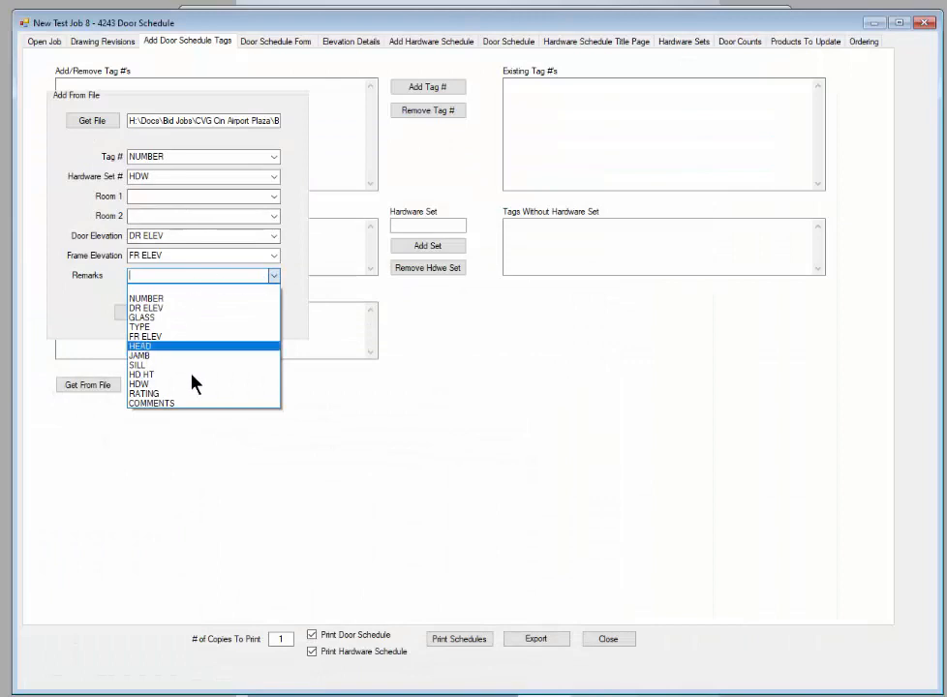
pyautogui.click(153, 403)
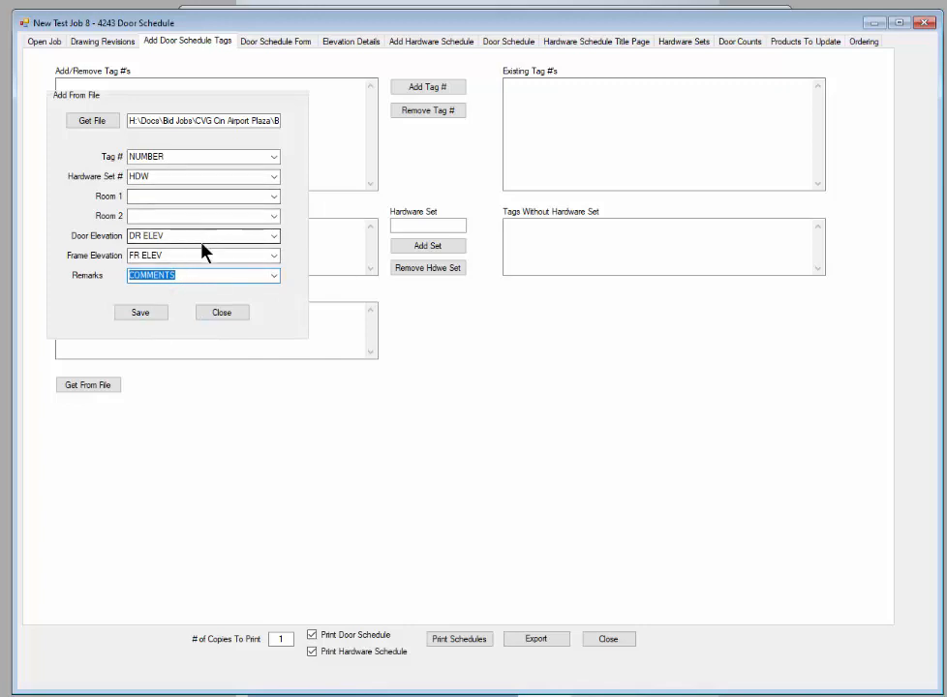
pyautogui.click(141, 312)
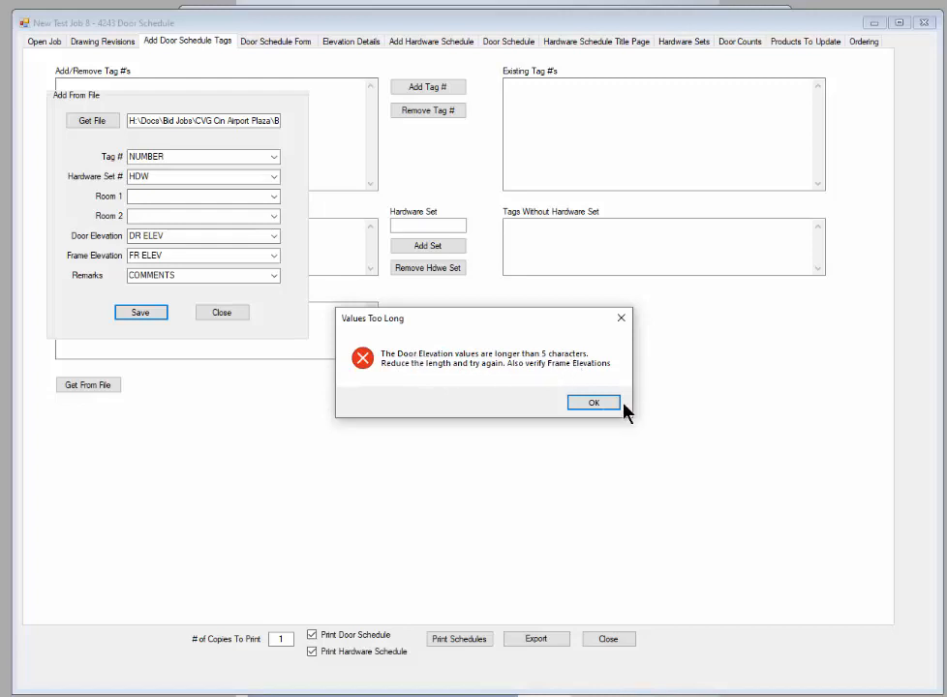
pyautogui.click(594, 403)
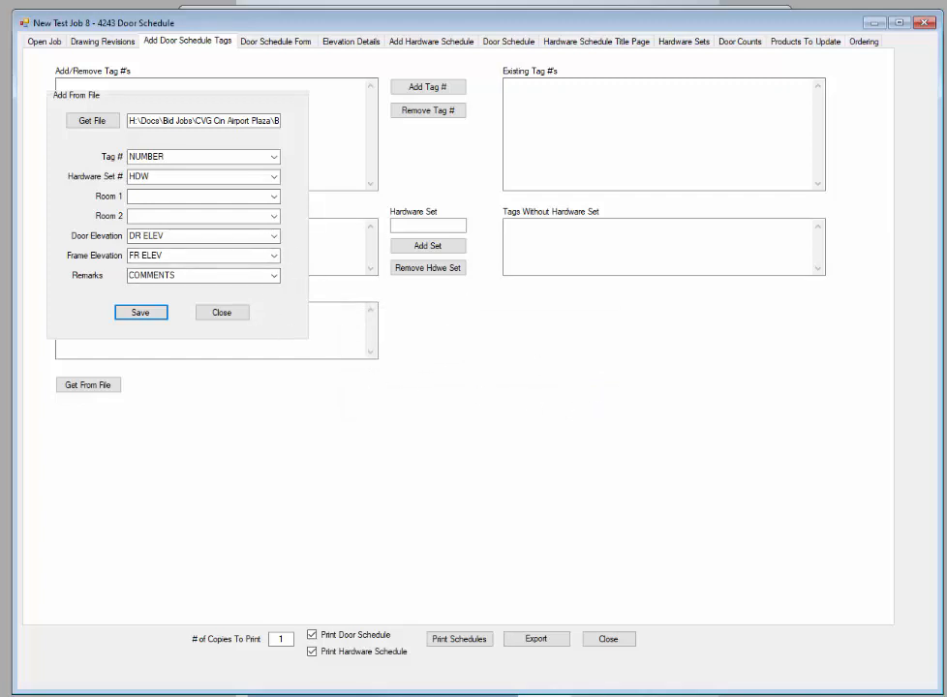
# Switch to Book1.xlsx in Excel, move its window fully into view, and examine the values in the DR ELEV column
pyautogui.hotkey('alt', 'Tab')
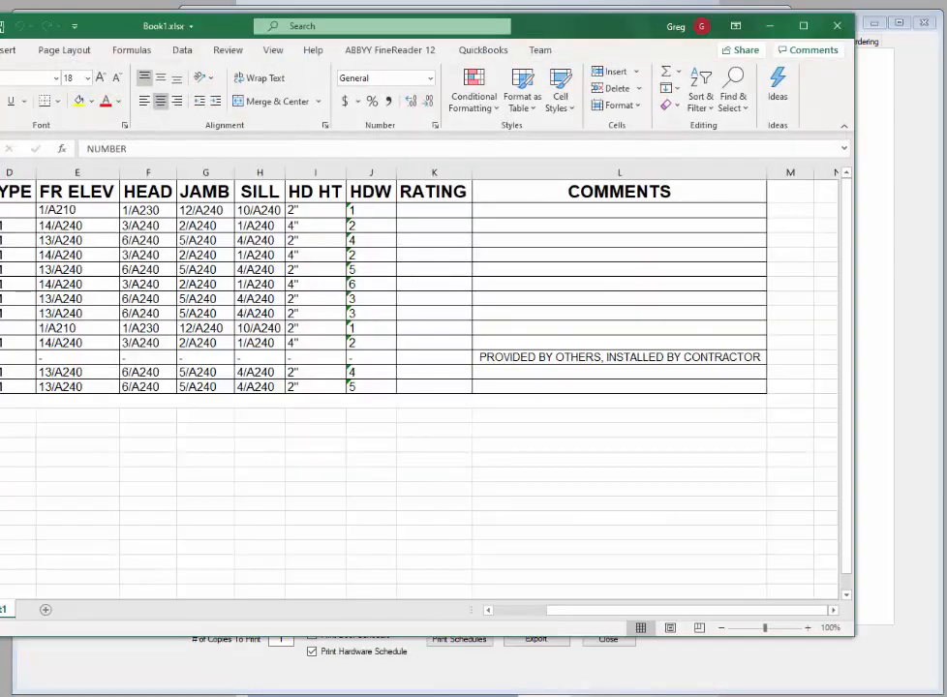
pyautogui.moveTo(115, 26); pyautogui.dragTo(260, 27)
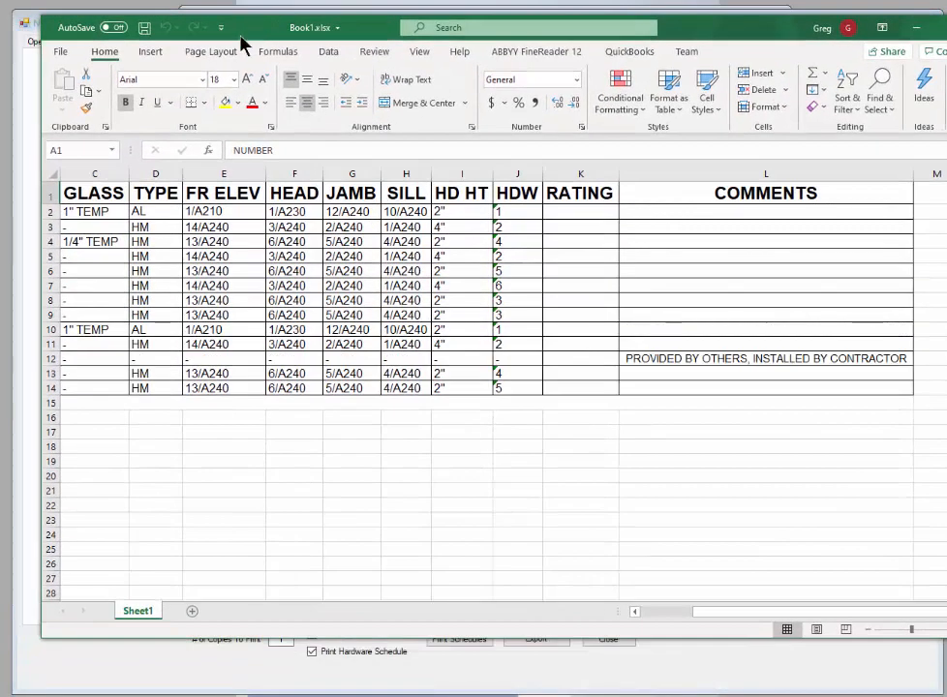
pyautogui.moveTo(740, 612); pyautogui.dragTo(637, 613)
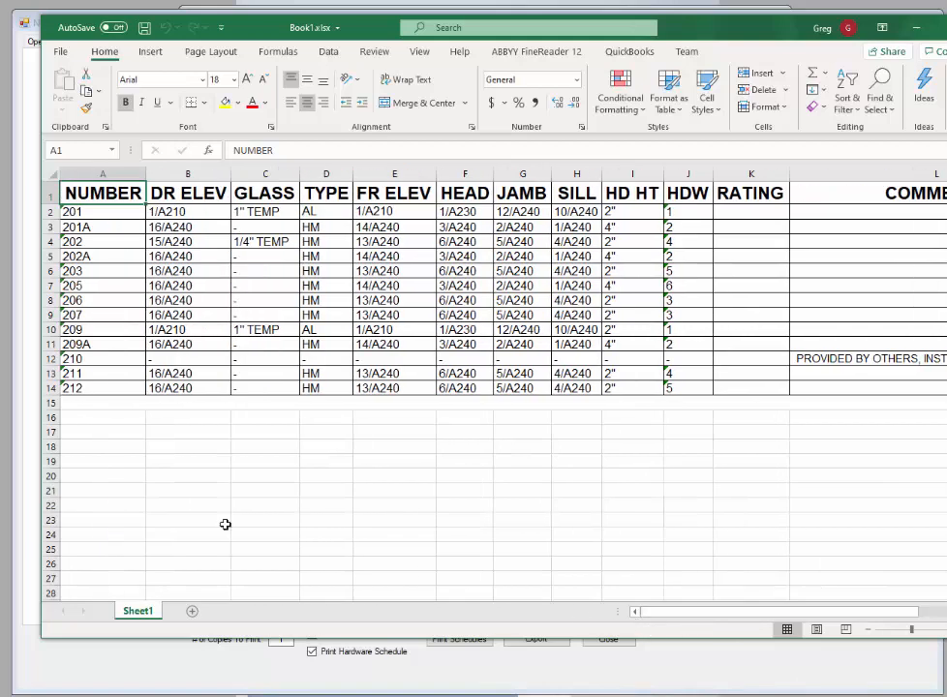
pyautogui.click(175, 213)
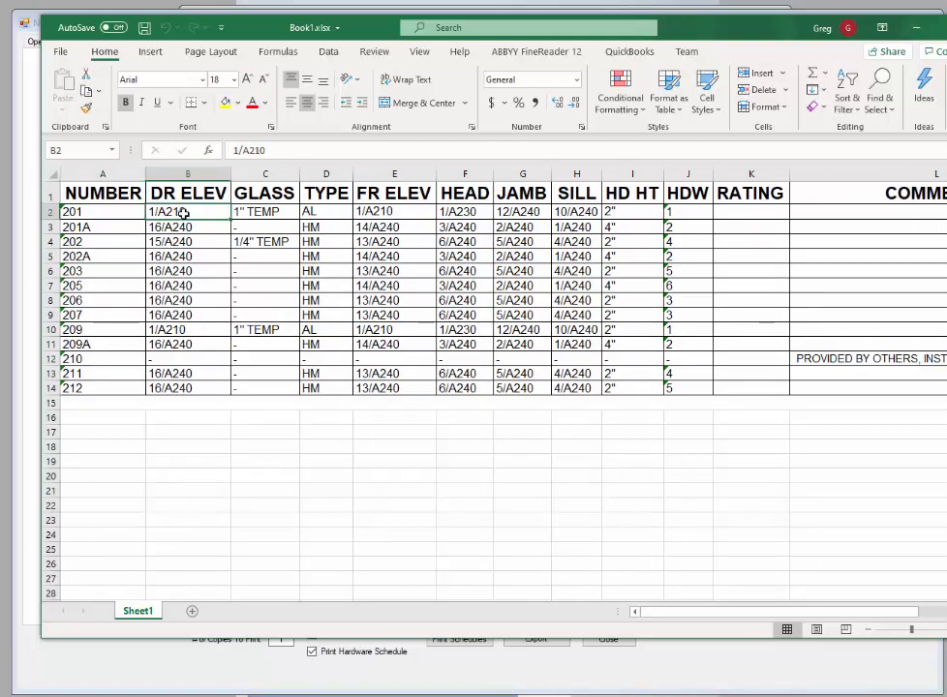
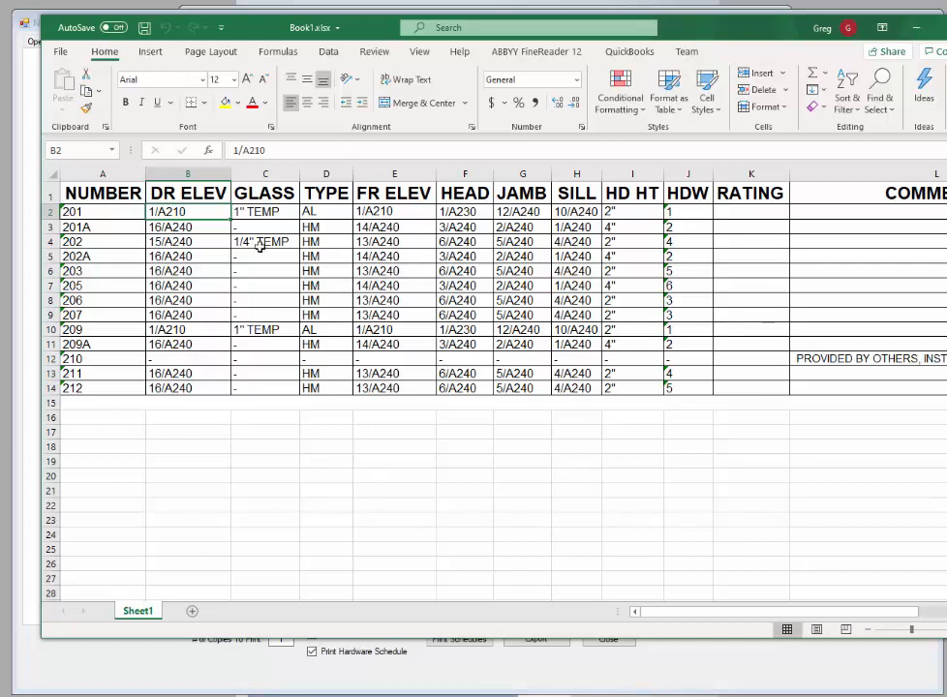
# Insert a blank column between the DR ELEV and GLASS columns
pyautogui.click(254, 174)
pyautogui.rightClick(256, 177)
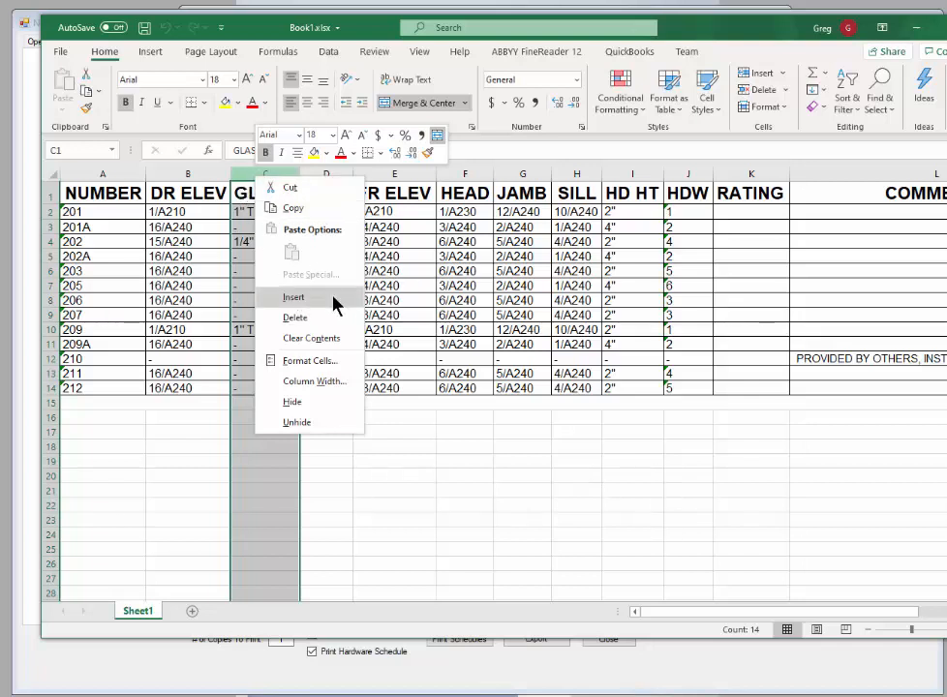
pyautogui.click(294, 302)
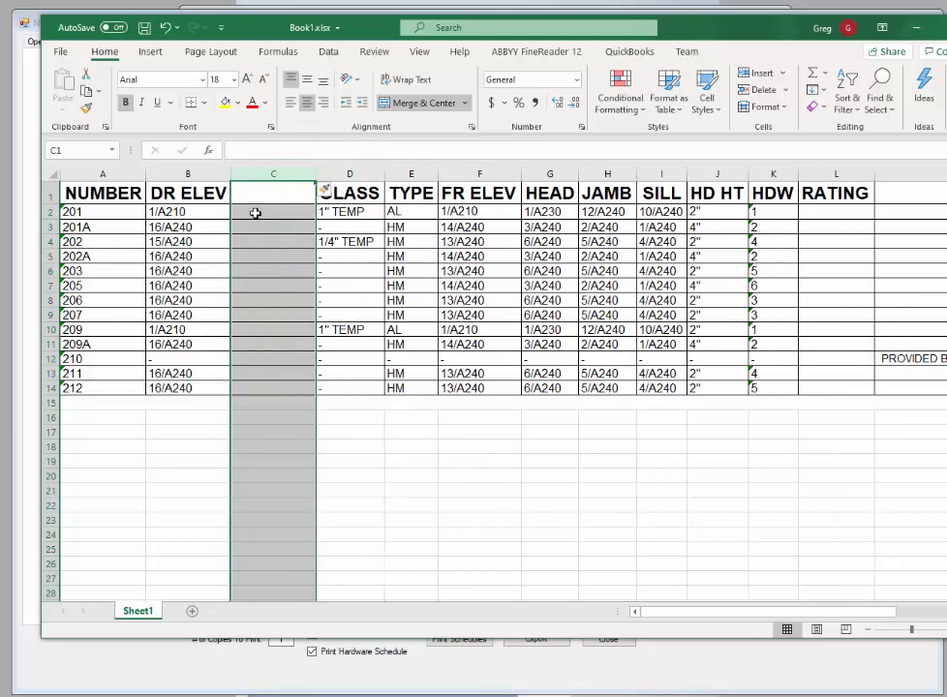
# Enter the formula =SUBSTITUTE(B2,"/A210", "") in cell C2 to strip the sheet reference from the door elevation
pyautogui.click(257, 213)
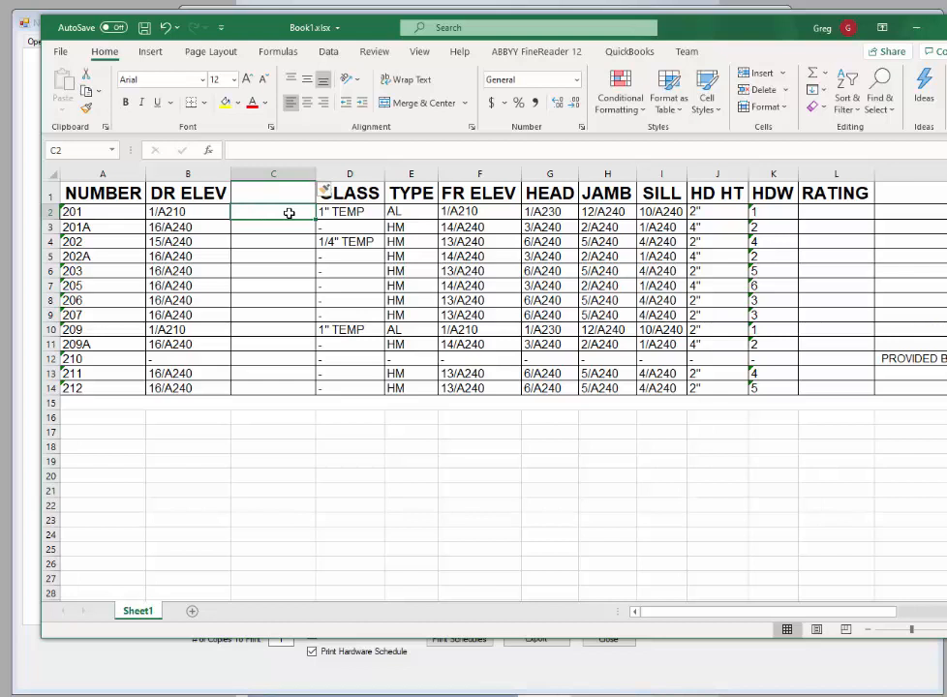
pyautogui.write('=')
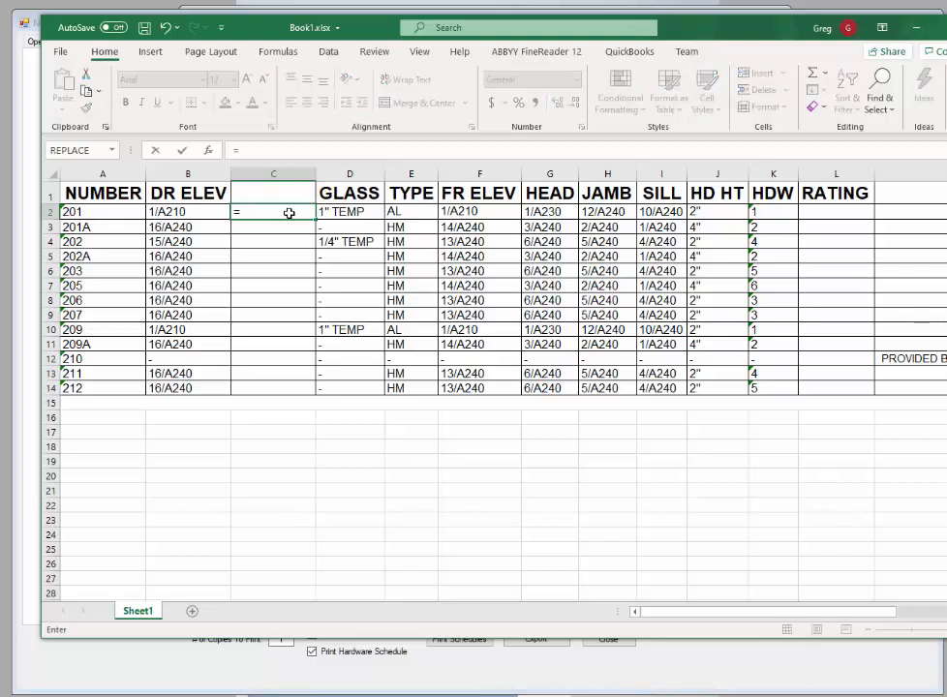
pyautogui.write('sub')
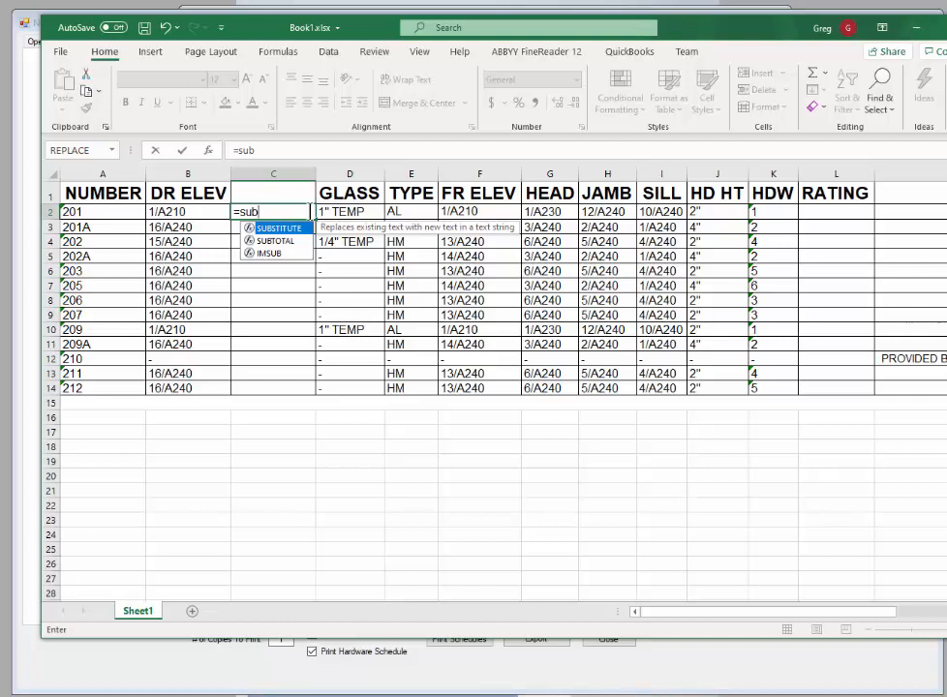
pyautogui.doubleClick(279, 229)
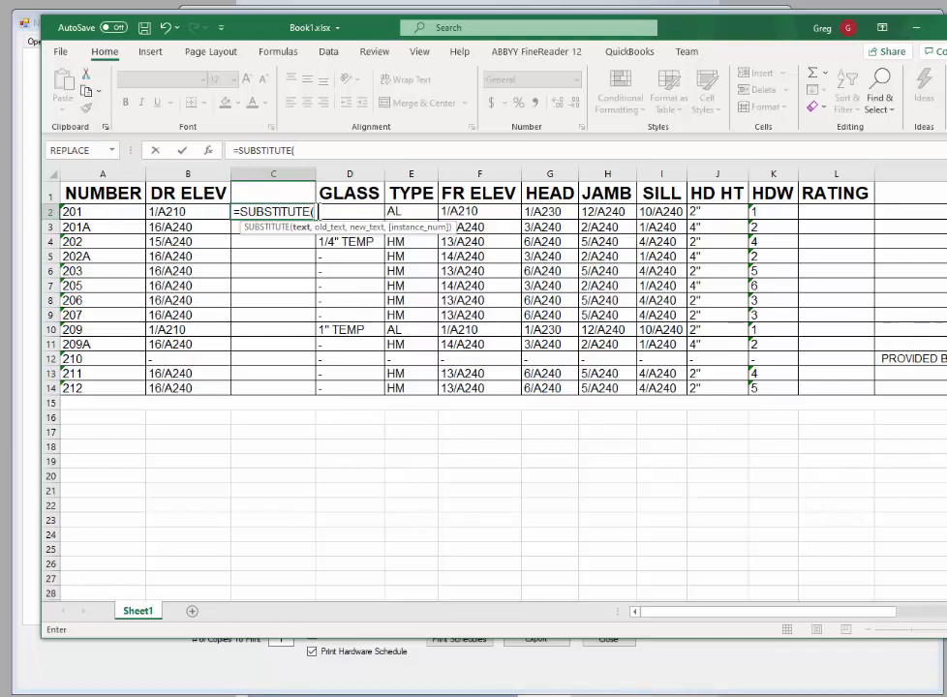
pyautogui.click(319, 211)
pyautogui.write('B2')
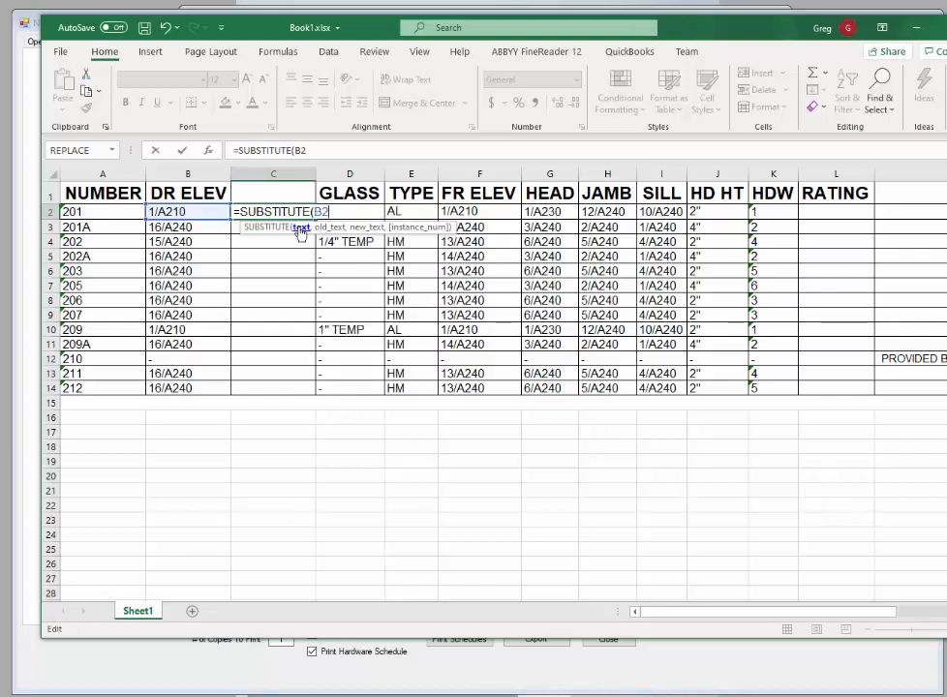
pyautogui.write(',"/A')
pyautogui.write('210",')
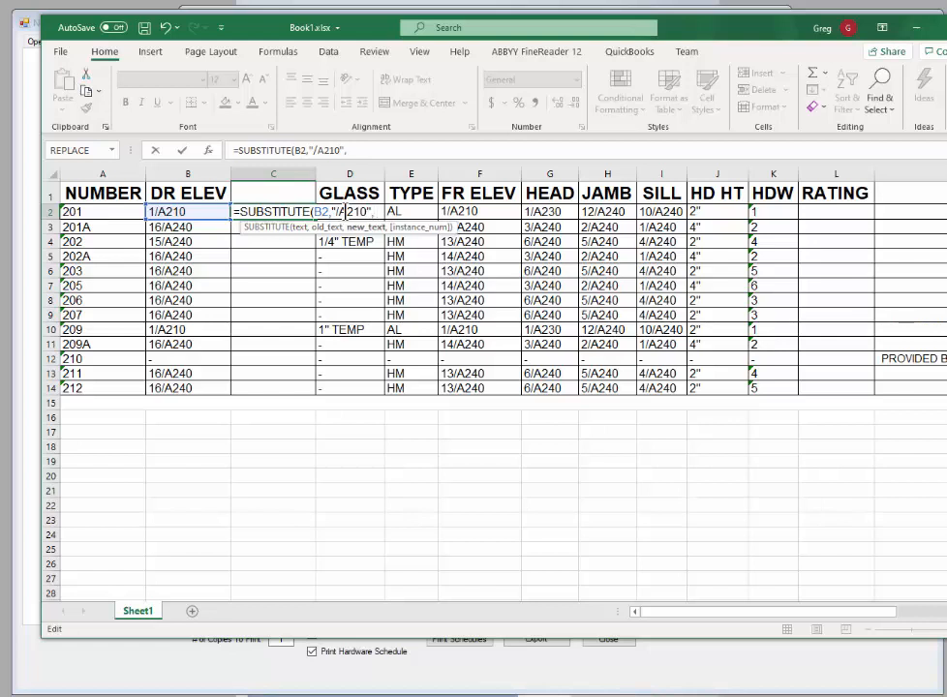
pyautogui.write(' ""')
pyautogui.write(')')
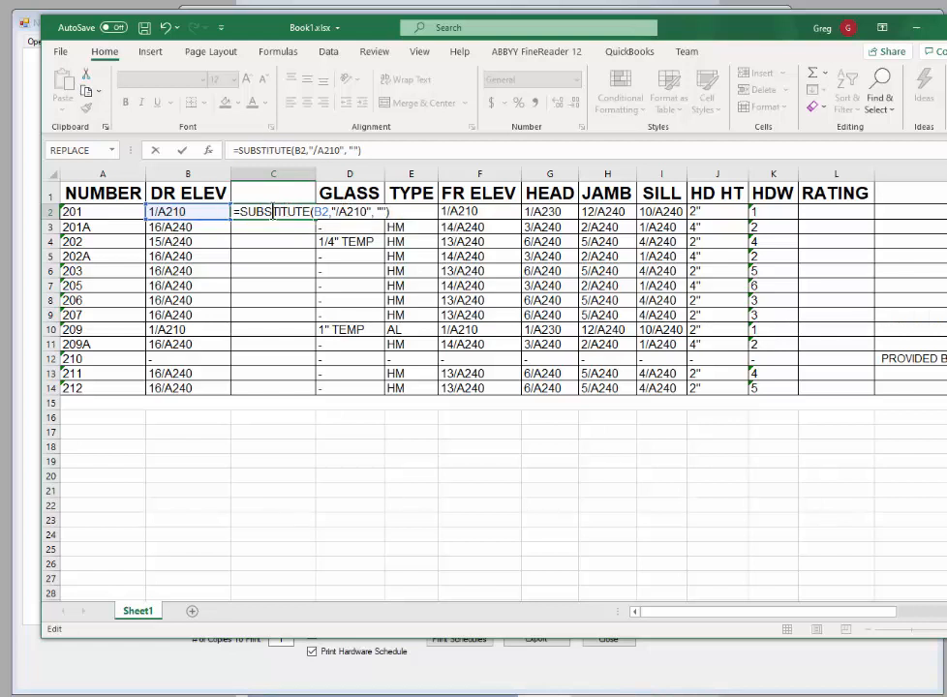
pyautogui.press('Return')
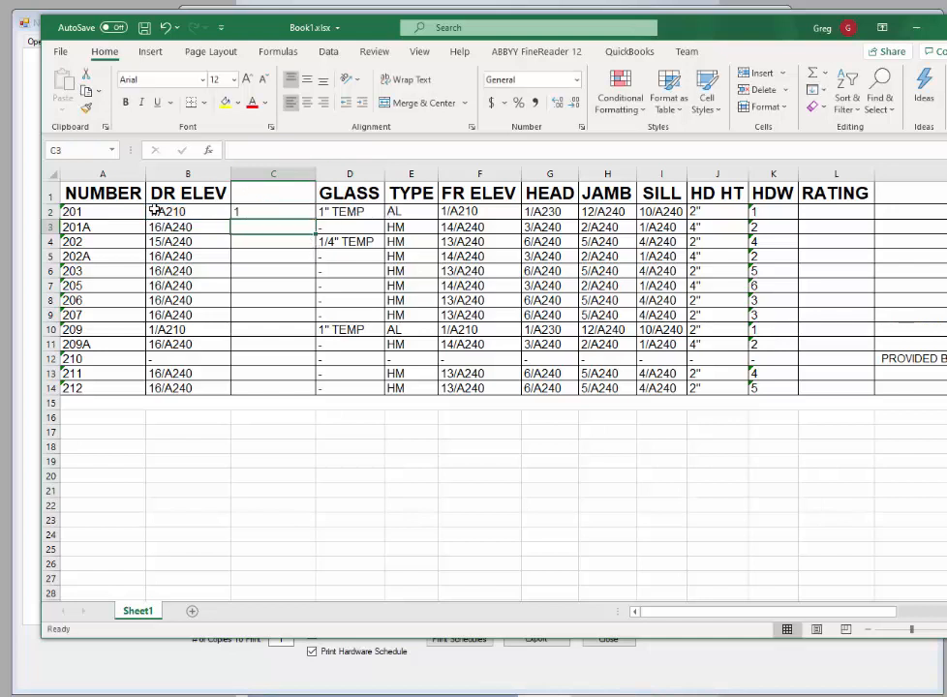
# Copy the SUBSTITUTE formula from C2 into cells C9 and C10
pyautogui.click(257, 210)
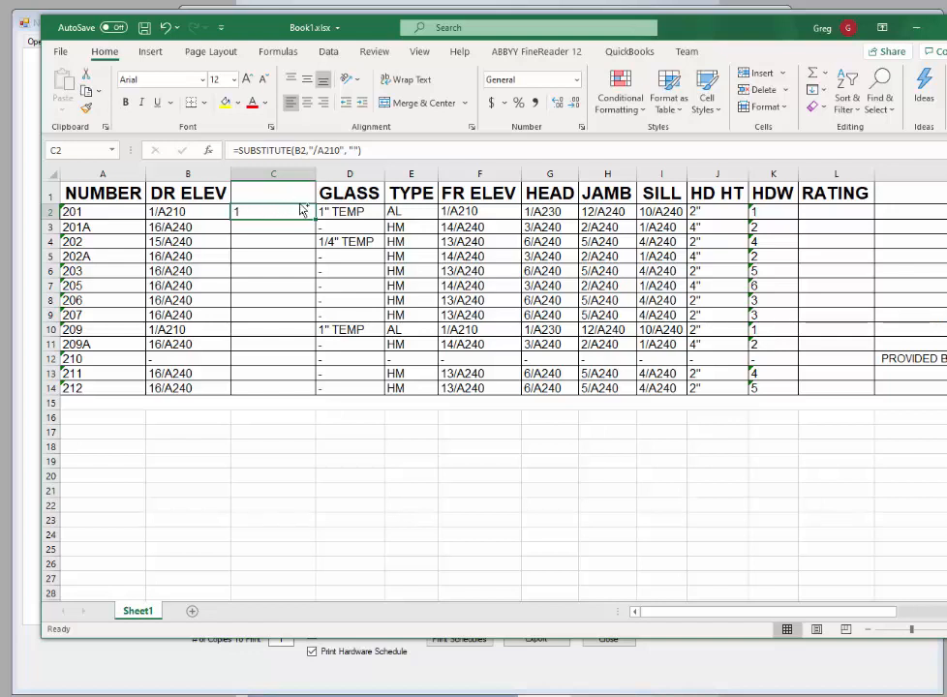
pyautogui.hotkey('ctrl', 'c')
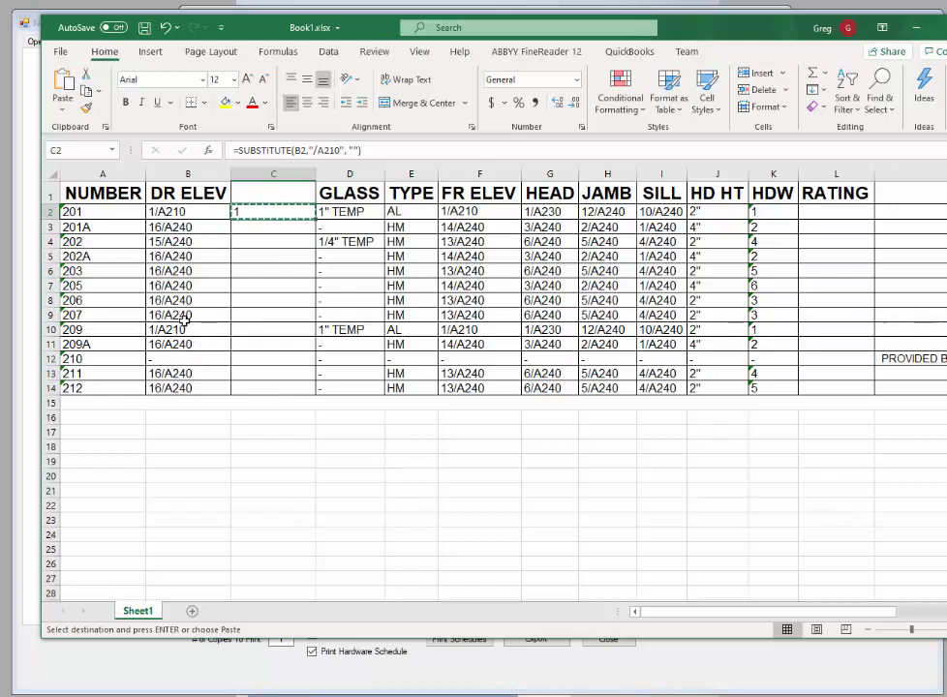
pyautogui.click(274, 317)
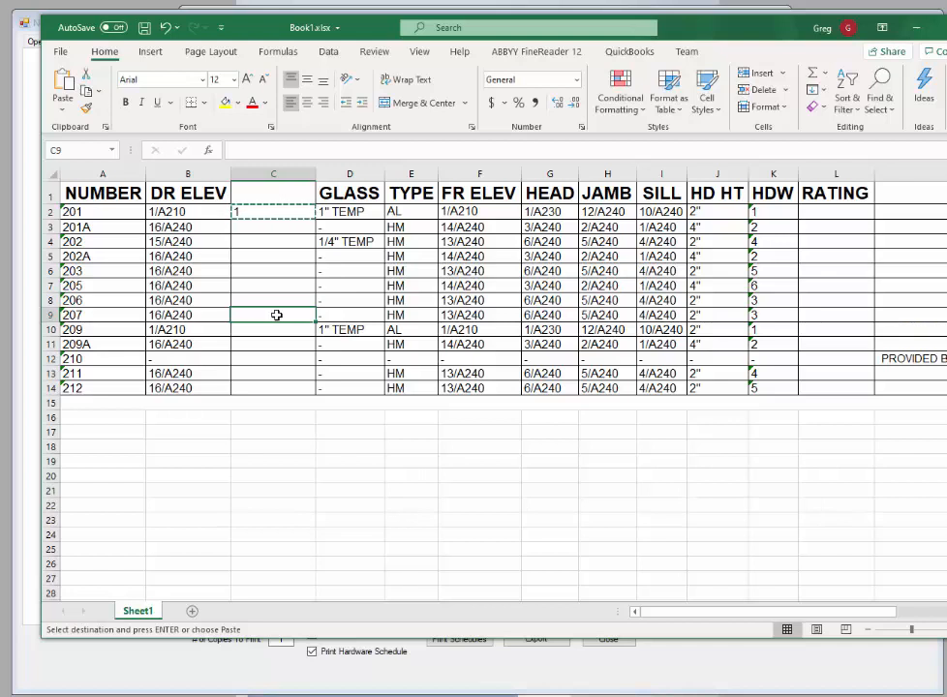
pyautogui.hotkey('ctrl', 'v')
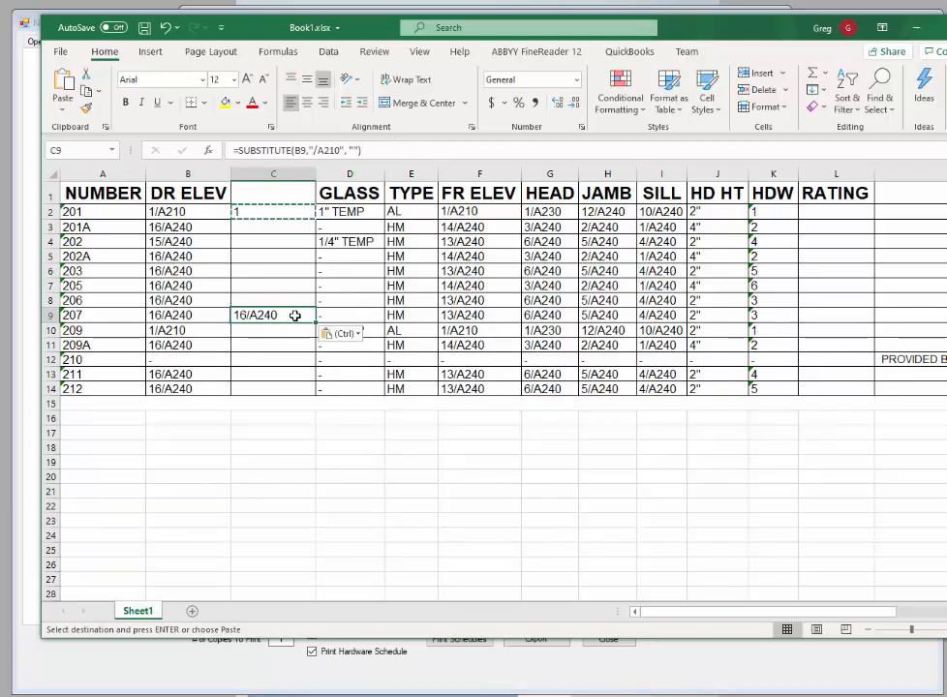
pyautogui.click(268, 333)
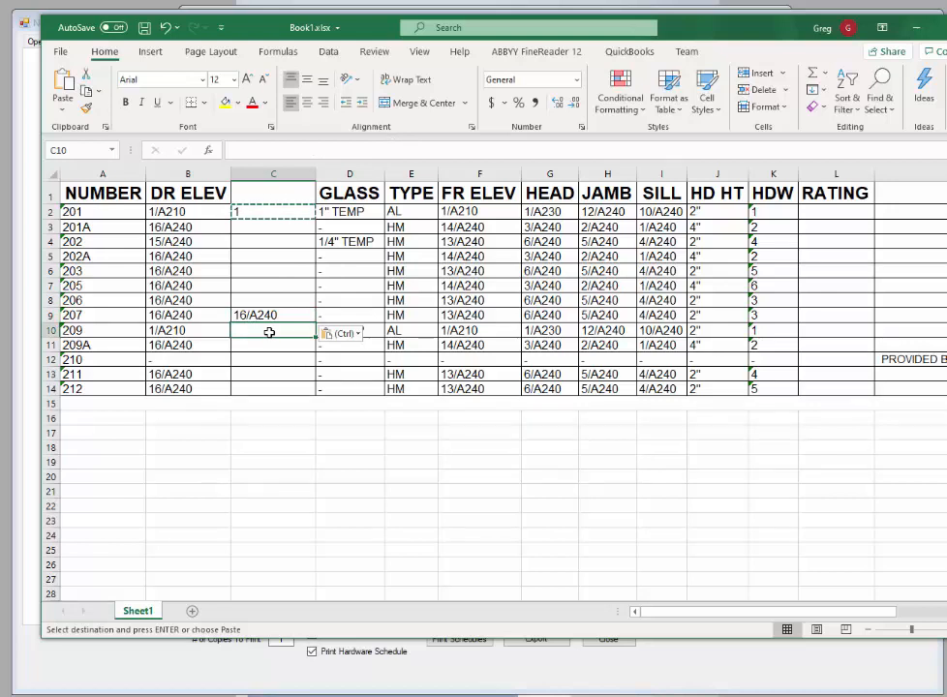
pyautogui.hotkey('ctrl', 'v')
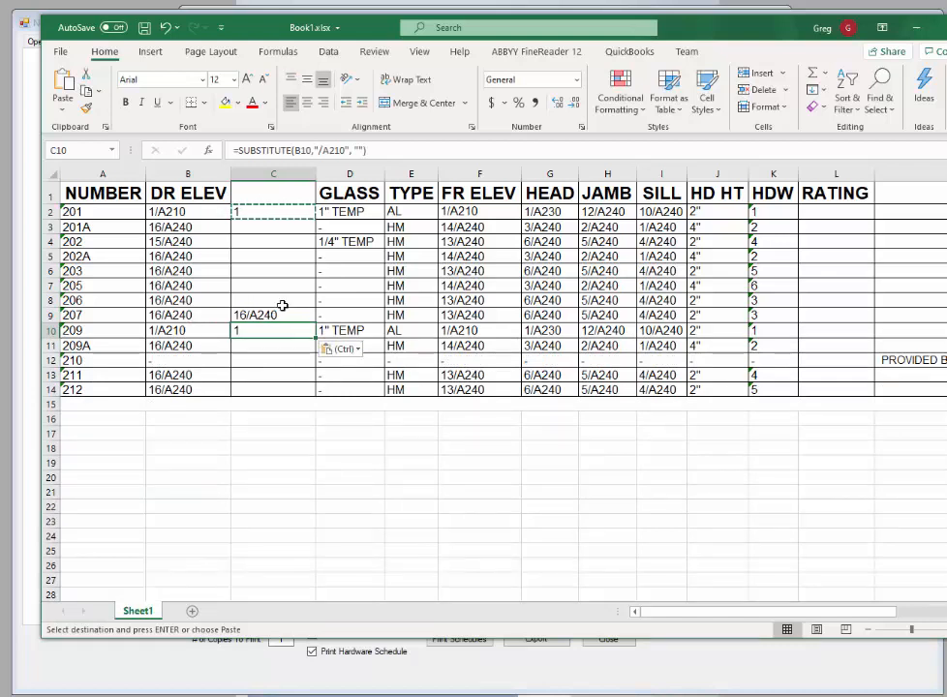
# Paste the formula into C3 and change its replaced text to "/A240"
pyautogui.click(260, 228)
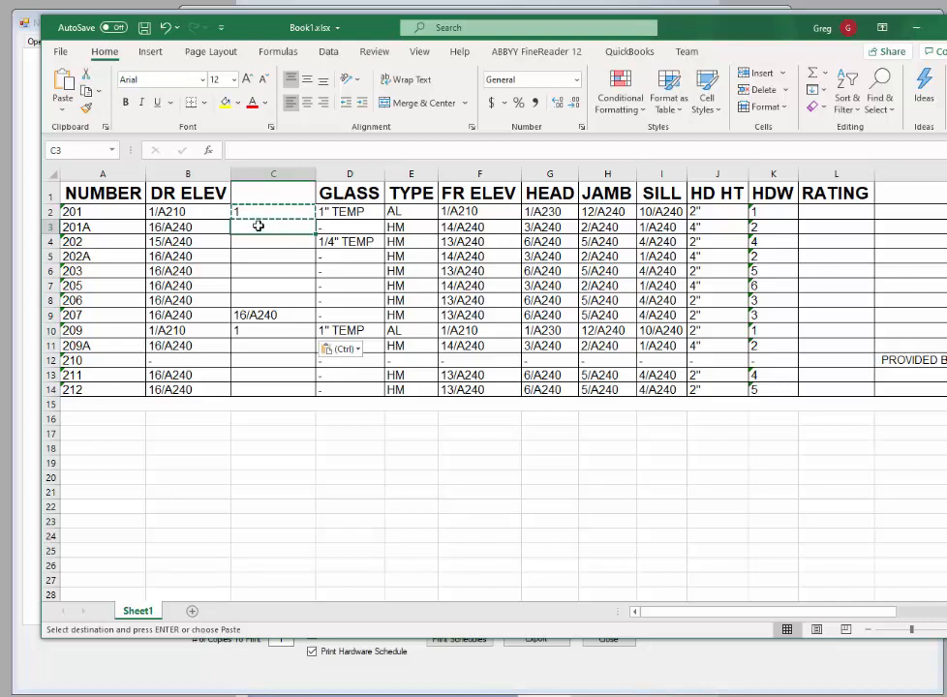
pyautogui.hotkey('ctrl', 'v')
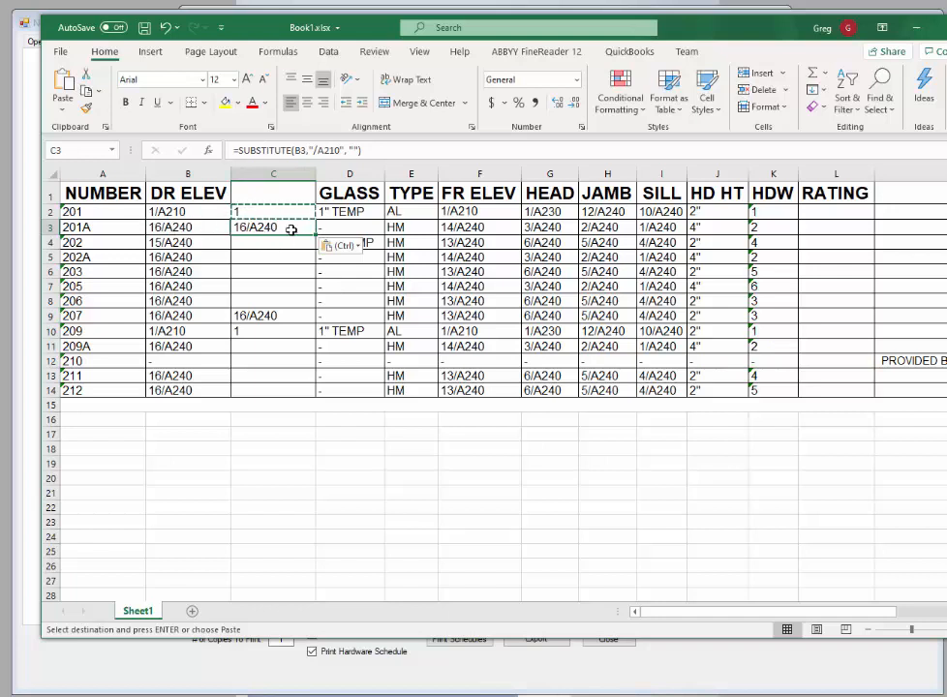
pyautogui.click(330, 149)
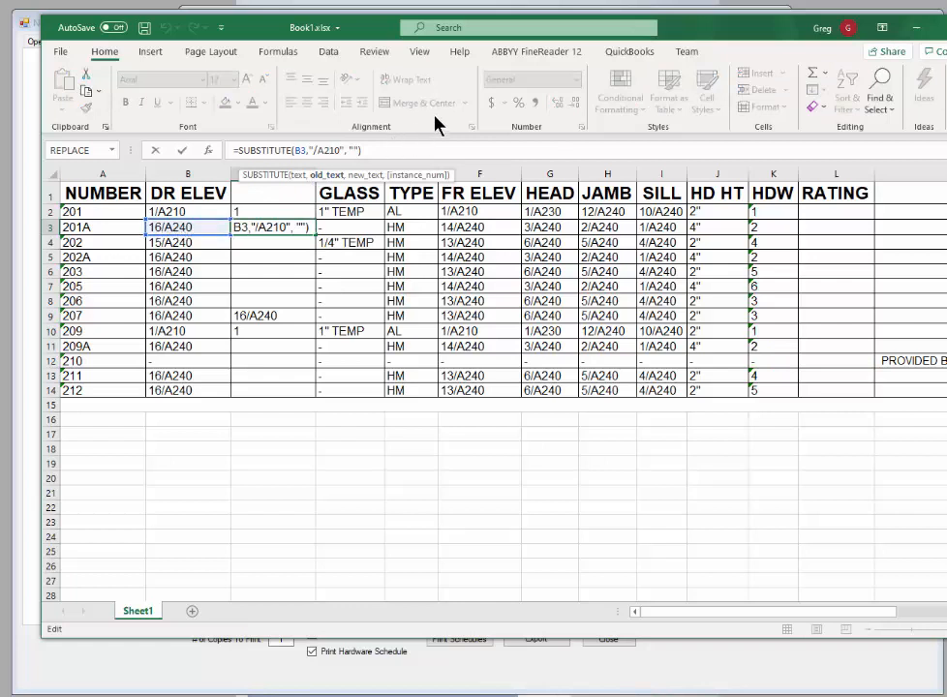
pyautogui.press('Delete')
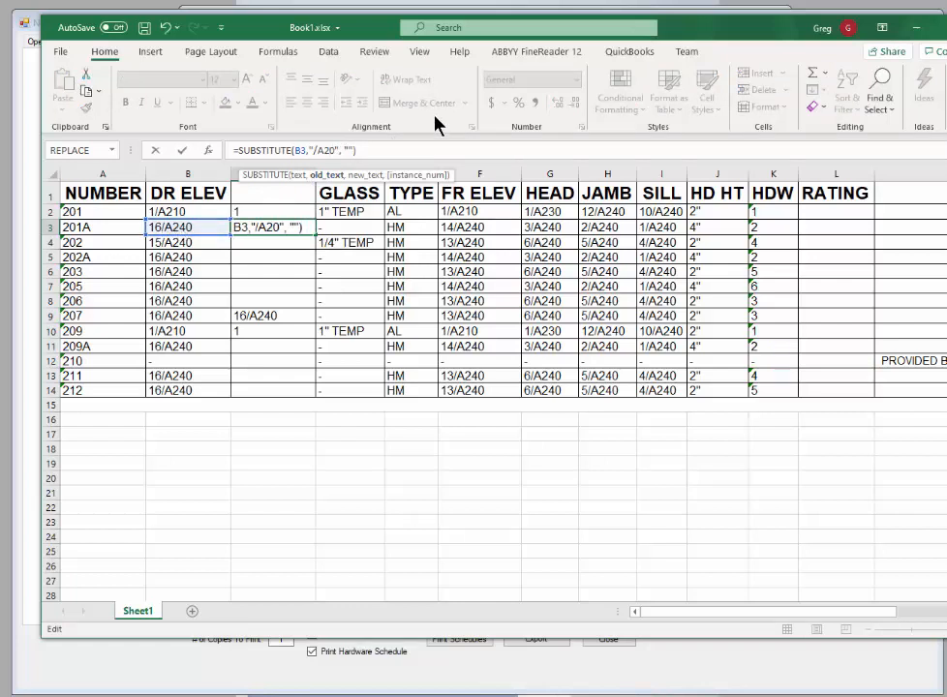
pyautogui.write('4')
pyautogui.press('Return')
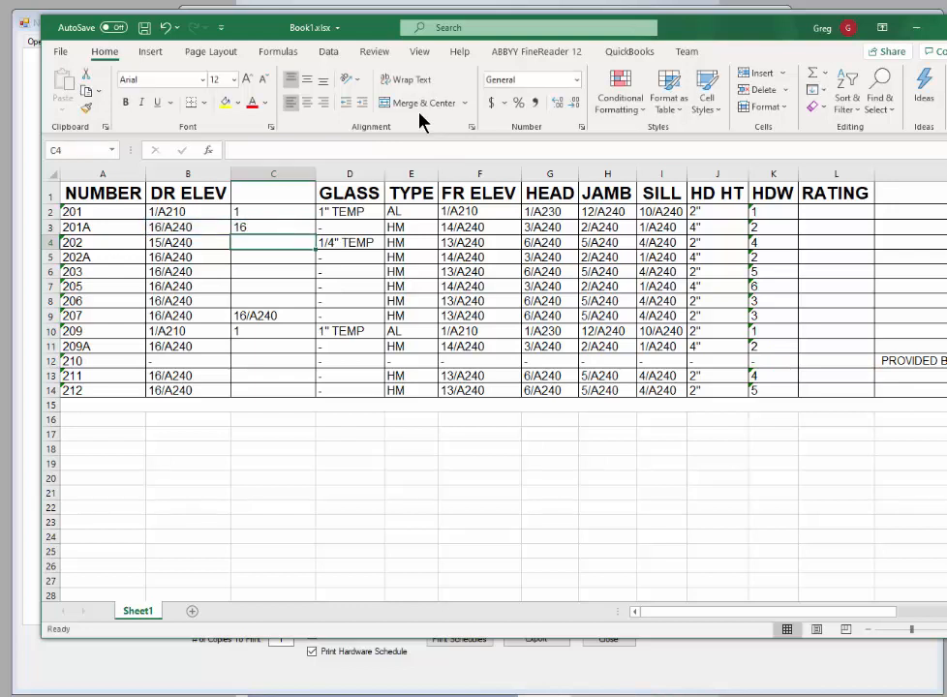
# Copy the "/A240" formula from C3 into cells C4 through C9
pyautogui.click(256, 229)
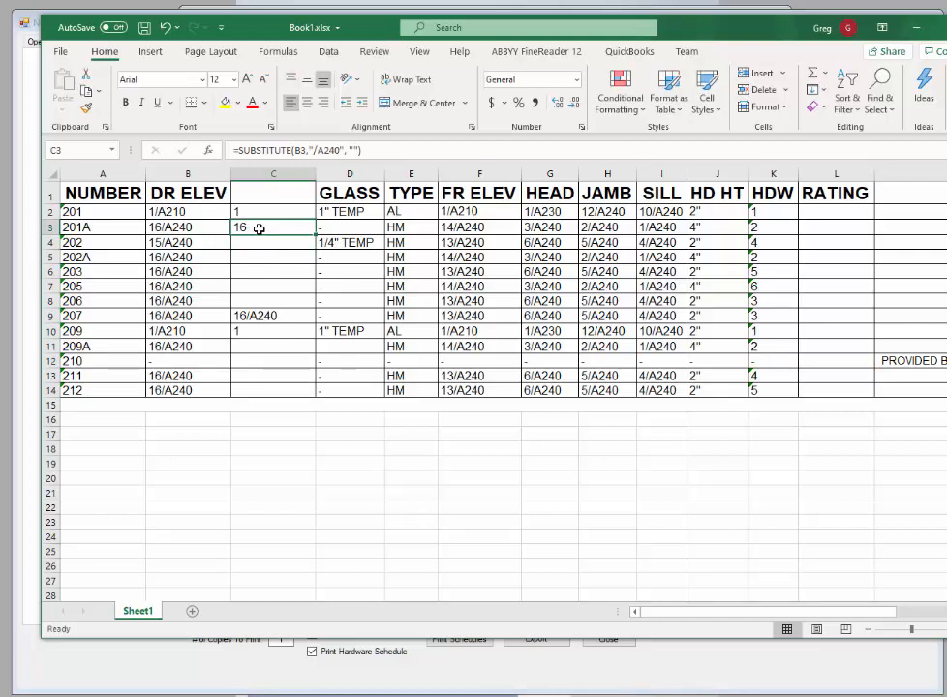
pyautogui.hotkey('ctrl', 'c')
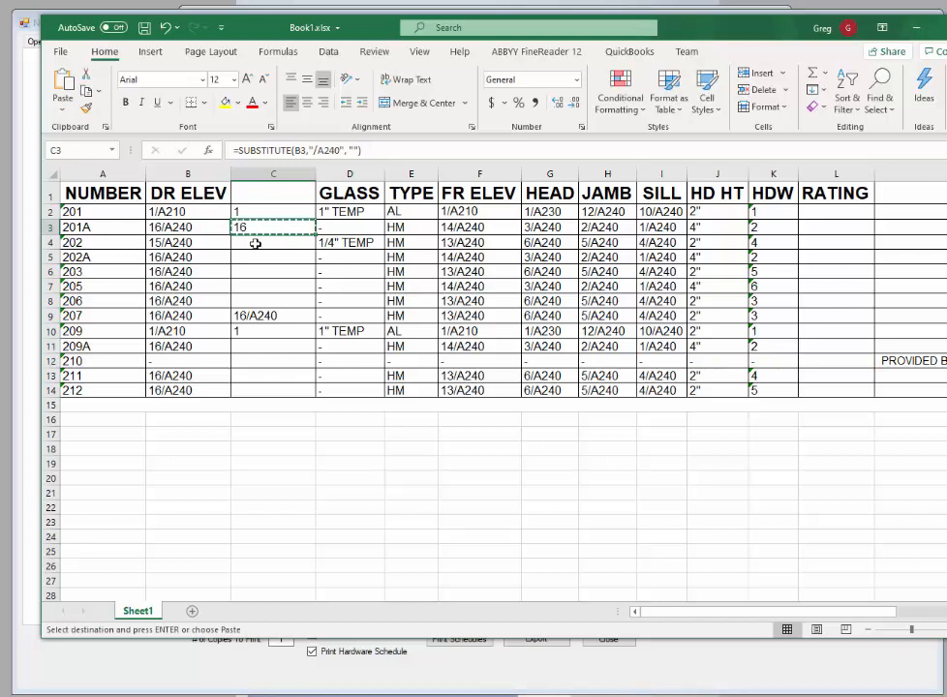
pyautogui.moveTo(252, 242); pyautogui.dragTo(258, 312)
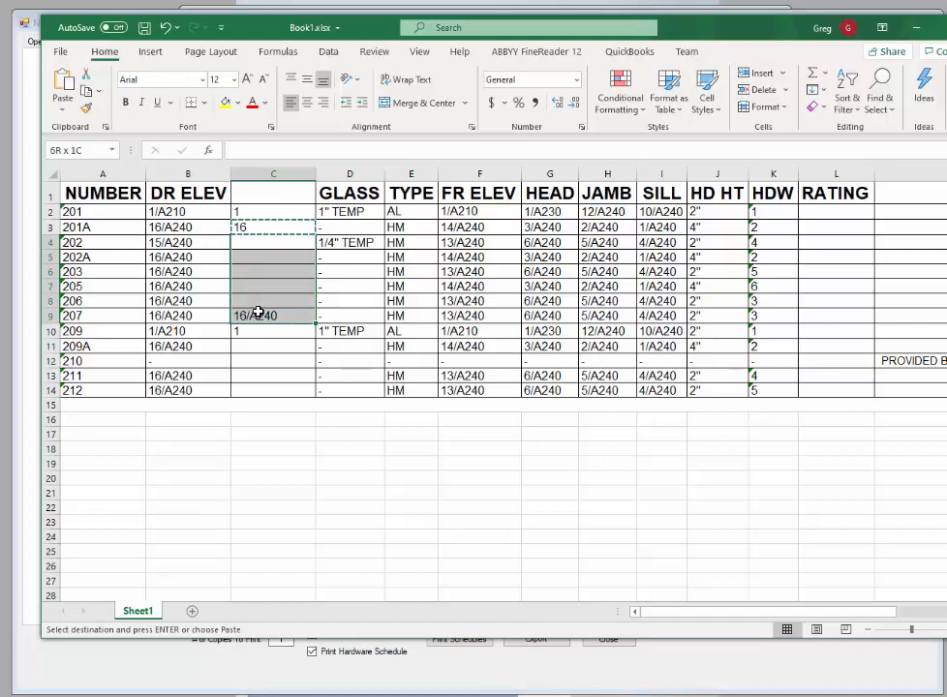
pyautogui.moveTo(257, 312); pyautogui.dragTo(263, 308)
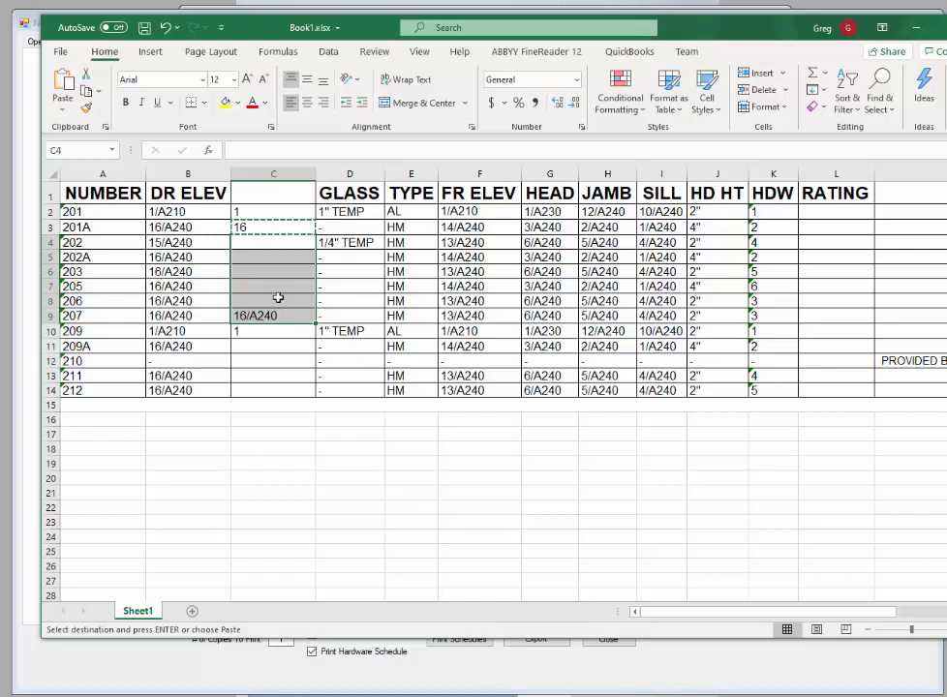
pyautogui.hotkey('ctrl', 'v')
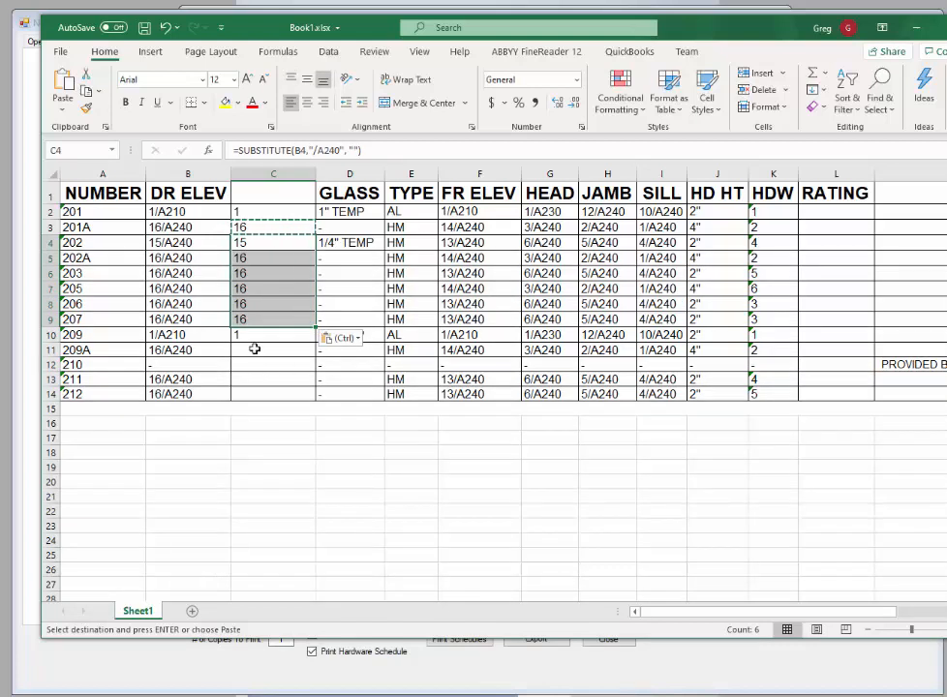
# Paste the copied "/A240" SUBSTITUTE formula into cells C11 through C14
pyautogui.click(253, 349)
pyautogui.moveTo(253, 349); pyautogui.dragTo(267, 394)
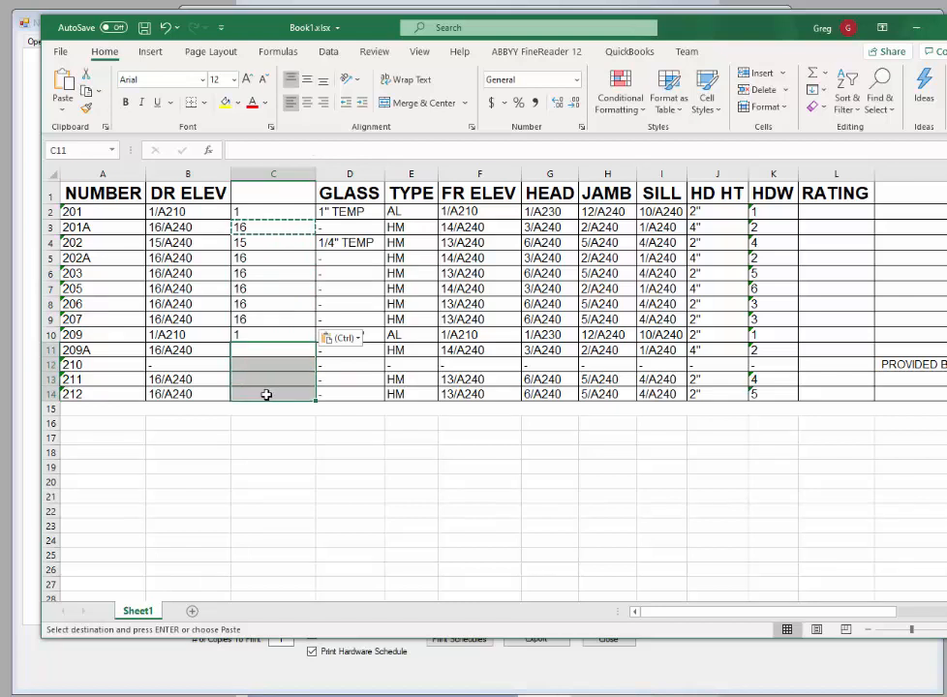
pyautogui.hotkey('ctrl', 'v')
pyautogui.press('ctrl')
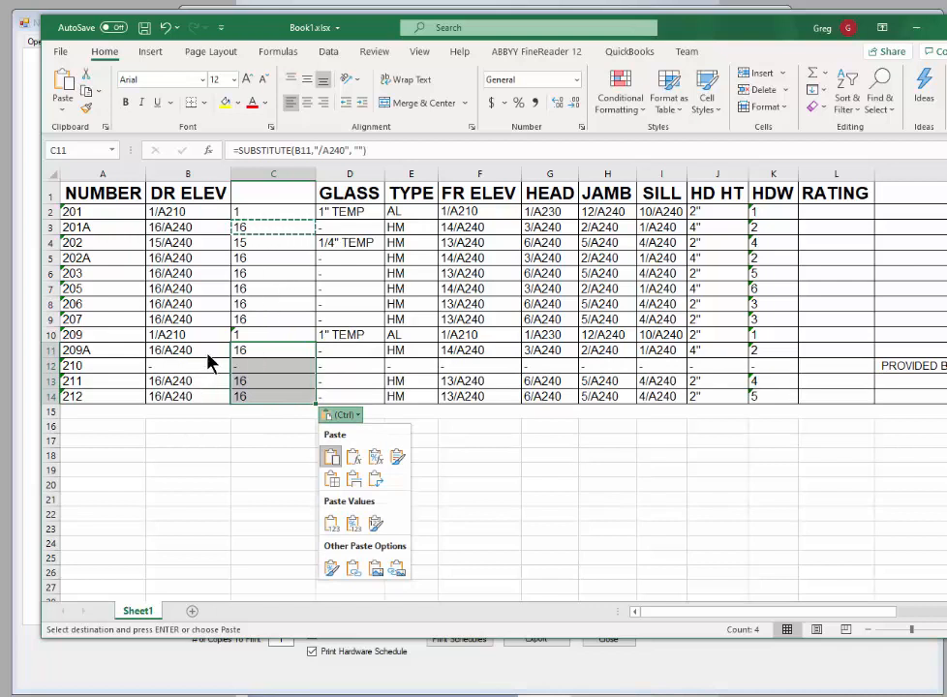
pyautogui.press('Escape')
# Copy the shortened elevations in C2 through C14 and paste them as values over the DR ELEV cells B2 through B14
pyautogui.click(260, 210)
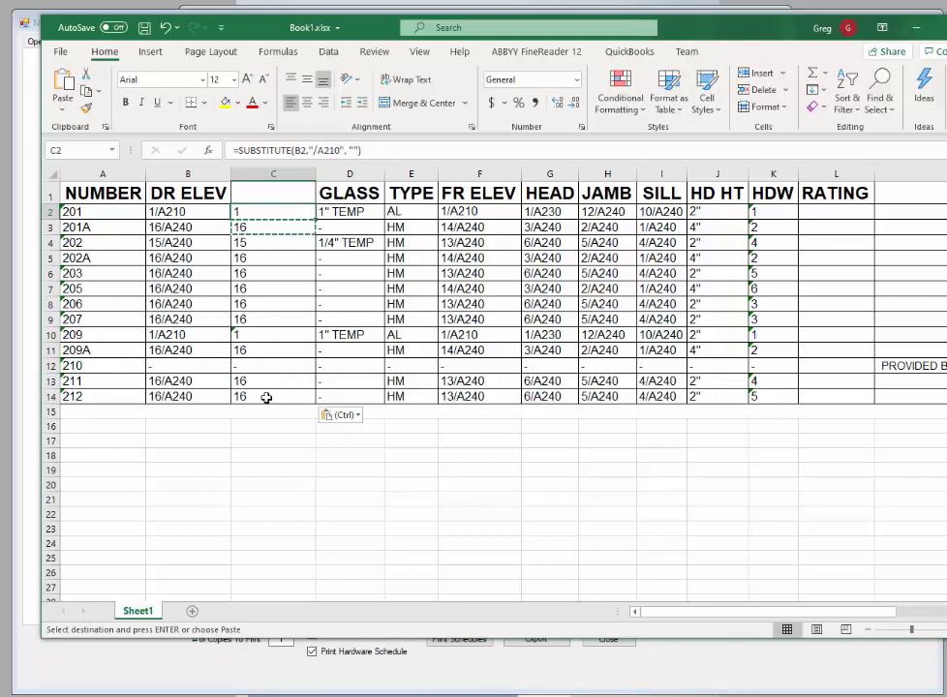
pyautogui.moveTo(273, 227); pyautogui.dragTo(266, 396)
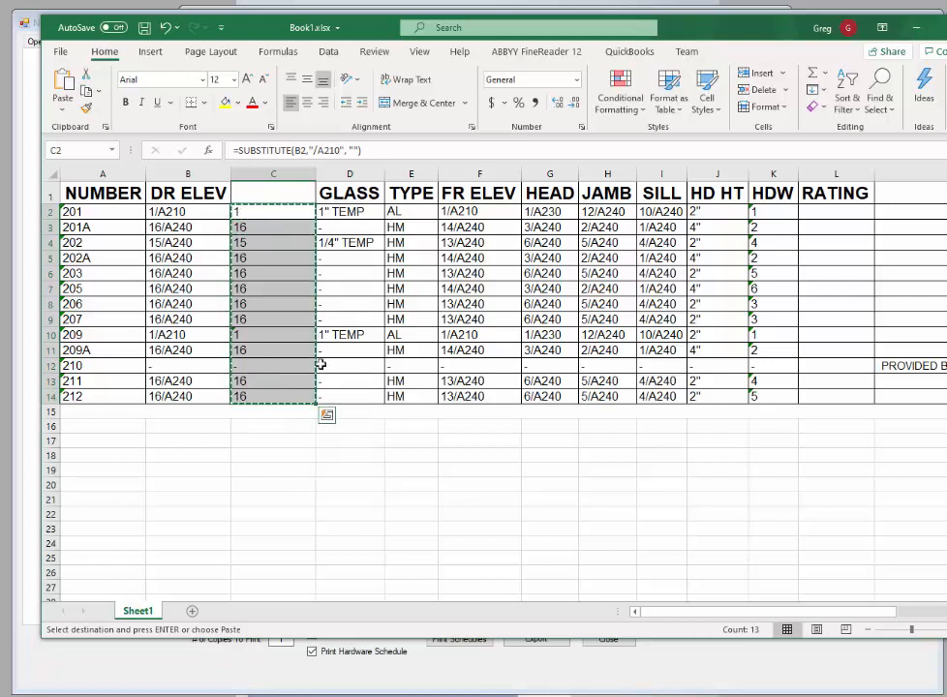
pyautogui.click(166, 211)
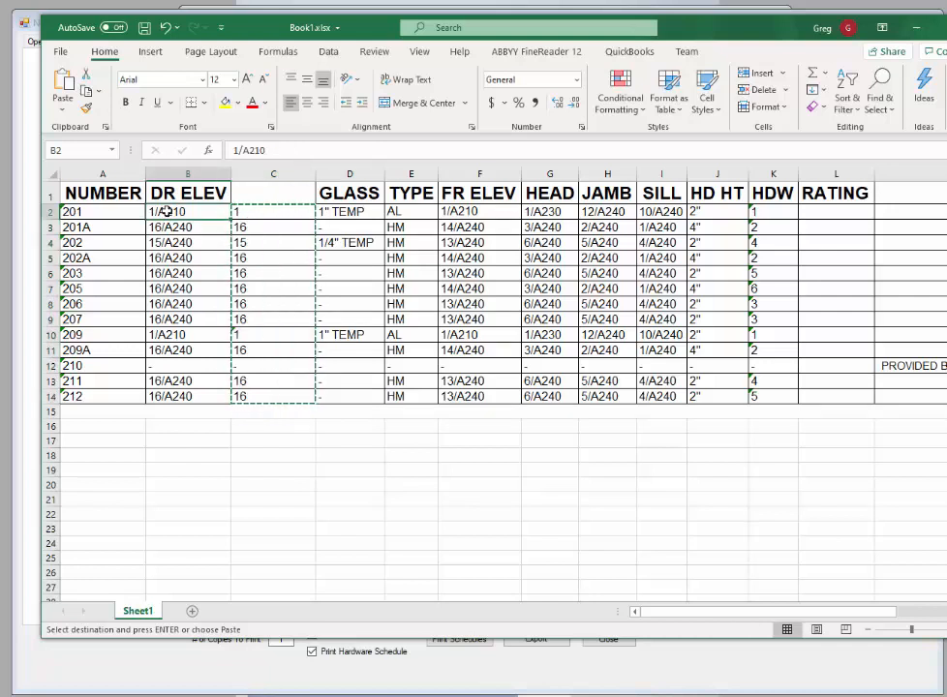
pyautogui.keyDown('shift'); pyautogui.click(170, 397); pyautogui.keyUp('shift')
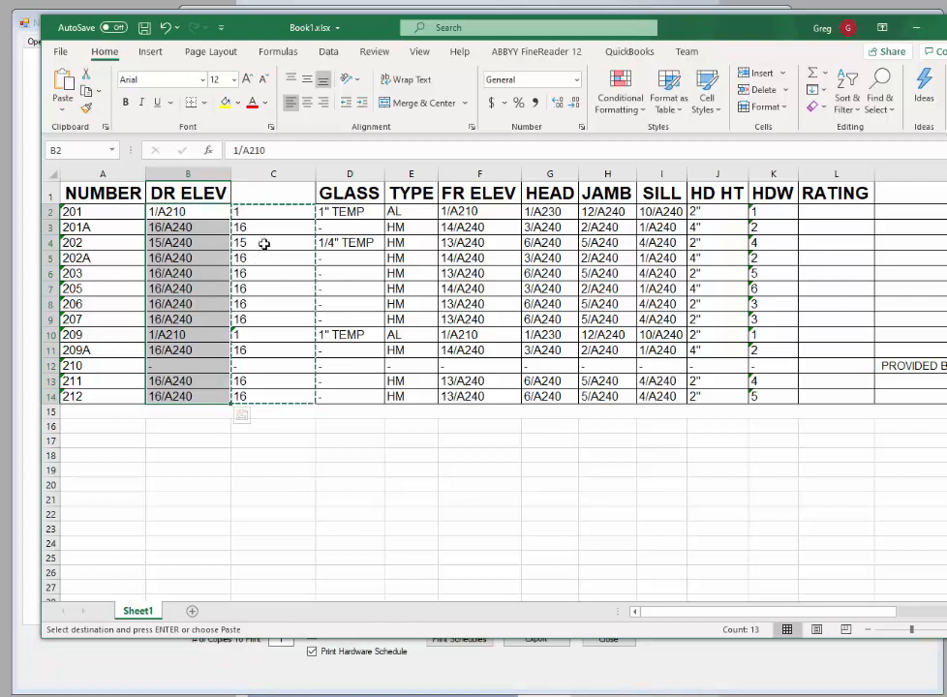
pyautogui.rightClick(180, 268)
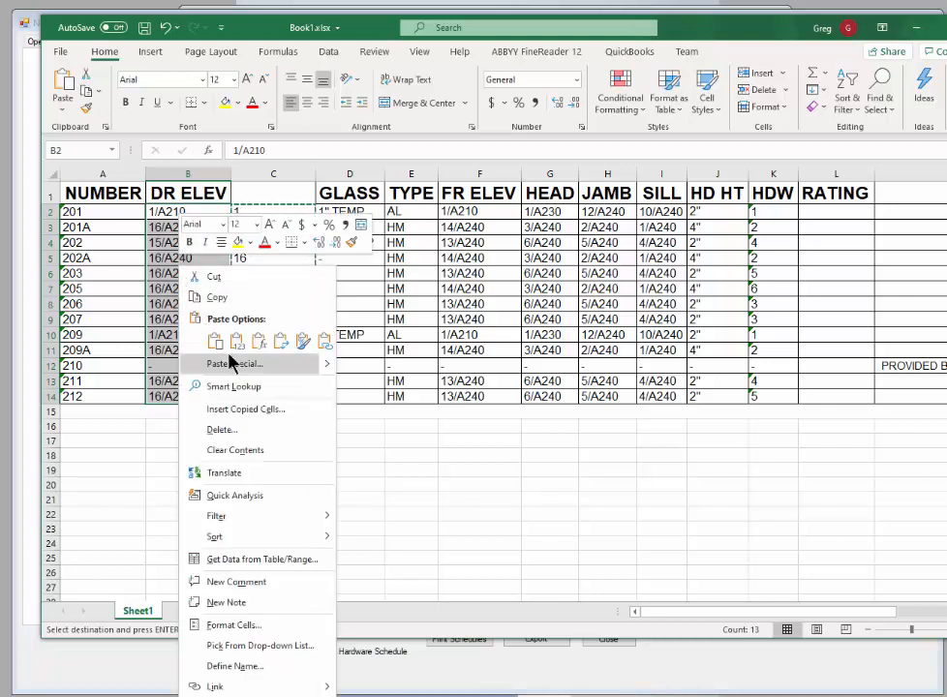
pyautogui.click(238, 340)
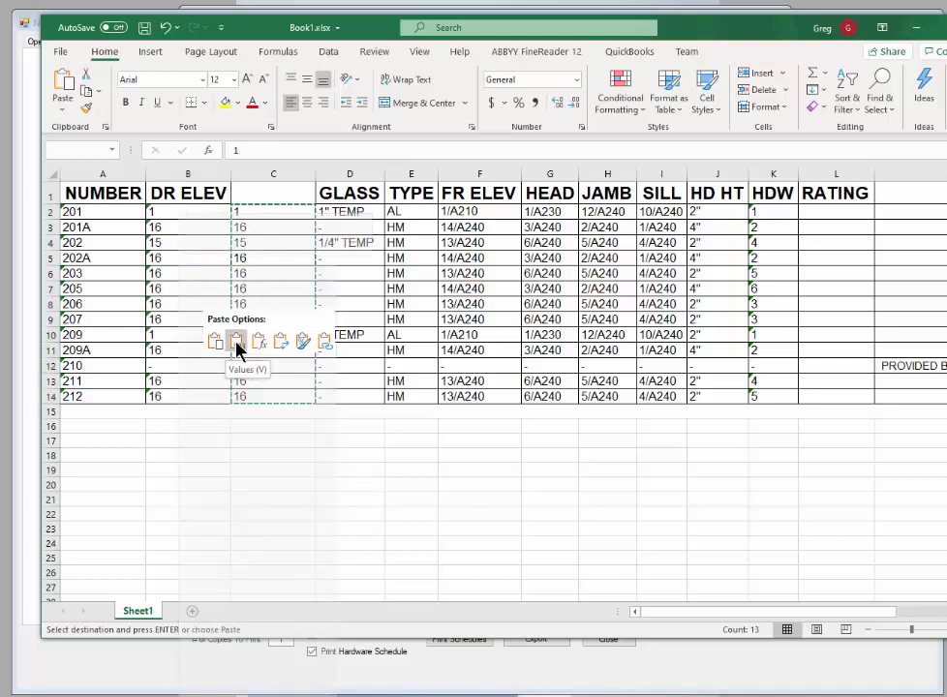
pyautogui.click(237, 343)
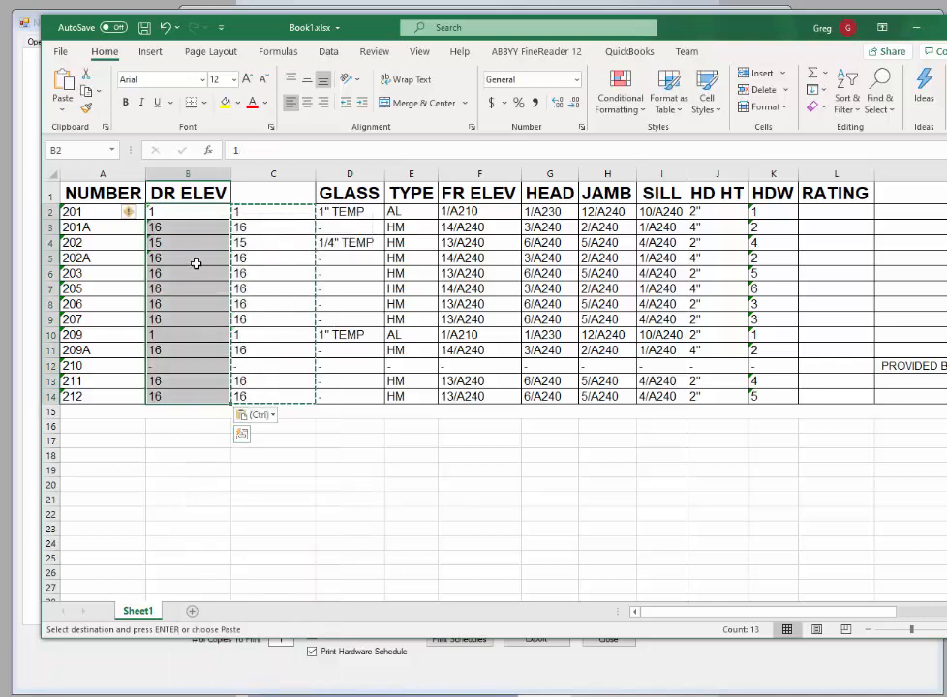
pyautogui.click(175, 228)
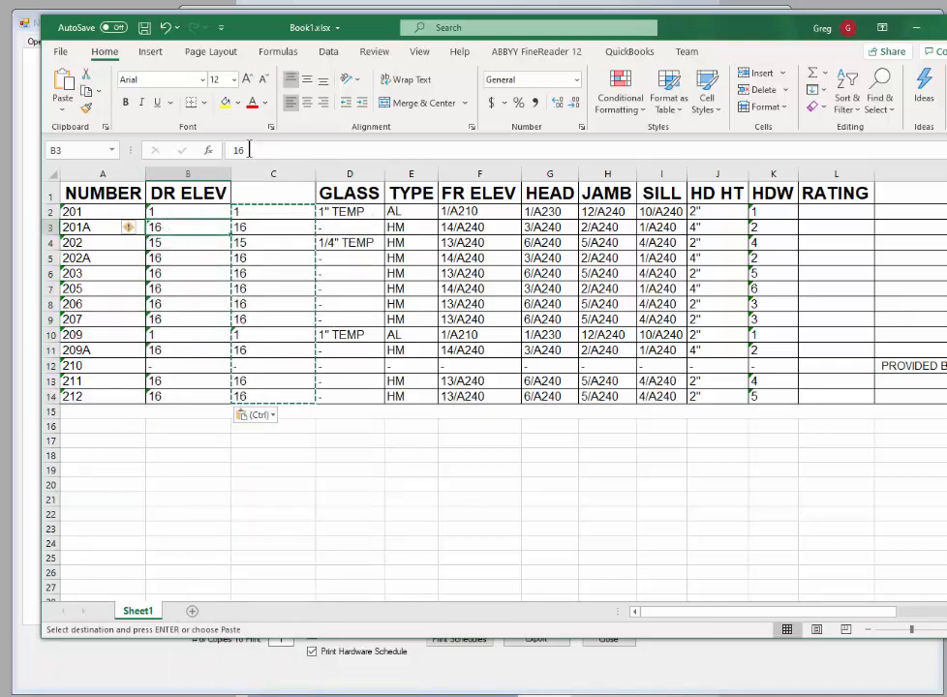
pyautogui.click(269, 212)
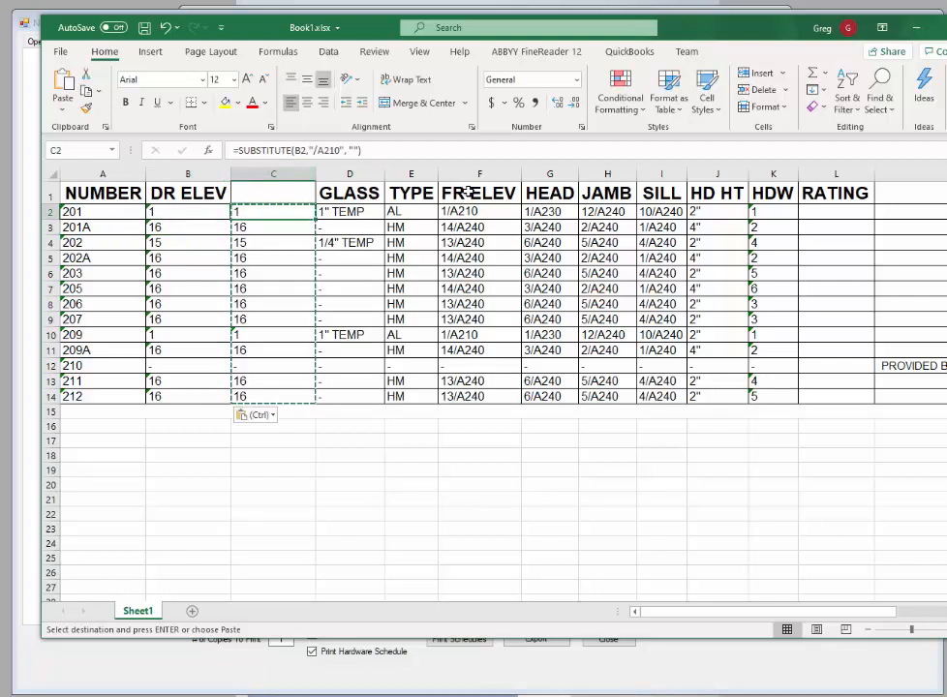
# Insert a blank column between FR ELEV and HEAD, and copy the "/A210" SUBSTITUTE formula from C2 into G2 and G10
pyautogui.rightClick(551, 173)
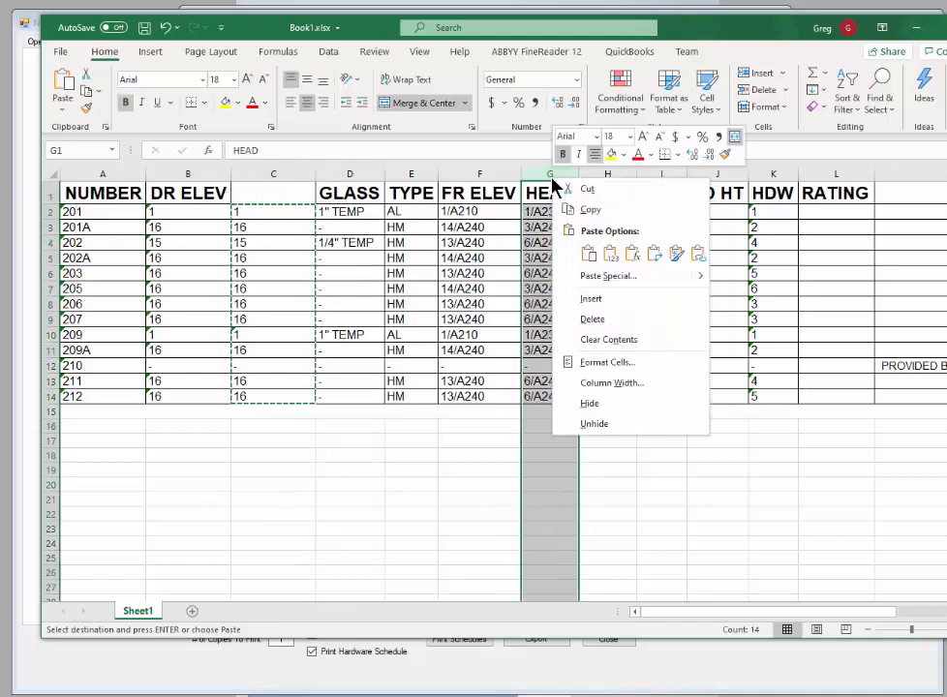
pyautogui.click(603, 307)
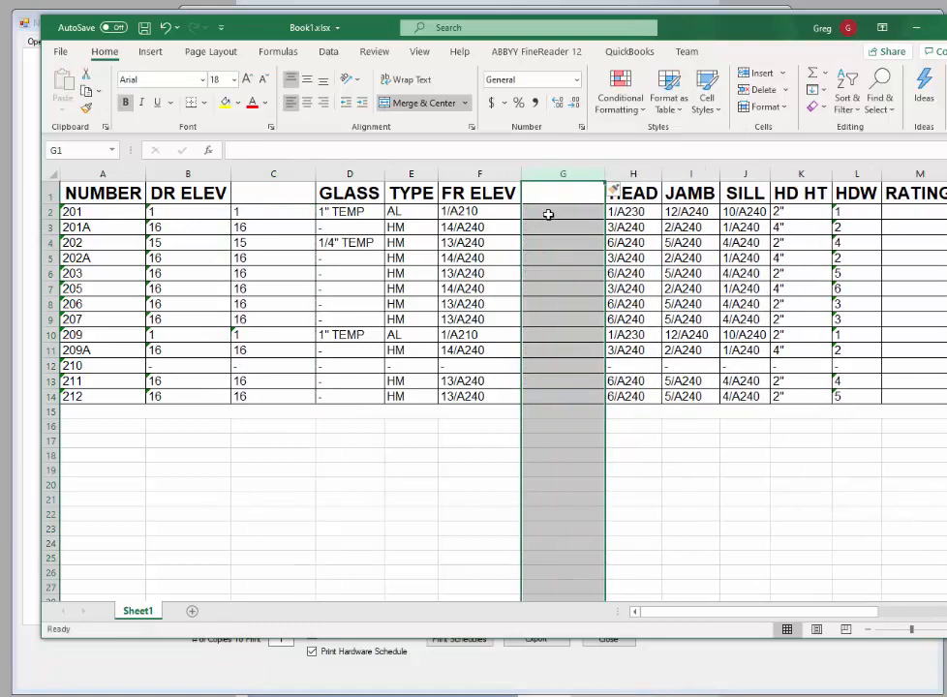
pyautogui.click(275, 211)
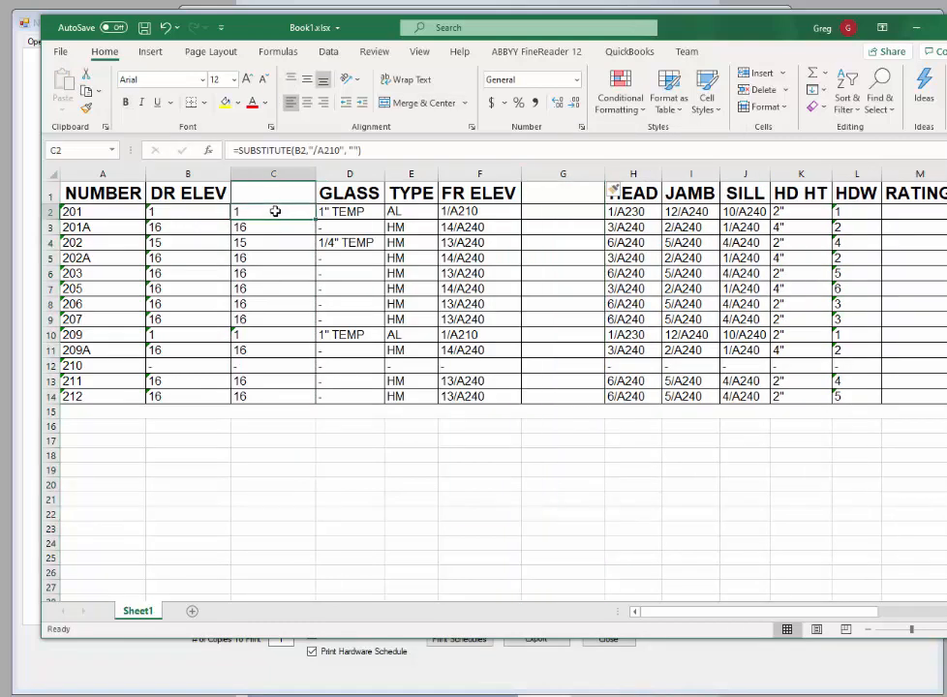
pyautogui.hotkey('ctrl', 'c')
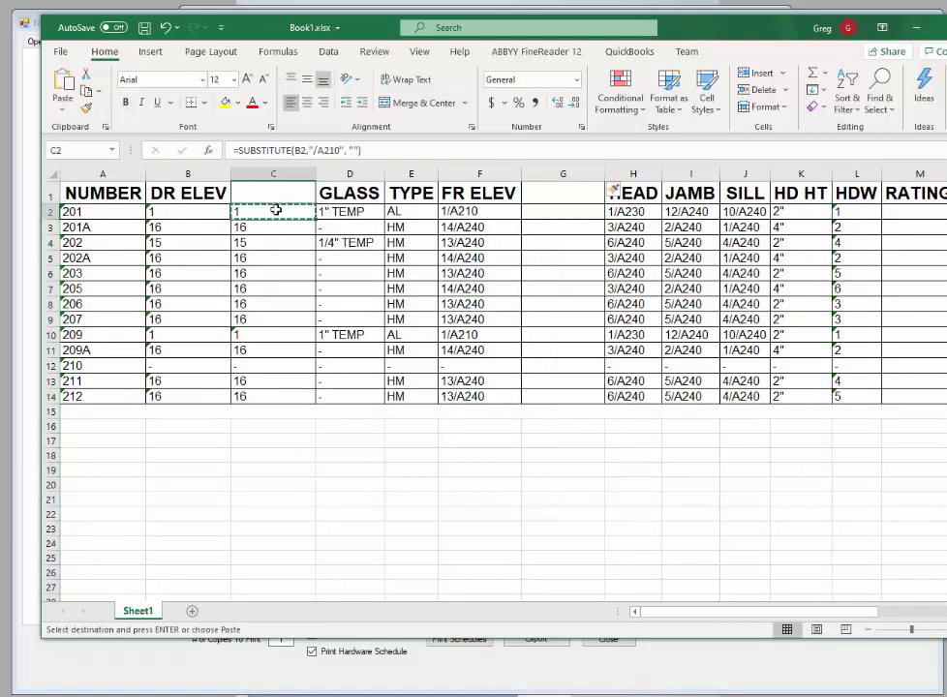
pyautogui.click(554, 212)
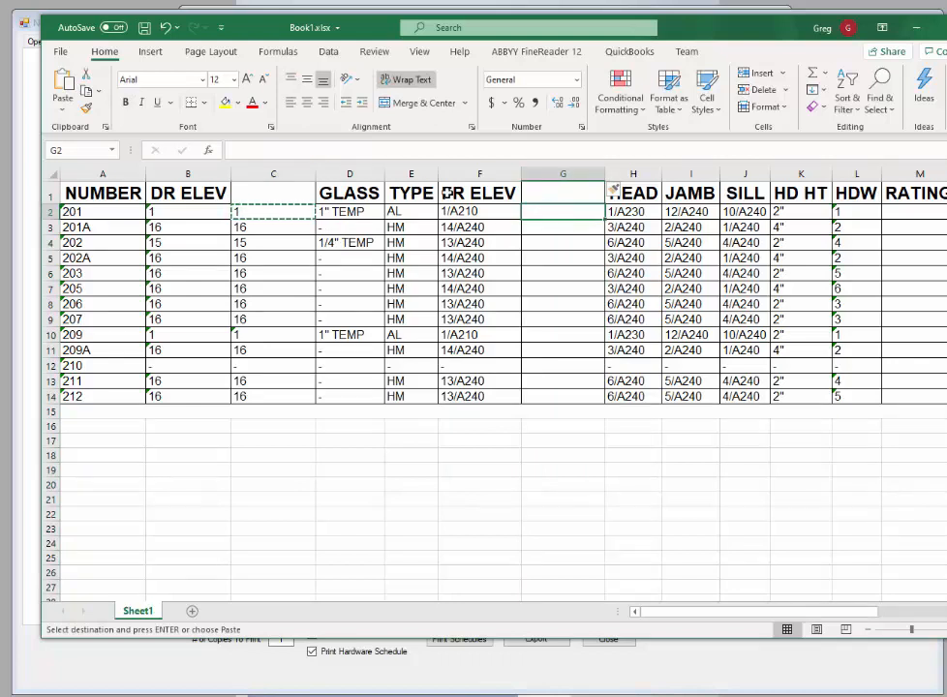
pyautogui.hotkey('ctrl', 'v')
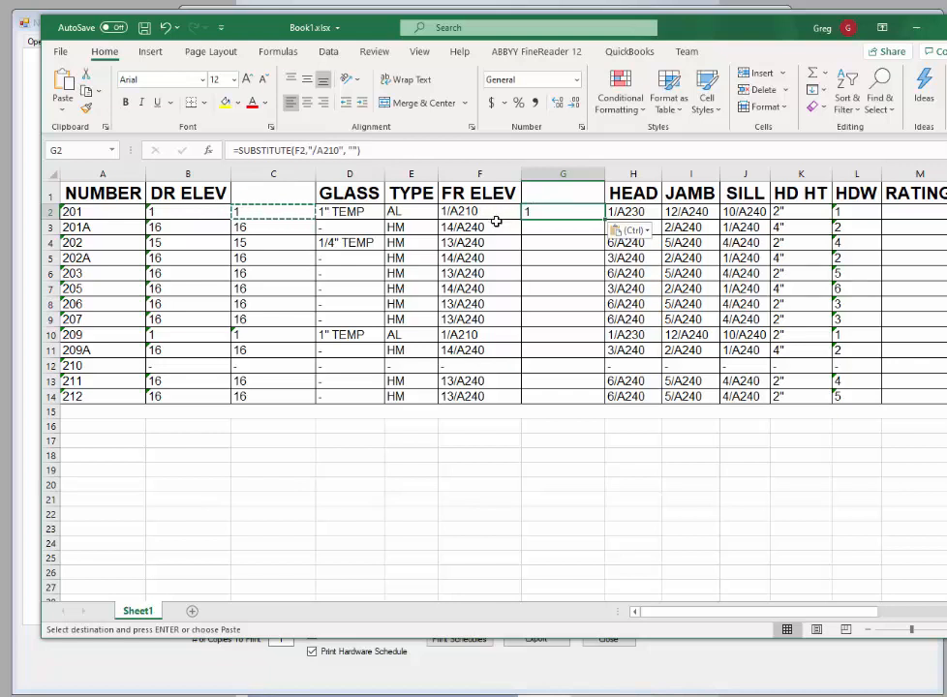
pyautogui.click(551, 336)
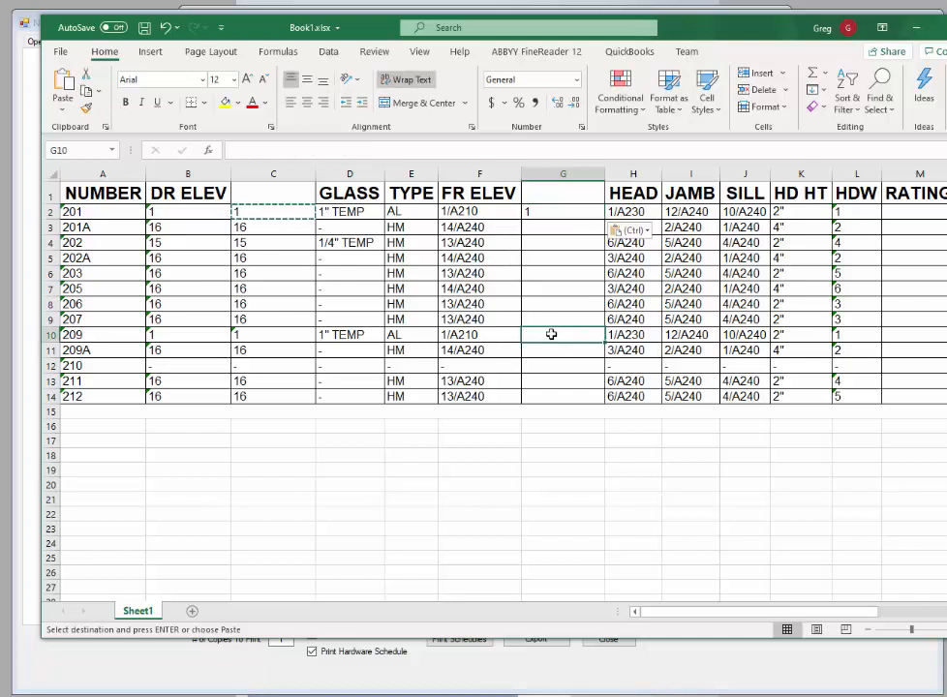
pyautogui.hotkey('ctrl', 'v')
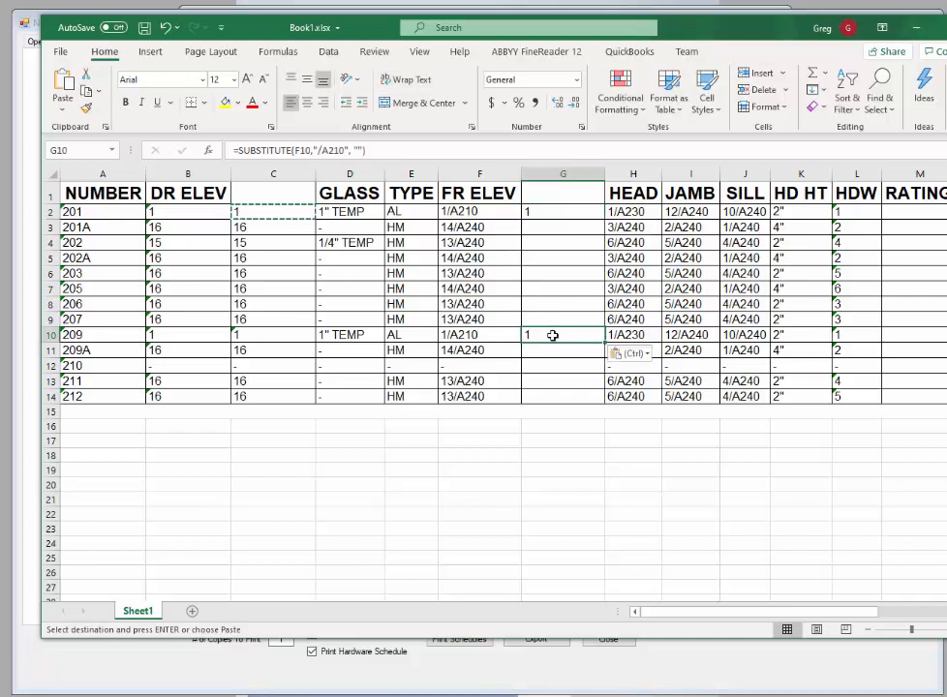
# Copy the "/A240" SUBSTITUTE formula from C3 into cells G3 through G9 and G11 through G14
pyautogui.click(262, 228)
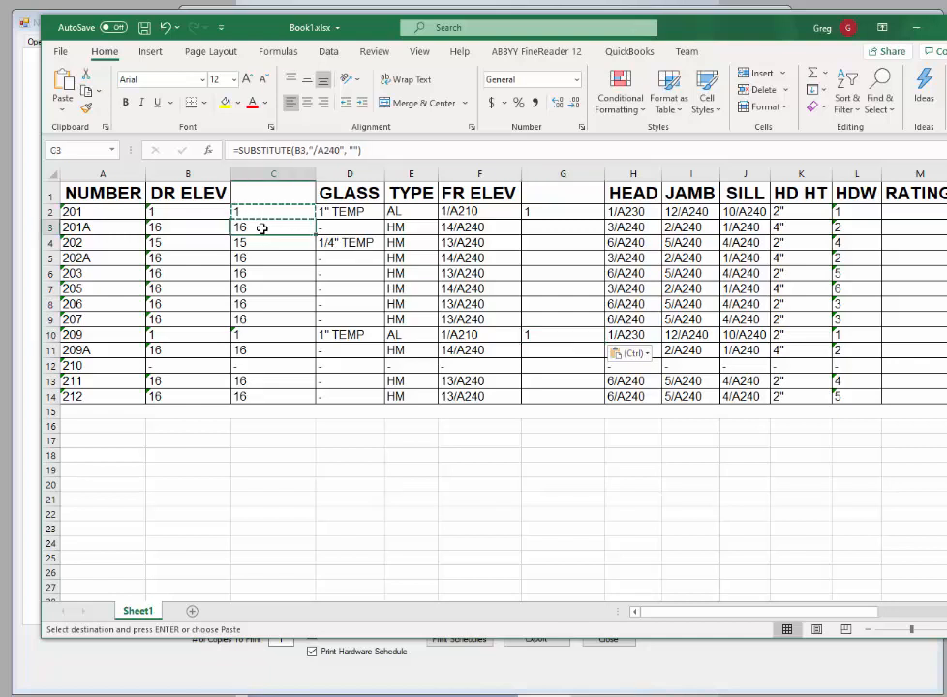
pyautogui.hotkey('ctrl', 'c')
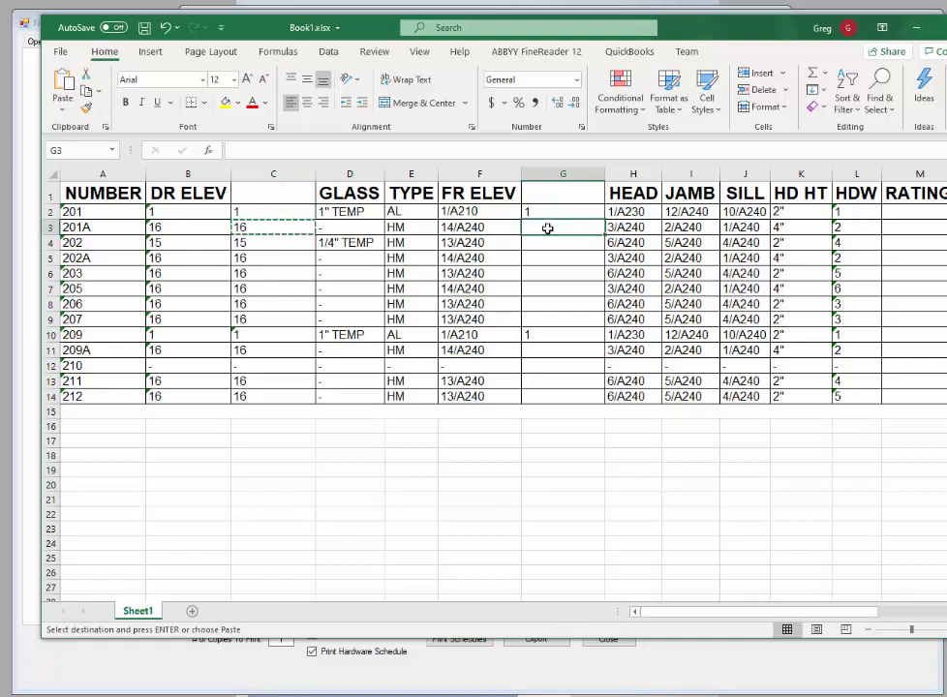
pyautogui.moveTo(548, 228); pyautogui.dragTo(553, 315)
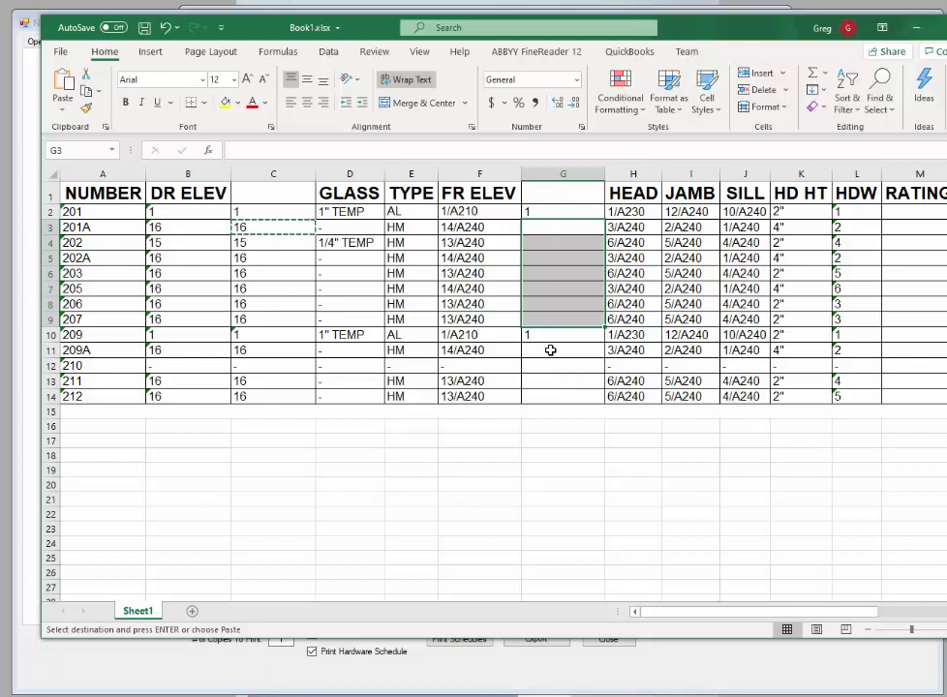
pyautogui.click(550, 350)
pyautogui.moveTo(550, 353); pyautogui.dragTo(555, 394)
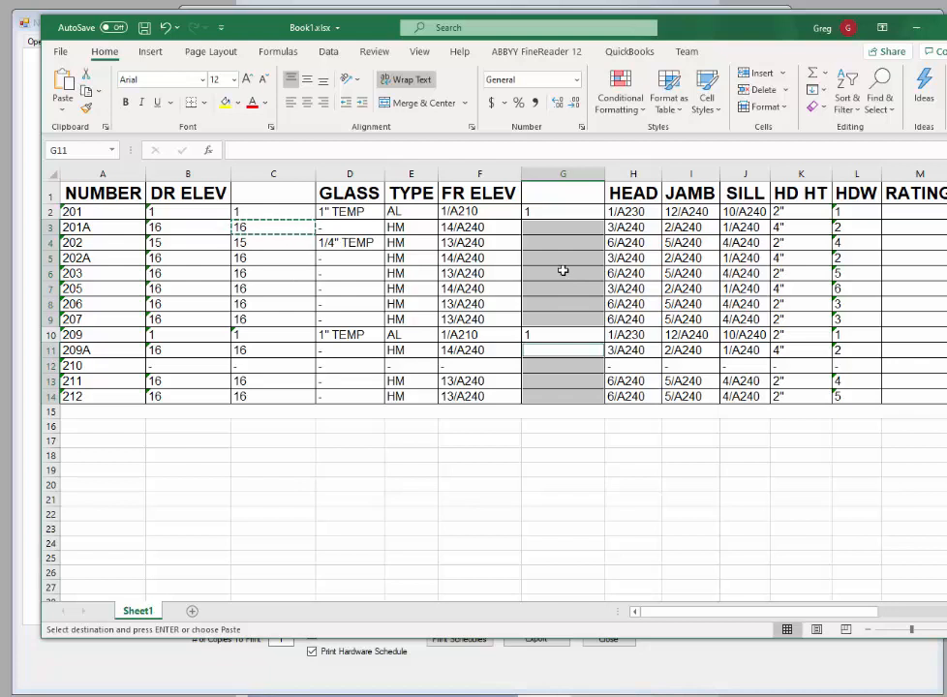
pyautogui.hotkey('ctrl', 'v')
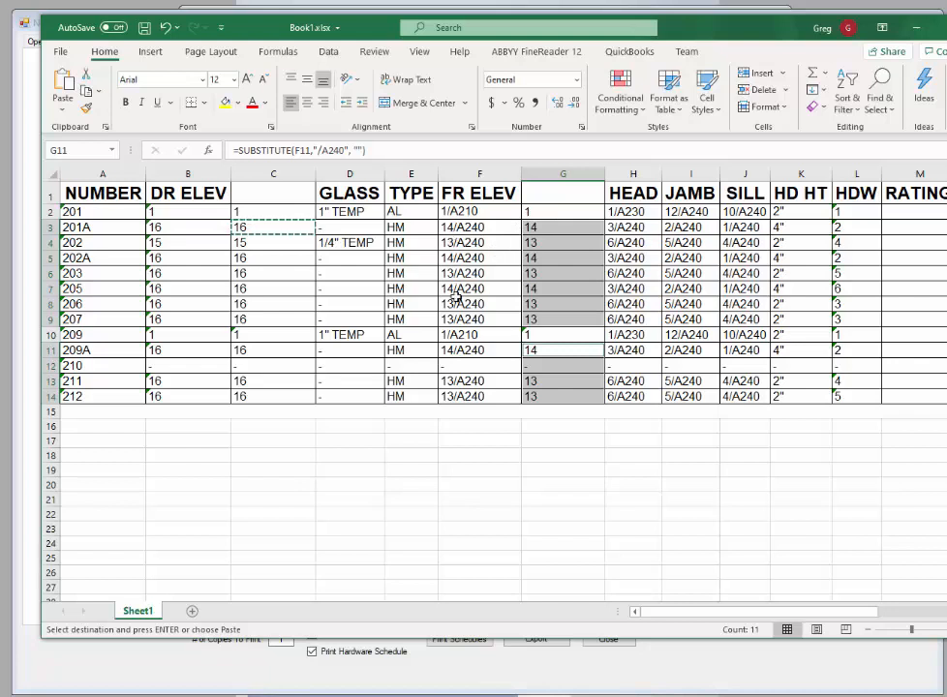
pyautogui.click(571, 210)
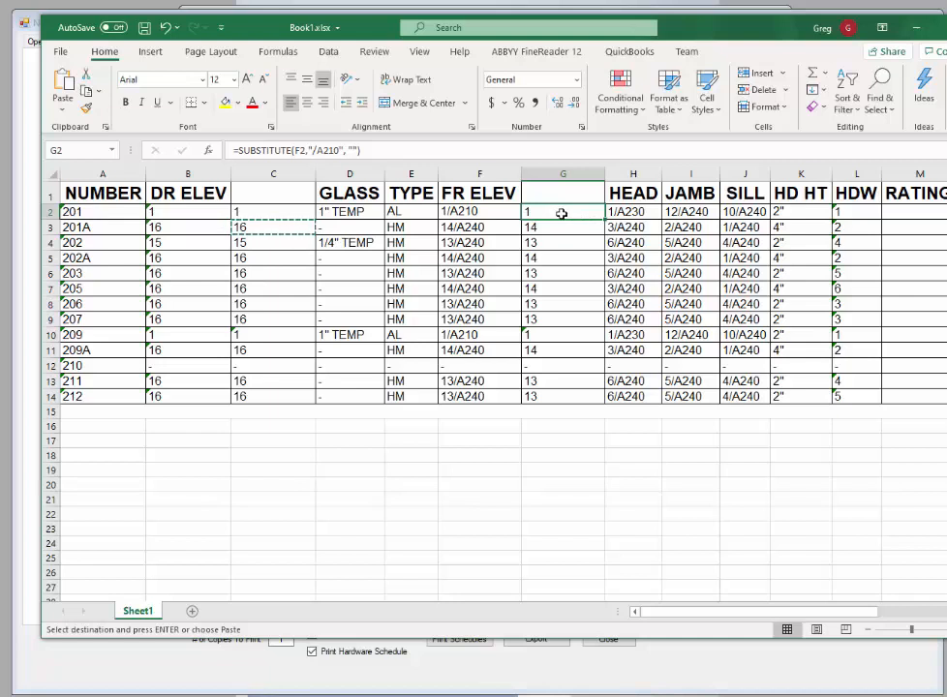
# Copy the helper results in G2:G14 and paste them as values over the FR ELEV entries in F2:F14
pyautogui.keyDown('shift'); pyautogui.click(565, 398); pyautogui.keyUp('shift')
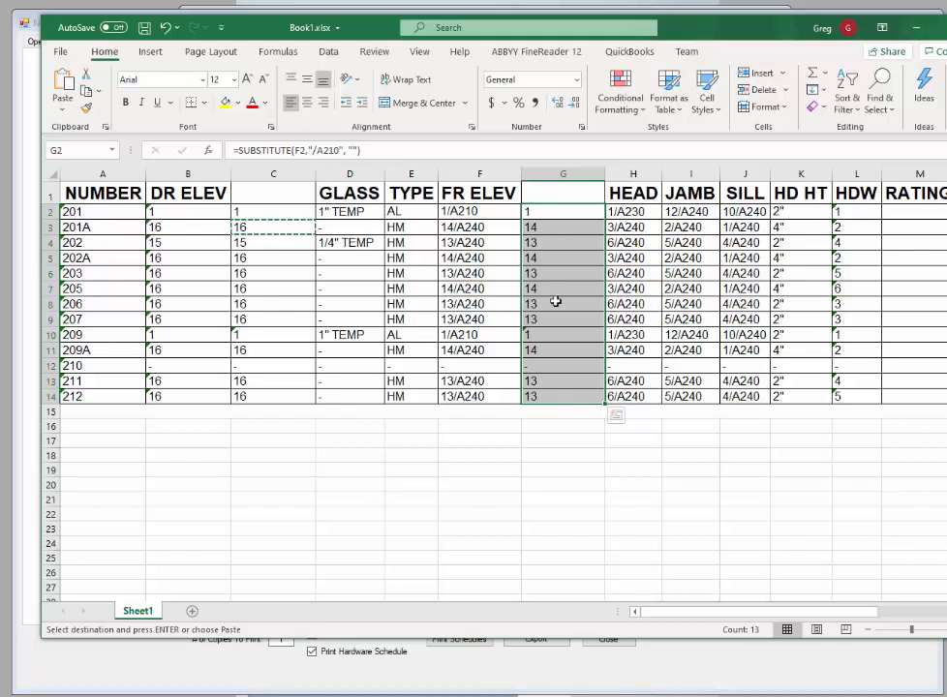
pyautogui.hotkey('ctrl', 'c')
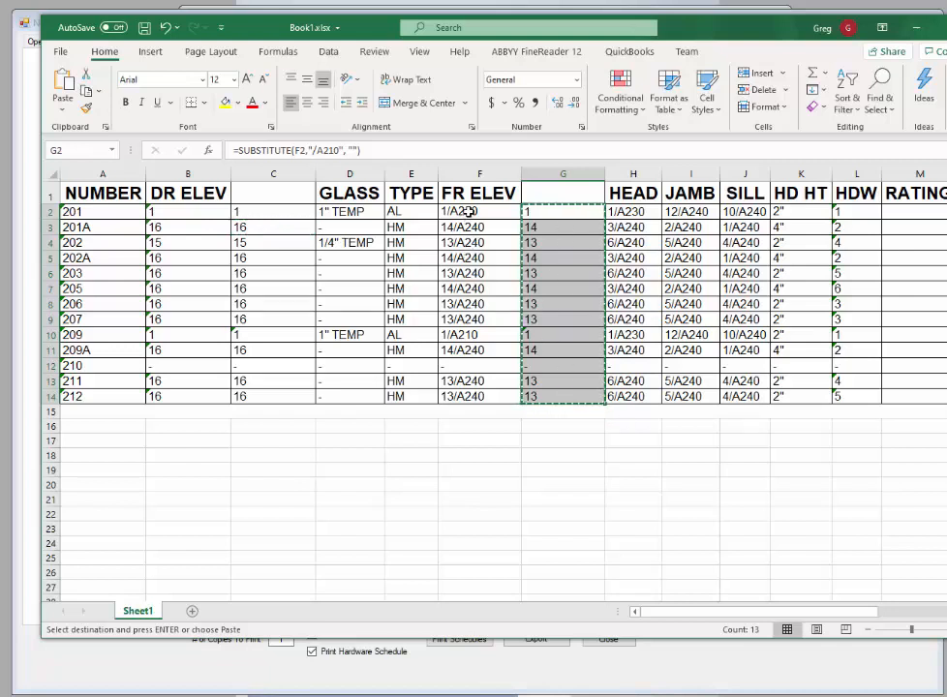
pyautogui.click(467, 211)
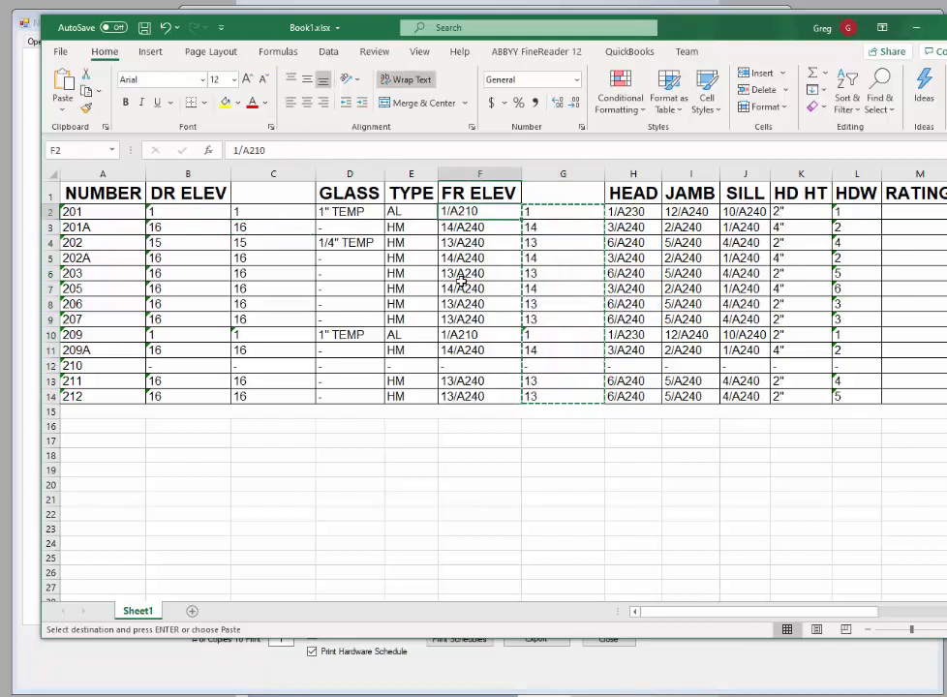
pyautogui.keyDown('shift'); pyautogui.click(468, 398); pyautogui.keyUp('shift')
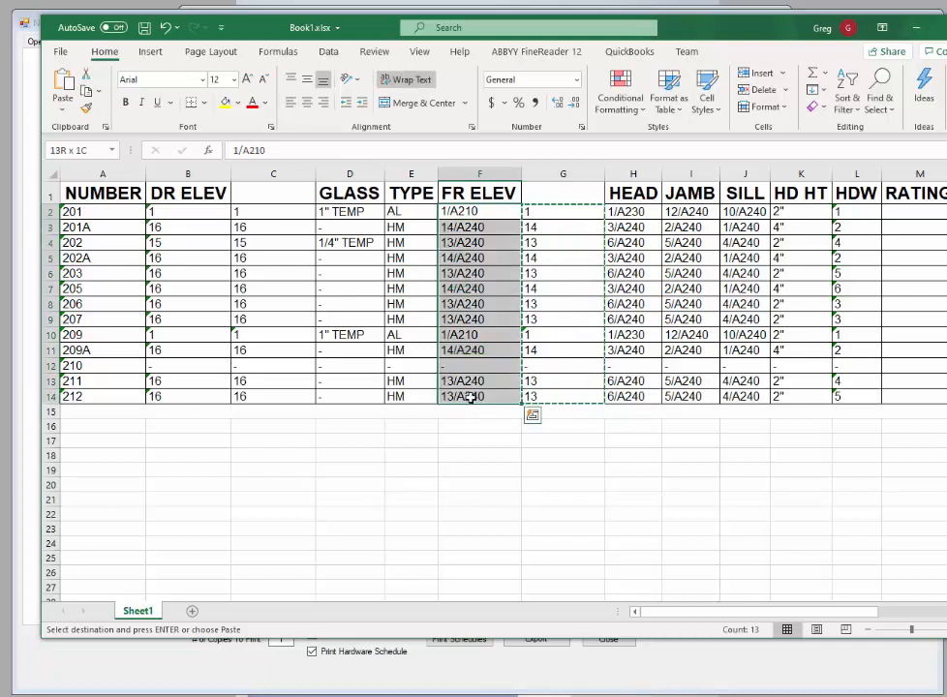
pyautogui.rightClick(469, 310)
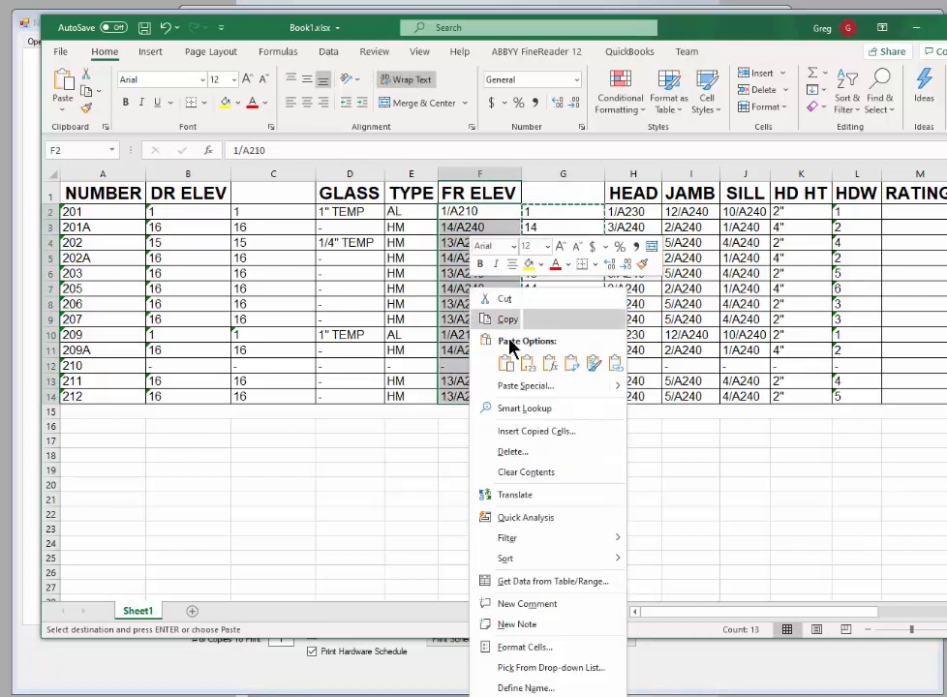
pyautogui.click(526, 364)
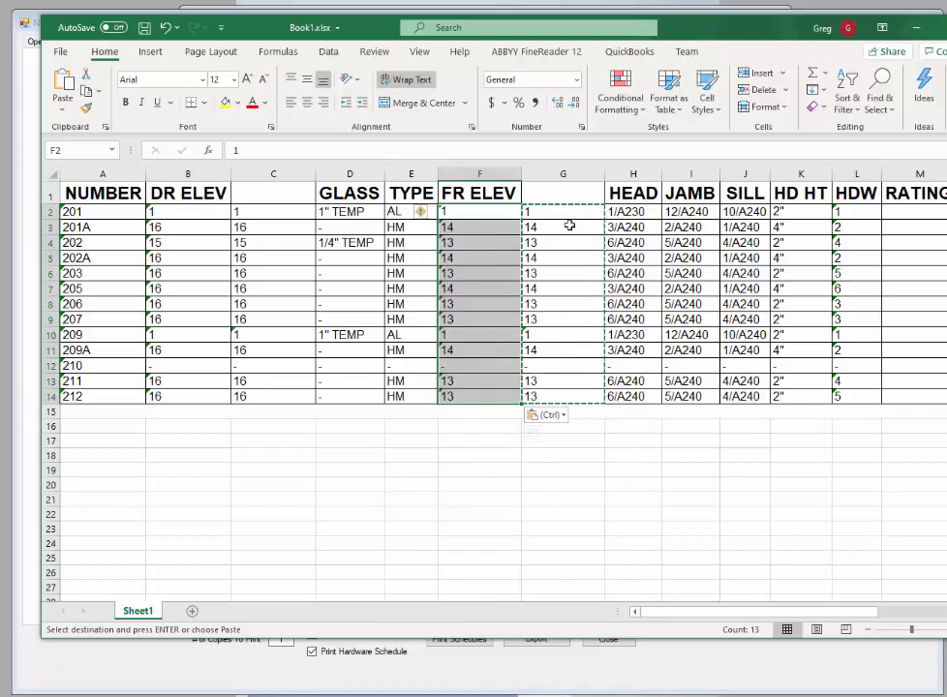
# Delete the two untitled helper columns beside FR ELEV and DR ELEV
pyautogui.click(558, 175)
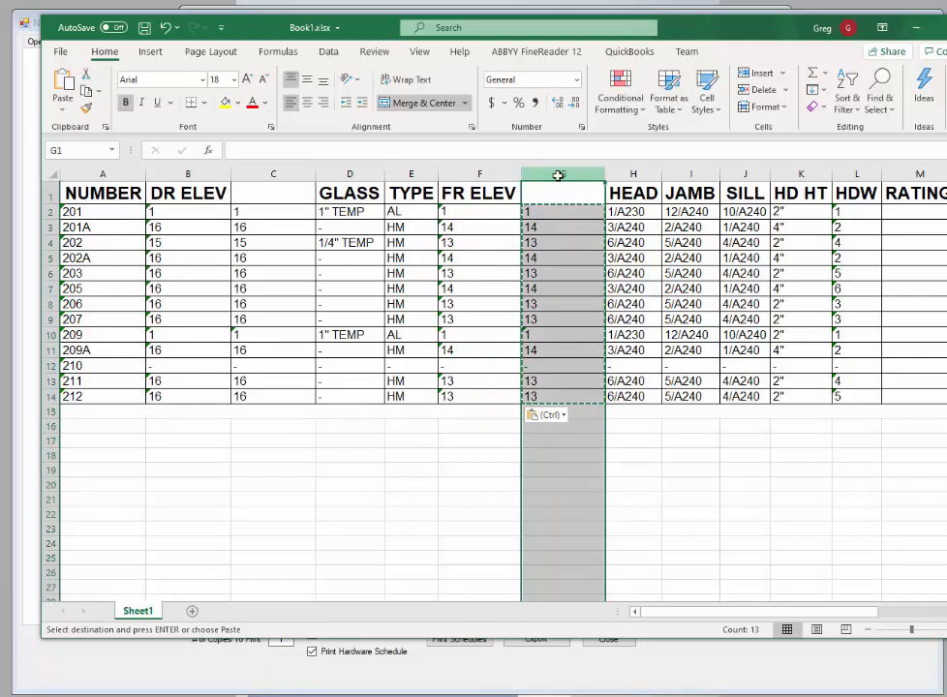
pyautogui.rightClick(559, 176)
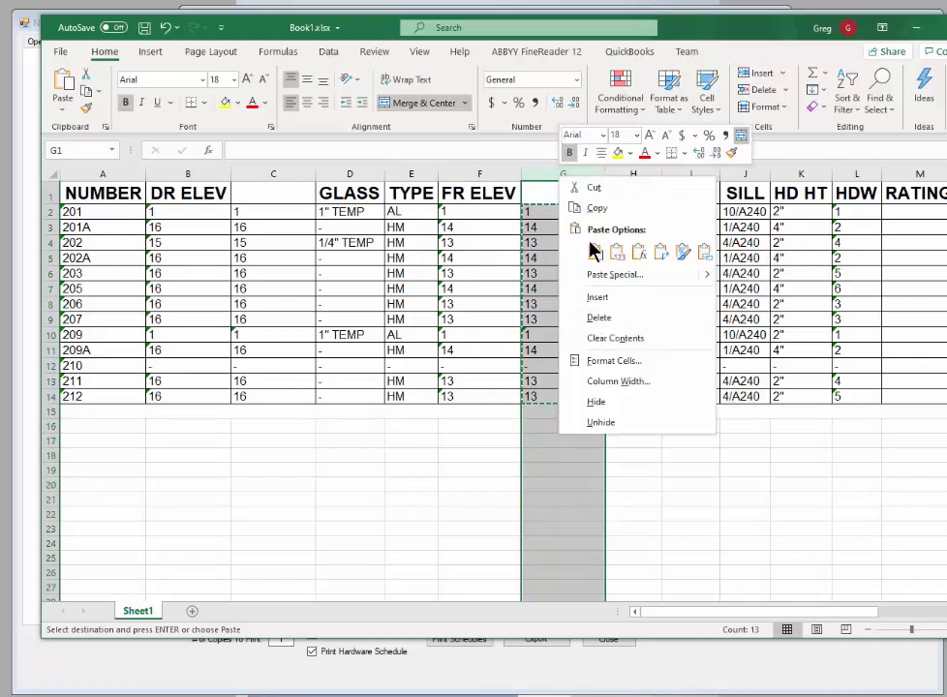
pyautogui.click(601, 318)
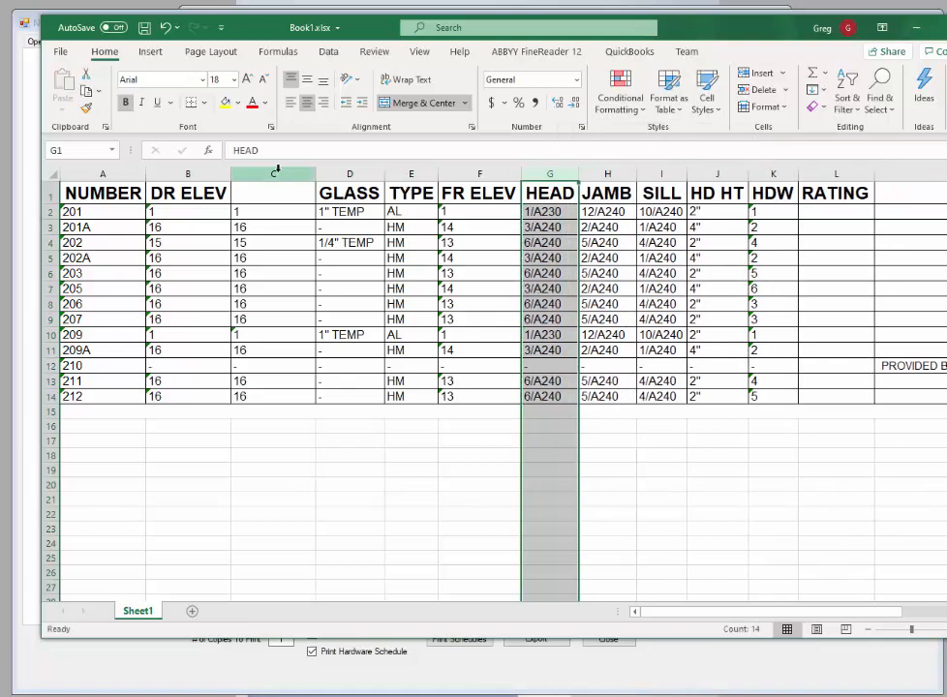
pyautogui.click(276, 174)
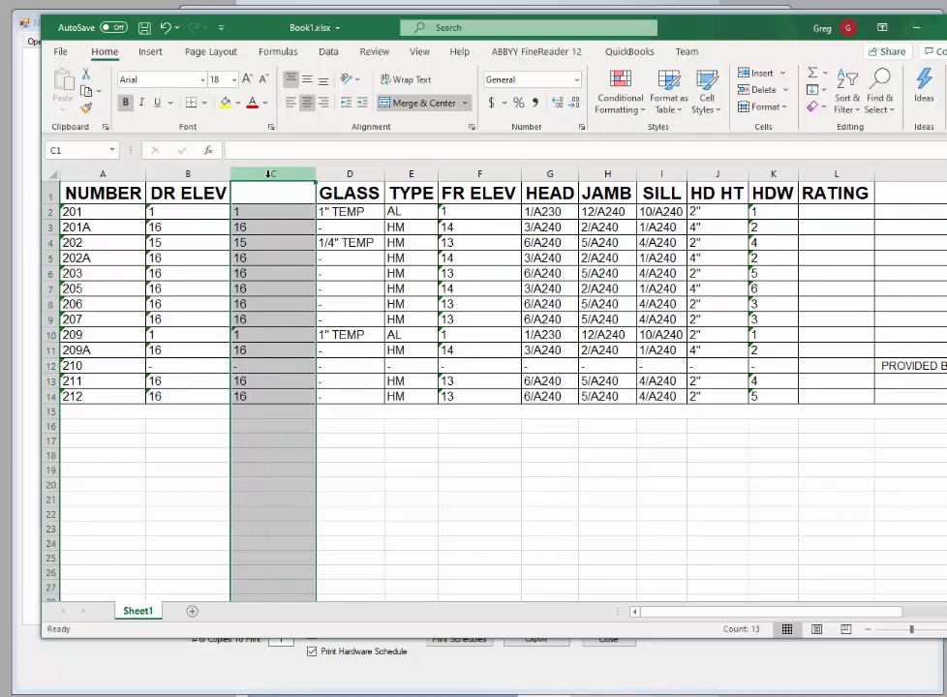
pyautogui.rightClick(268, 179)
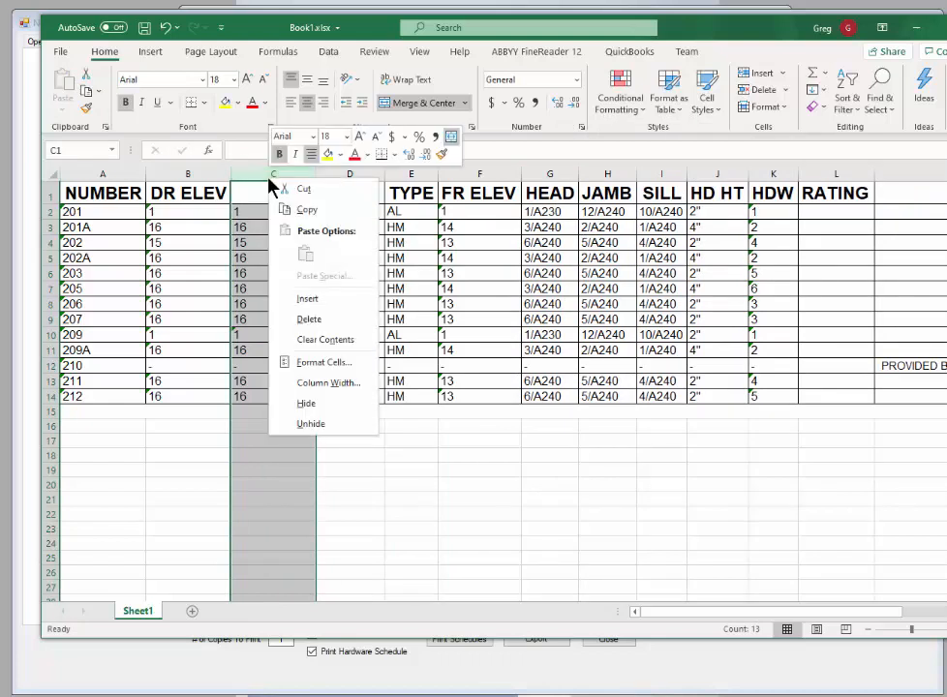
pyautogui.click(309, 319)
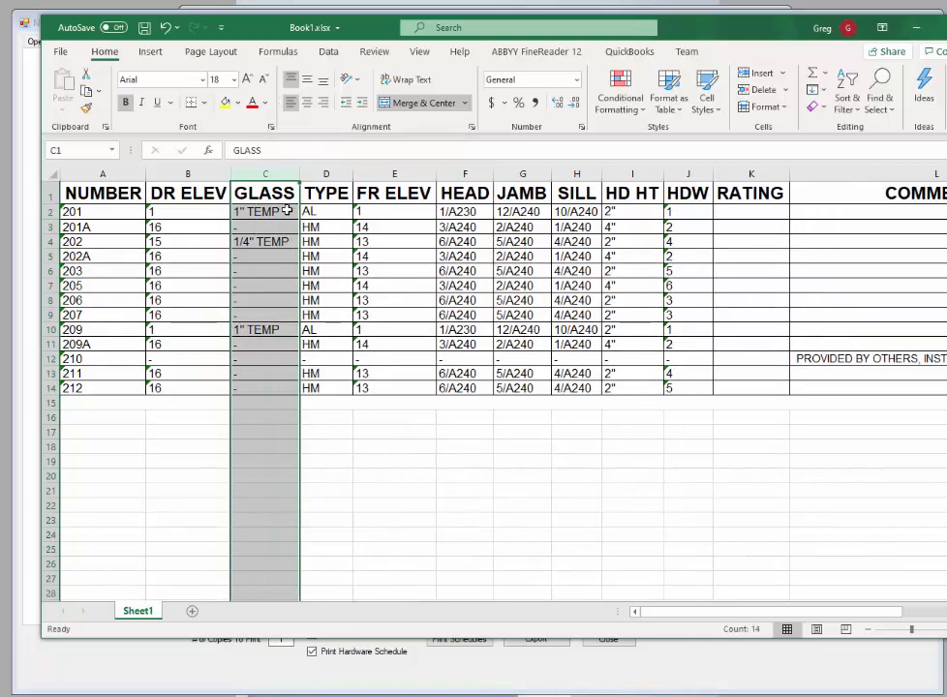
# Save the Book1.xlsx workbook and switch back to the Door Schedule window
pyautogui.click(410, 449)
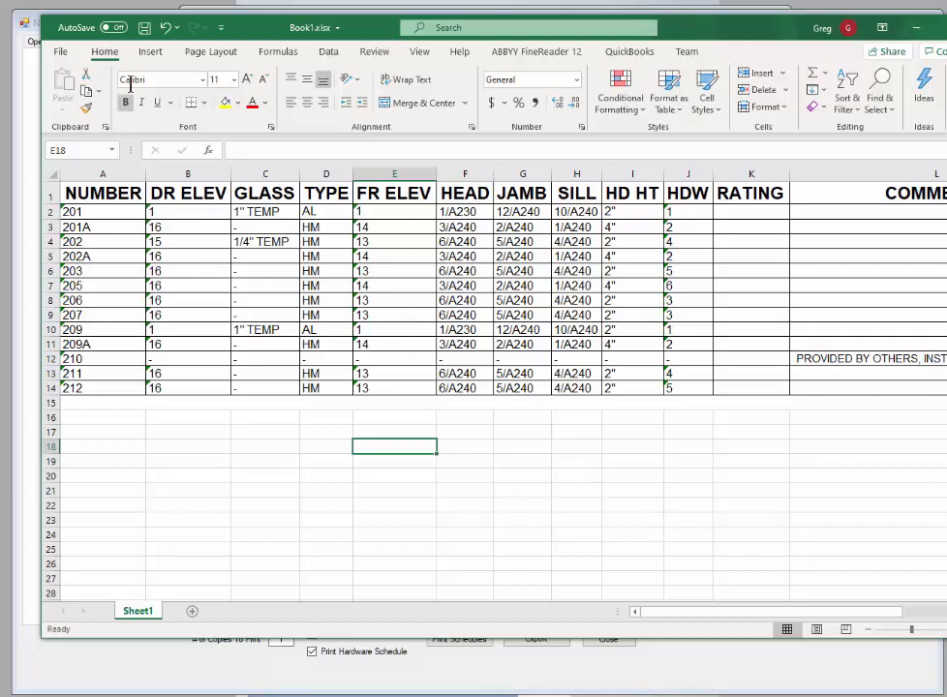
pyautogui.click(145, 30)
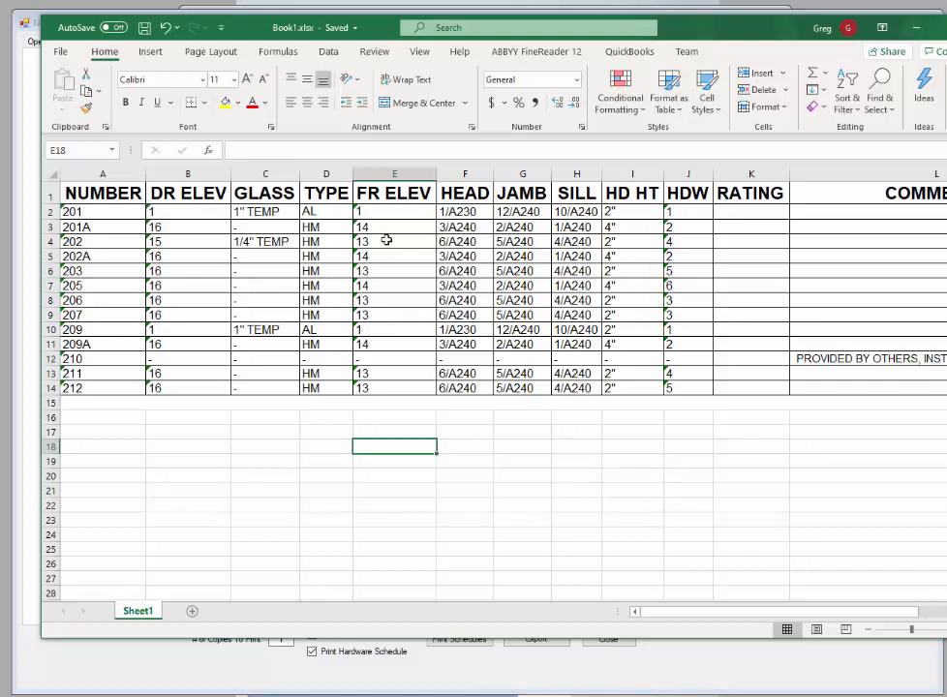
pyautogui.click(922, 29)
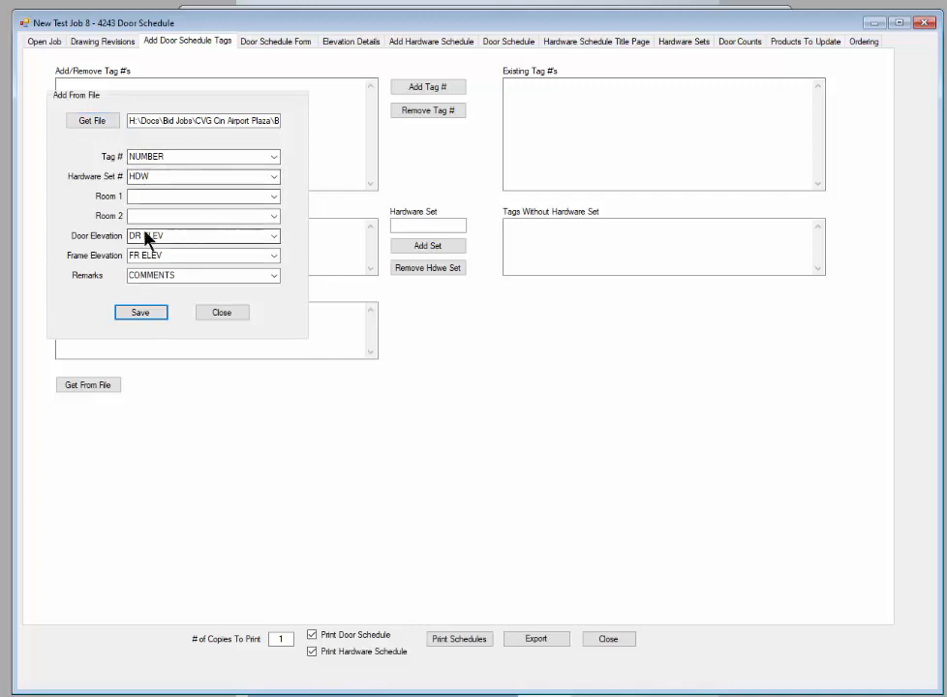
# Try to save the door schedule import with the existing column mappings
pyautogui.click(141, 315)
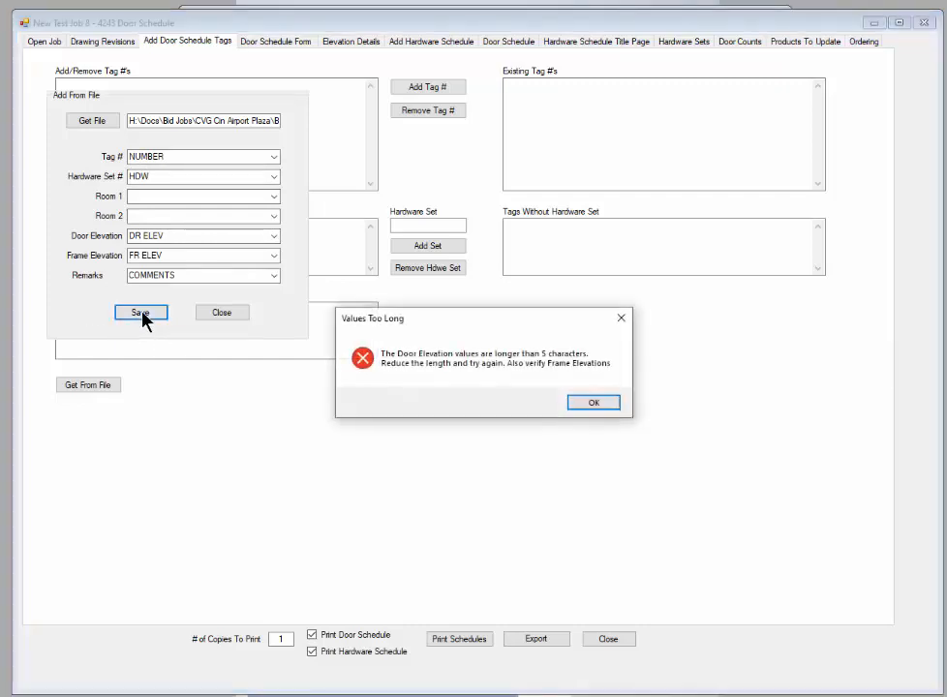
pyautogui.click(595, 401)
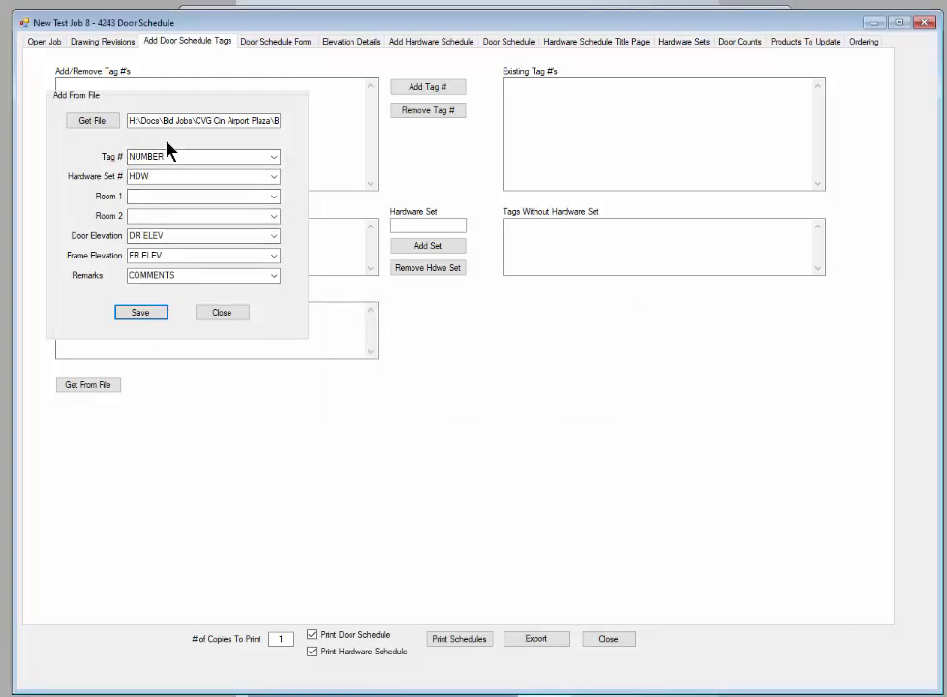
# Reload Book1.xlsx as the import file, and in Visual Studio resume LoadExcelFile from the strFileName assignment
pyautogui.click(93, 121)
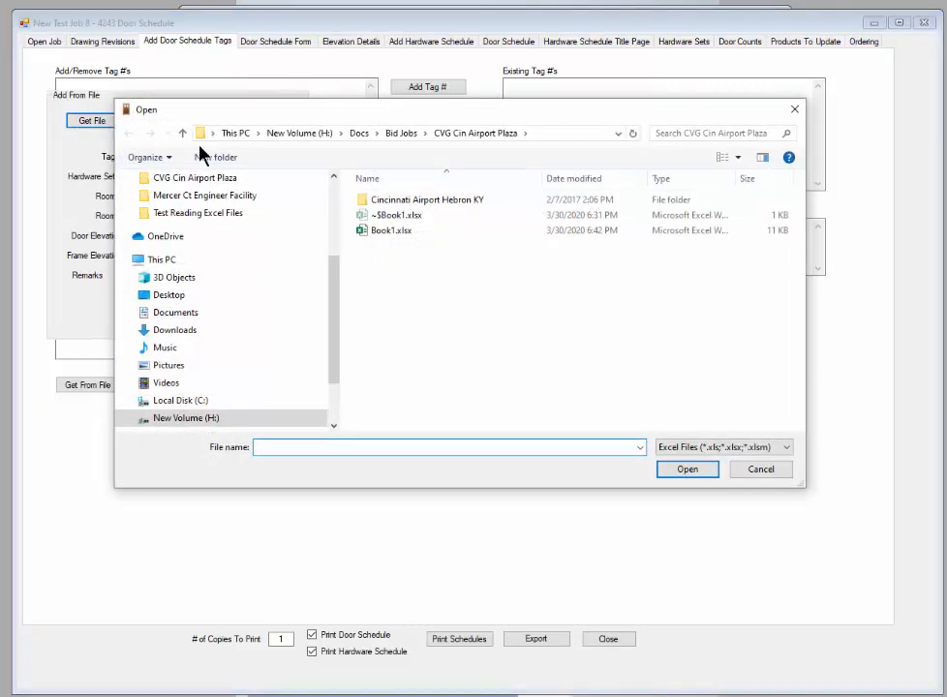
pyautogui.doubleClick(387, 233)
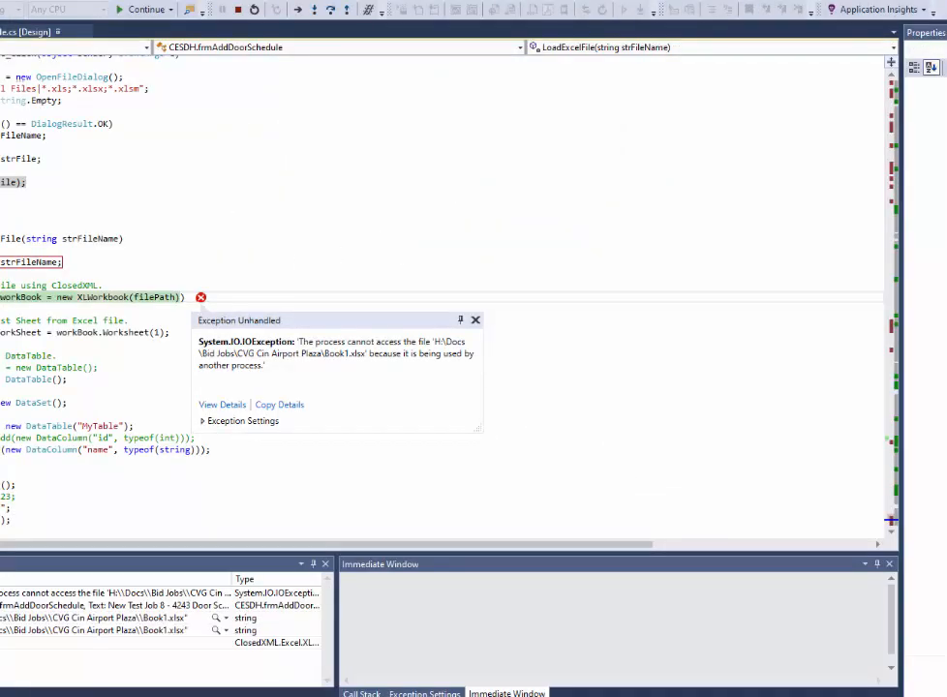
pyautogui.moveTo(0, 297); pyautogui.dragTo(0, 262)
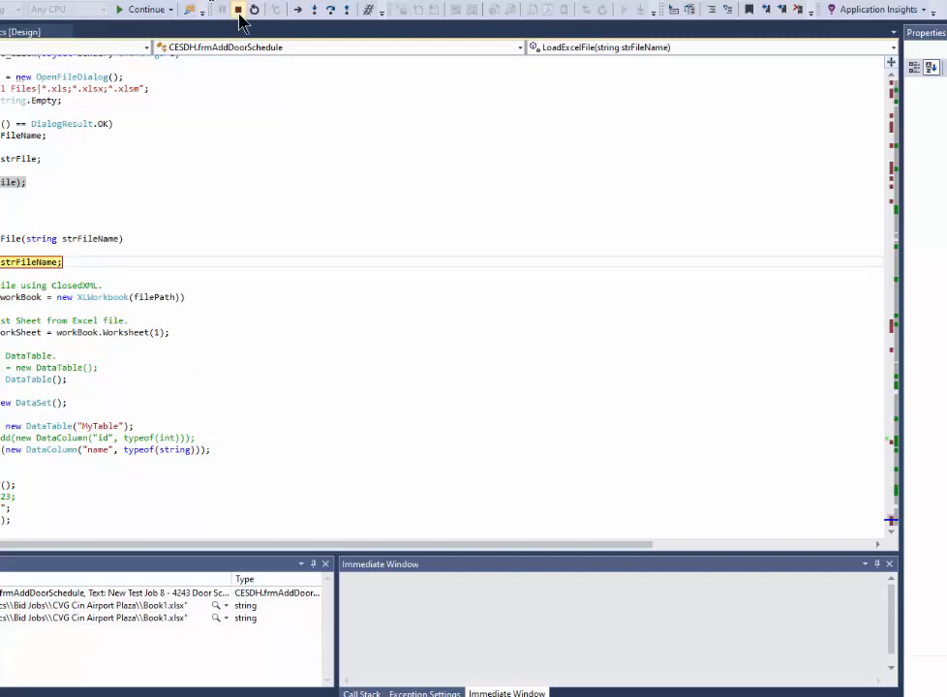
pyautogui.click(146, 11)
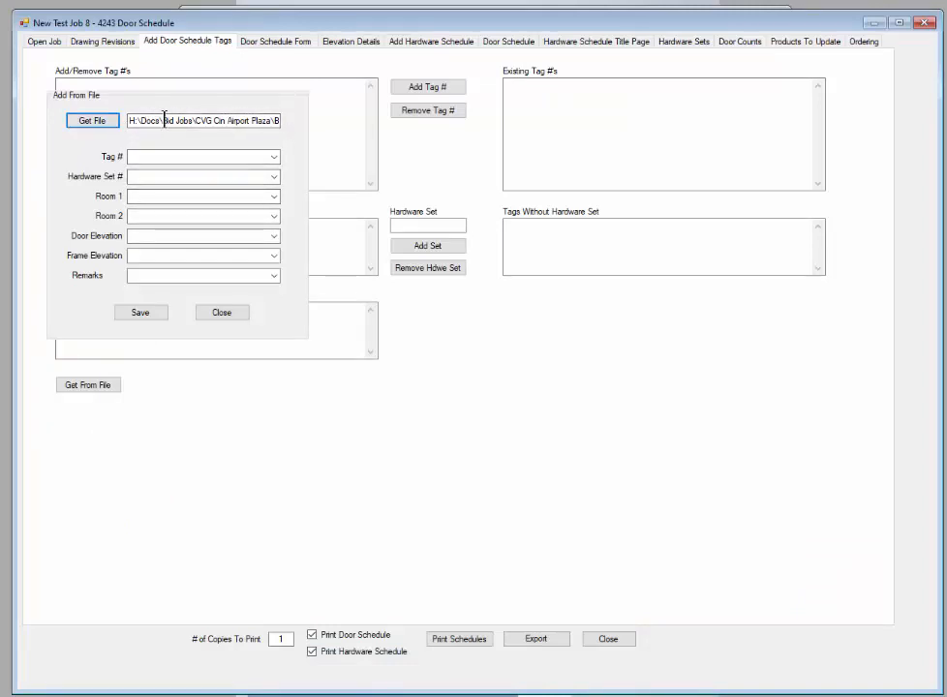
# Map Tag # to NUMBER, Hardware Set # to HDW, Door Elevation to DR ELEV, Frame Elevation to FR ELEV, and Remarks to COMMENTS
pyautogui.click(274, 158)
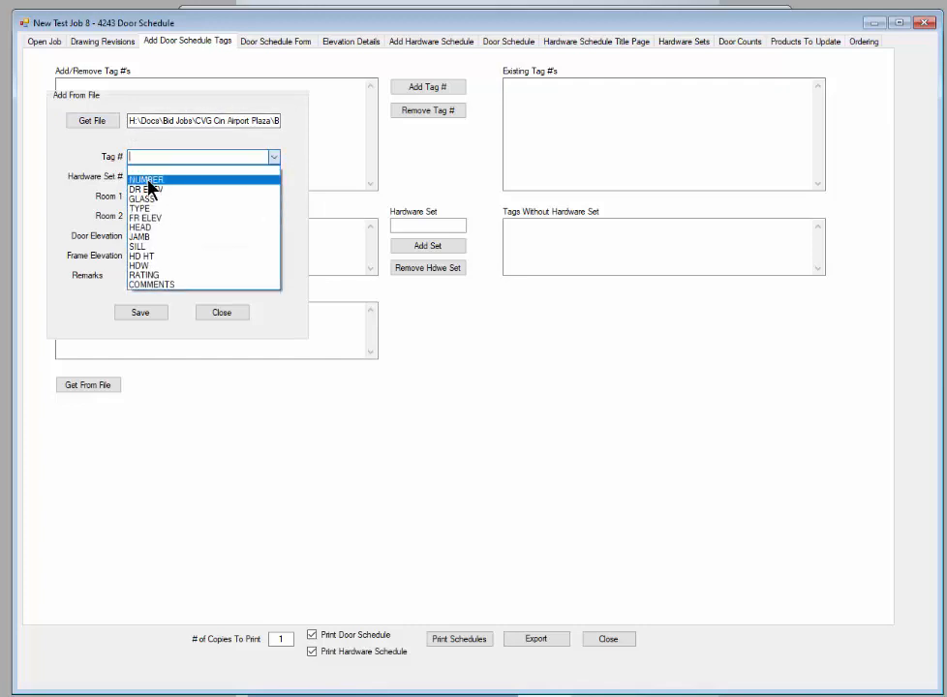
pyautogui.click(148, 181)
pyautogui.click(273, 177)
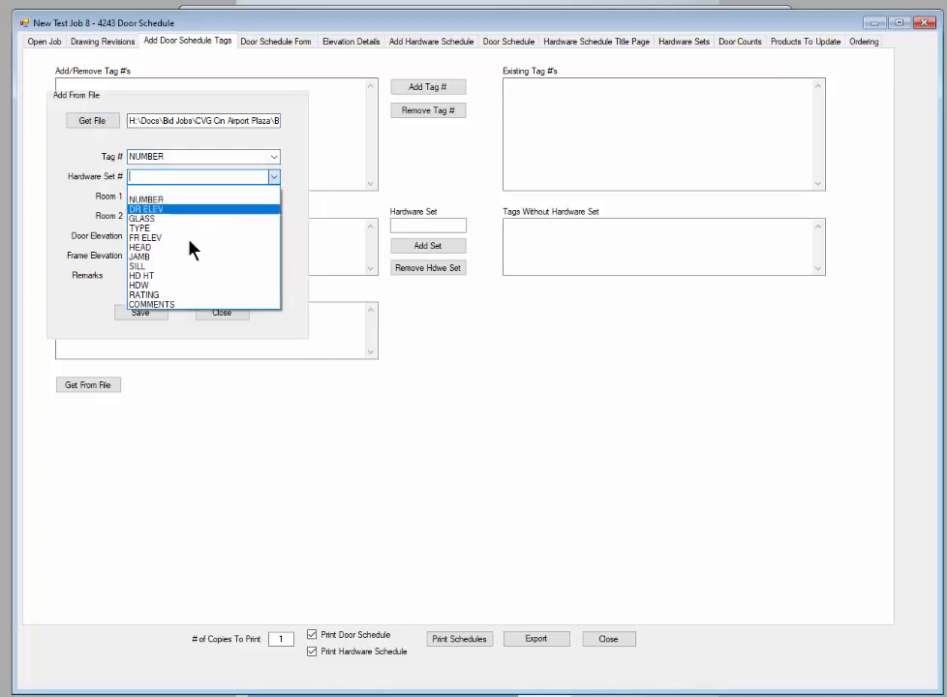
pyautogui.click(143, 288)
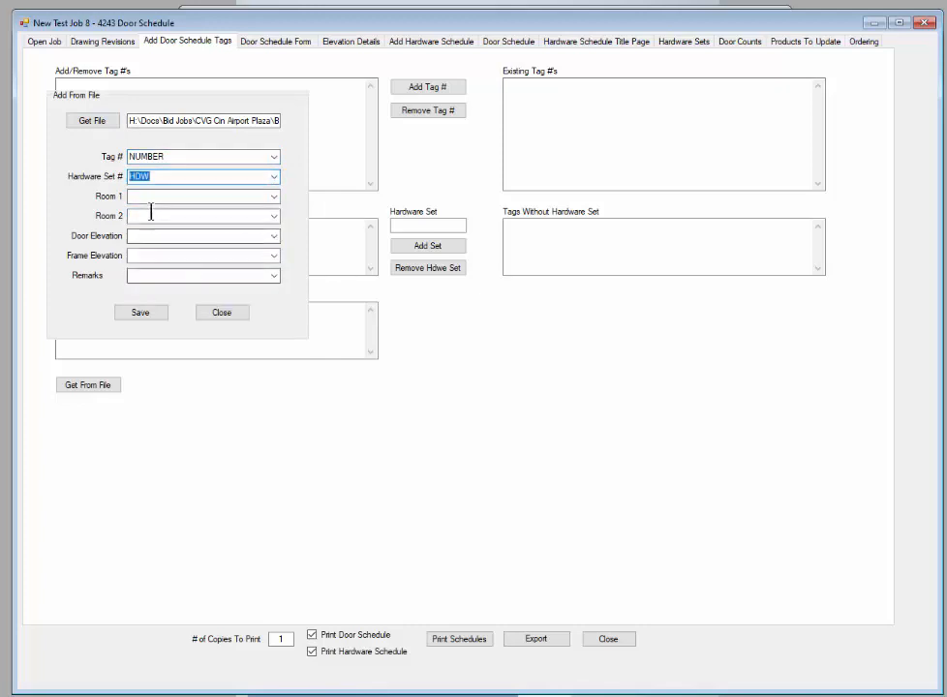
pyautogui.click(274, 238)
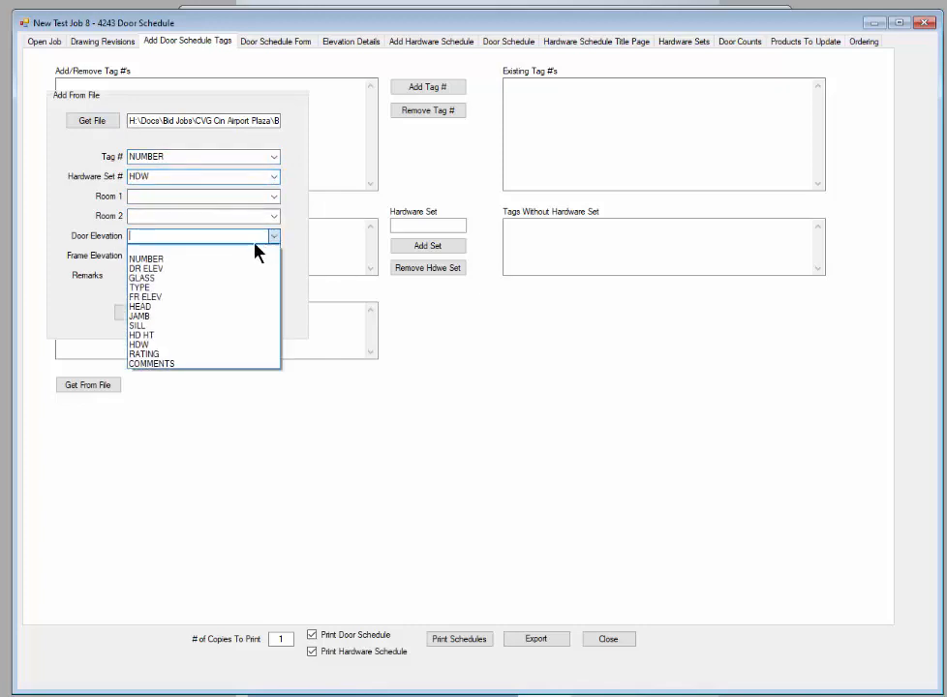
pyautogui.click(155, 276)
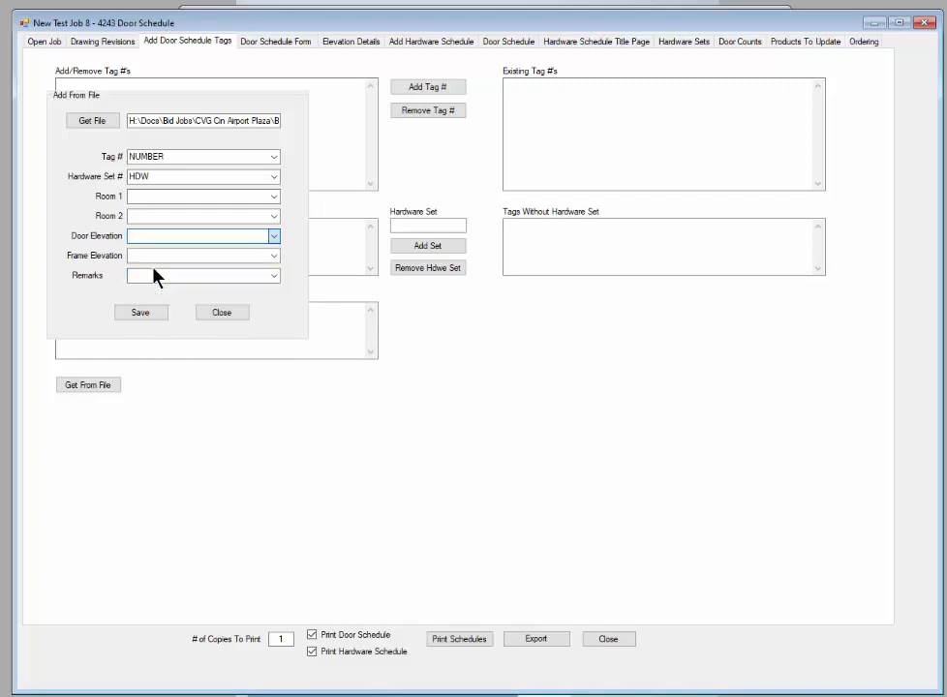
pyautogui.click(274, 257)
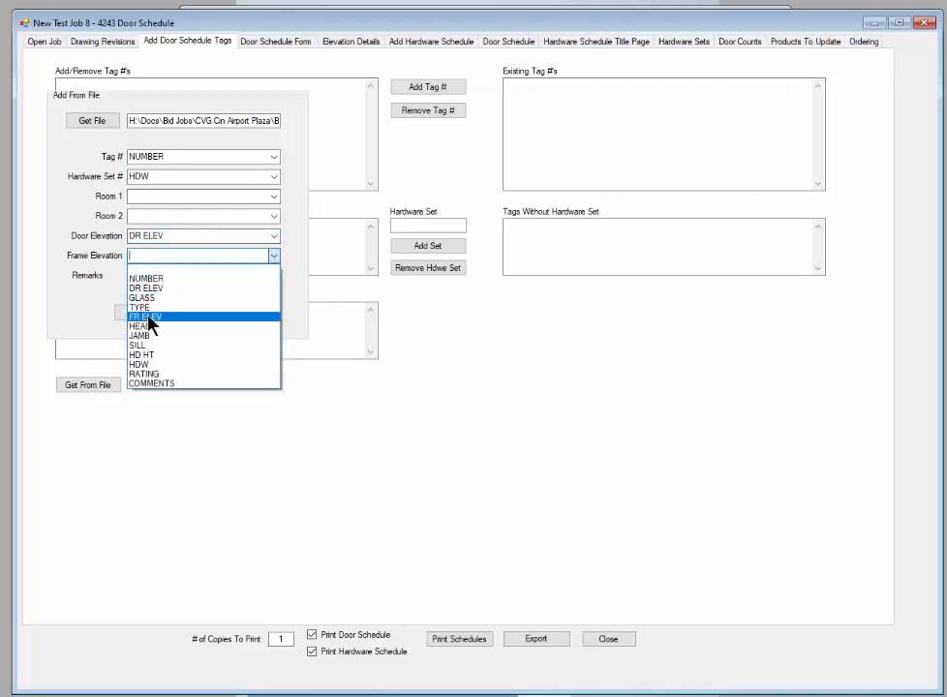
pyautogui.click(184, 317)
pyautogui.click(274, 275)
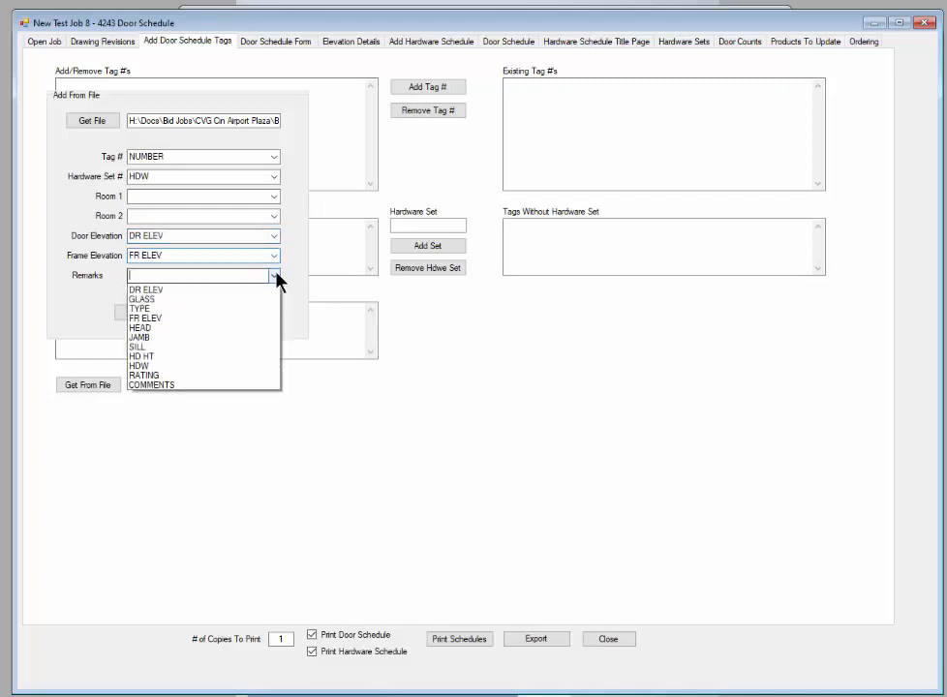
pyautogui.click(153, 405)
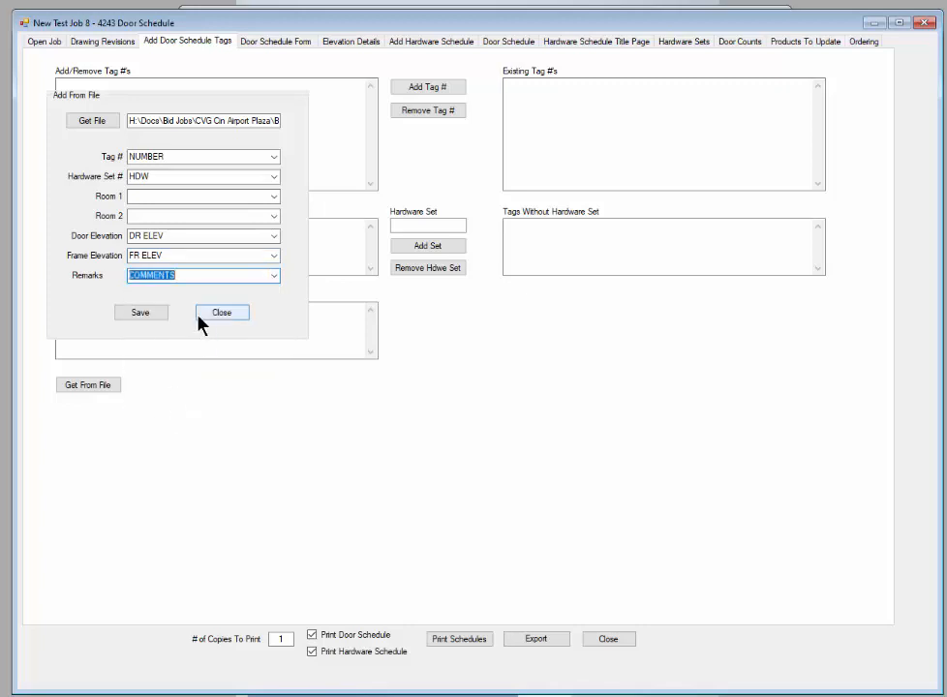
# Save the mapped door data into the job and close the Add From File form
pyautogui.click(144, 314)
pyautogui.click(141, 313)
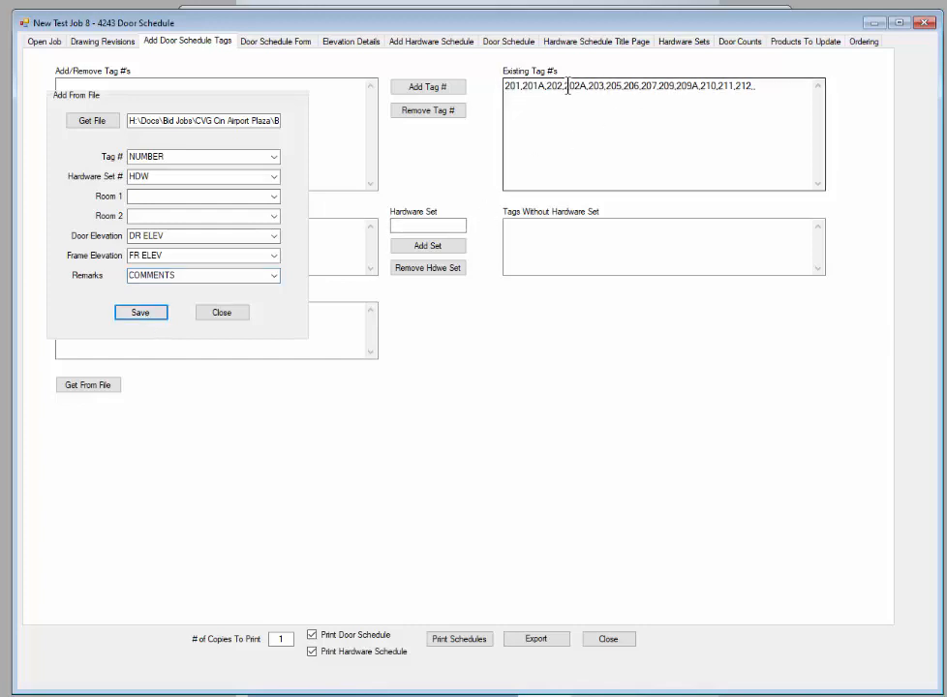
pyautogui.click(226, 315)
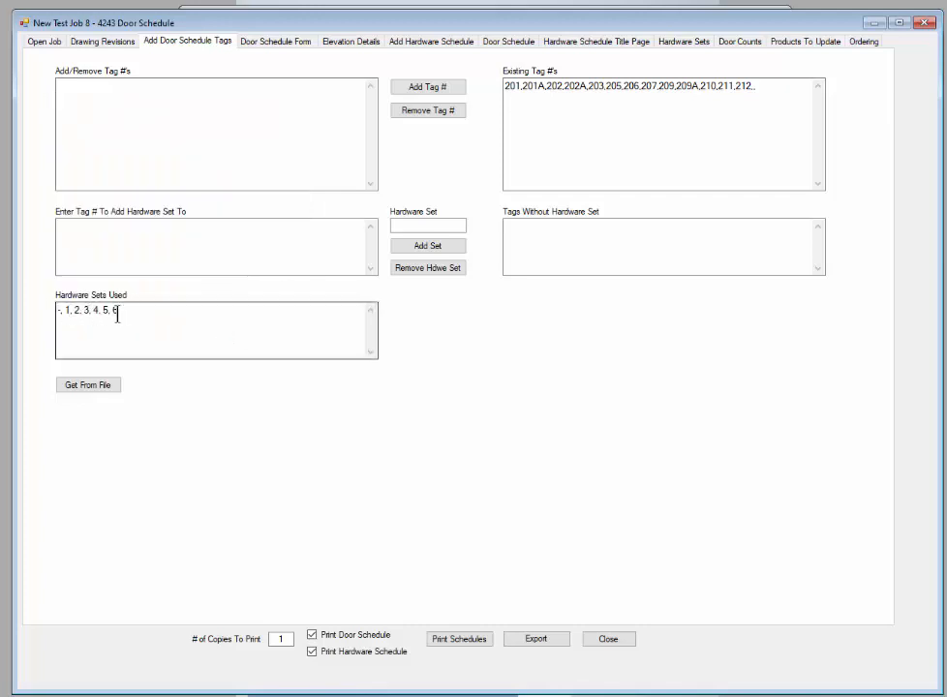
# Reopen Book1.xlsx in Excel and check the HDW entry for door 210 against the dash in Hardware Sets Used
pyautogui.click(58, 311)
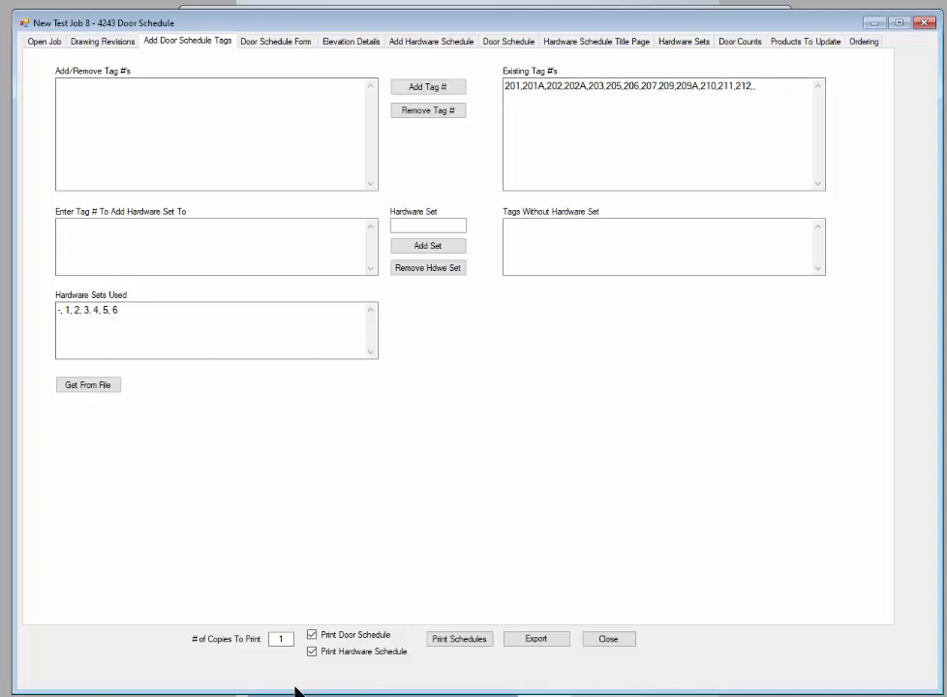
pyautogui.rightClick(261, 695)
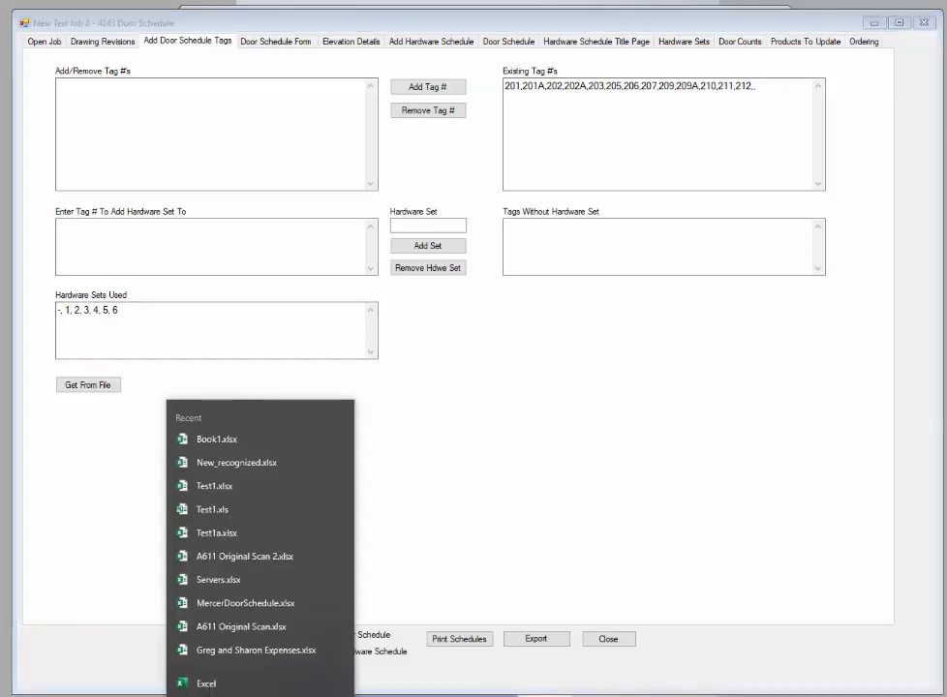
pyautogui.click(233, 443)
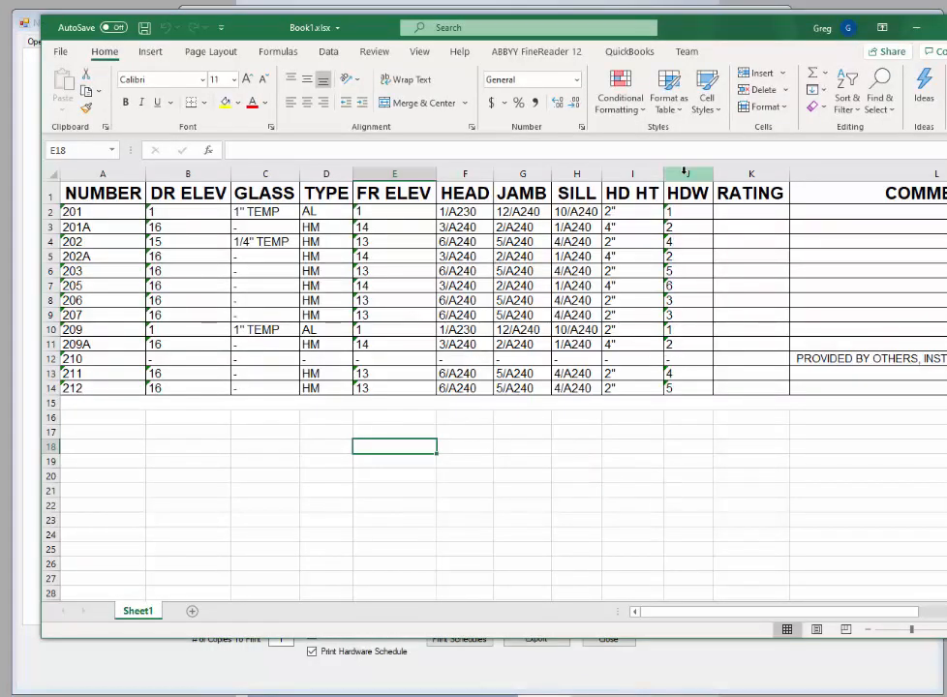
pyautogui.click(679, 358)
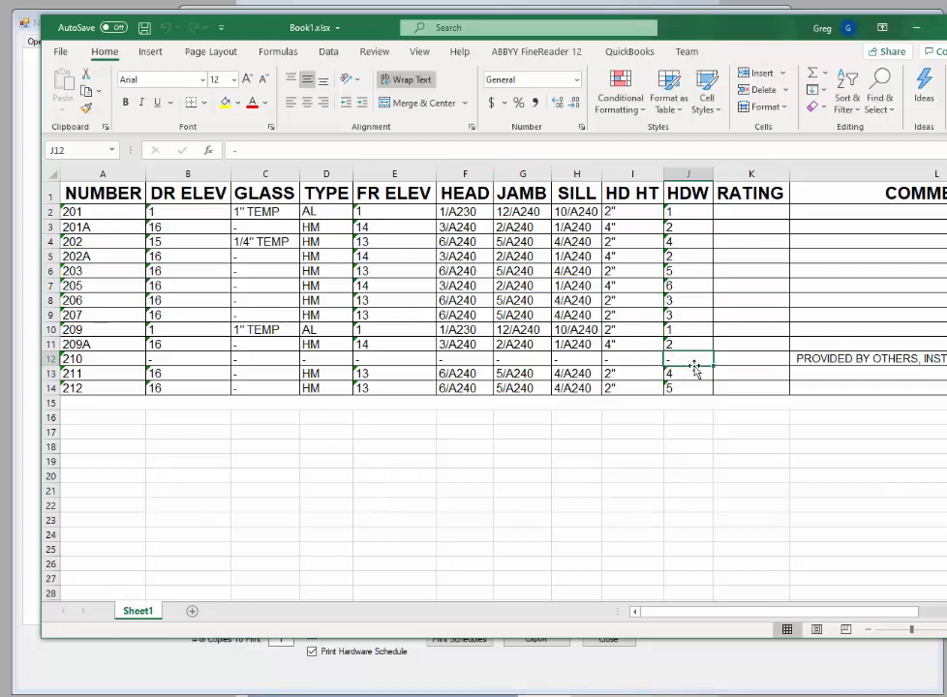
# Return to the job's door schedule tags and permanently remove the hardware set "-" from the door schedule and hardware sets
pyautogui.click(916, 35)
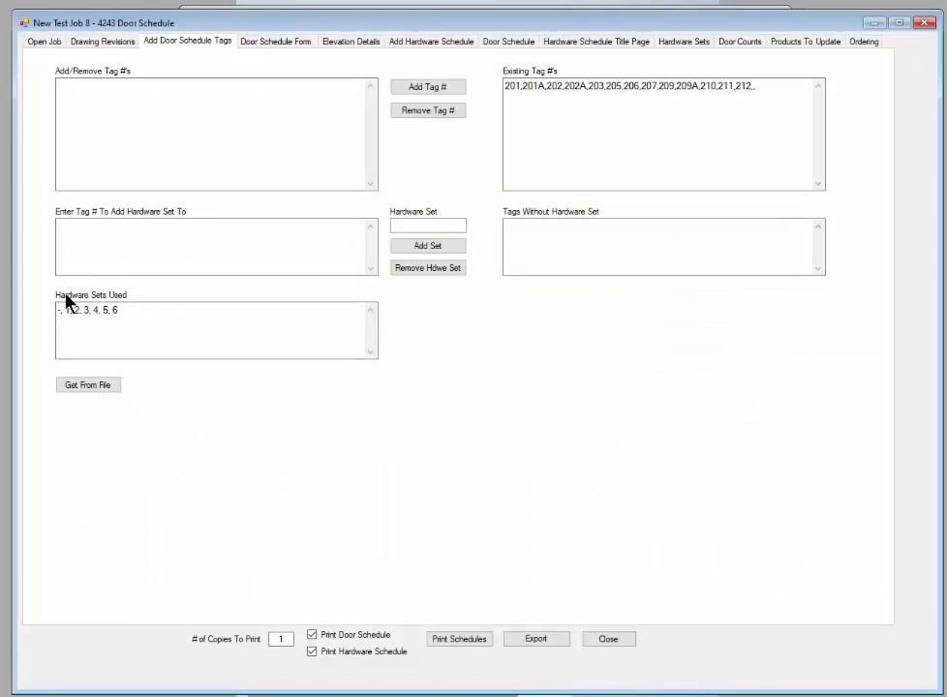
pyautogui.click(423, 225)
pyautogui.click(423, 270)
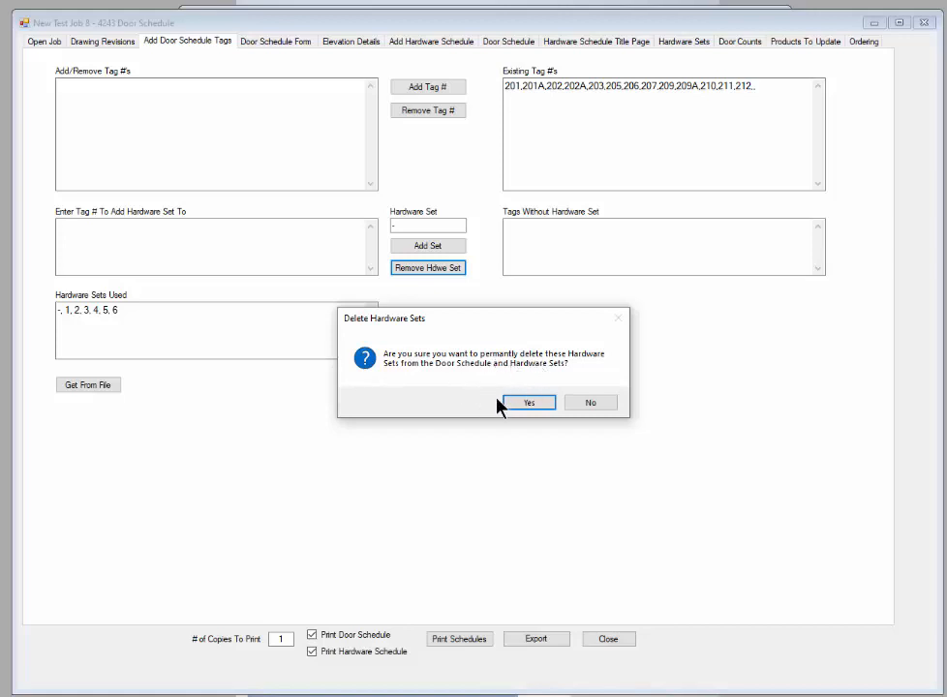
pyautogui.click(534, 404)
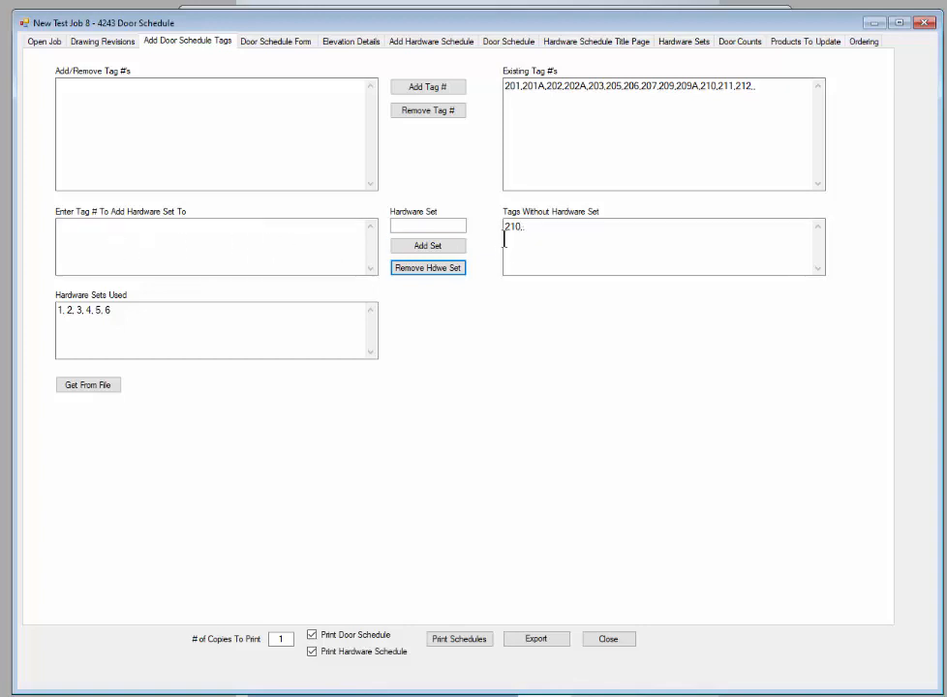
# Review the imported tags and their hardware sets in the Door Schedule Form list
pyautogui.click(72, 229)
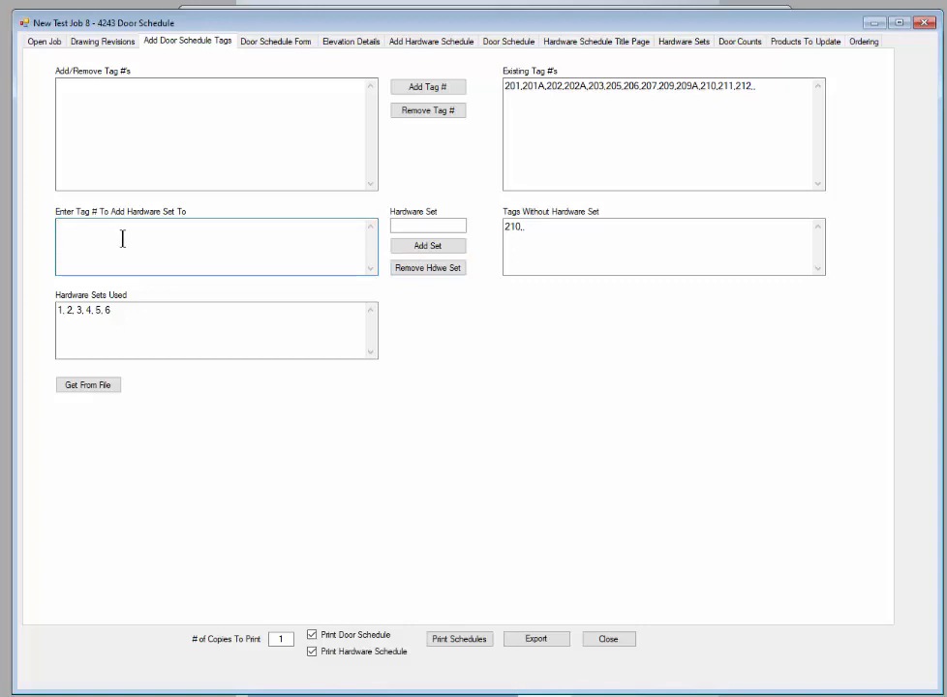
pyautogui.click(418, 224)
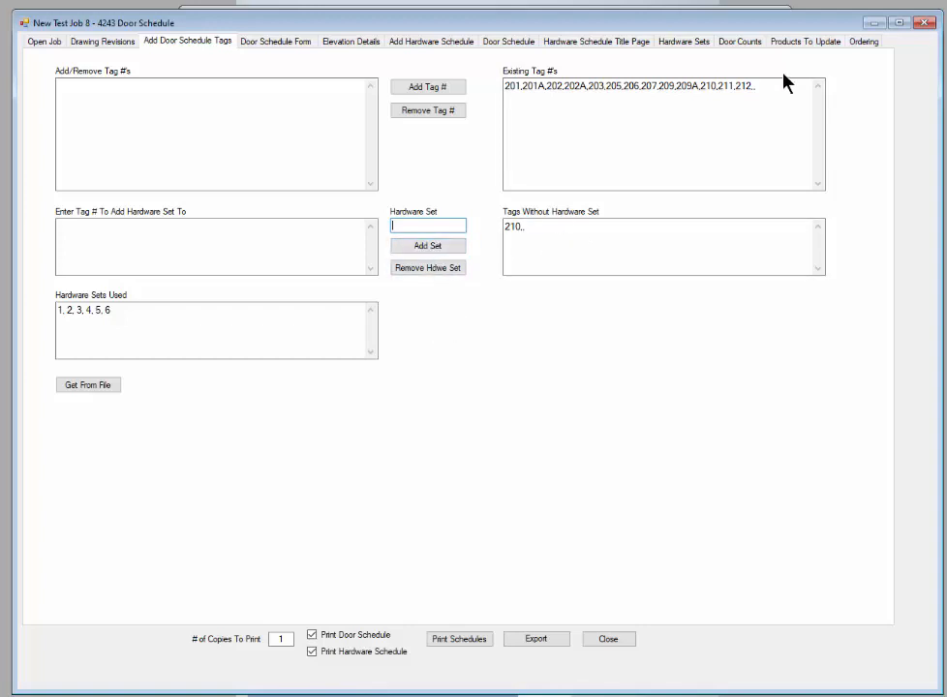
pyautogui.click(273, 45)
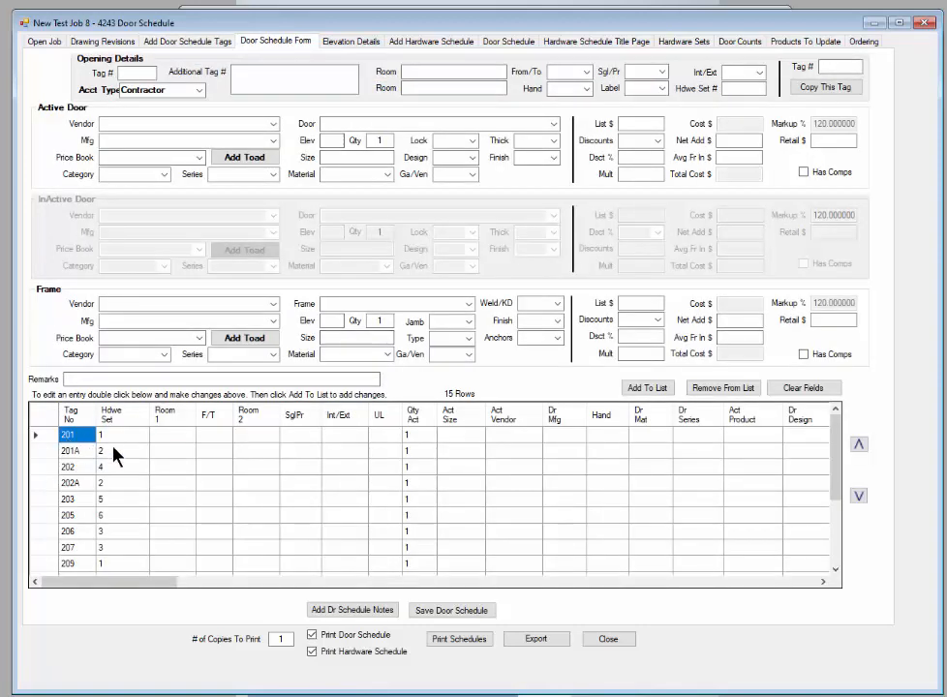
pyautogui.scroll(-2, 124, 465)
pyautogui.scroll(2, 128, 474)
pyautogui.scroll(-2, 134, 464)
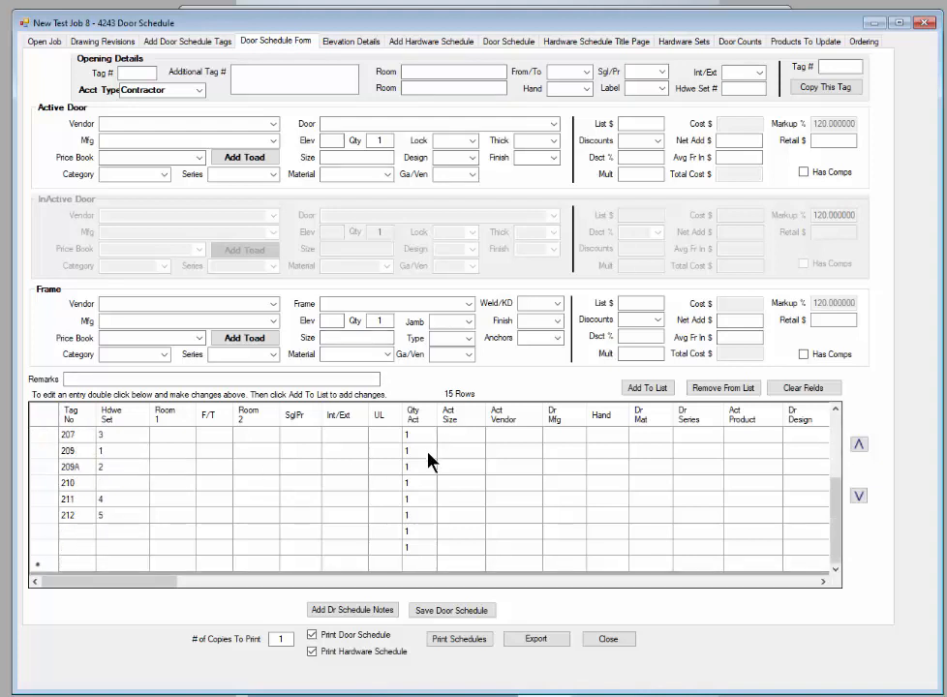
pyautogui.scroll(2, 423, 475)
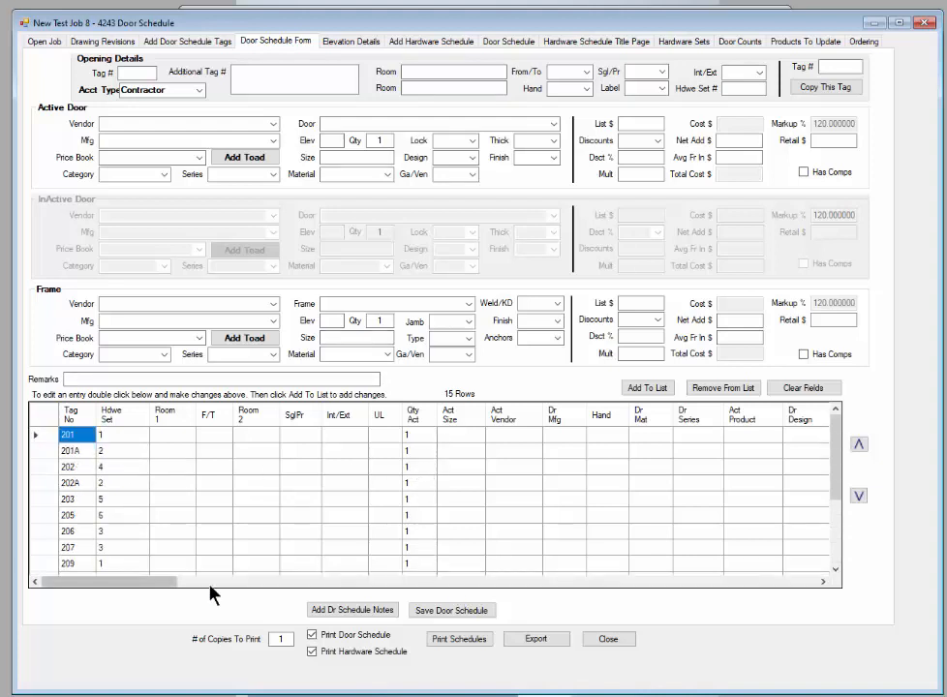
pyautogui.moveTo(173, 582); pyautogui.dragTo(102, 602)
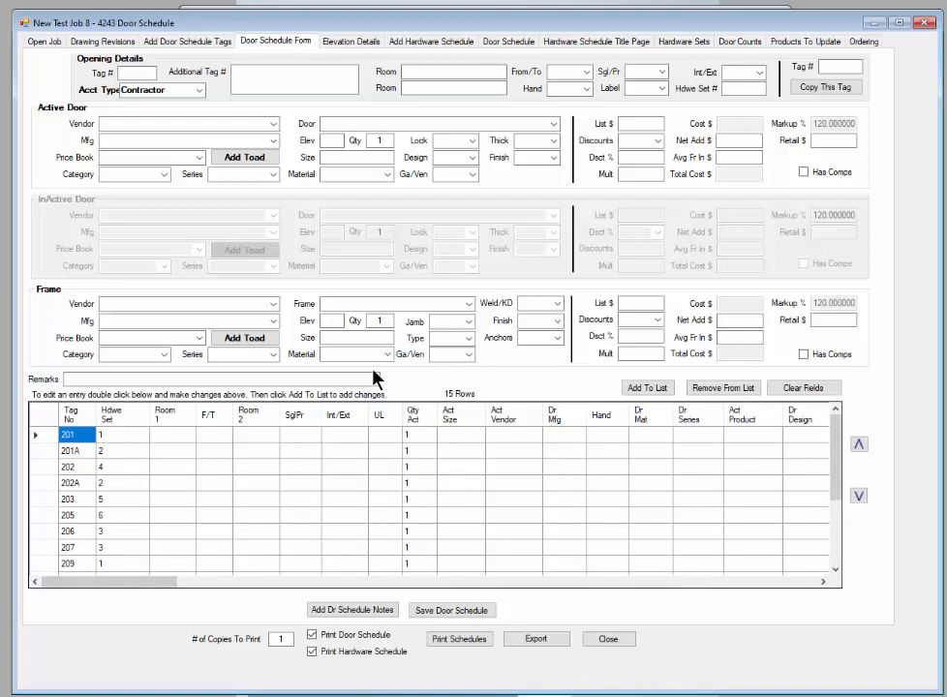
# Load tag 201 for editing and set its active door to vendor Curries, manufacturer and price book Curries, and category hm Door Accessories
pyautogui.doubleClick(78, 444)
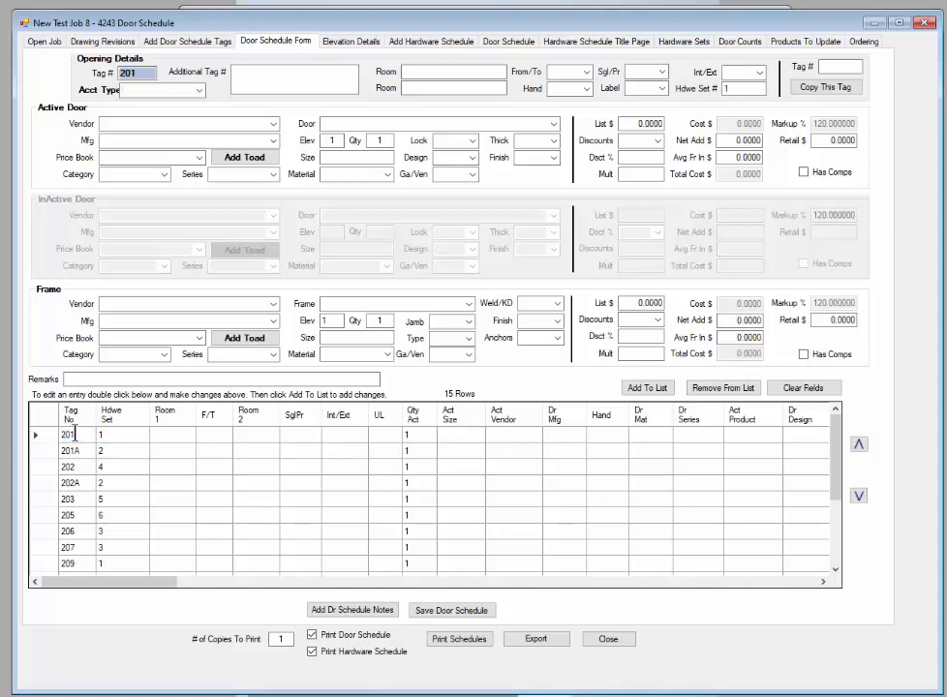
pyautogui.click(273, 125)
pyautogui.click(273, 126)
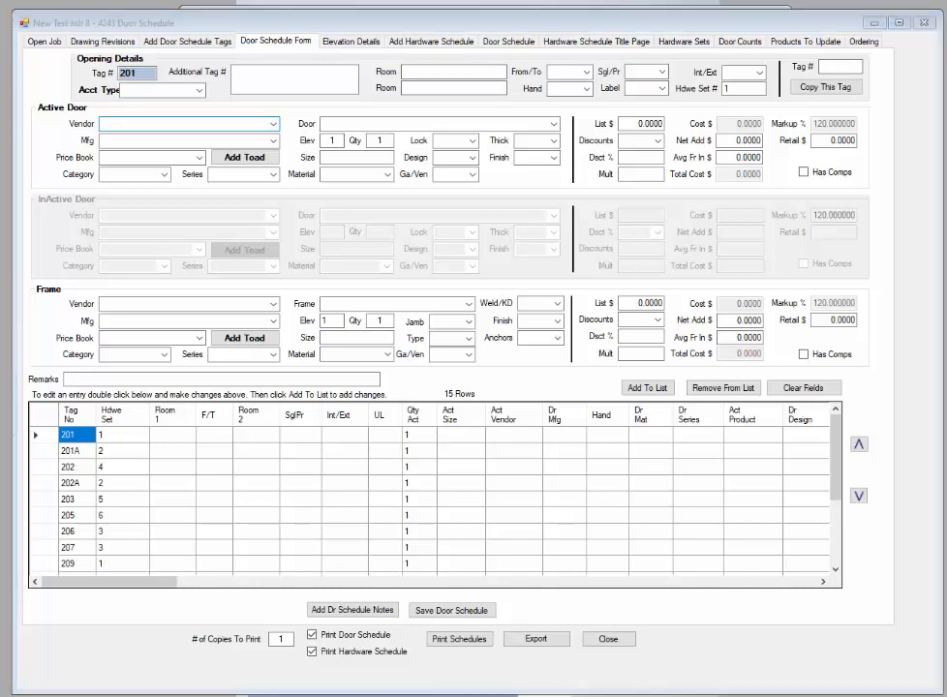
pyautogui.click(133, 124)
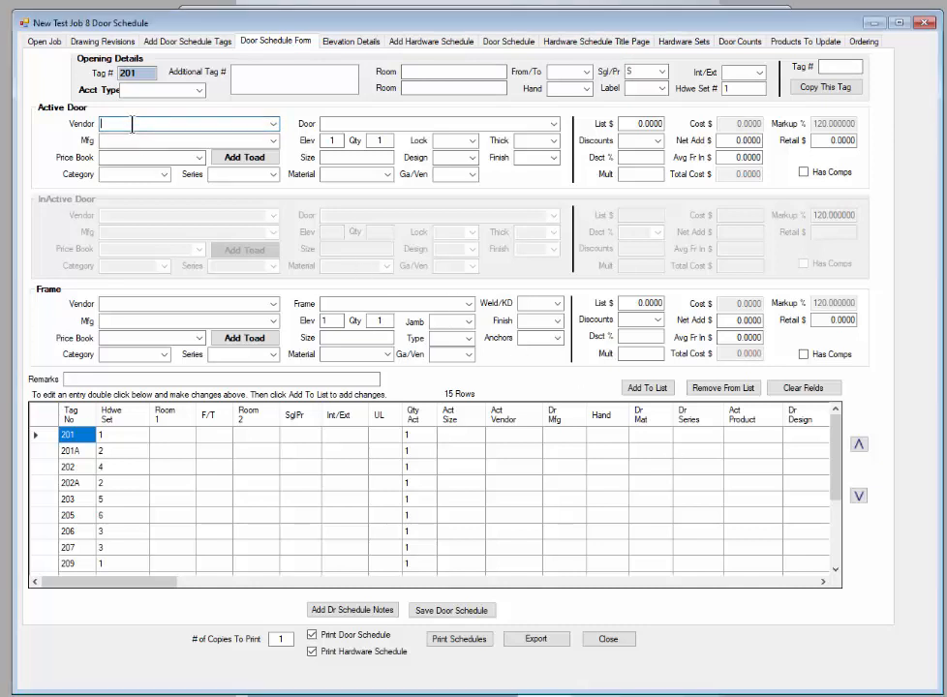
pyautogui.write('curries')
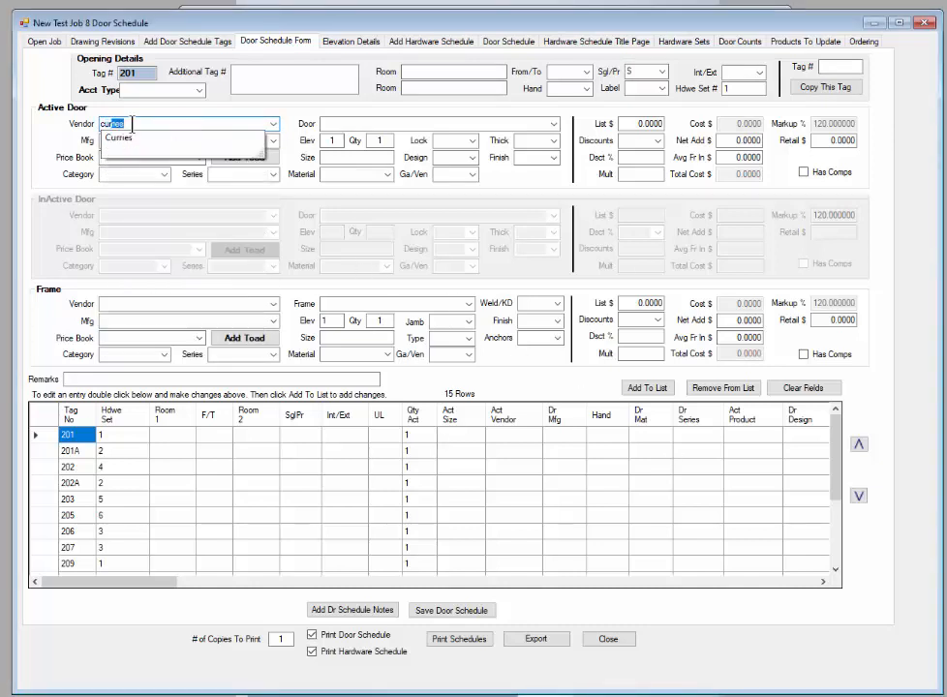
pyautogui.press('Return')
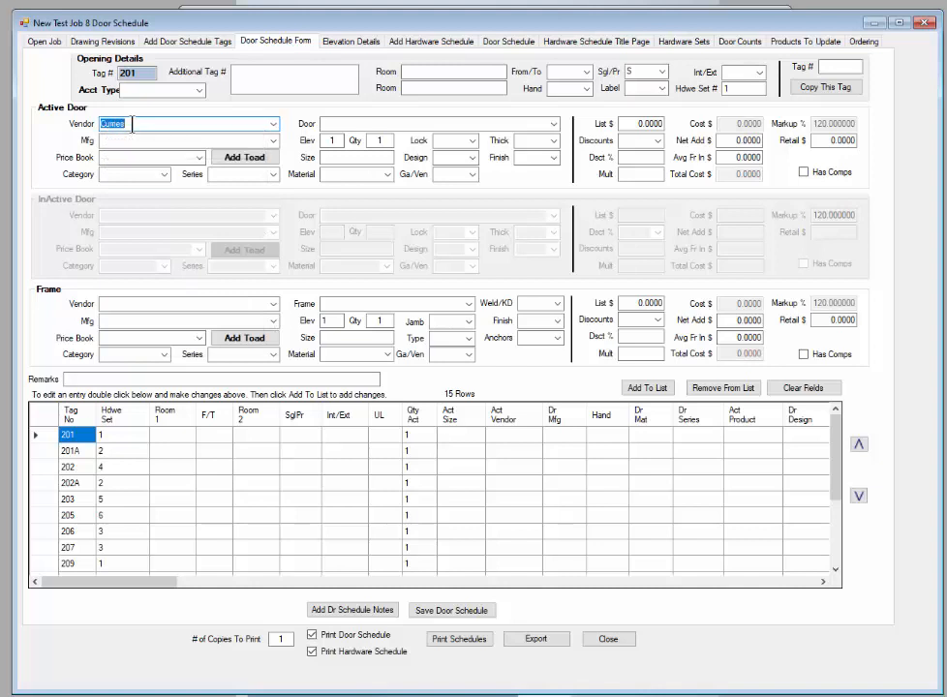
pyautogui.write('hm Door Access')
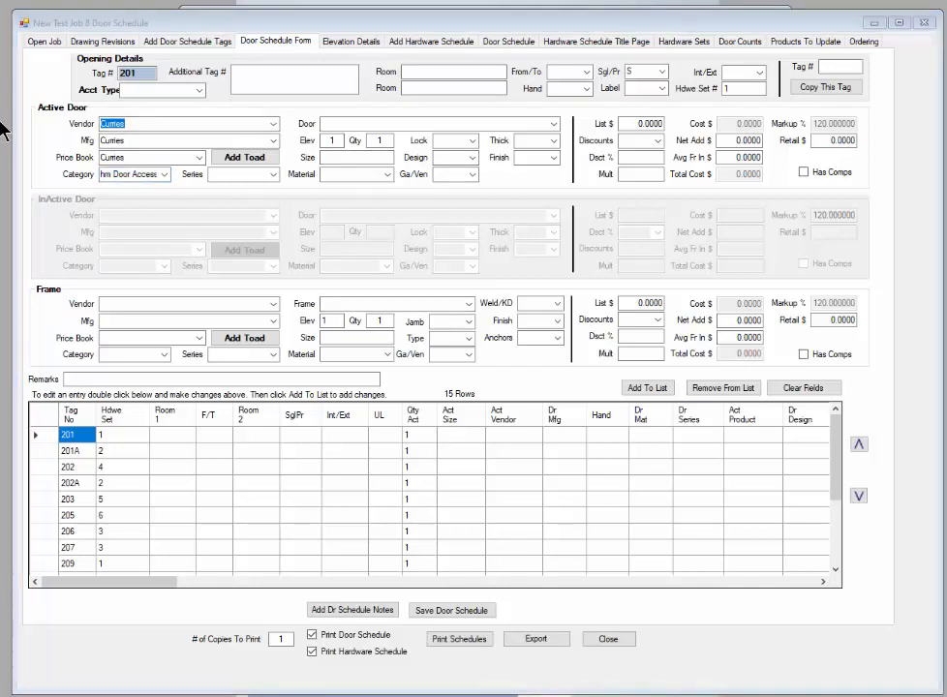
pyautogui.click(240, 76)
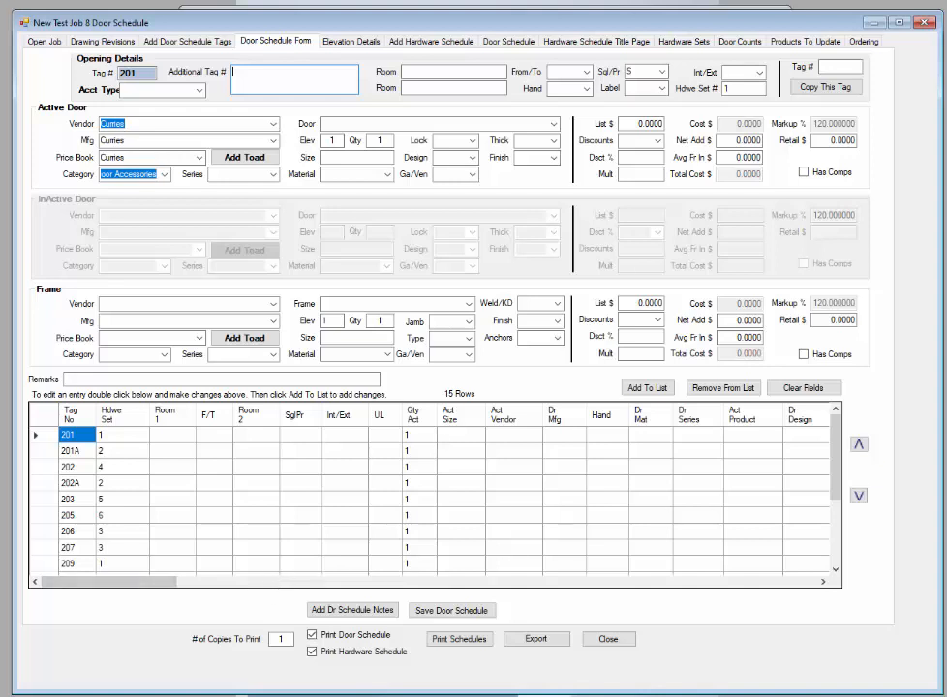
# Open Plans (Part 1 of 2).pdf from the Mercer Ct Engineer Facility folder in ABBYY FineReader 15 and fit its window to the screen
pyautogui.moveTo(946, 39); pyautogui.dragTo(702, 35)
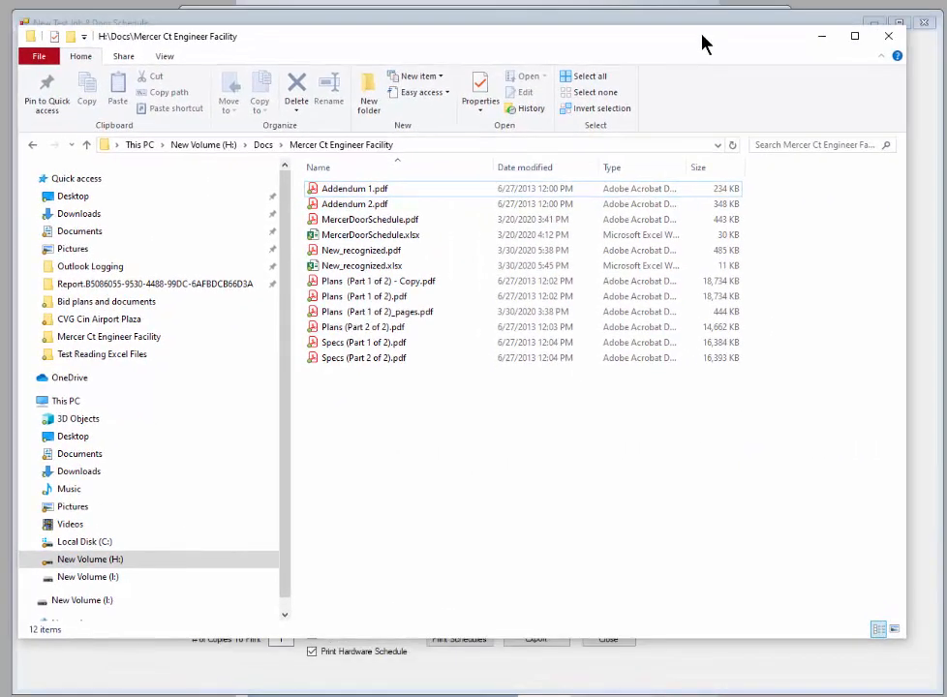
pyautogui.rightClick(361, 299)
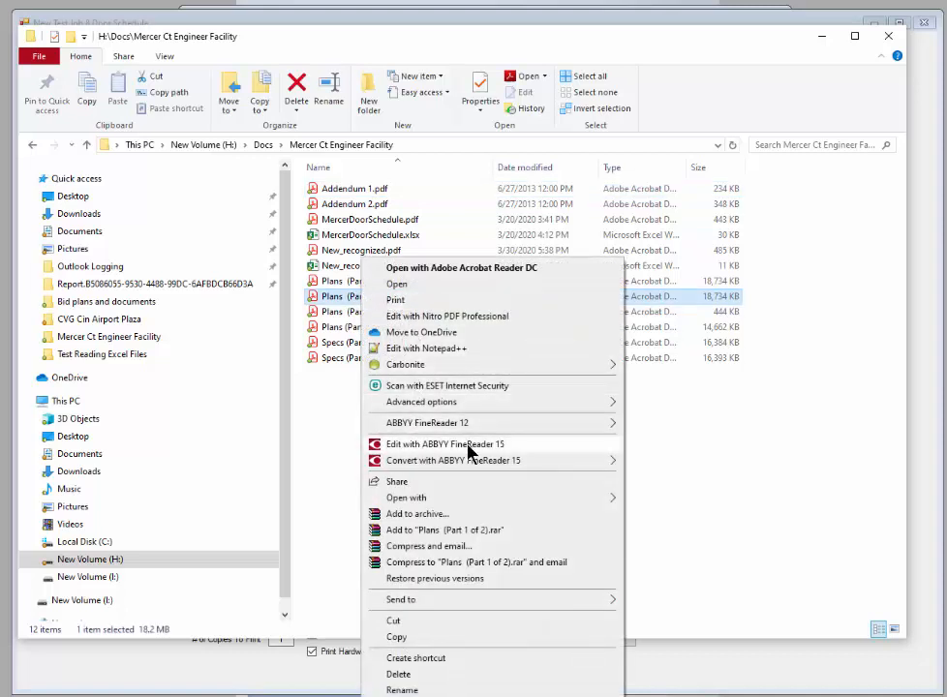
pyautogui.moveTo(429, 471)
pyautogui.click(433, 445)
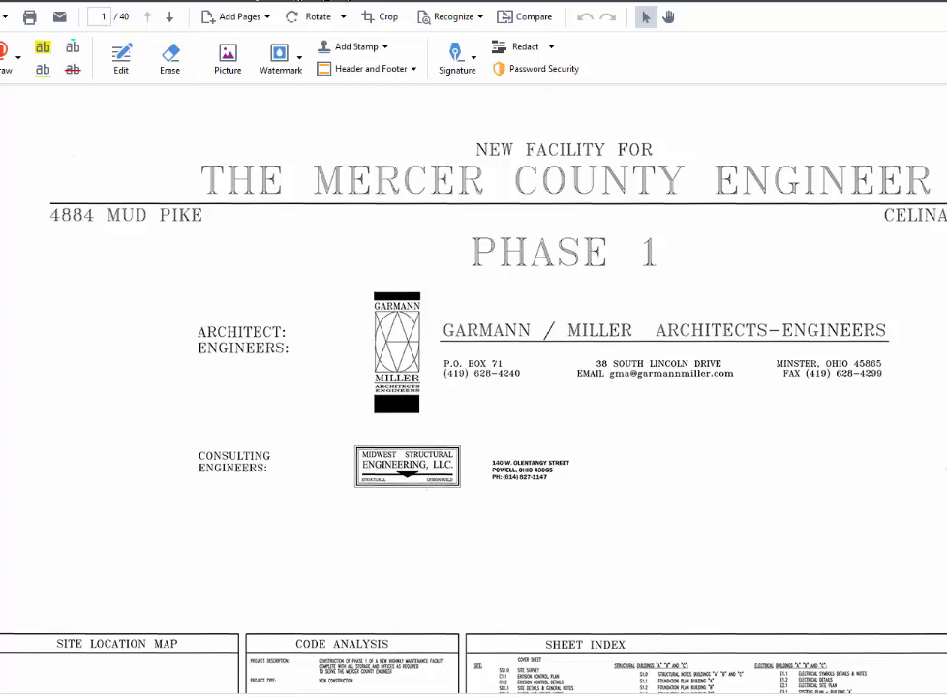
pyautogui.moveTo(73, 0); pyautogui.dragTo(188, 13)
pyautogui.moveTo(101, 22); pyautogui.dragTo(260, 20)
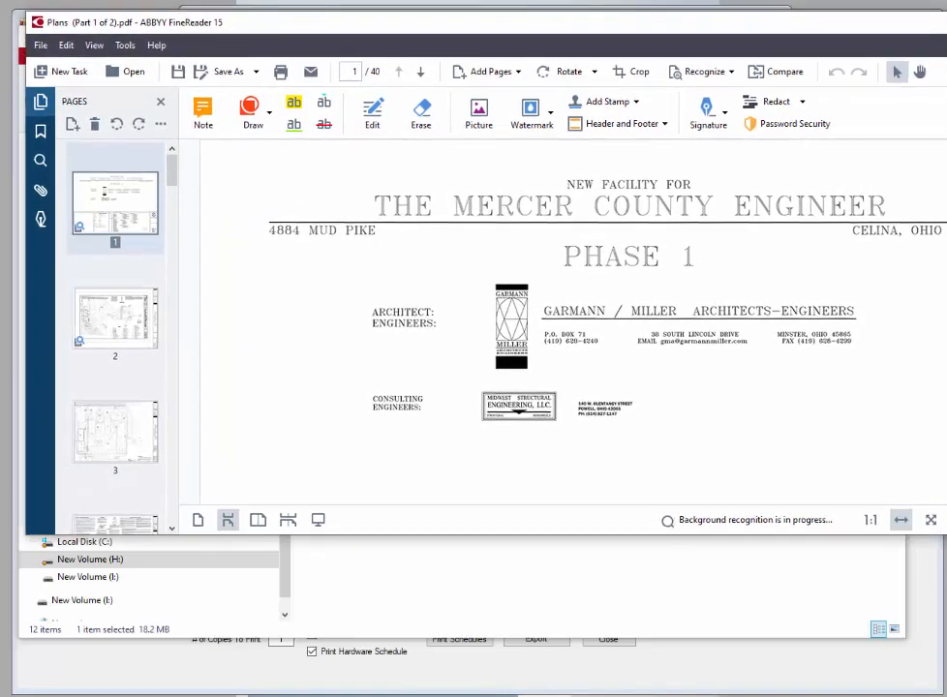
pyautogui.moveTo(946, 85); pyautogui.dragTo(933, 89)
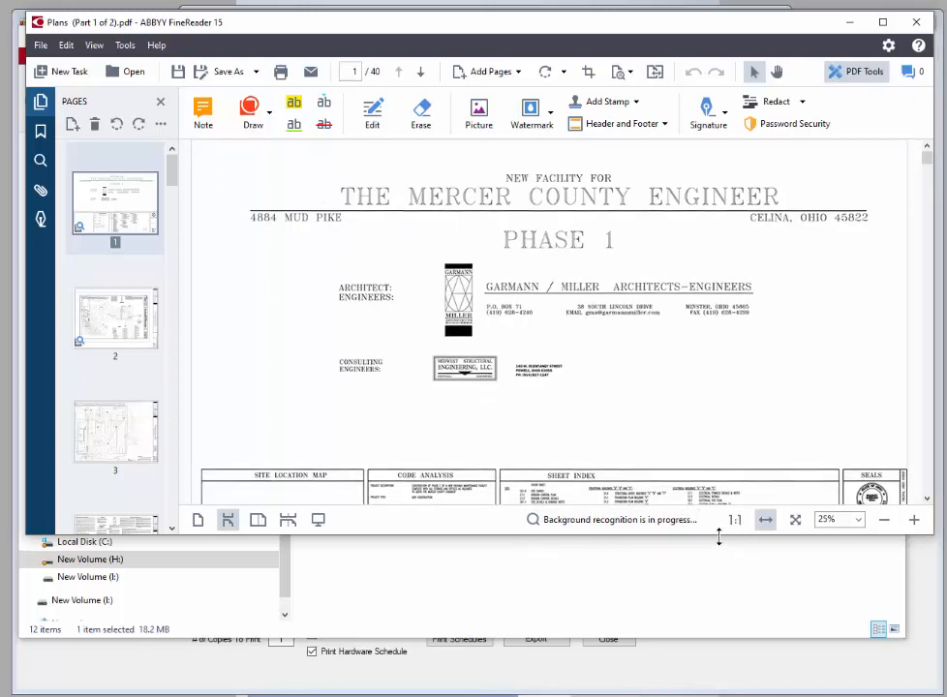
pyautogui.moveTo(706, 605); pyautogui.dragTo(717, 685)
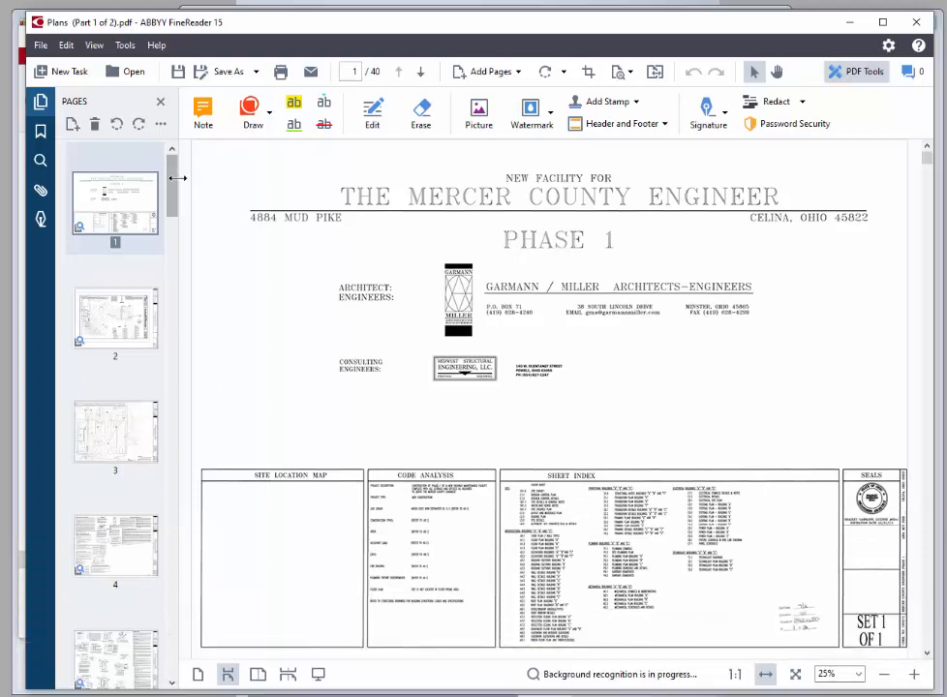
# Go to page 30 of the plans, select the whole door schedule area, and capture it as a table
pyautogui.moveTo(174, 184); pyautogui.dragTo(175, 190)
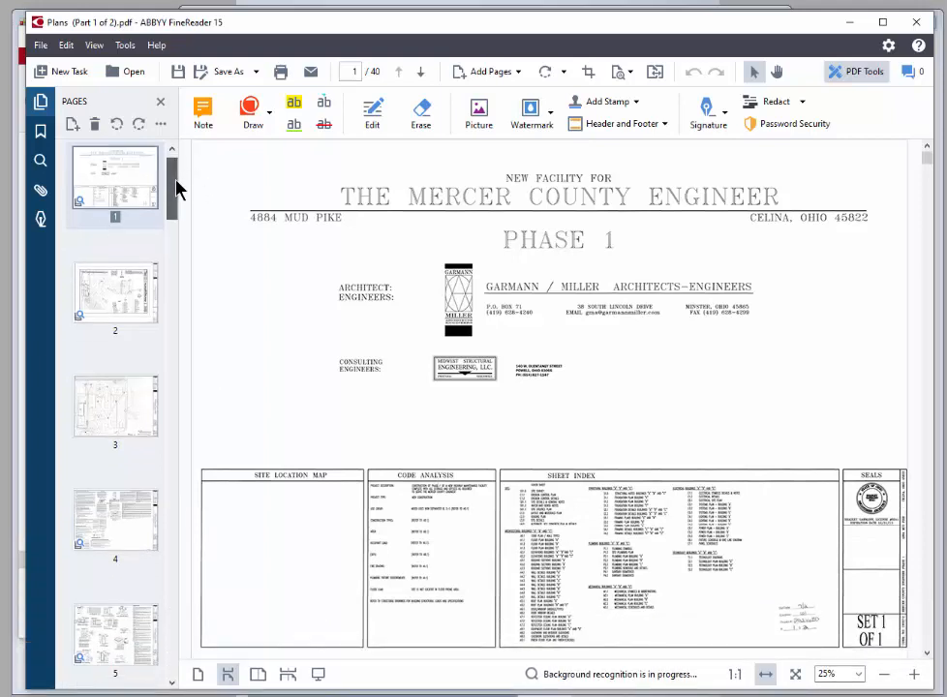
pyautogui.scroll(-8, 727, 346)
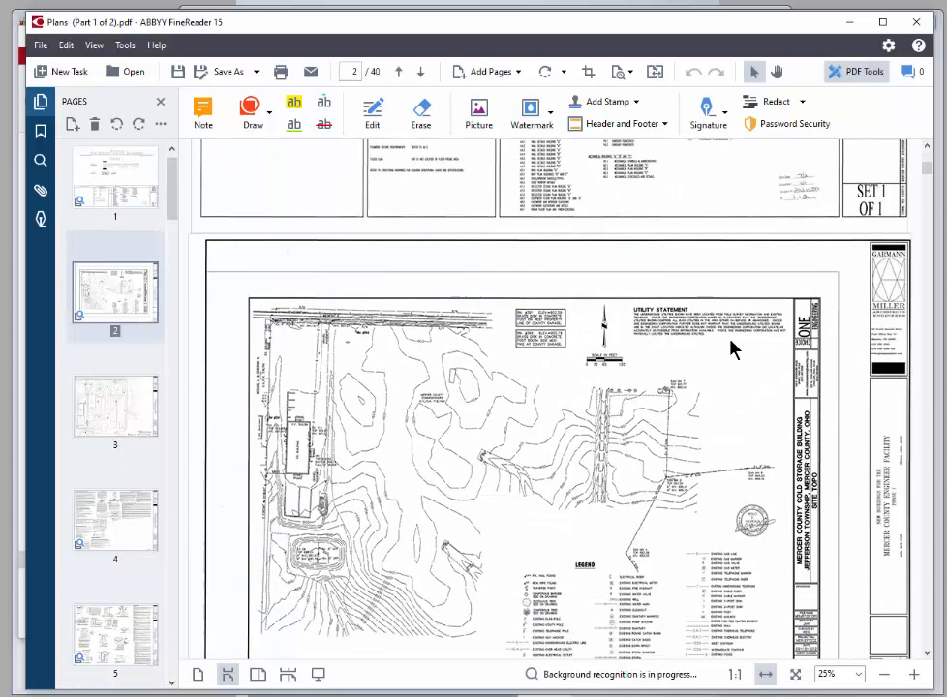
pyautogui.scroll(-8, 729, 352)
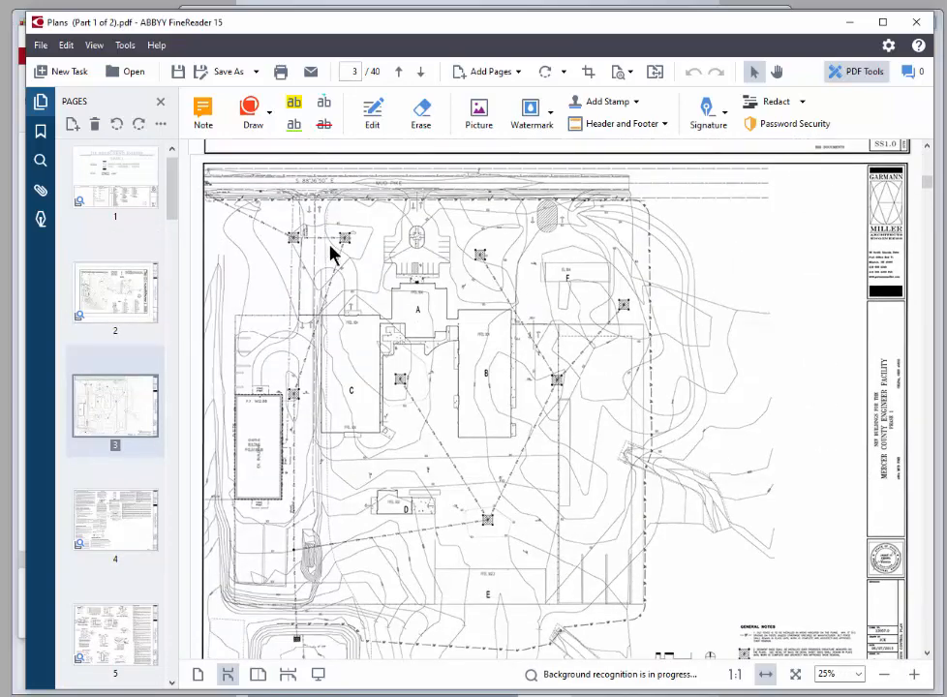
pyautogui.moveTo(174, 186); pyautogui.dragTo(190, 537)
pyautogui.click(110, 422)
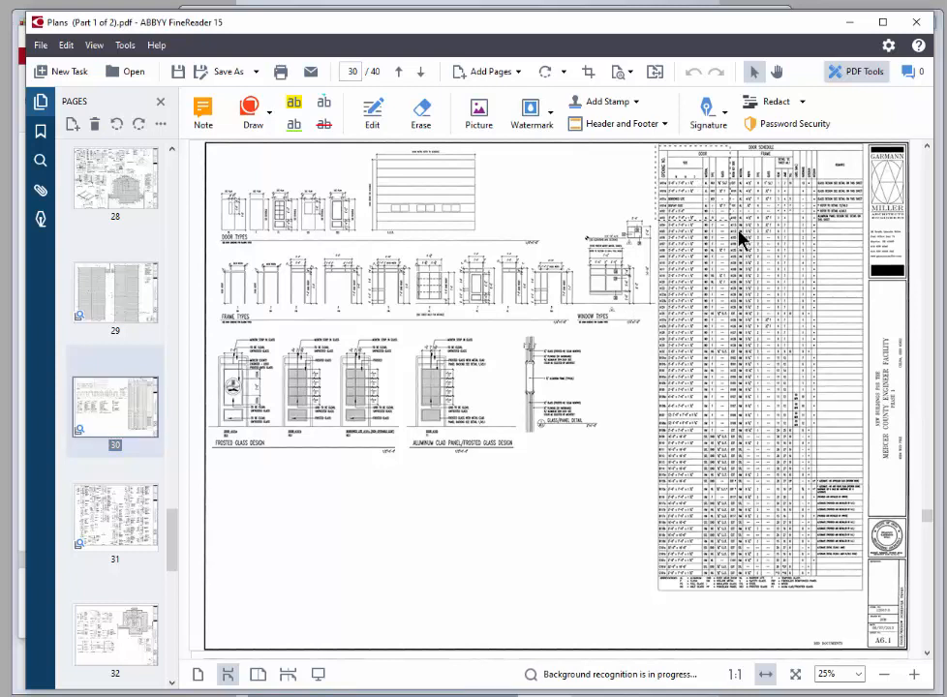
pyautogui.moveTo(742, 238); pyautogui.dragTo(864, 598)
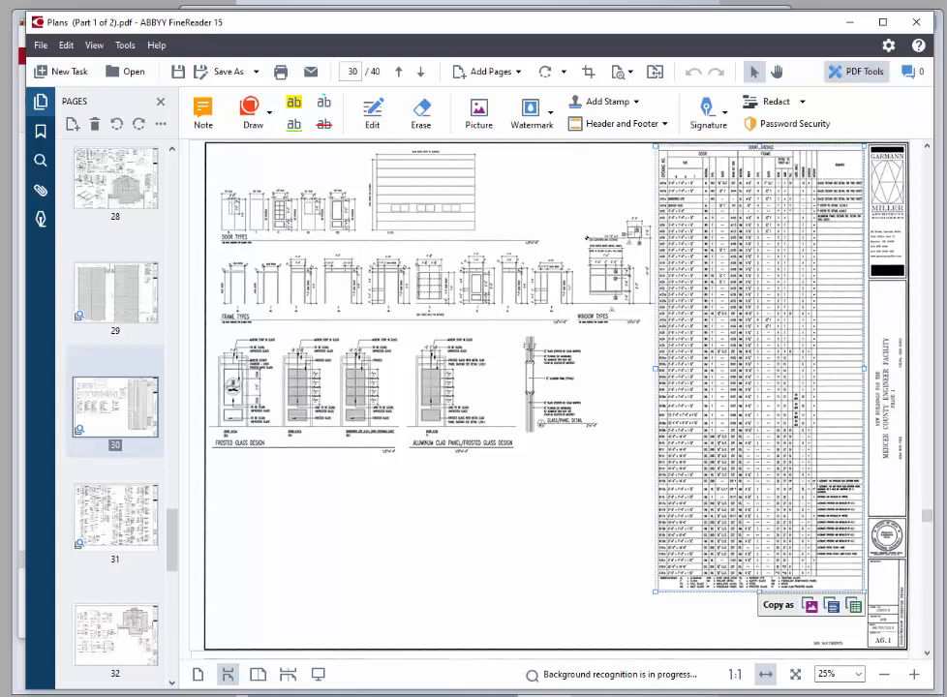
pyautogui.click(854, 605)
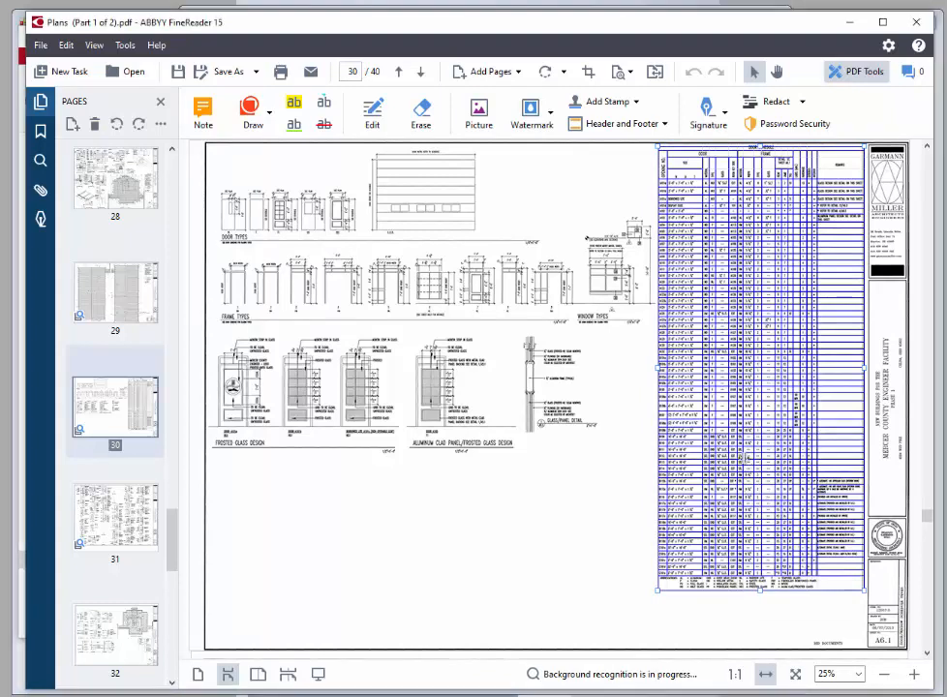
# Trim the table area's lower edge to exclude the abbreviation notes below the last row, and copy the table
pyautogui.click(746, 458)
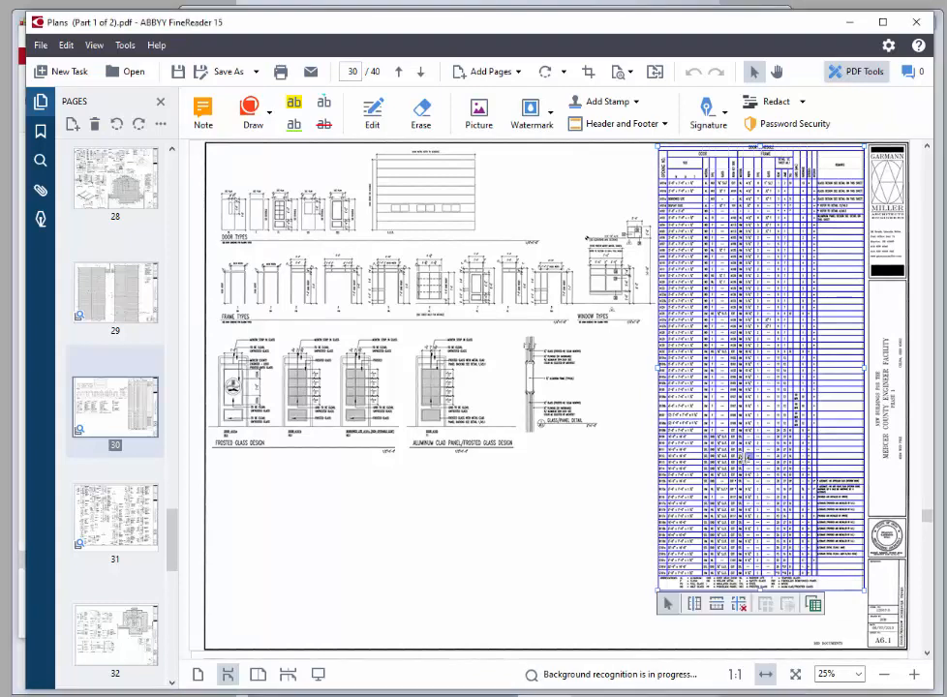
pyautogui.click(816, 605)
pyautogui.moveTo(760, 590); pyautogui.dragTo(760, 588)
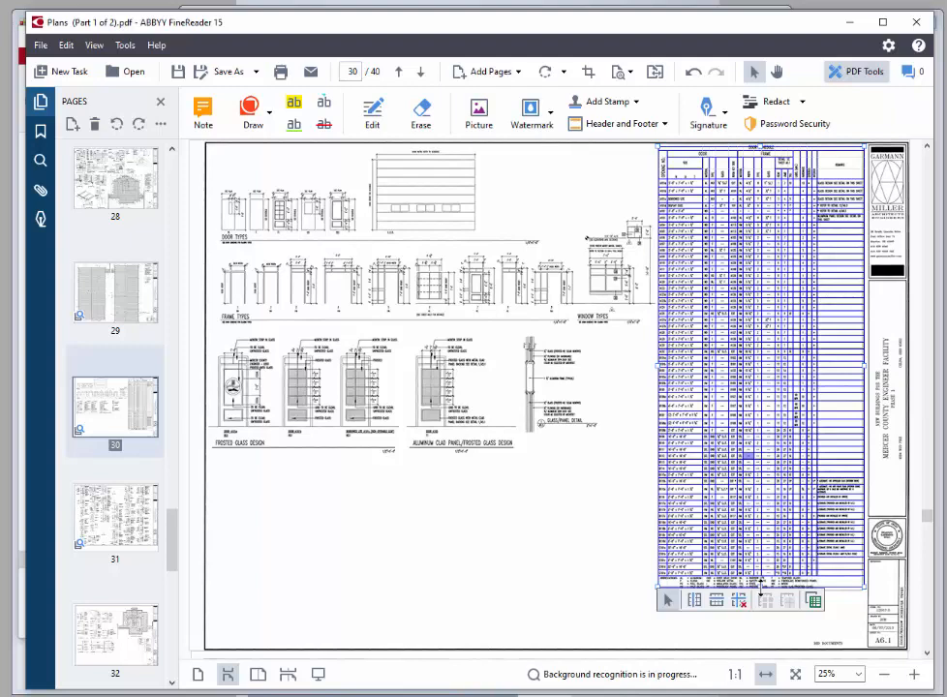
pyautogui.moveTo(761, 584)
pyautogui.mouseDown()
pyautogui.moveTo(759, 555)
pyautogui.moveTo(760, 579)
pyautogui.mouseUp()
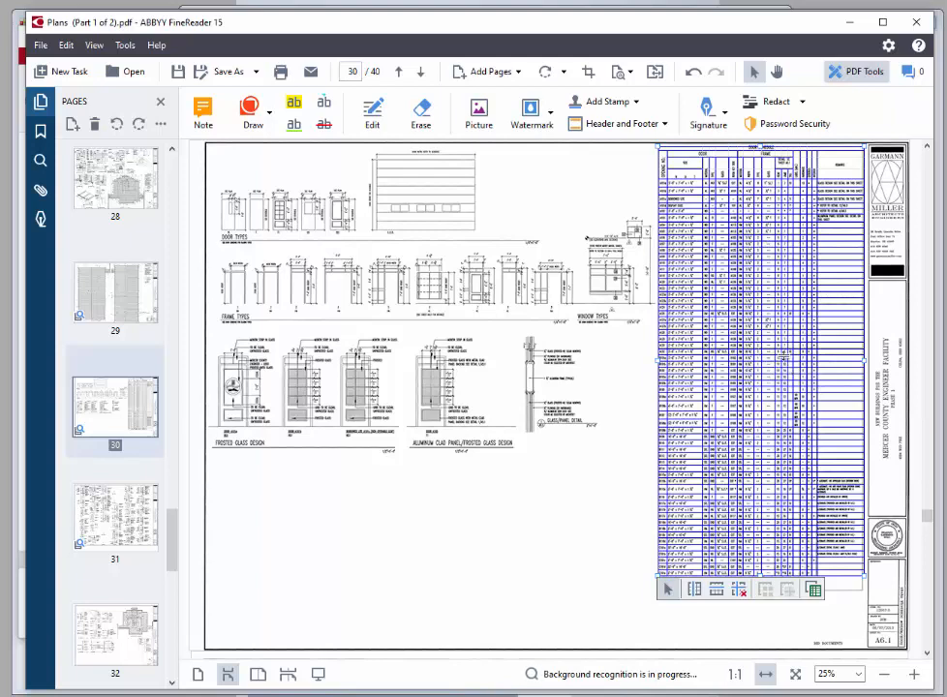
pyautogui.click(814, 590)
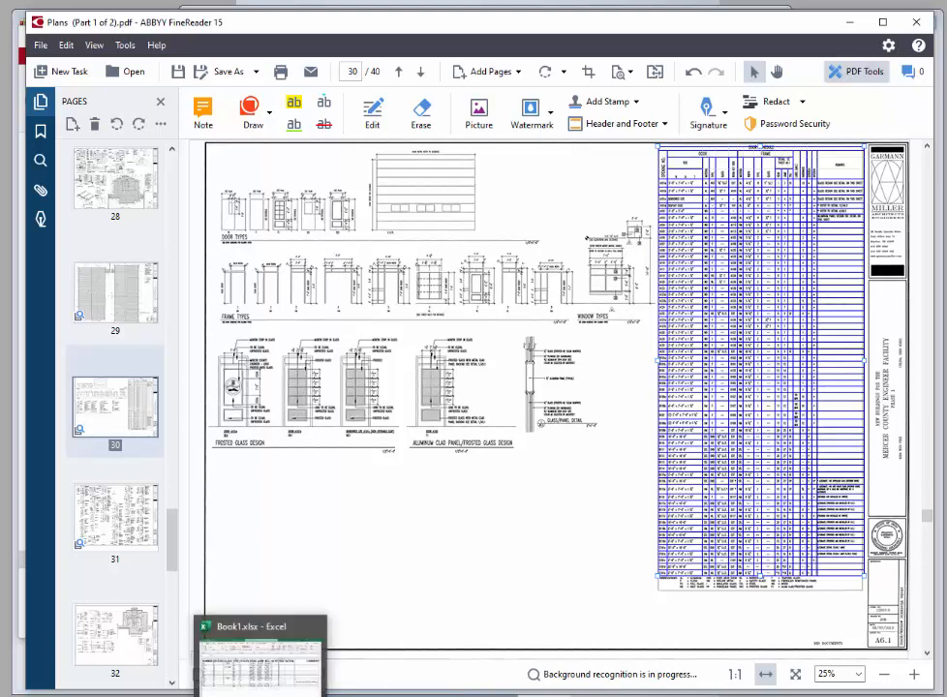
# Create a new blank workbook in Excel and paste the copied door schedule table starting at cell A1
pyautogui.rightClick(260, 695)
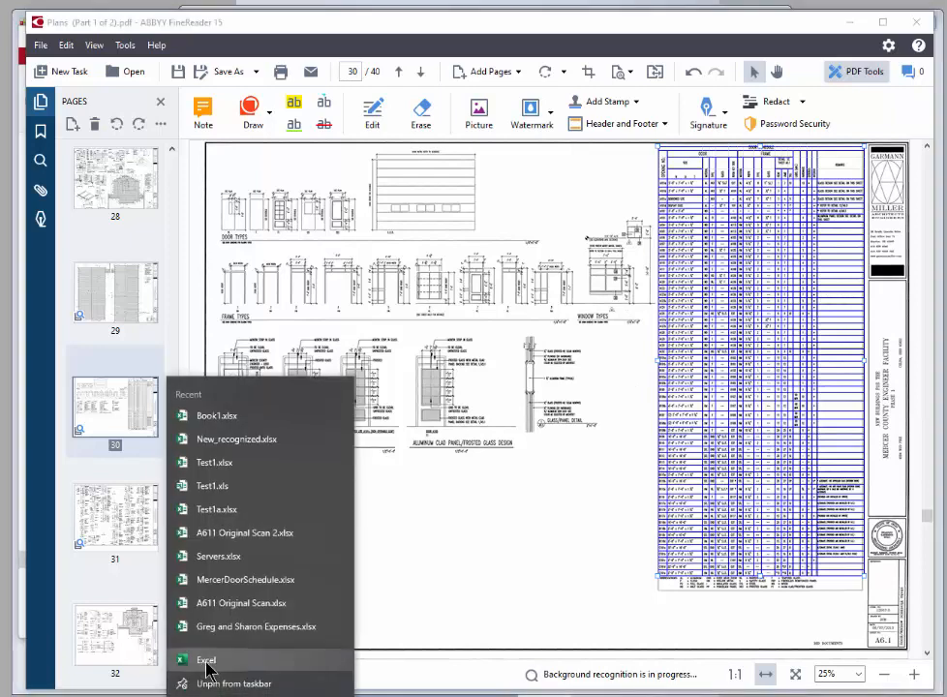
pyautogui.click(206, 663)
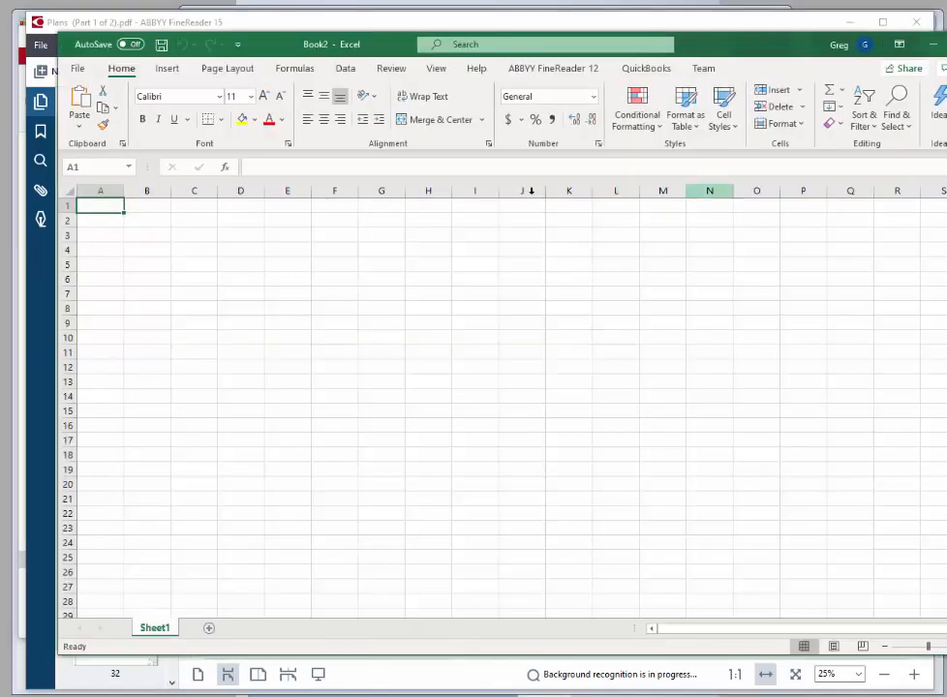
pyautogui.rightClick(93, 206)
pyautogui.click(131, 282)
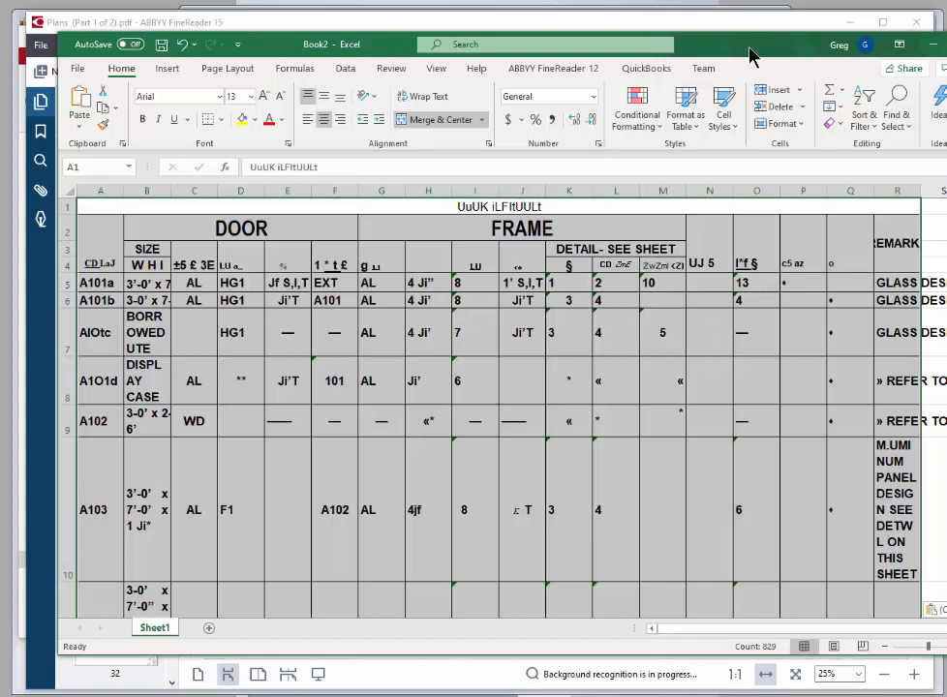
# Delete the four title and heading rows (rows 1 to 4) above the first door entry, A101a
pyautogui.click(67, 207)
pyautogui.moveTo(69, 206); pyautogui.dragTo(68, 264)
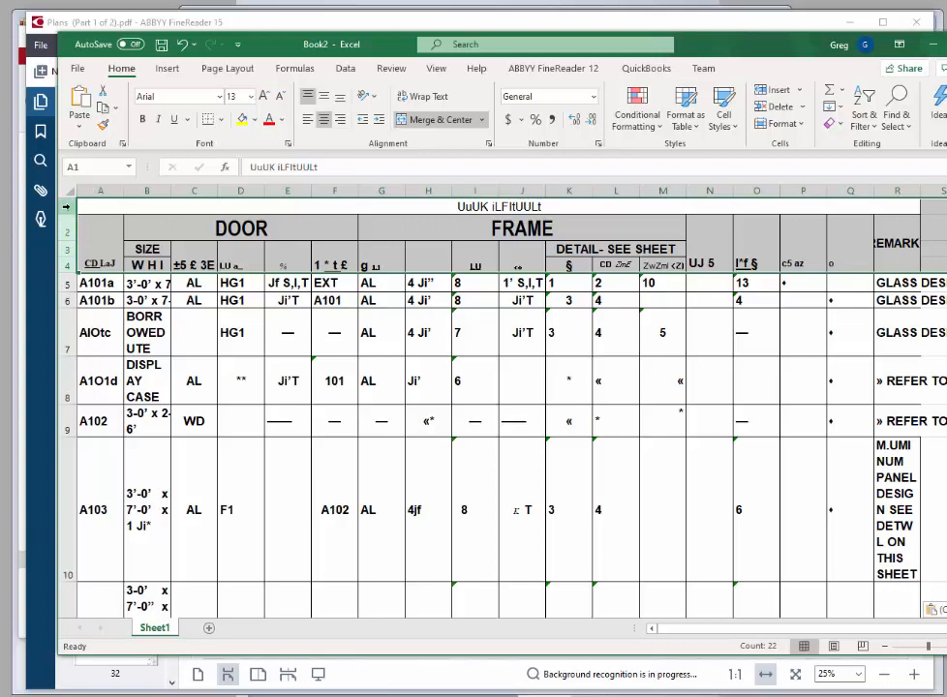
pyautogui.moveTo(67, 206); pyautogui.dragTo(64, 263)
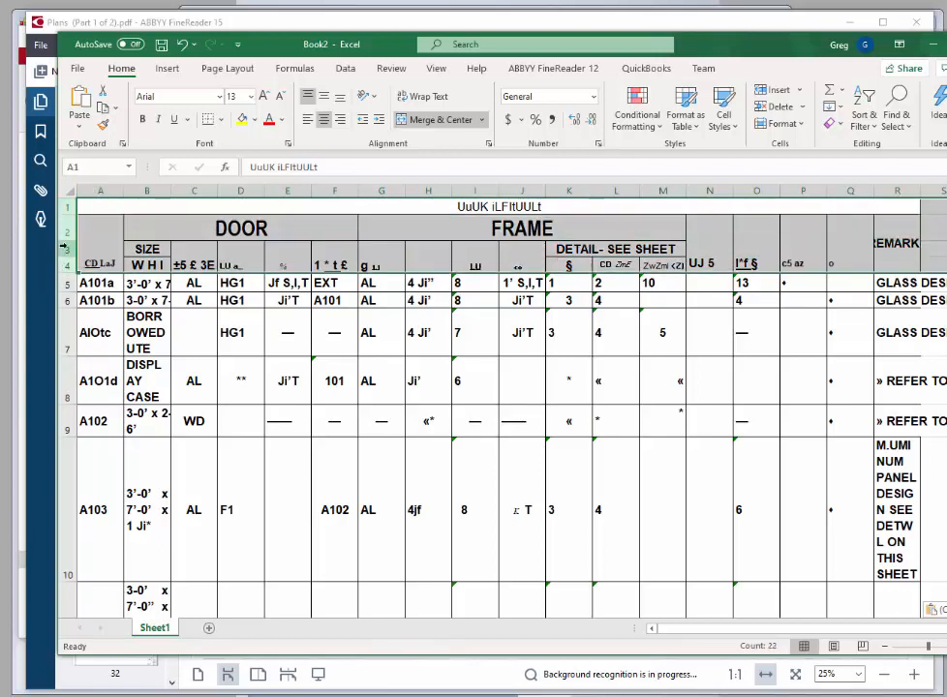
pyautogui.rightClick(69, 233)
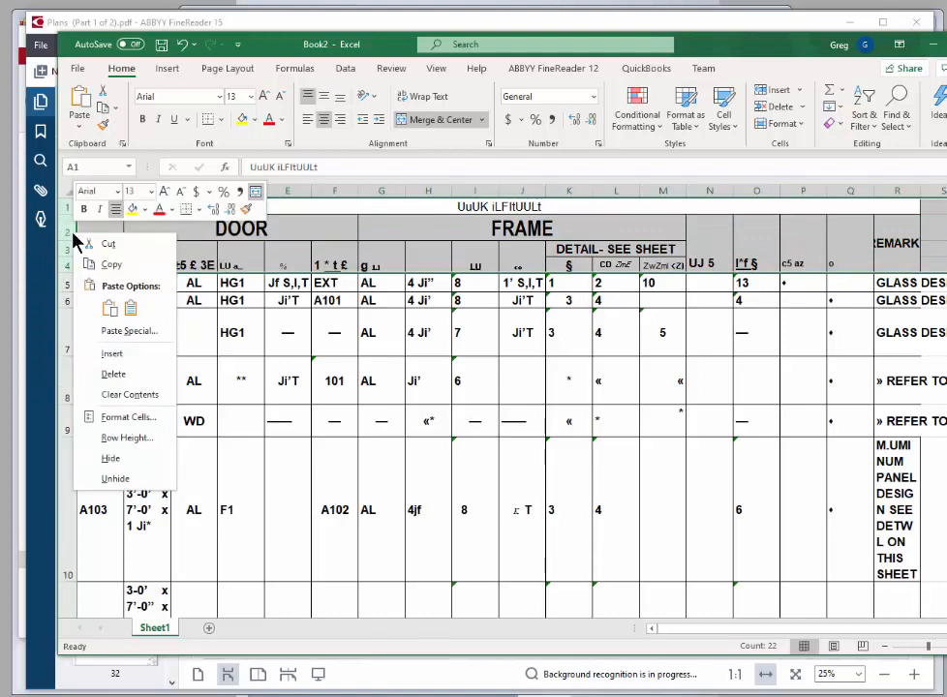
pyautogui.click(113, 374)
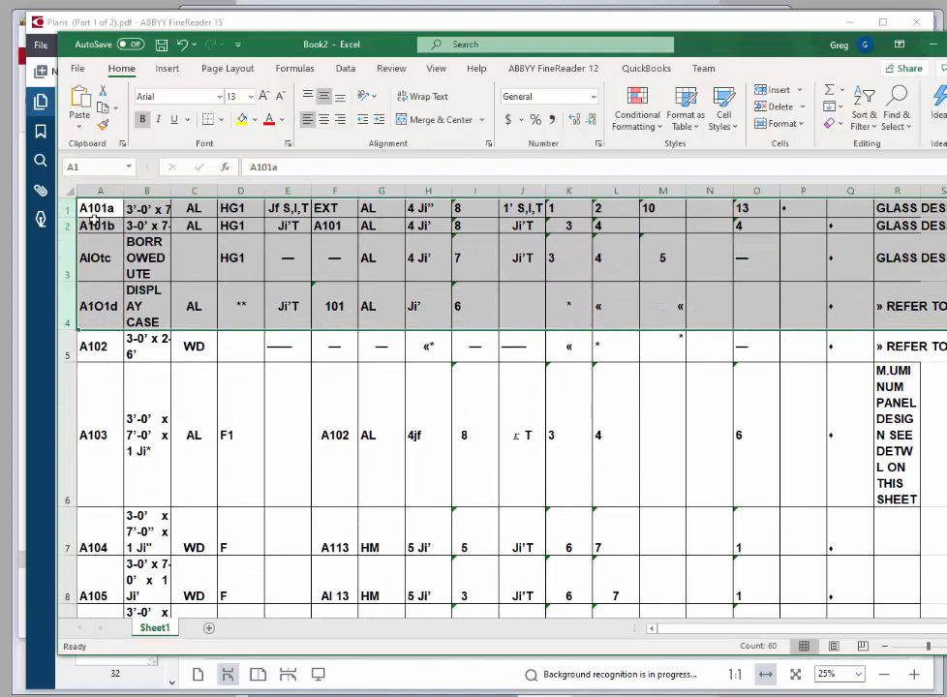
# Insert a blank row above door A101a and enter the column heading Tag in cell A1
pyautogui.click(194, 246)
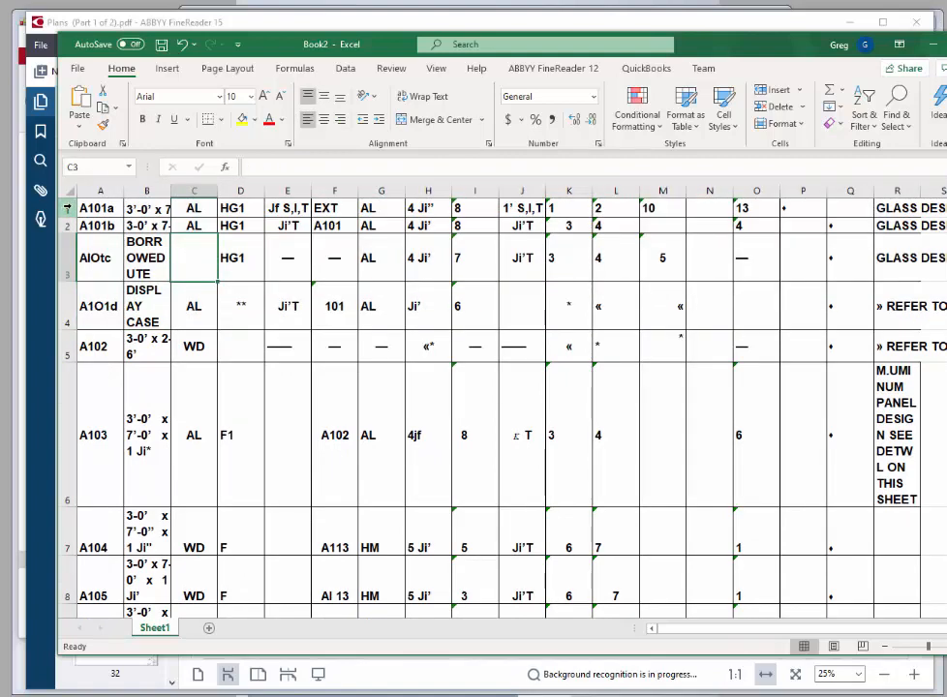
pyautogui.rightClick(69, 209)
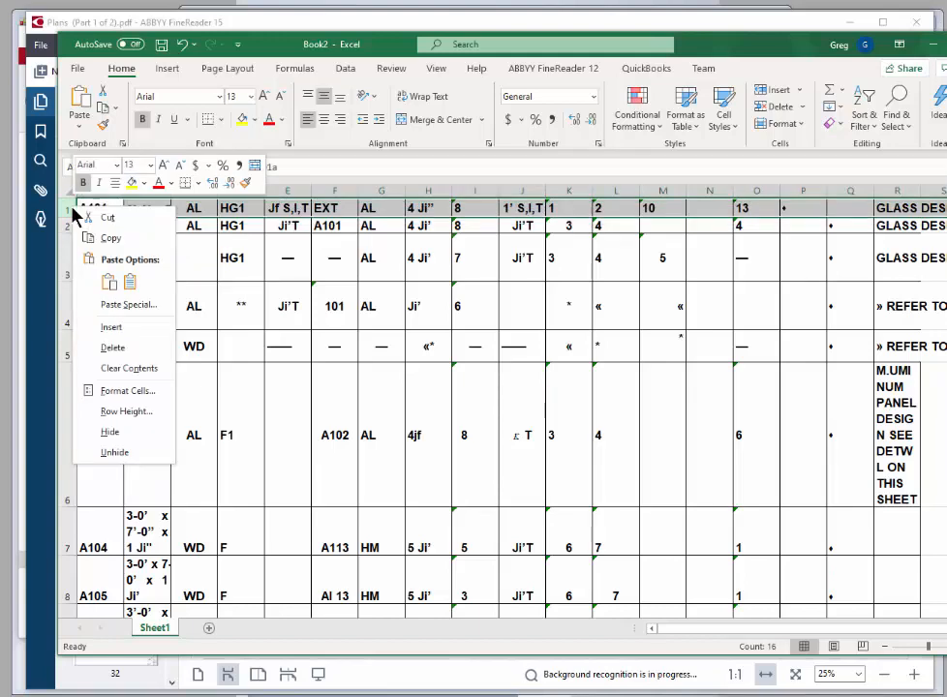
pyautogui.click(110, 328)
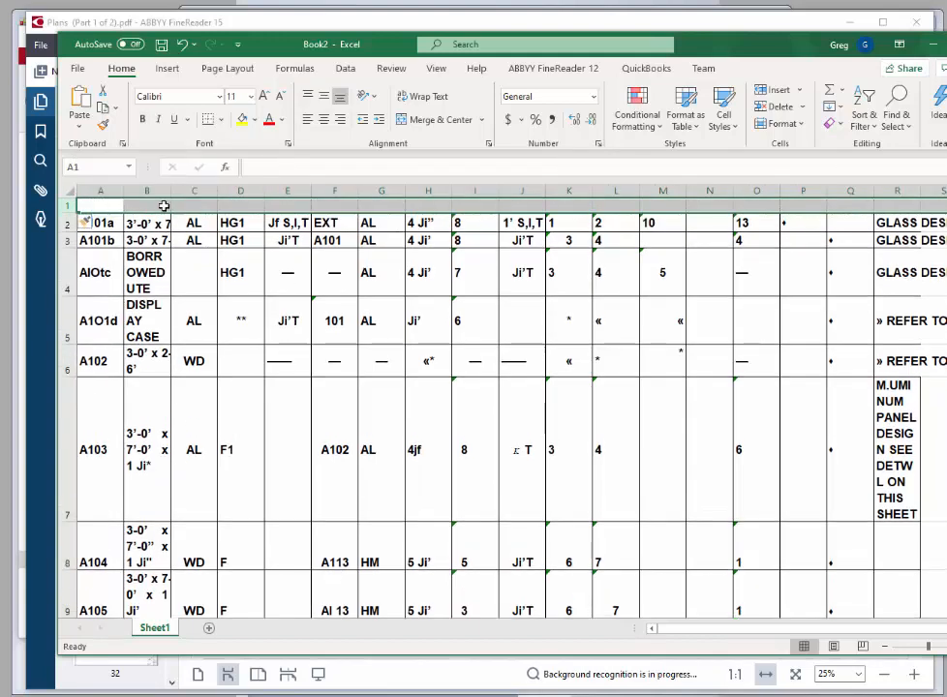
pyautogui.click(100, 205)
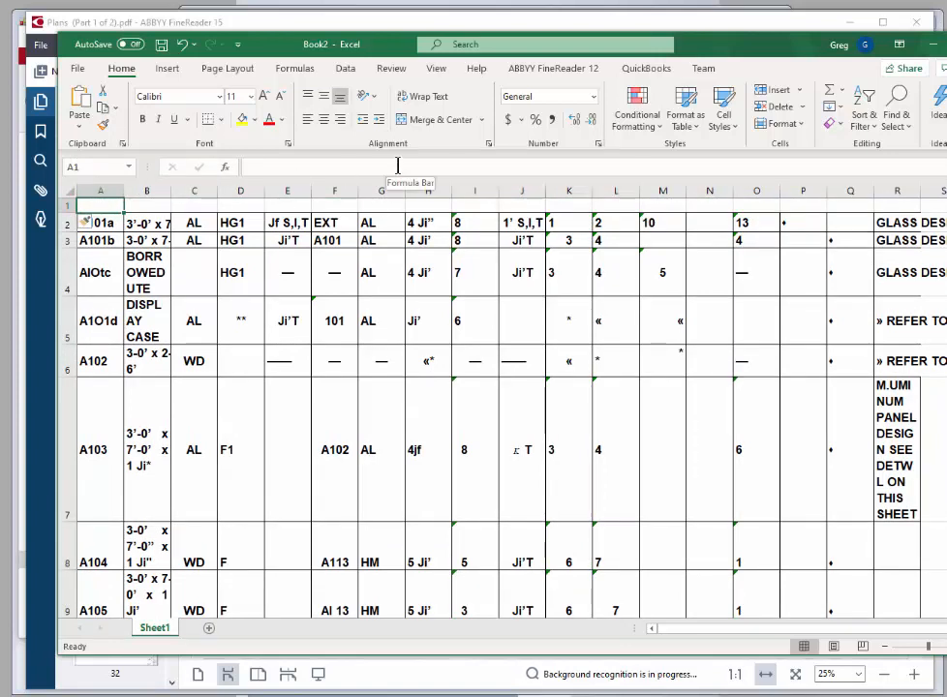
pyautogui.write('Tag')
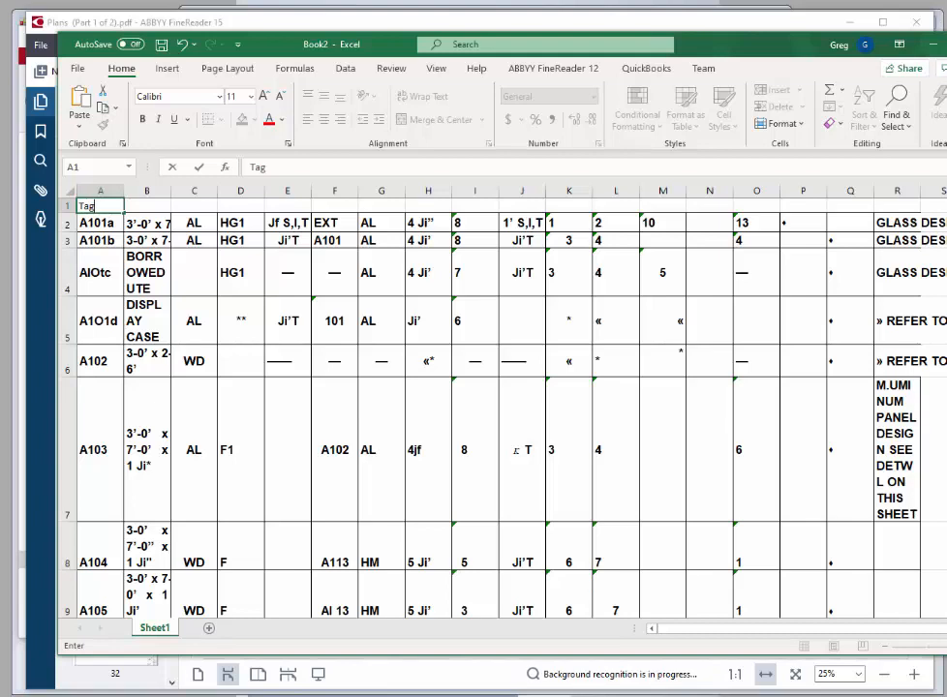
# Switch to the plans PDF in ABBYY FineReader and examine the page 30 door schedule's headings and rows at 75% zoom
pyautogui.click(930, 696)
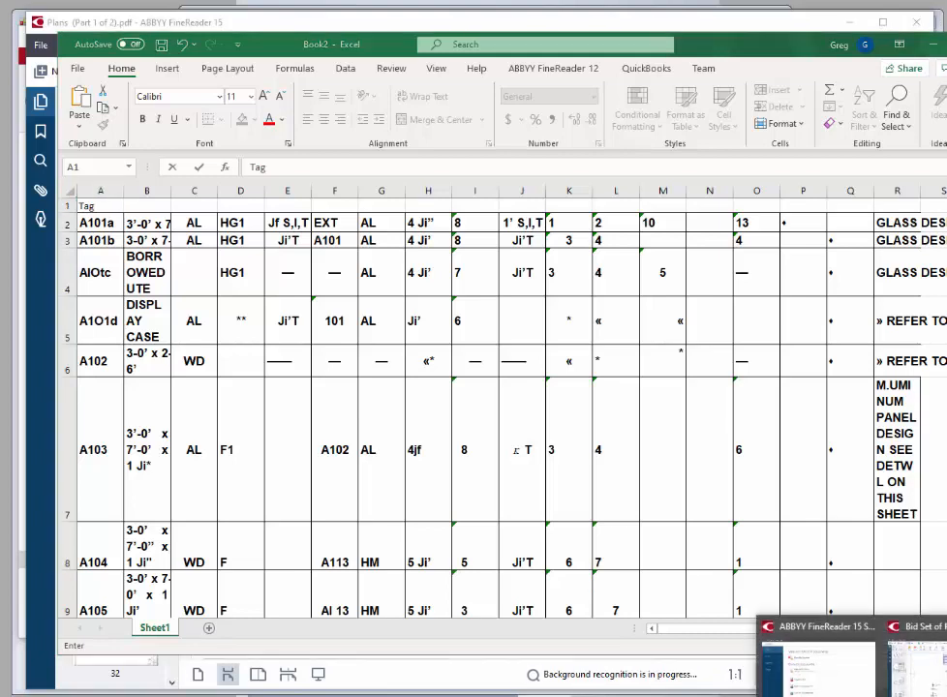
pyautogui.click(818, 664)
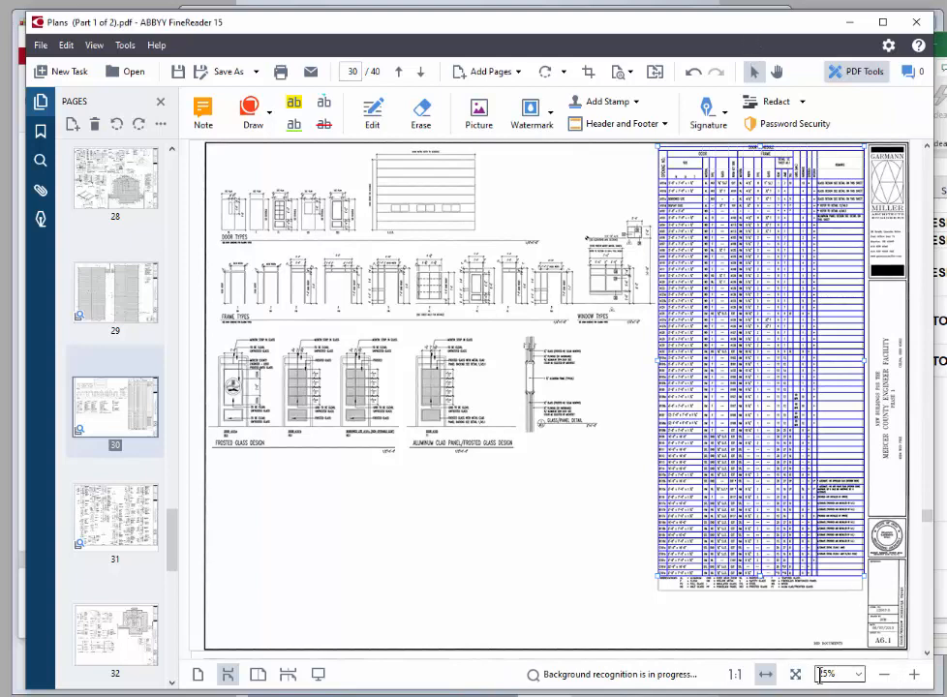
pyautogui.click(914, 674)
pyautogui.click(915, 674)
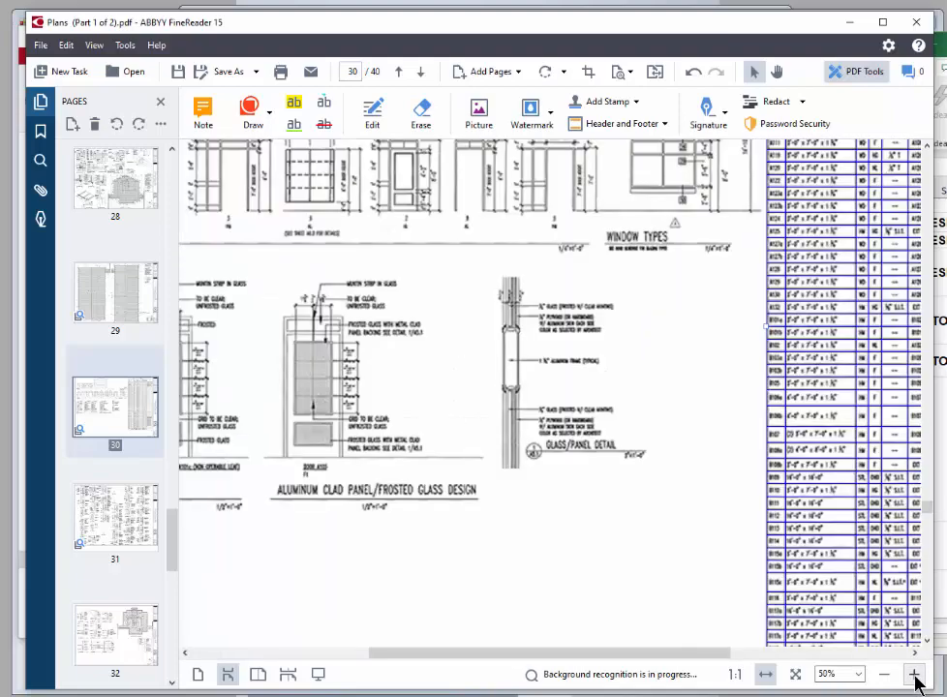
pyautogui.click(914, 674)
pyautogui.moveTo(591, 659); pyautogui.dragTo(806, 676)
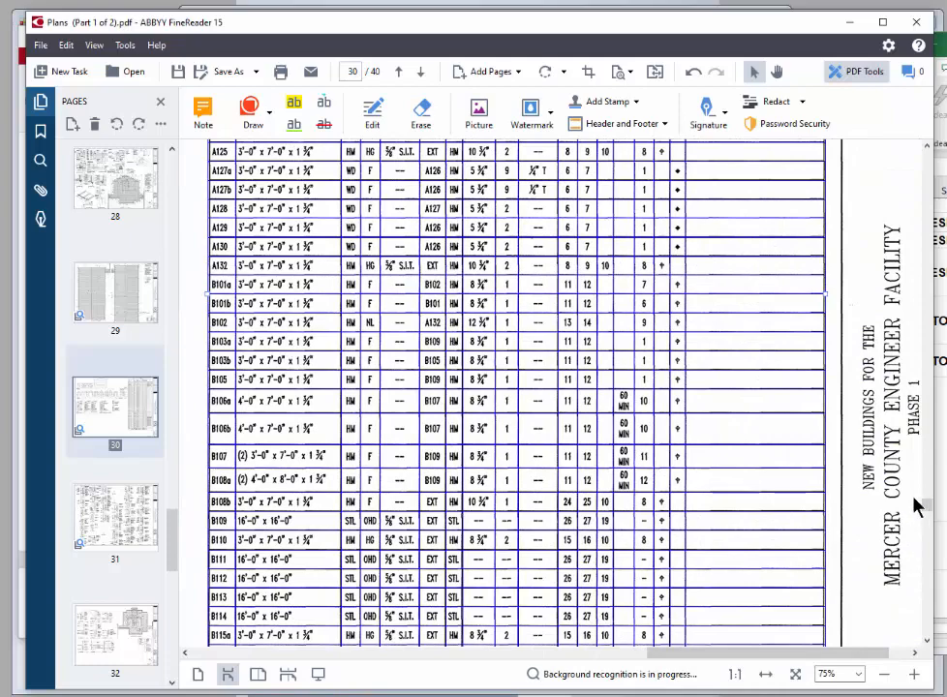
pyautogui.scroll(1, 765, 465)
pyautogui.scroll(10, 765, 465)
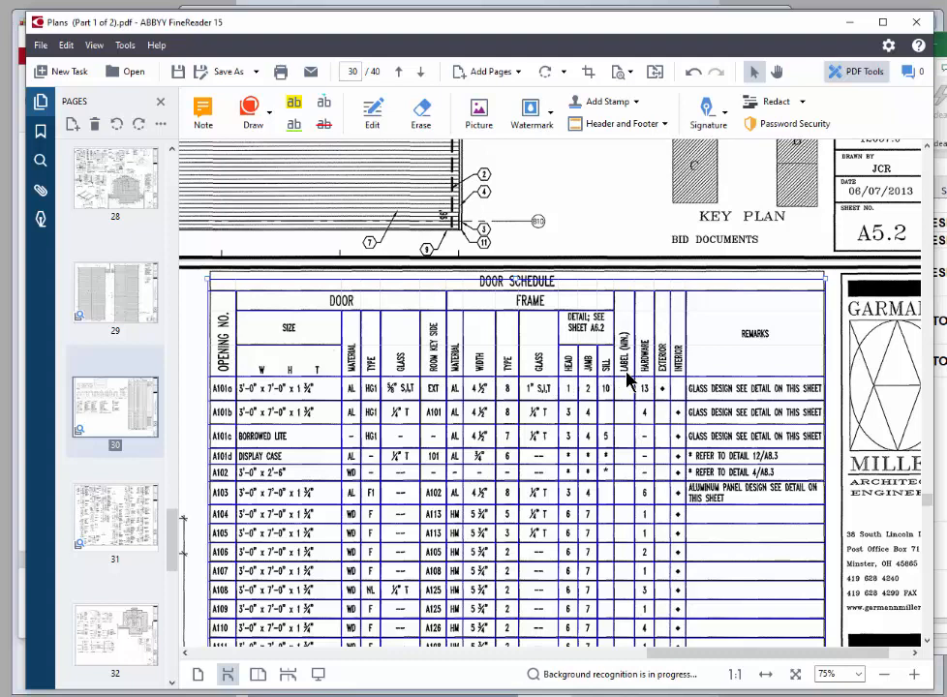
pyautogui.scroll(-3, 629, 402)
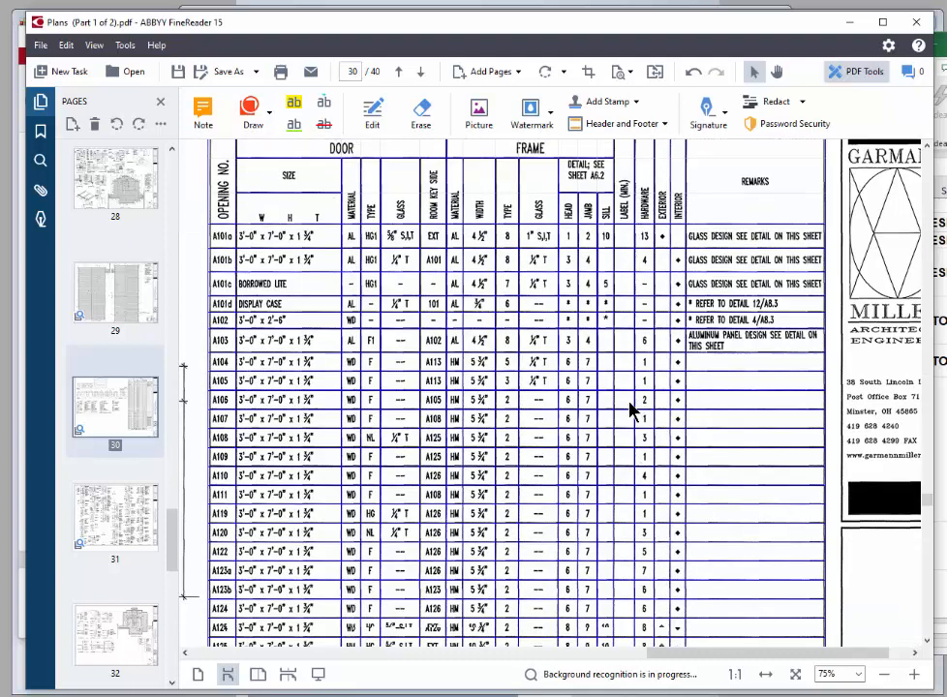
pyautogui.scroll(-8, 631, 406)
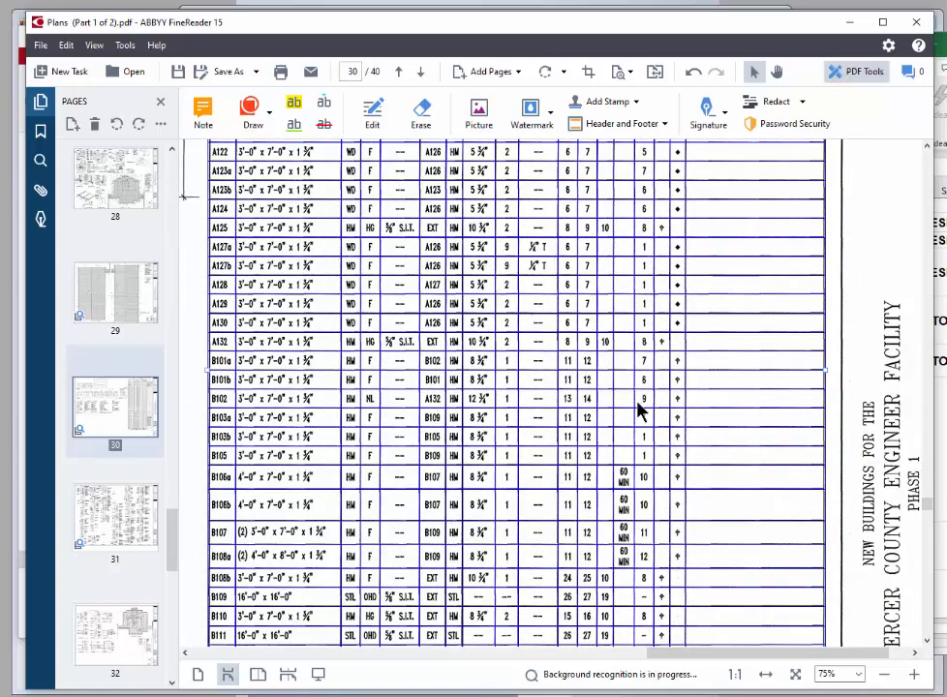
pyautogui.scroll(11, 639, 407)
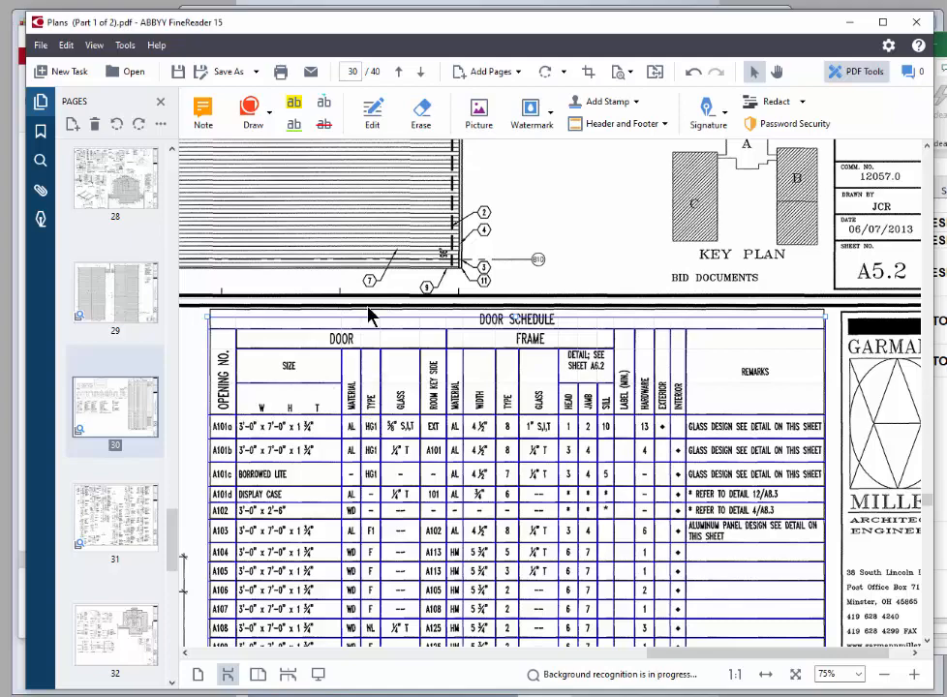
# Move the FineReader window off the Excel sheet and enter the heading DrType in cell D1
pyautogui.moveTo(258, 24); pyautogui.dragTo(946, 58)
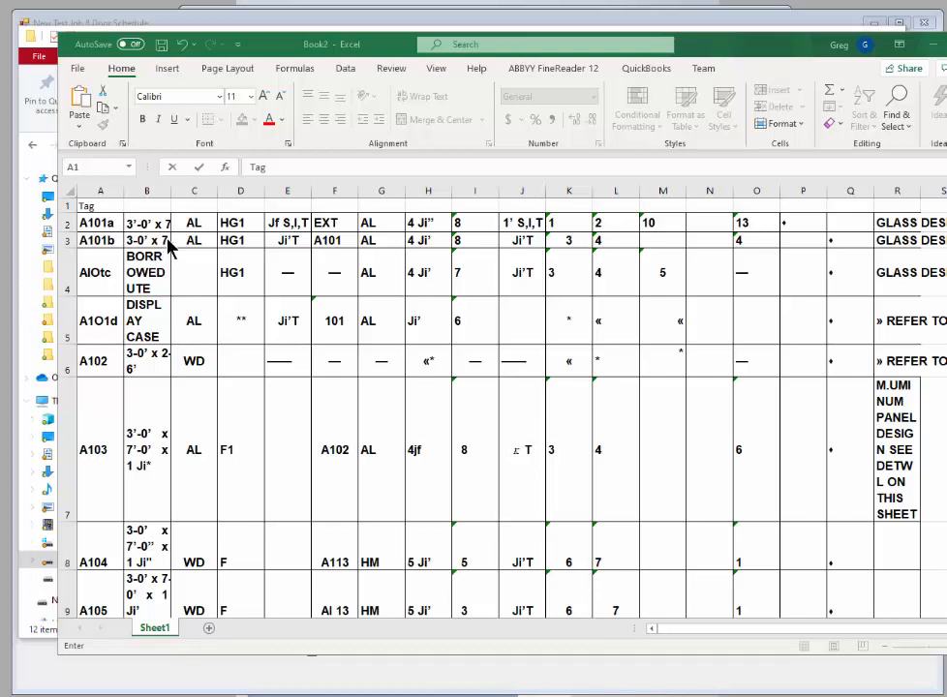
pyautogui.click(240, 207)
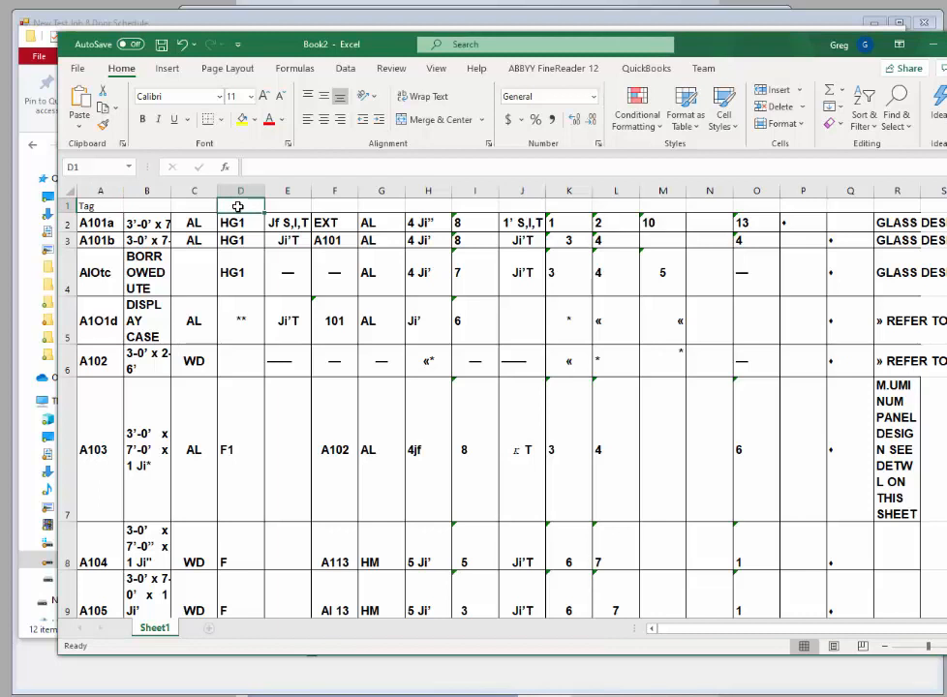
pyautogui.write('DrType')
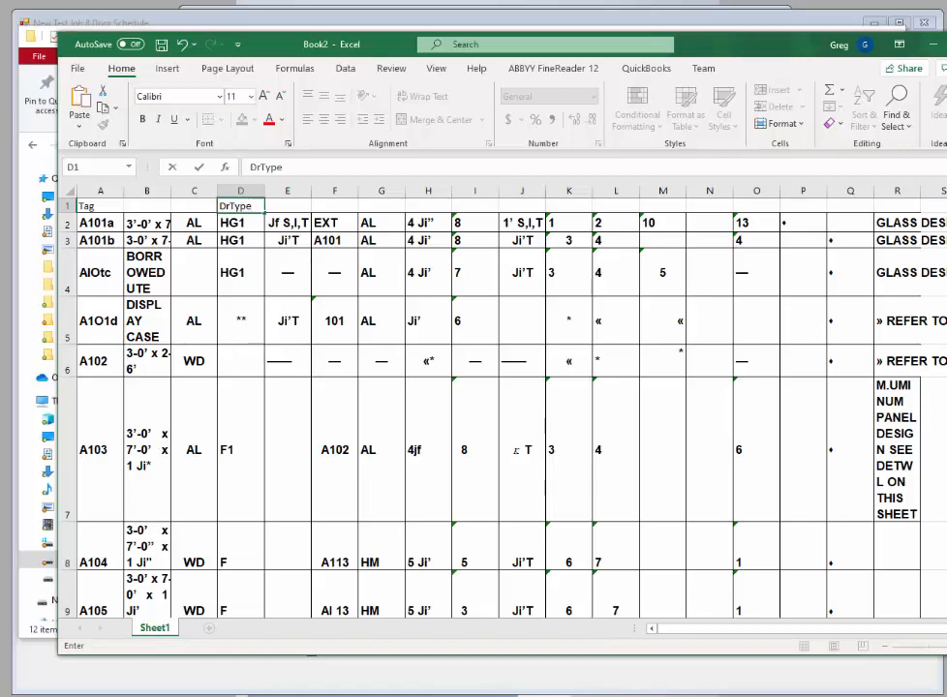
# Shorten the Excel window and arrange it above the FineReader window so the door schedule's column headings show below the sheet
pyautogui.moveTo(946, 56); pyautogui.dragTo(752, 21)
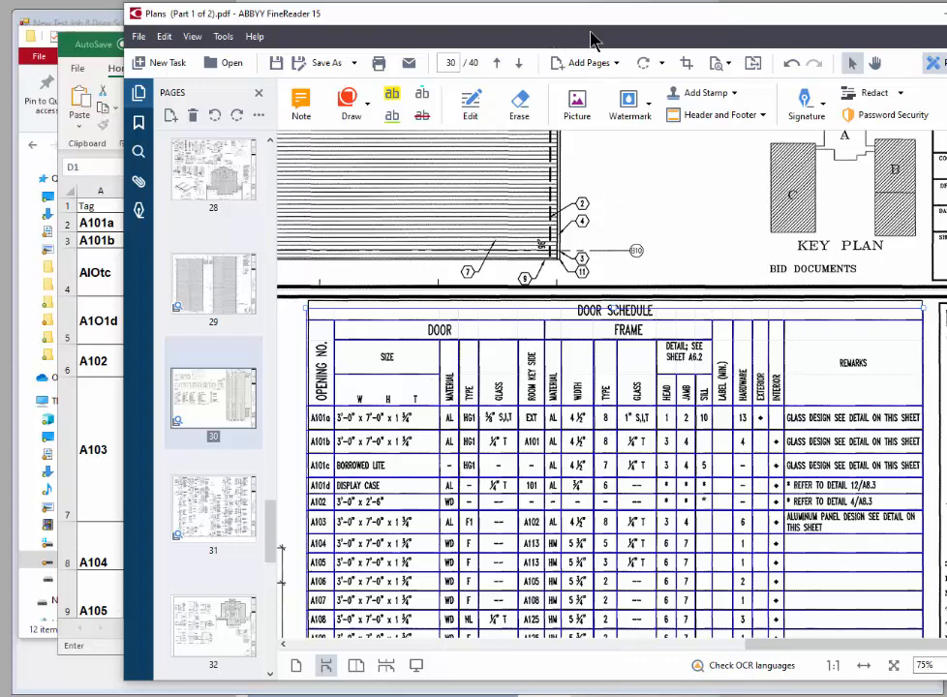
pyautogui.moveTo(593, 39); pyautogui.dragTo(459, 290)
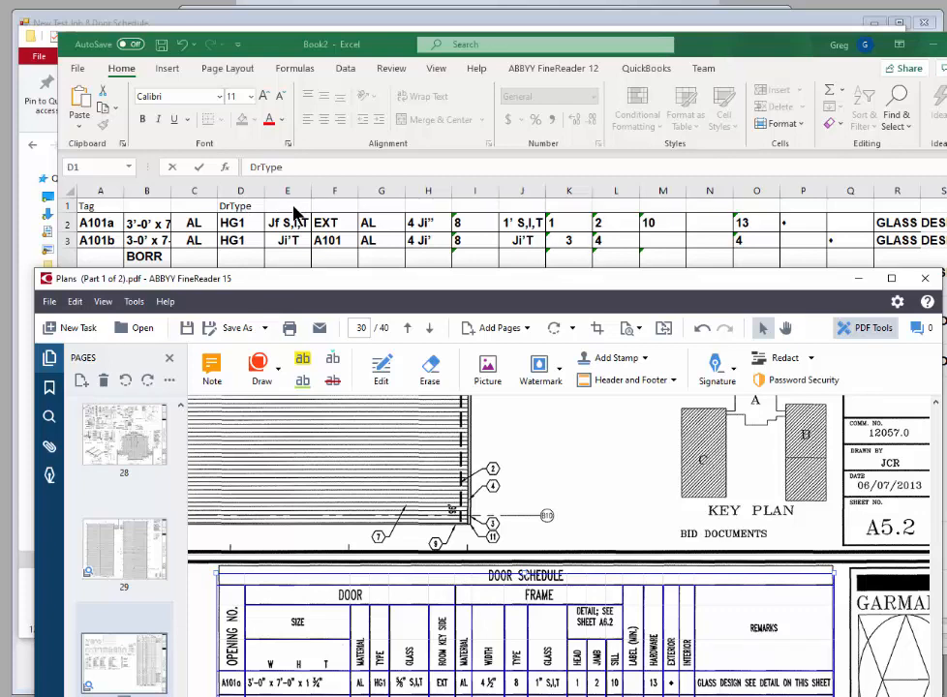
pyautogui.click(293, 212)
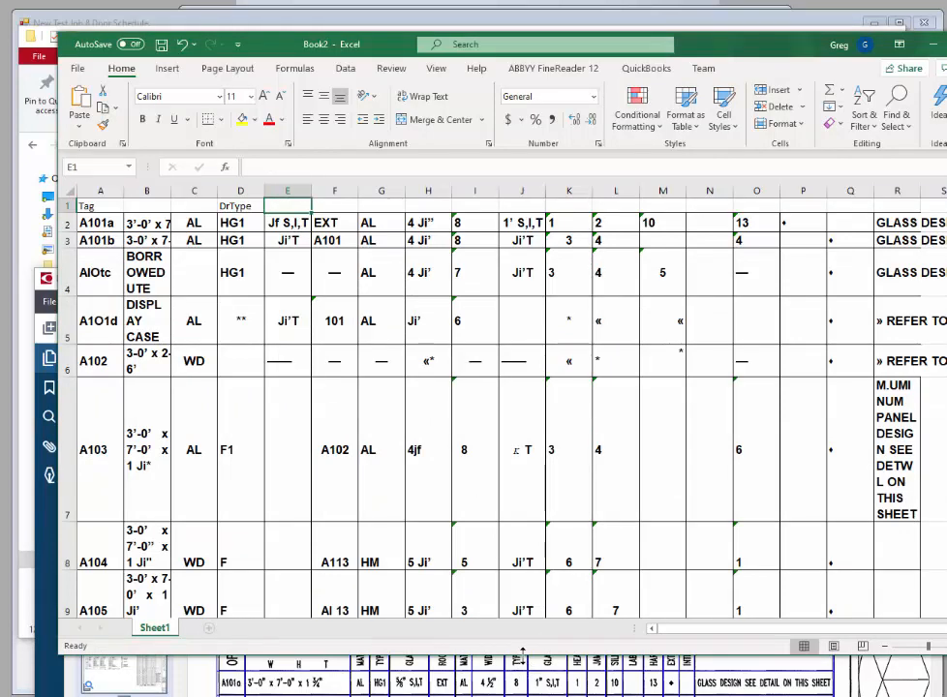
pyautogui.moveTo(523, 640); pyautogui.dragTo(519, 422)
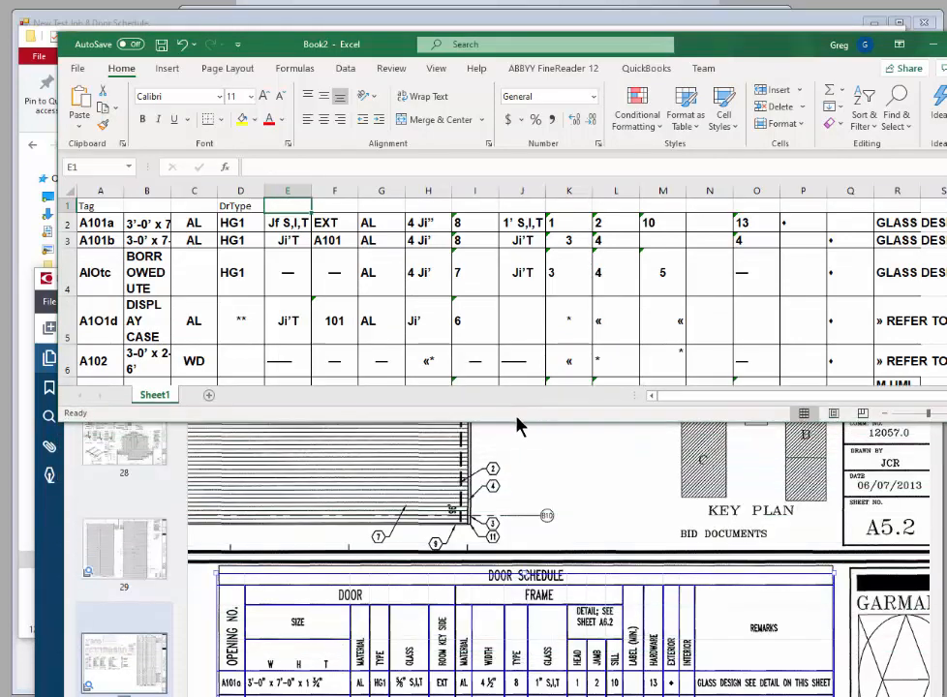
pyautogui.click(548, 491)
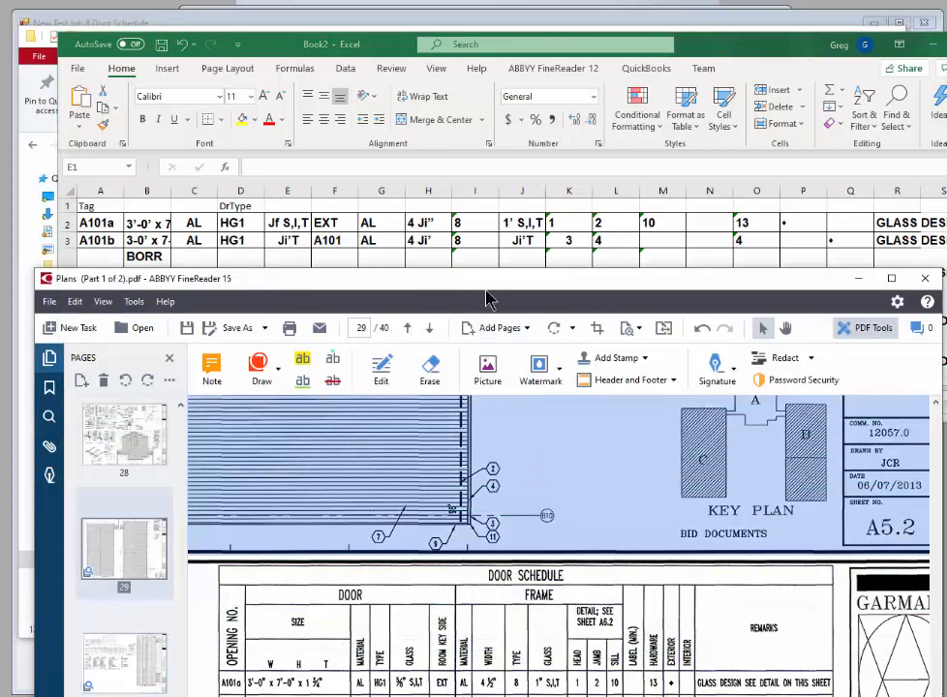
pyautogui.scroll(-3, 544, 511)
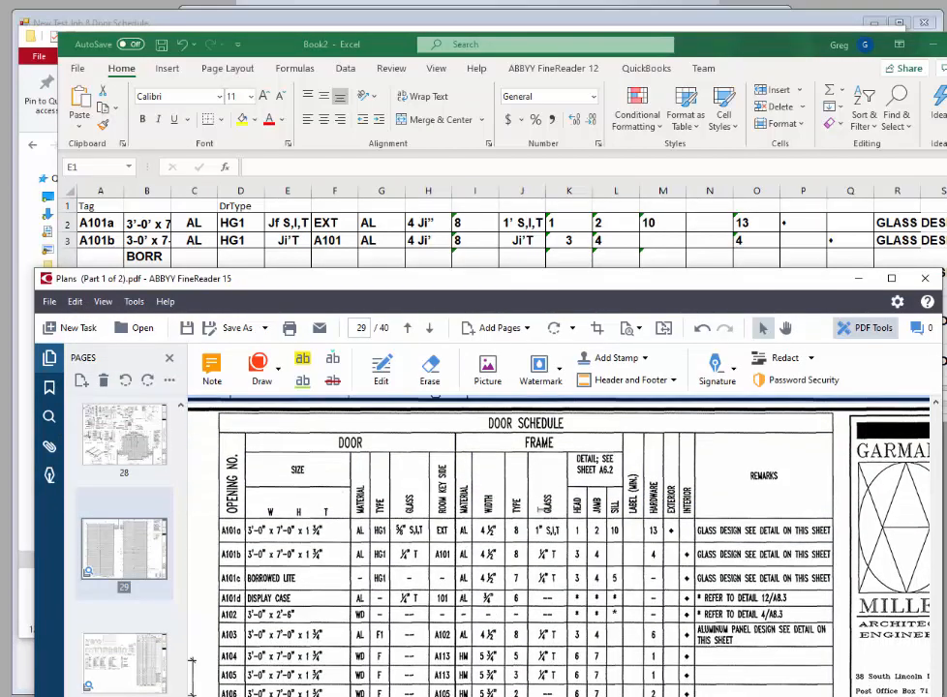
pyautogui.moveTo(533, 281); pyautogui.dragTo(538, 434)
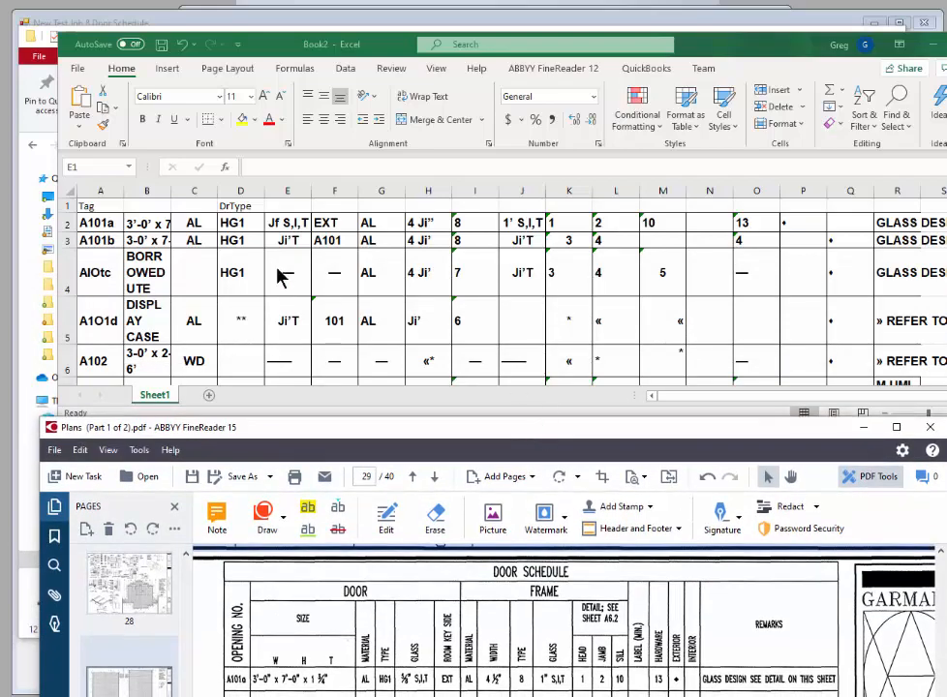
pyautogui.moveTo(370, 49); pyautogui.dragTo(364, 12)
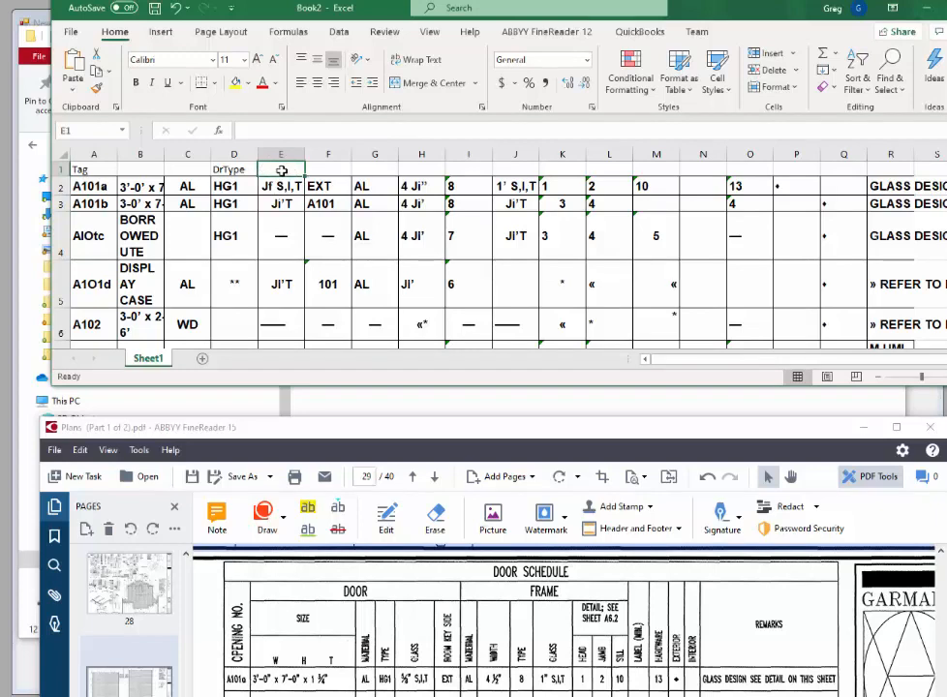
# Enter the column headings Glass, Room1, Material and Width in cells E1 to H1
pyautogui.write('Glass')
pyautogui.press('Tab')
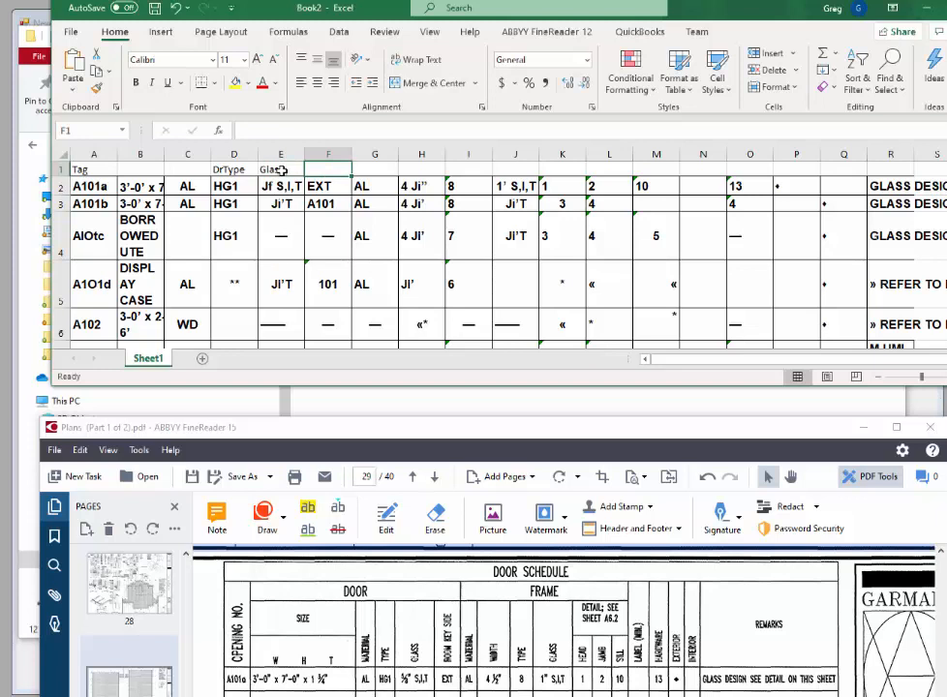
pyautogui.write('Room1')
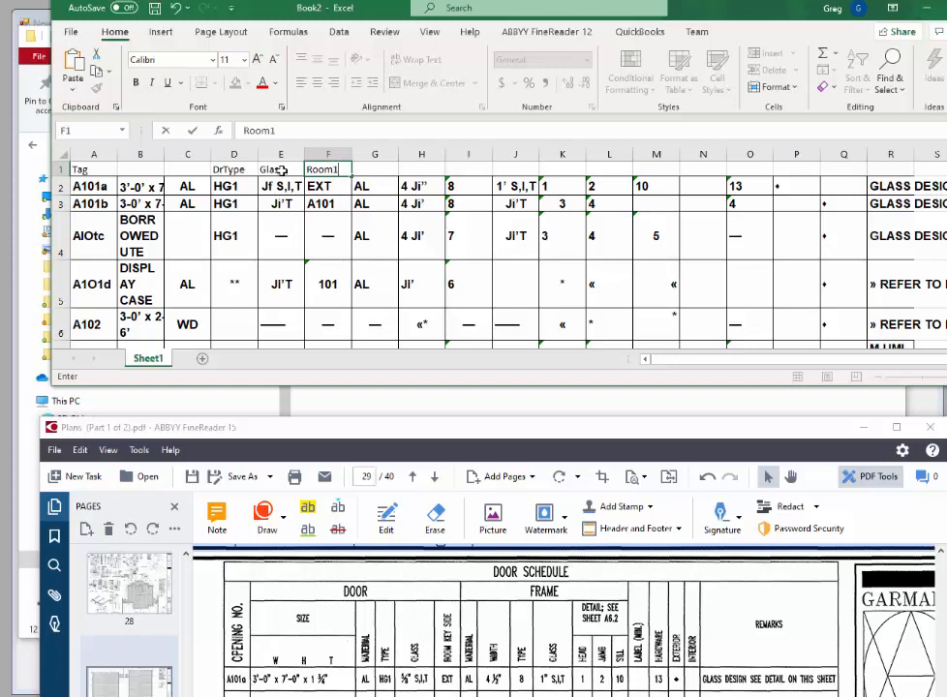
pyautogui.press('Tab')
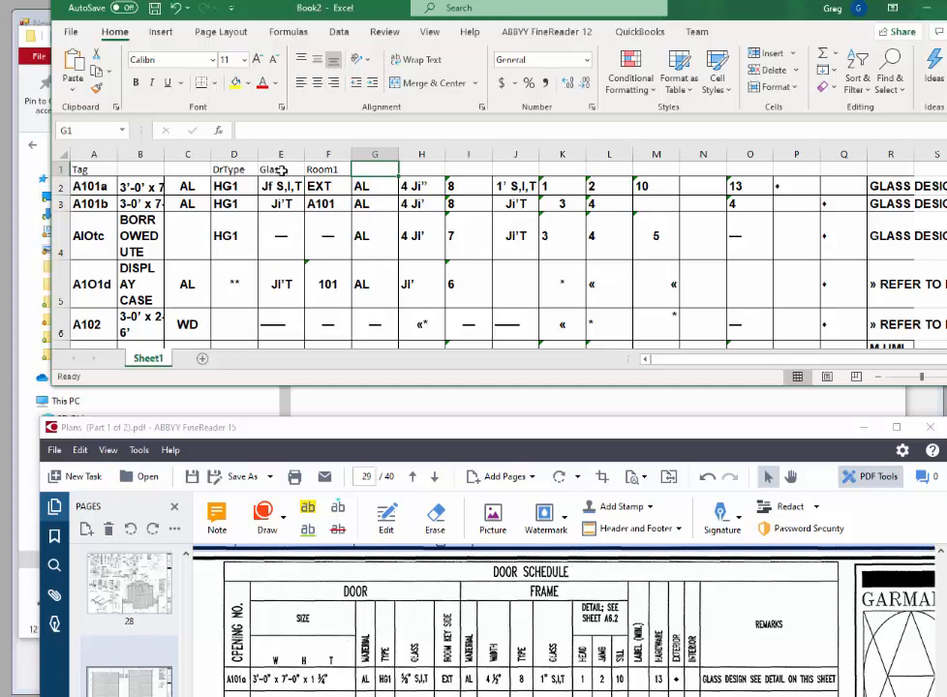
pyautogui.write('Material')
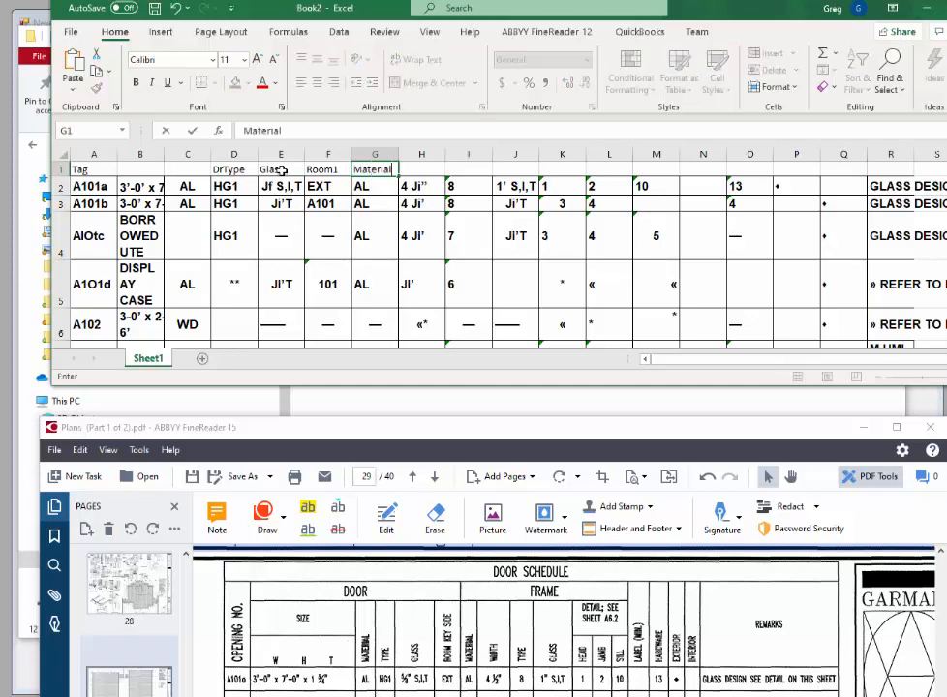
pyautogui.press('Tab')
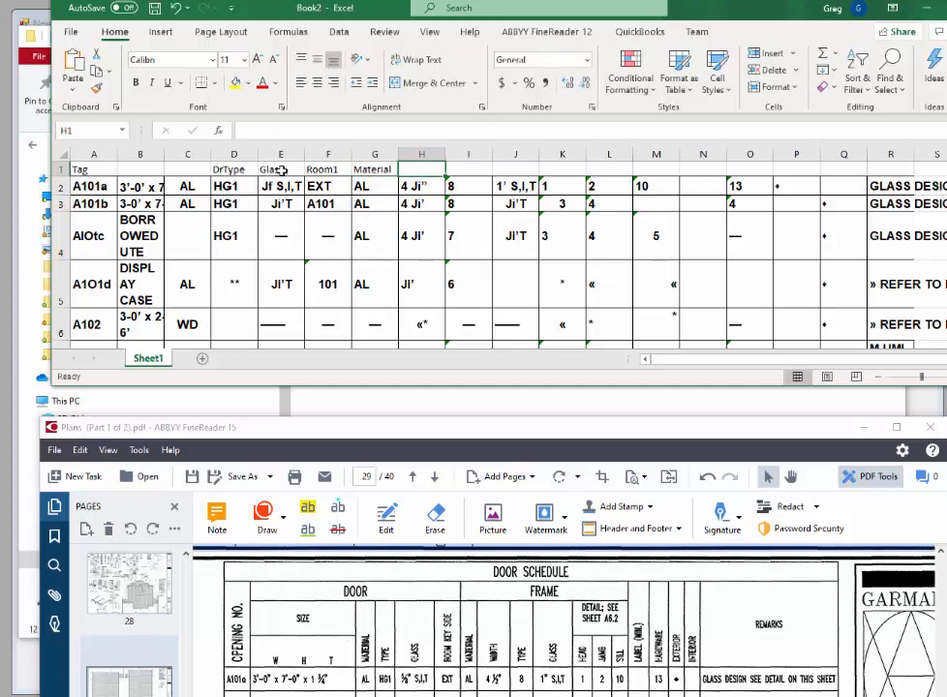
pyautogui.write('Wid')
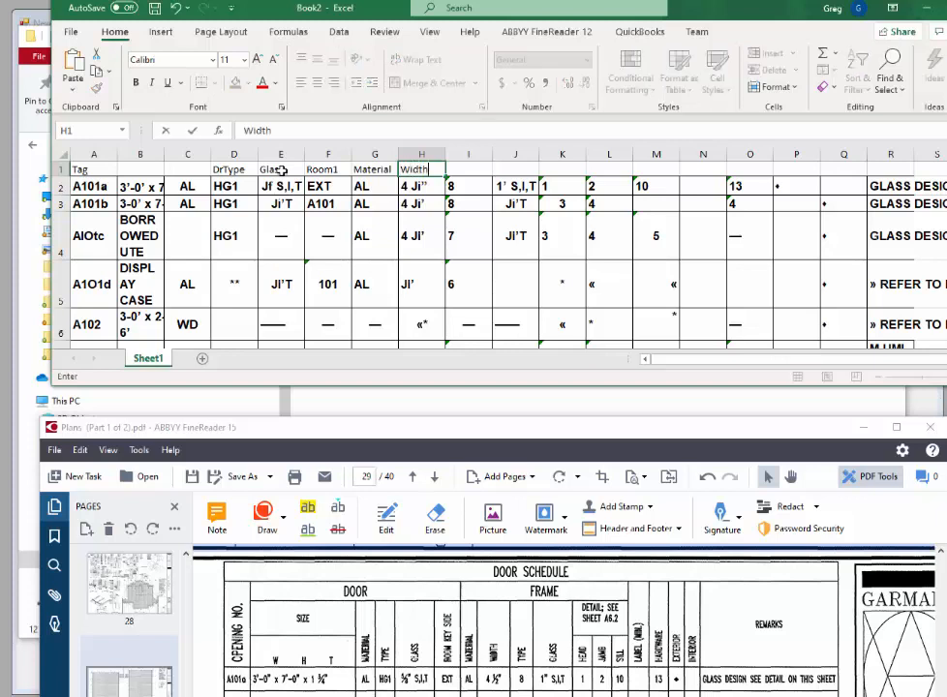
pyautogui.write('th')
pyautogui.press('Tab')
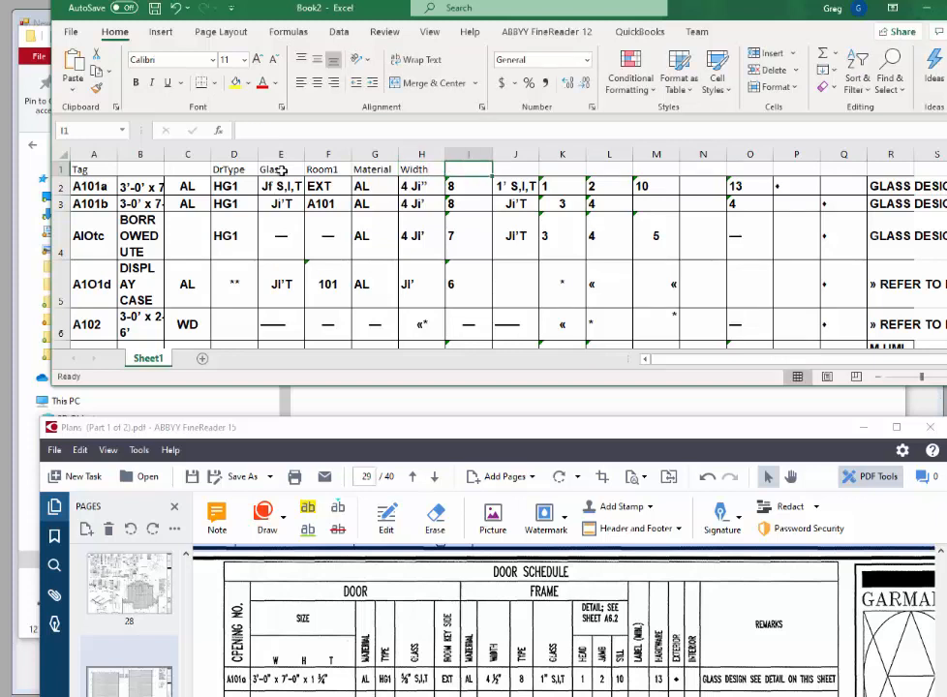
# Enter the column headings Type in cell I1, Hardware in cell O1 and Remarks in cell R1
pyautogui.write('Type')
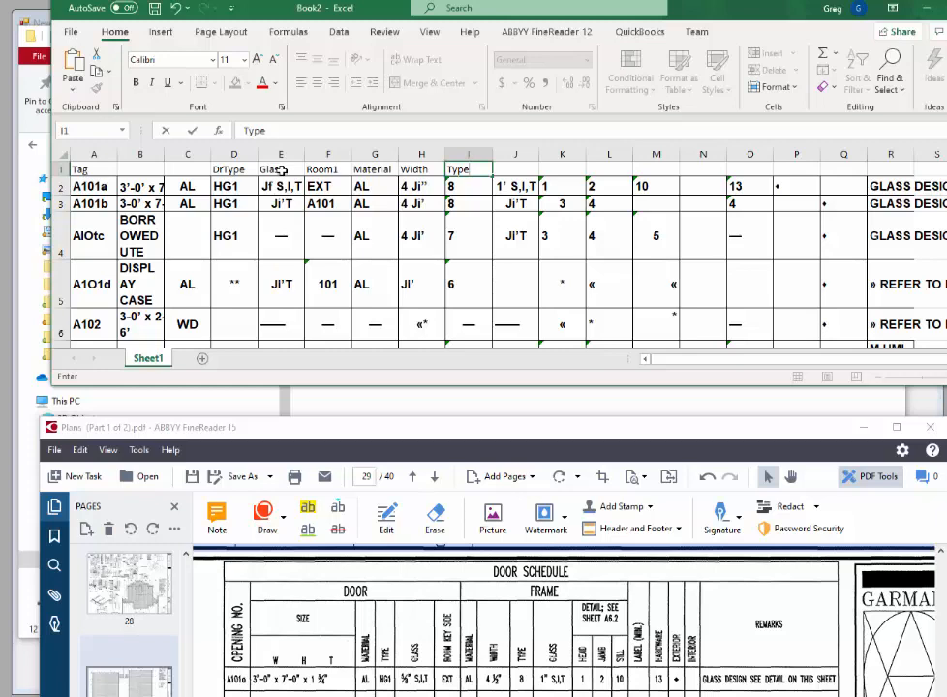
pyautogui.scroll(-2, 721, 600)
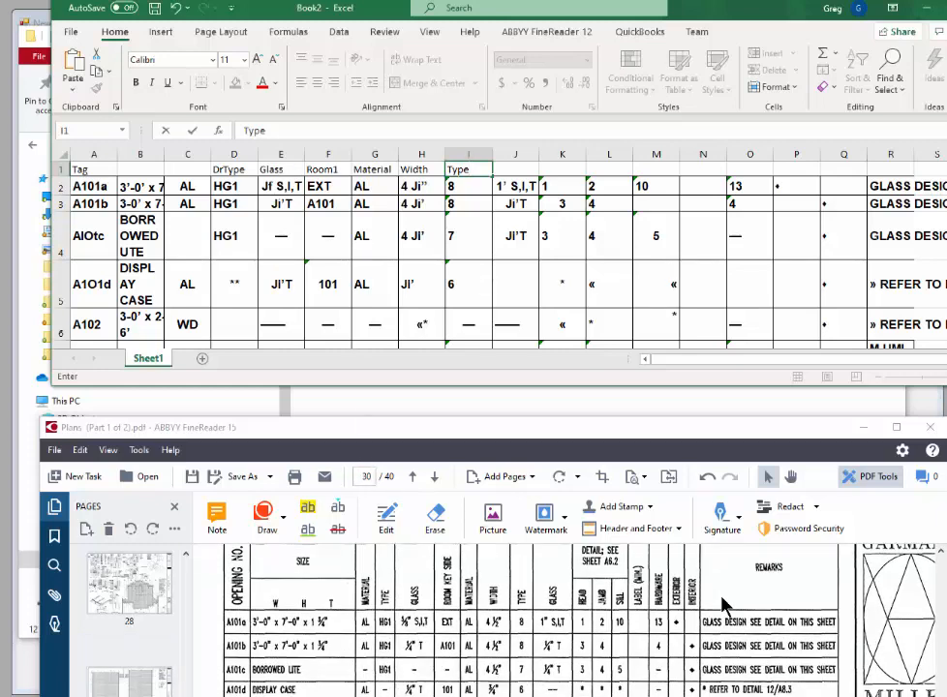
pyautogui.scroll(1, 721, 600)
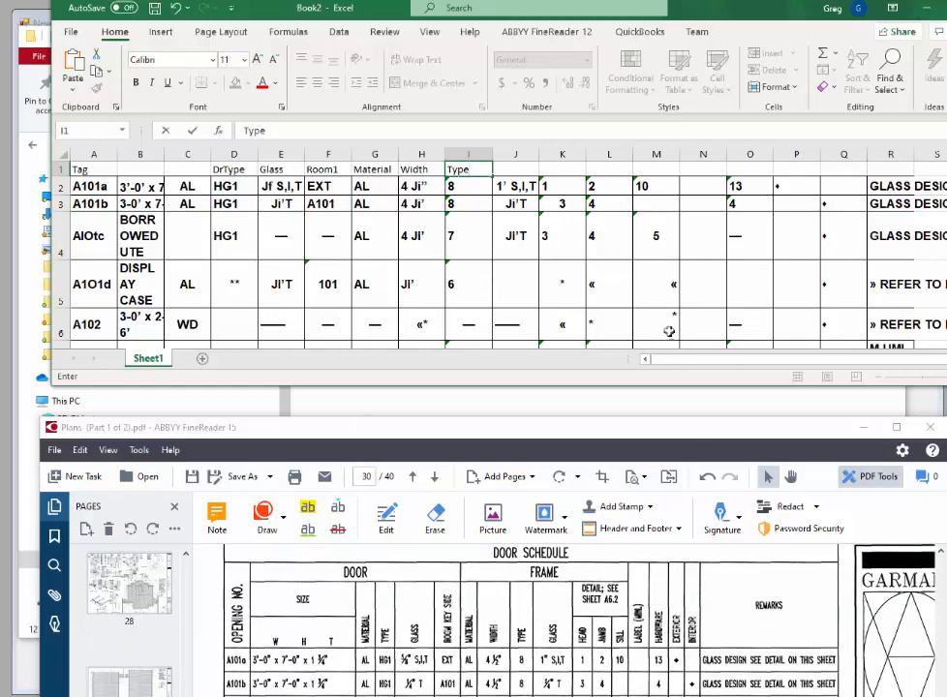
pyautogui.click(751, 171)
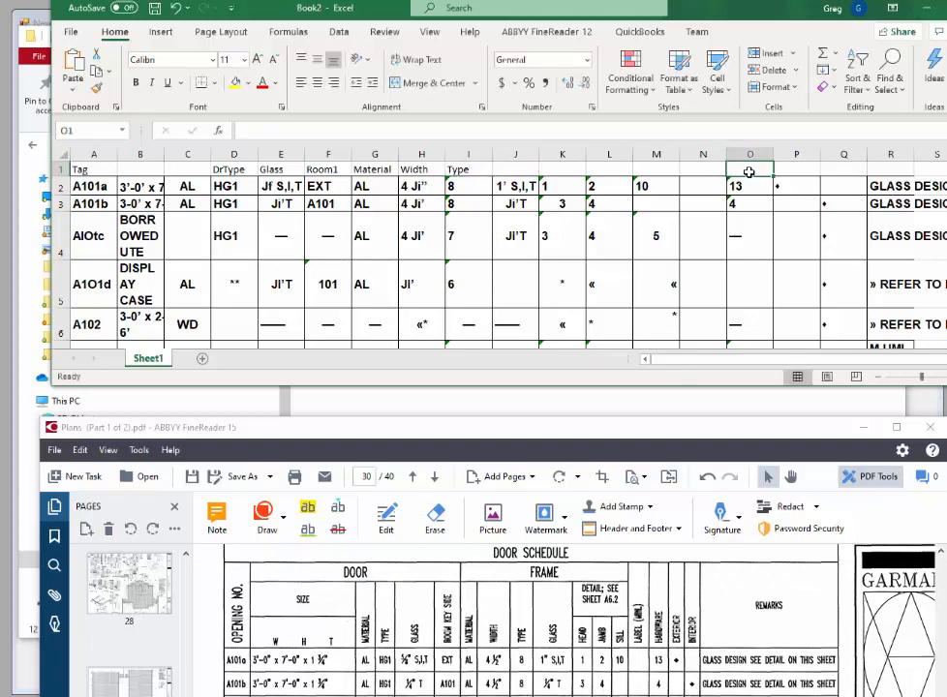
pyautogui.write('Hardware')
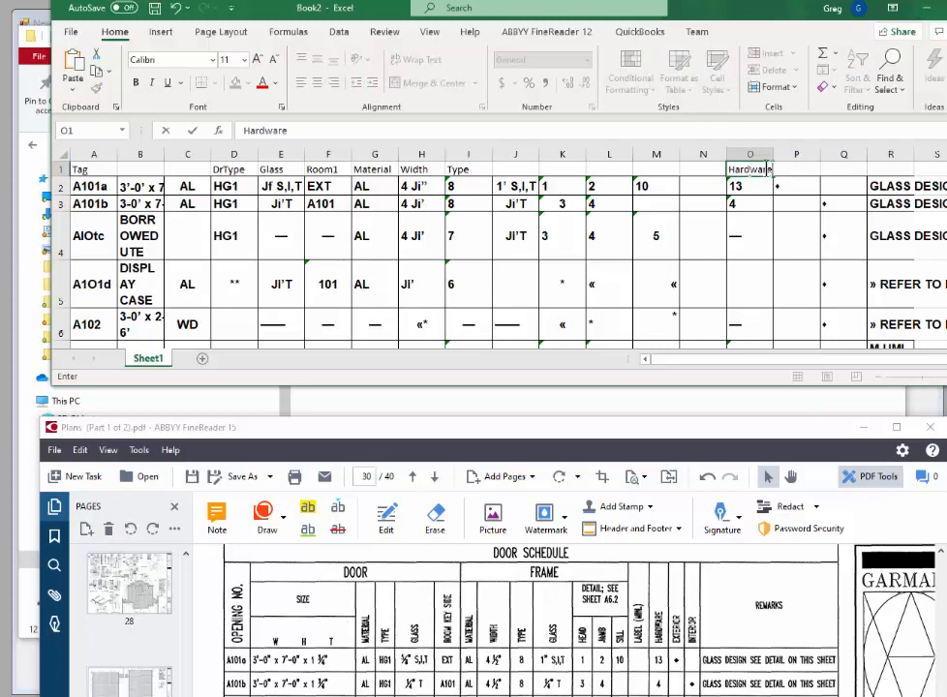
pyautogui.click(897, 169)
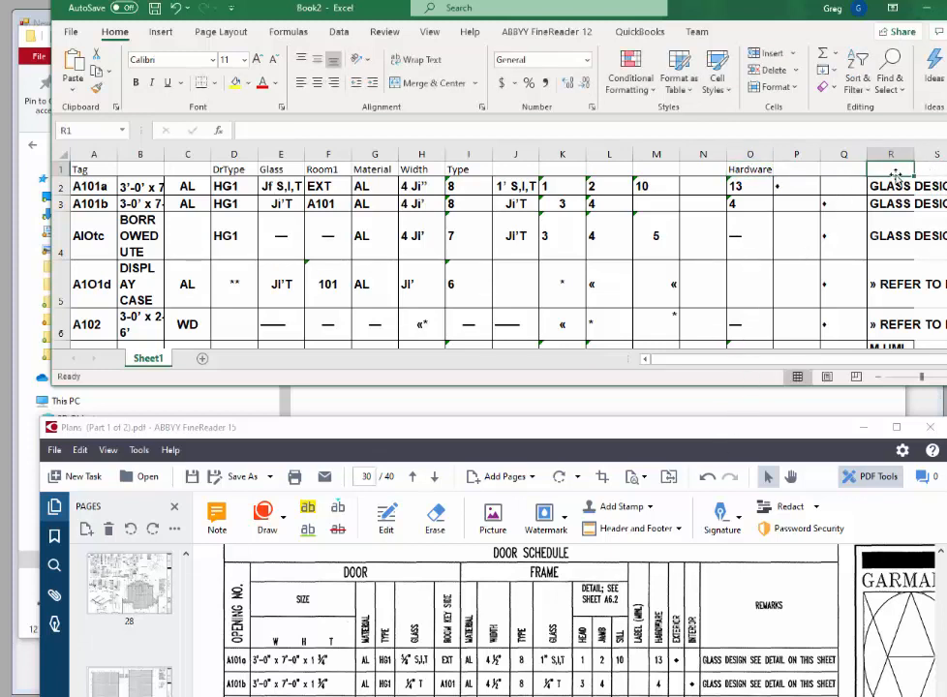
pyautogui.write('Remarks')
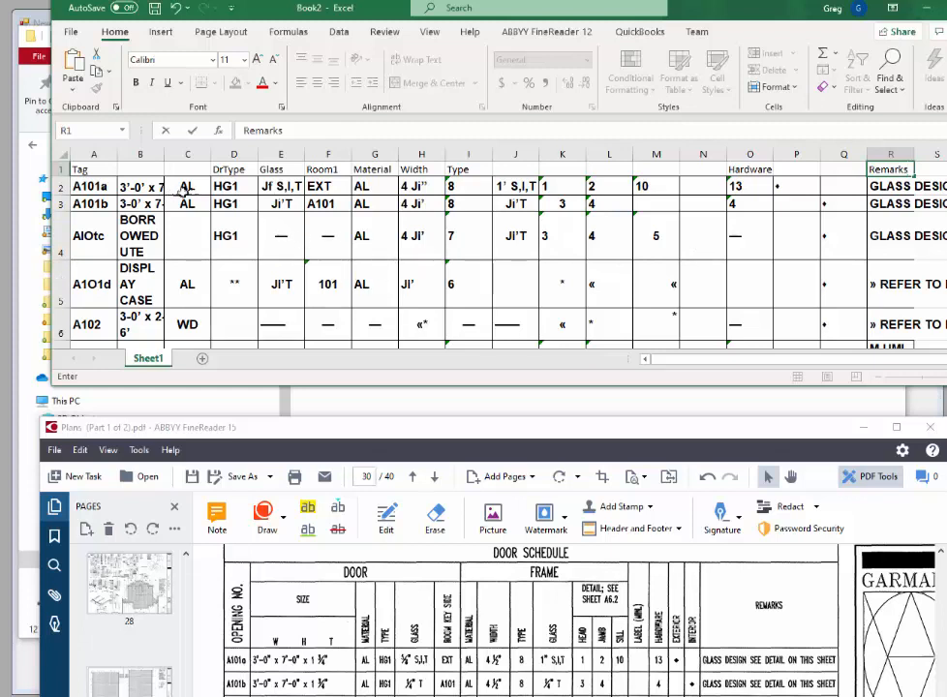
# Move and heighten the Excel window to show more rows, and delete the untitled door size and material columns B and C
pyautogui.click(142, 155)
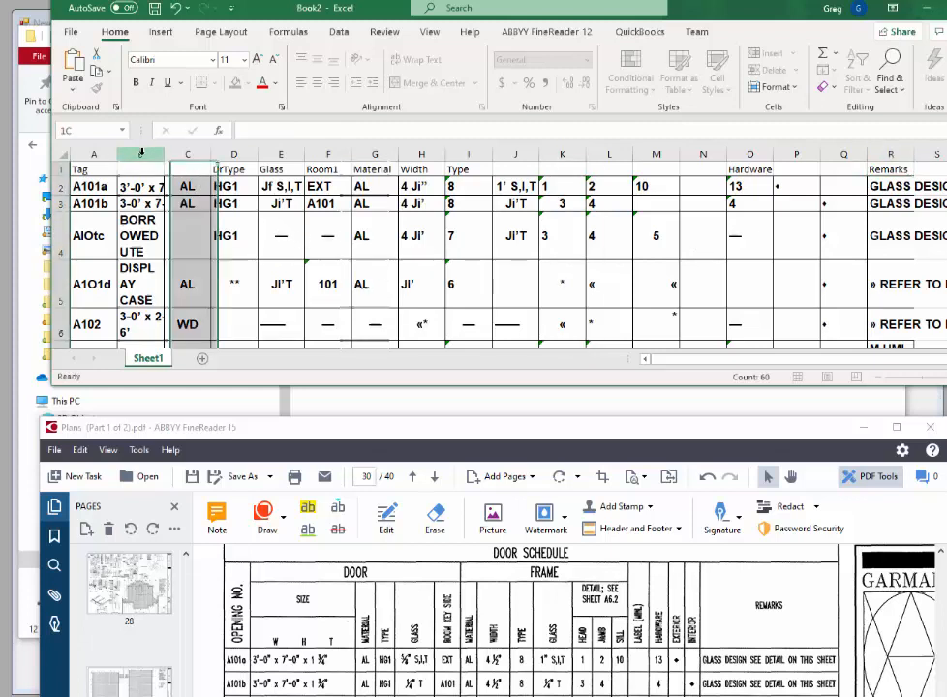
pyautogui.moveTo(141, 155); pyautogui.dragTo(184, 153)
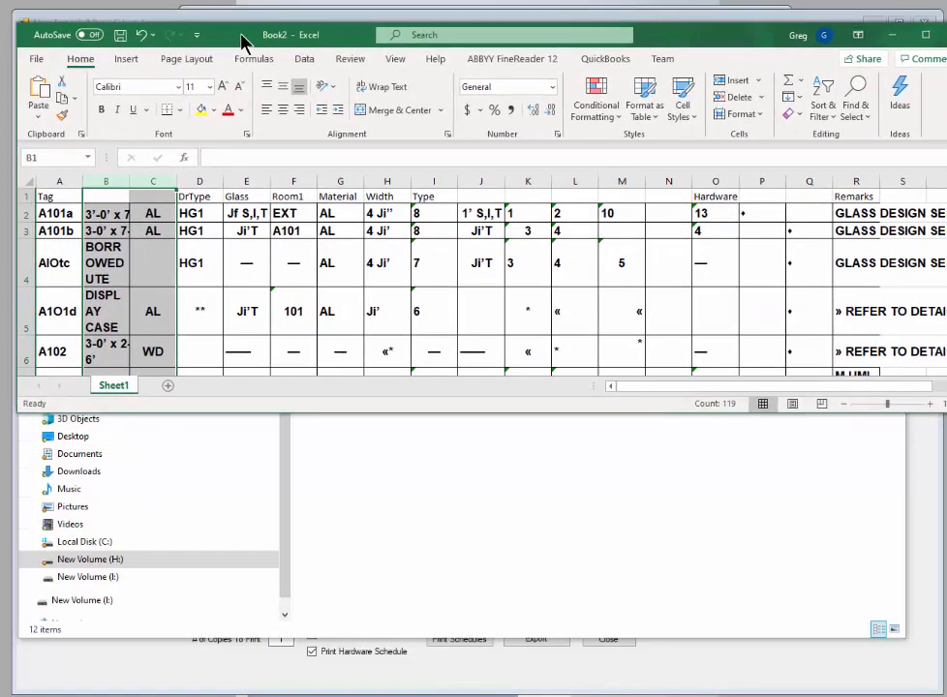
pyautogui.moveTo(242, 44); pyautogui.dragTo(236, 30)
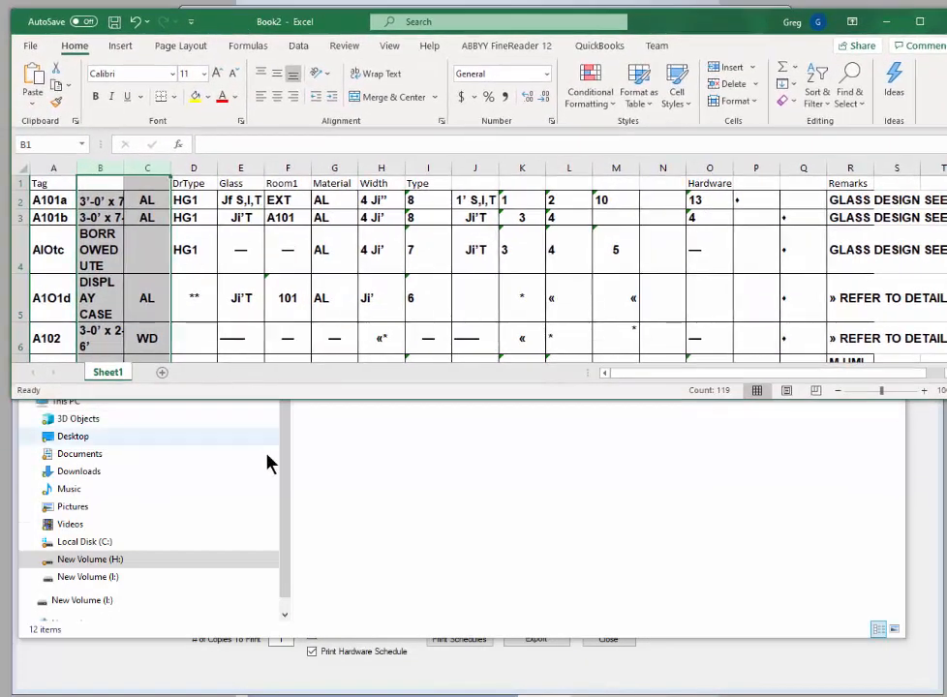
pyautogui.moveTo(321, 401); pyautogui.dragTo(332, 687)
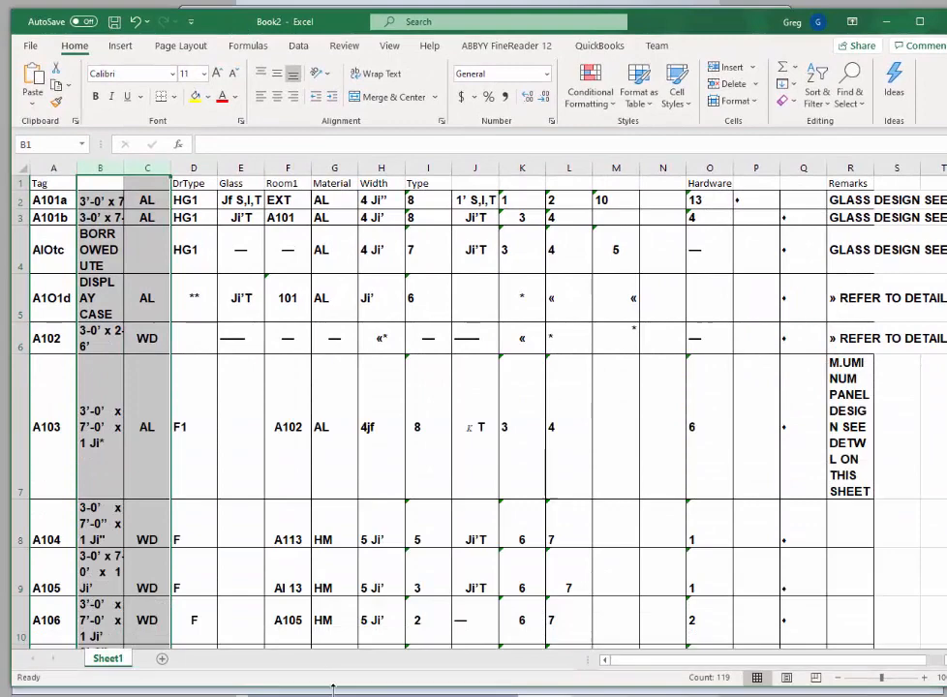
pyautogui.rightClick(118, 167)
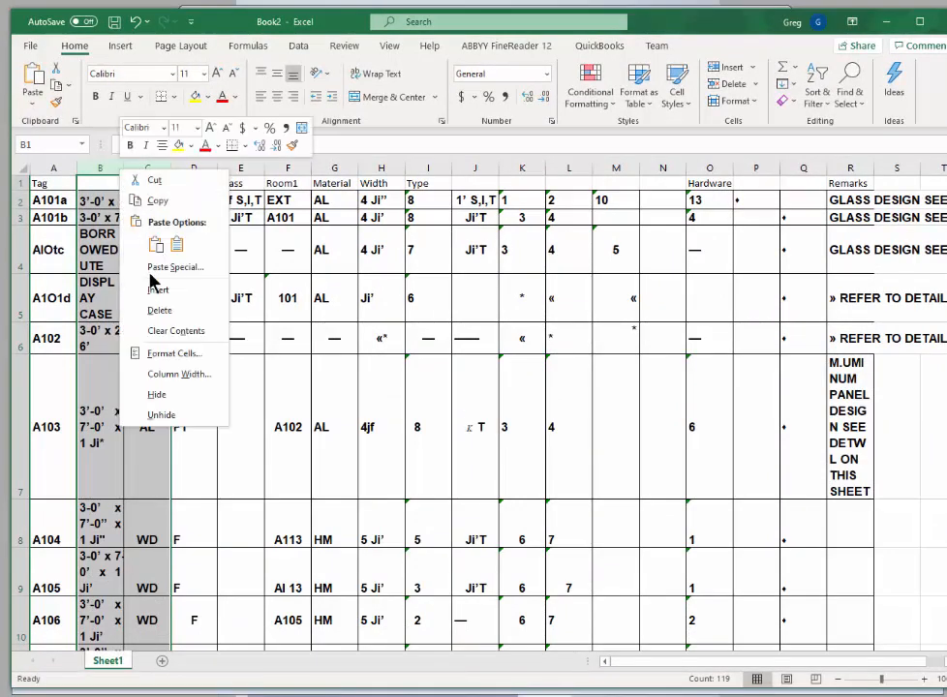
pyautogui.click(141, 312)
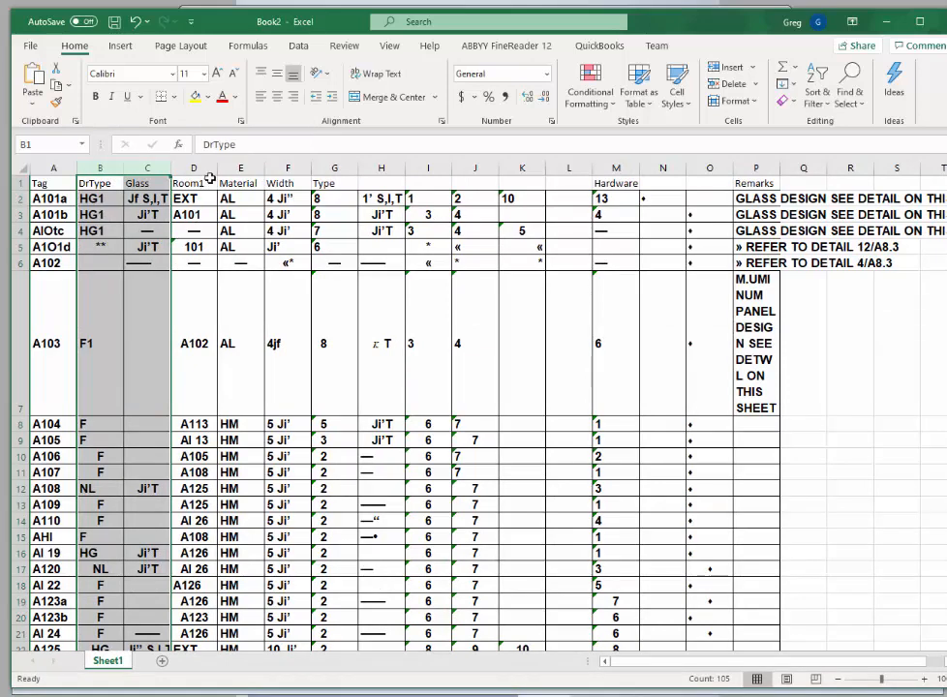
# Delete the Glass, Material and Width columns from the door schedule sheet
pyautogui.click(148, 170)
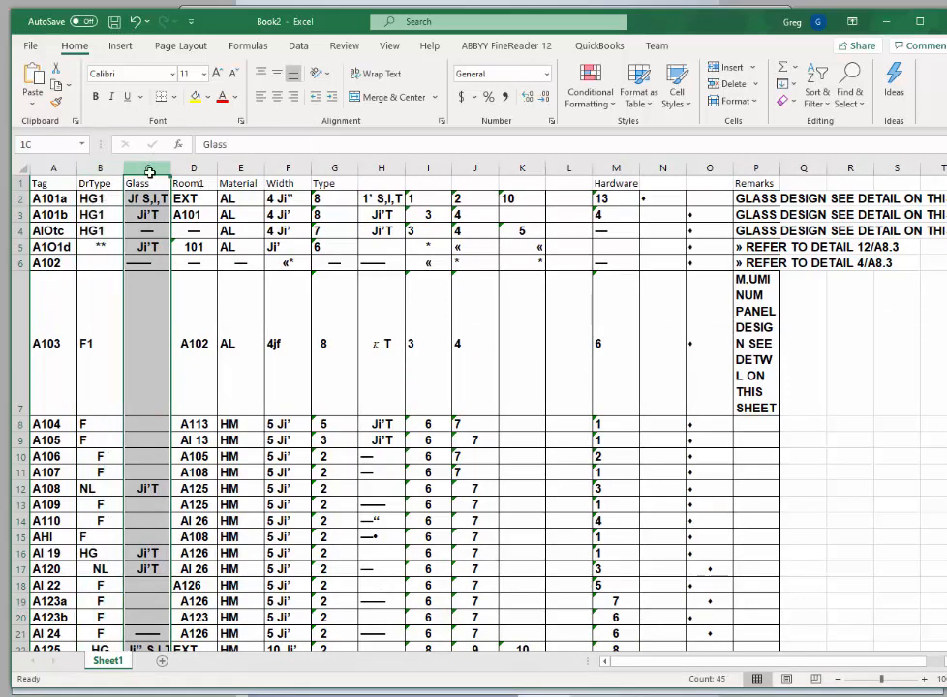
pyautogui.rightClick(148, 170)
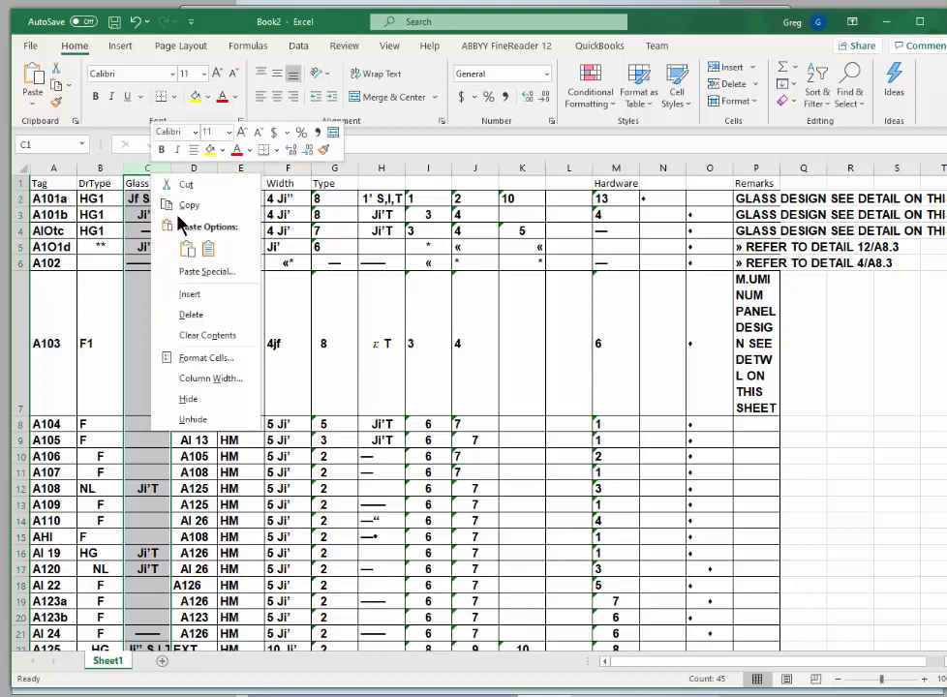
pyautogui.click(191, 315)
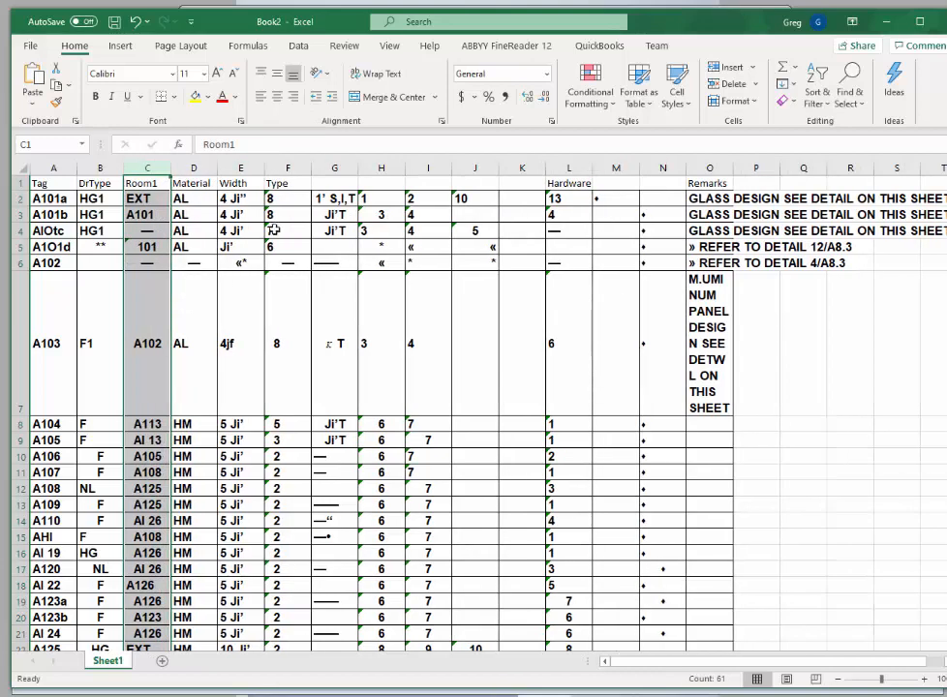
pyautogui.click(195, 168)
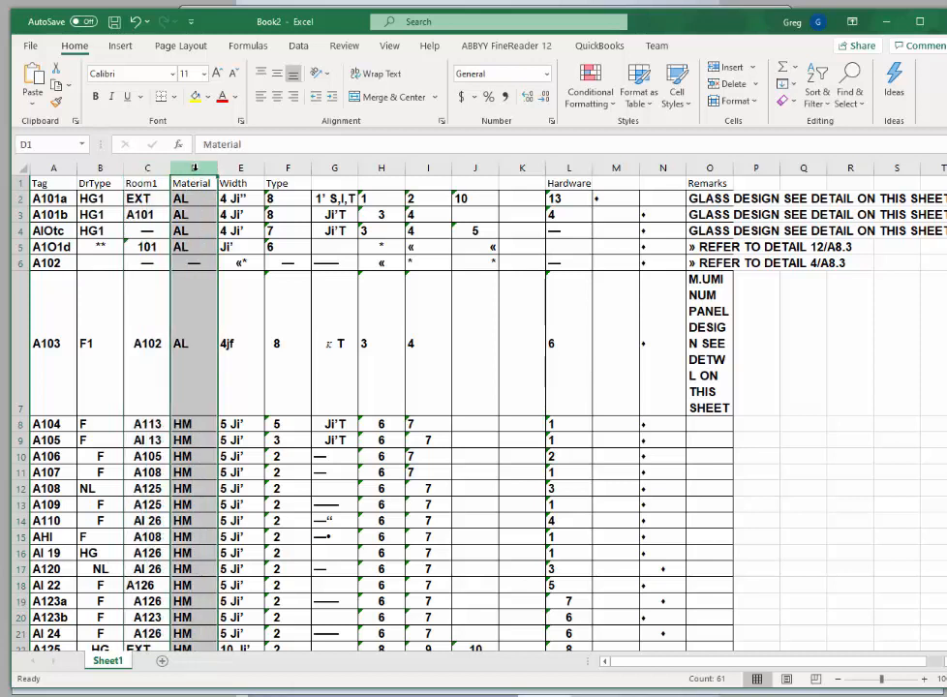
pyautogui.keyDown('shift'); pyautogui.click(242, 169); pyautogui.keyUp('shift')
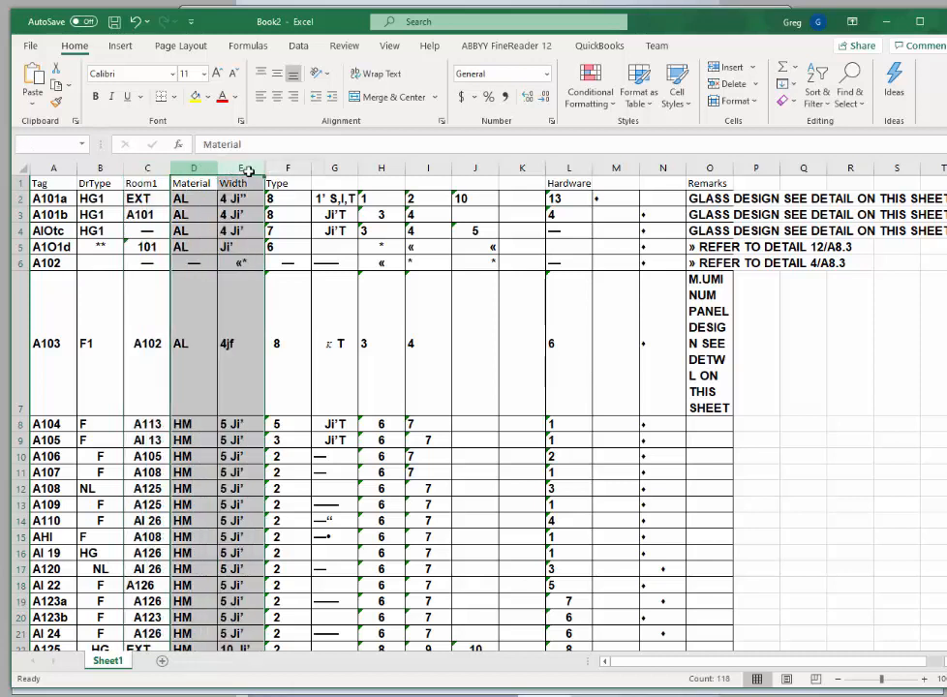
pyautogui.moveTo(195, 168); pyautogui.dragTo(243, 170)
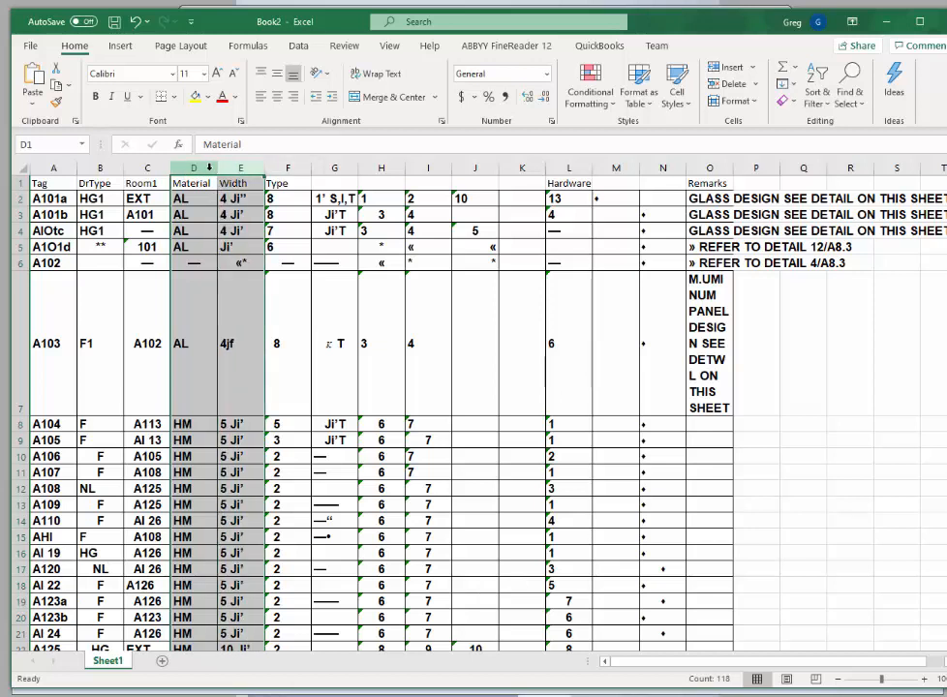
pyautogui.rightClick(209, 170)
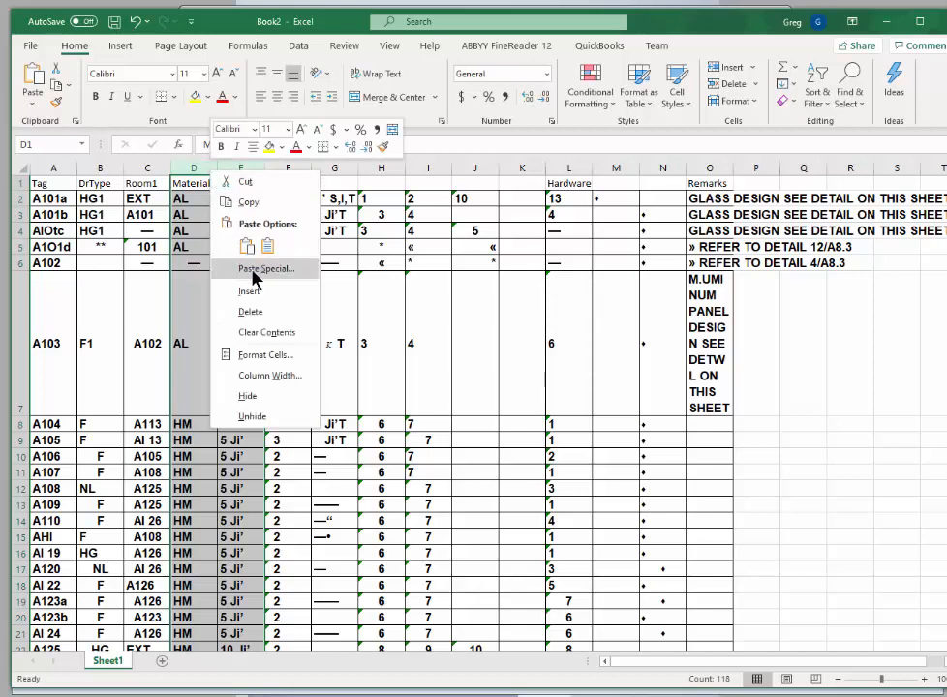
pyautogui.click(252, 312)
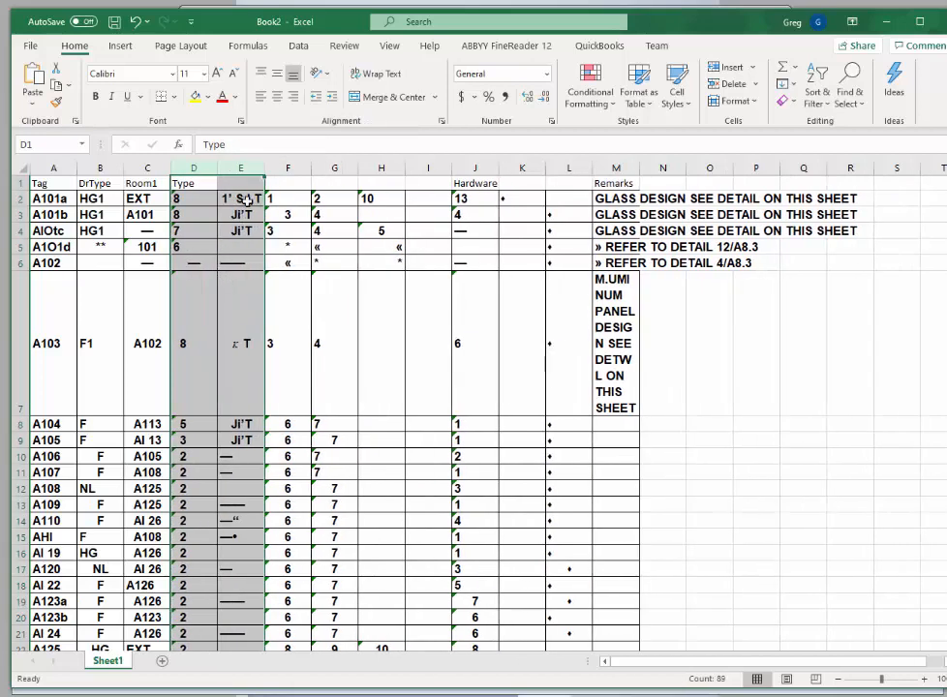
# Change the heading Type in cell D1 to FrType
pyautogui.click(183, 184)
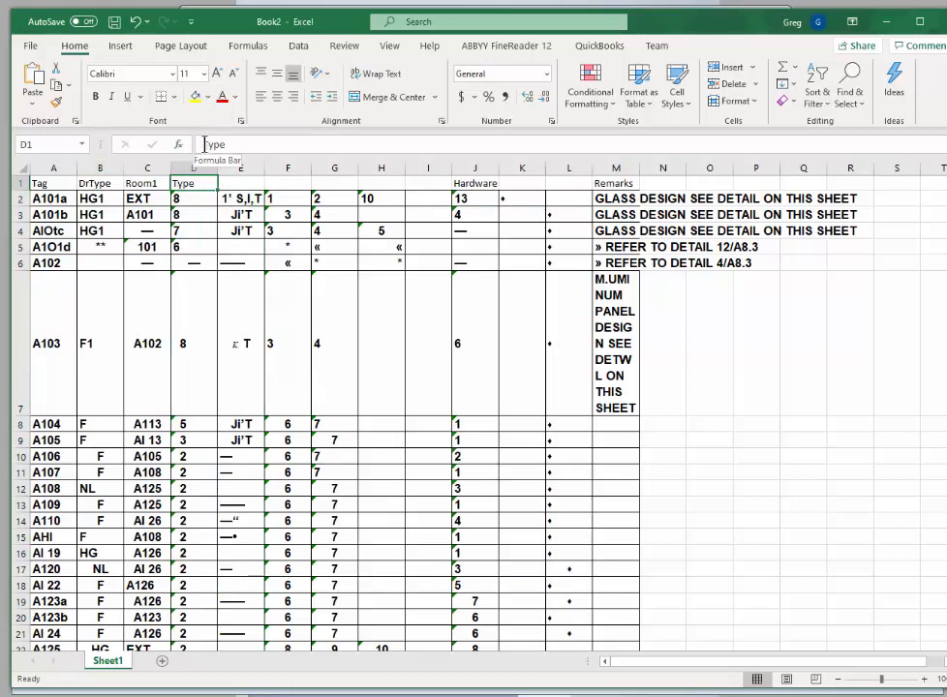
pyautogui.click(204, 143)
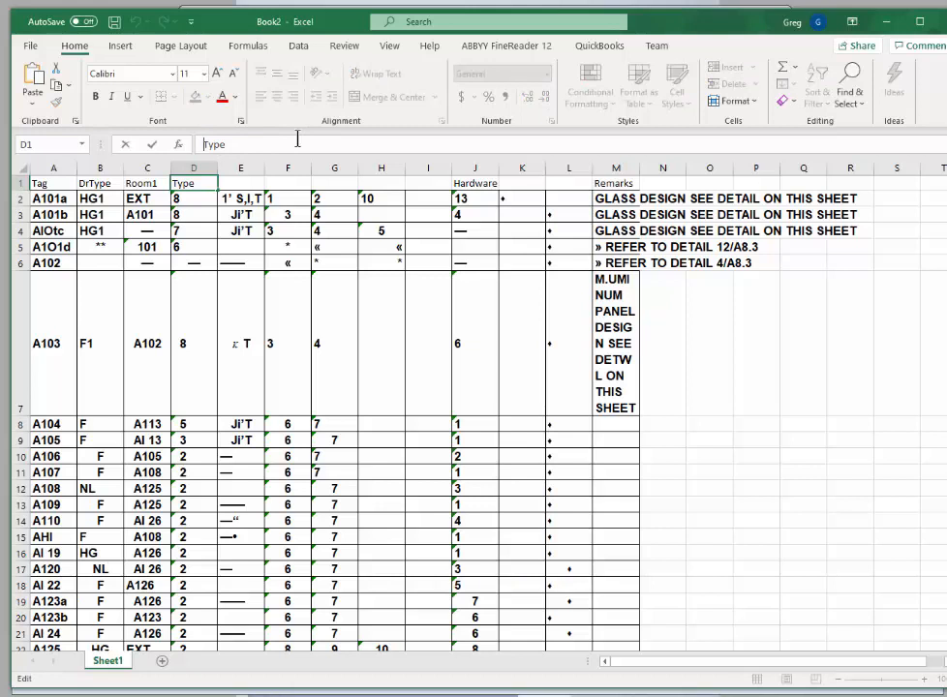
pyautogui.write('Fr')
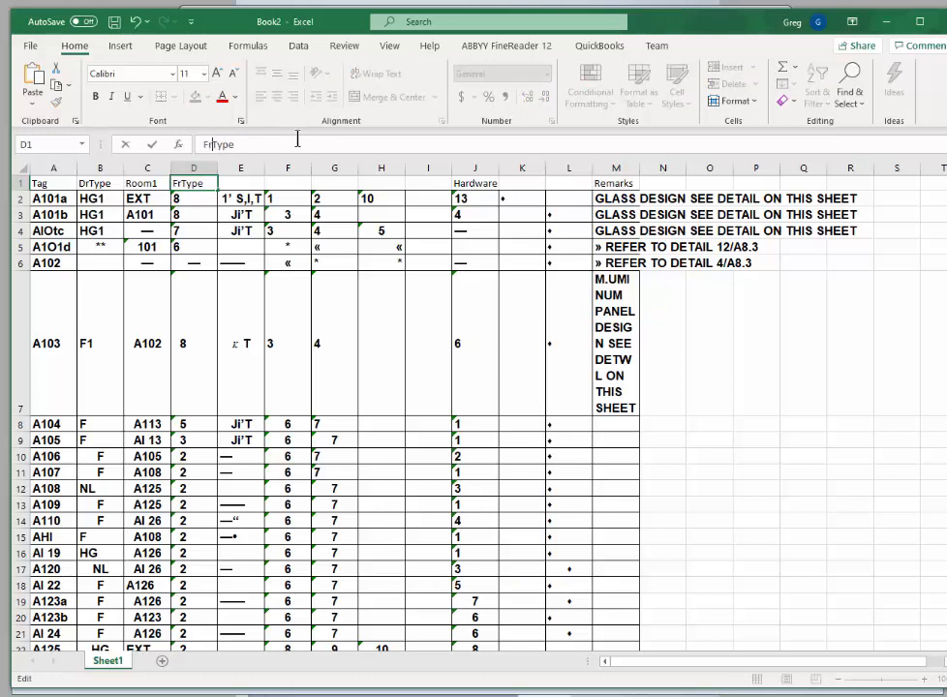
# Delete the five untitled columns between FrType and Hardware and the two untitled columns between Hardware and Remarks
pyautogui.click(242, 168)
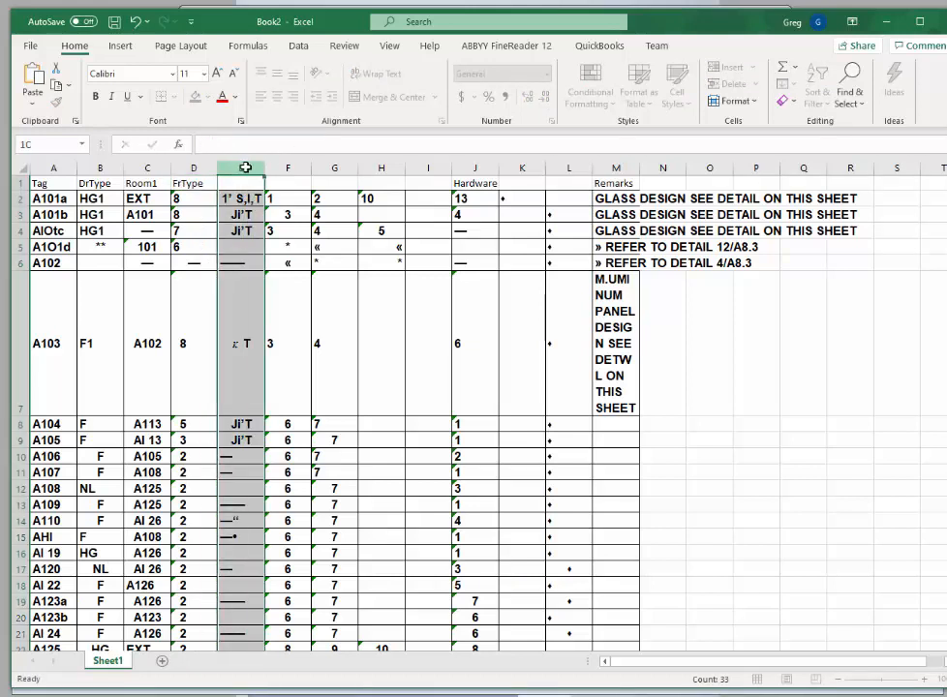
pyautogui.moveTo(249, 168); pyautogui.dragTo(419, 165)
pyautogui.rightClick(308, 171)
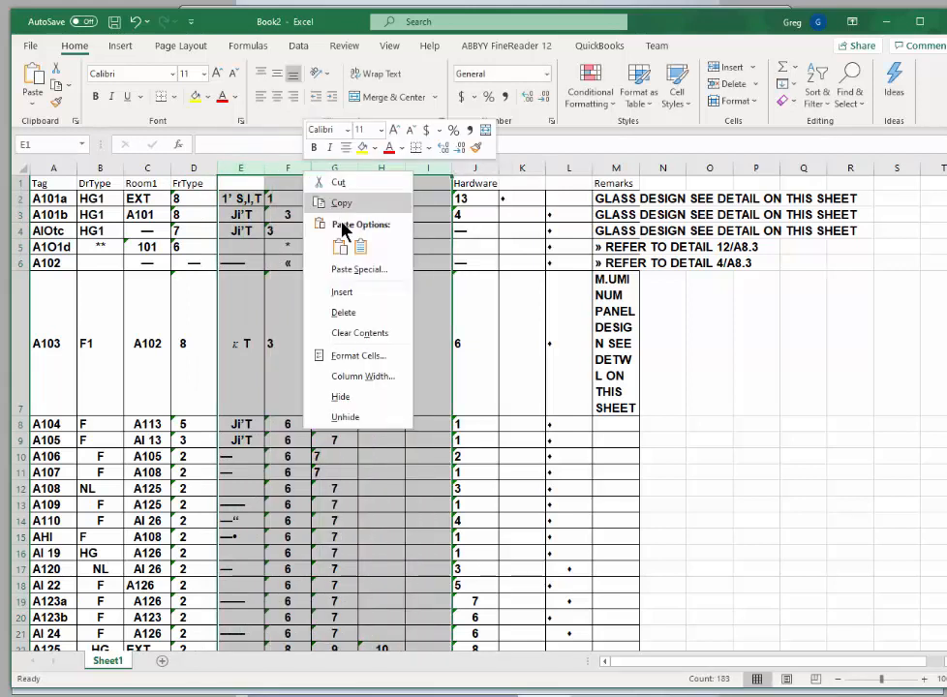
pyautogui.click(347, 312)
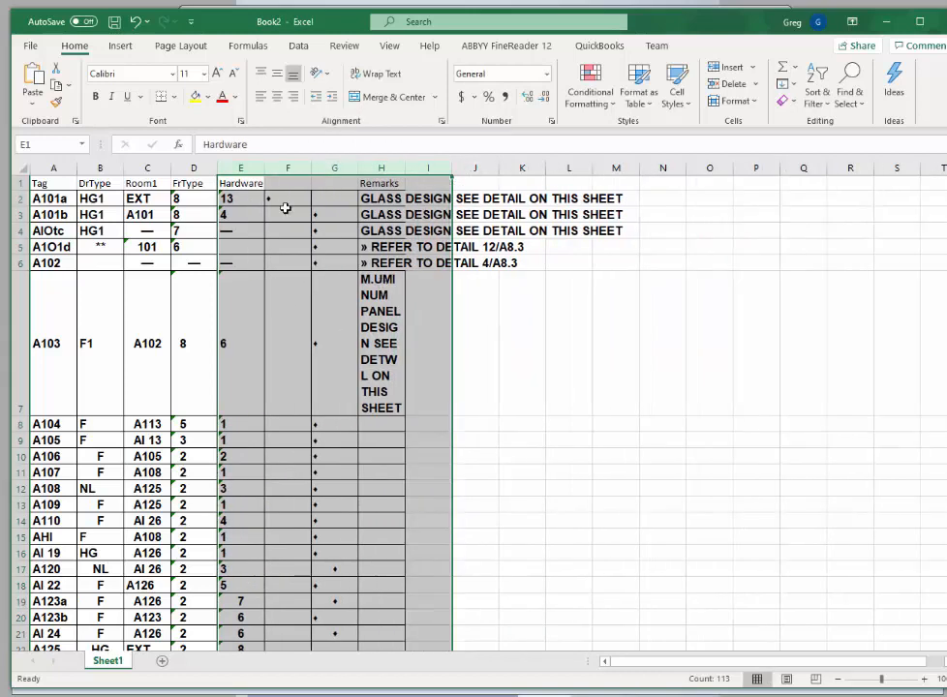
pyautogui.click(297, 165)
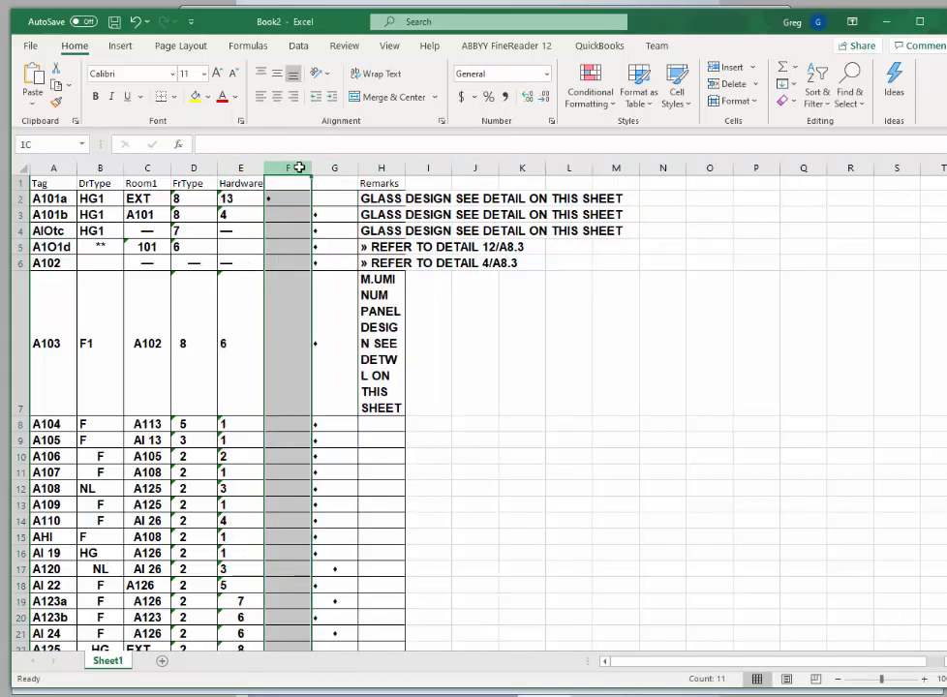
pyautogui.moveTo(300, 167); pyautogui.dragTo(327, 169)
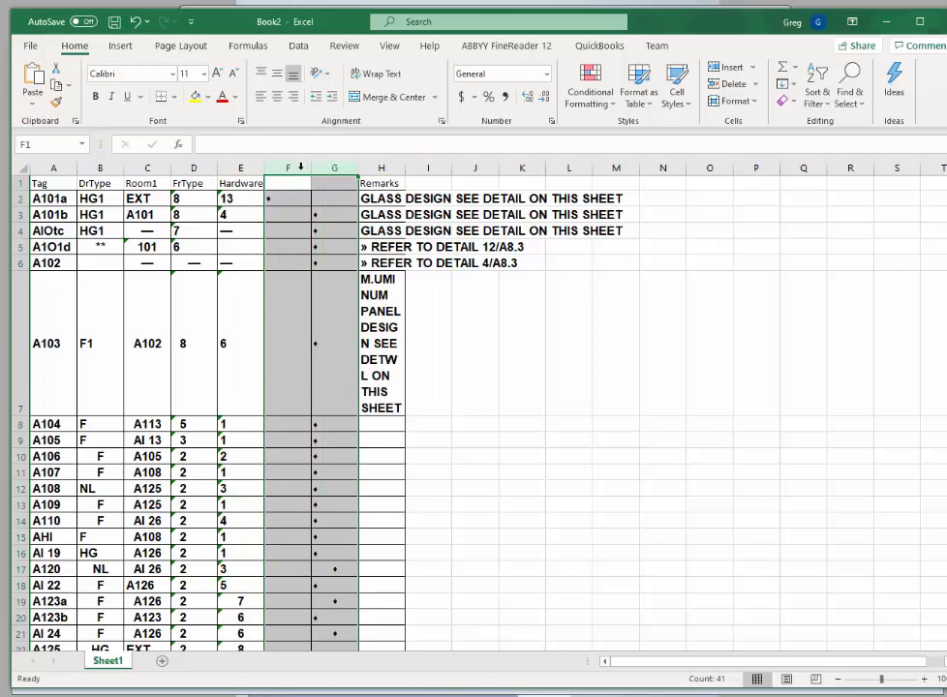
pyautogui.rightClick(300, 168)
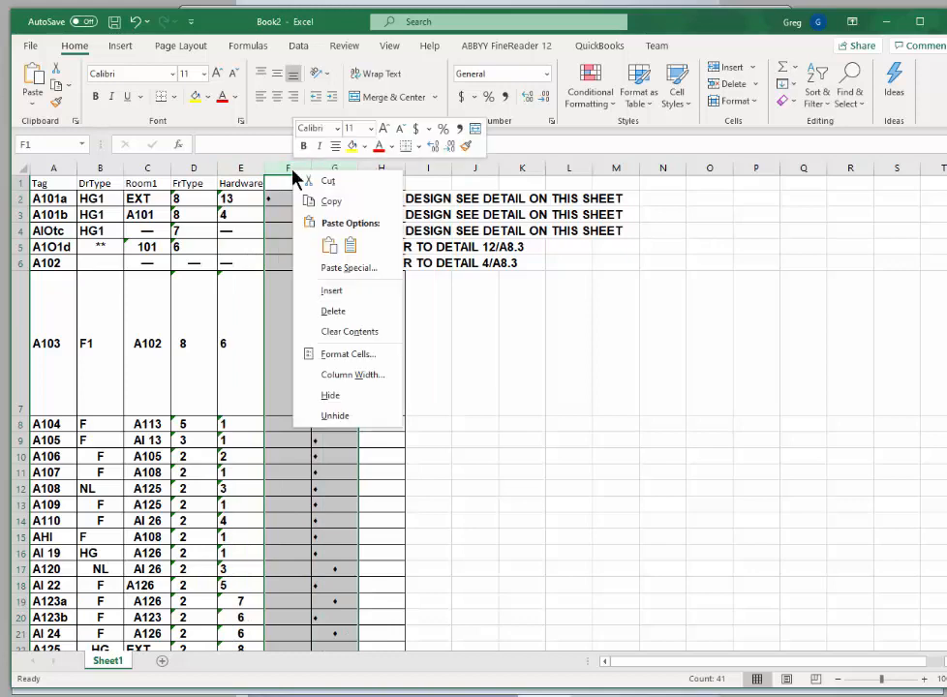
pyautogui.click(333, 312)
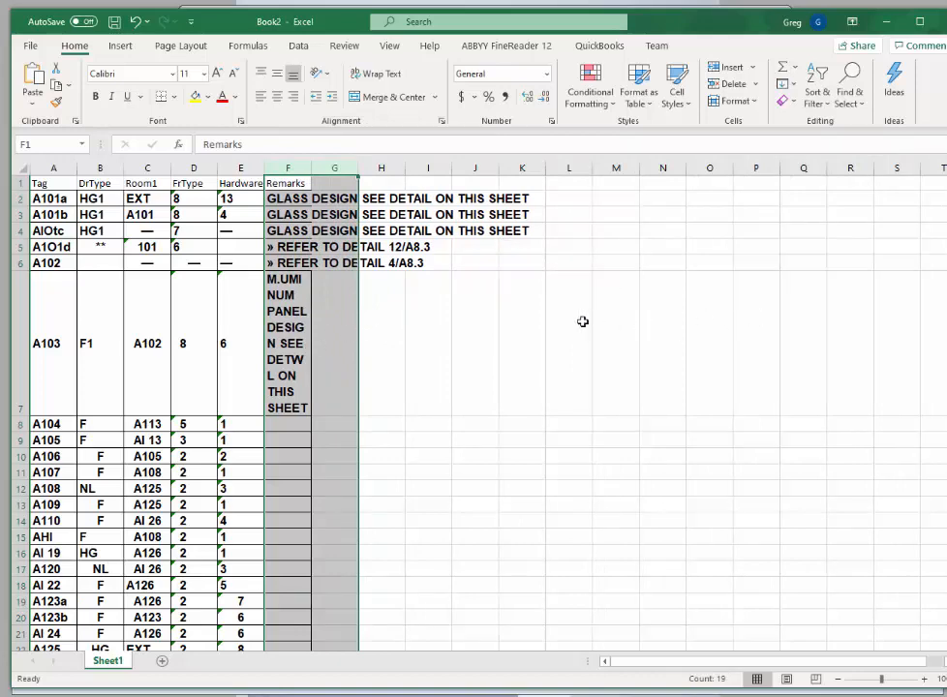
# Check the remaining door rows down the sheet, and autofit the widths of all columns to their contents
pyautogui.scroll(-17, 320, 320)
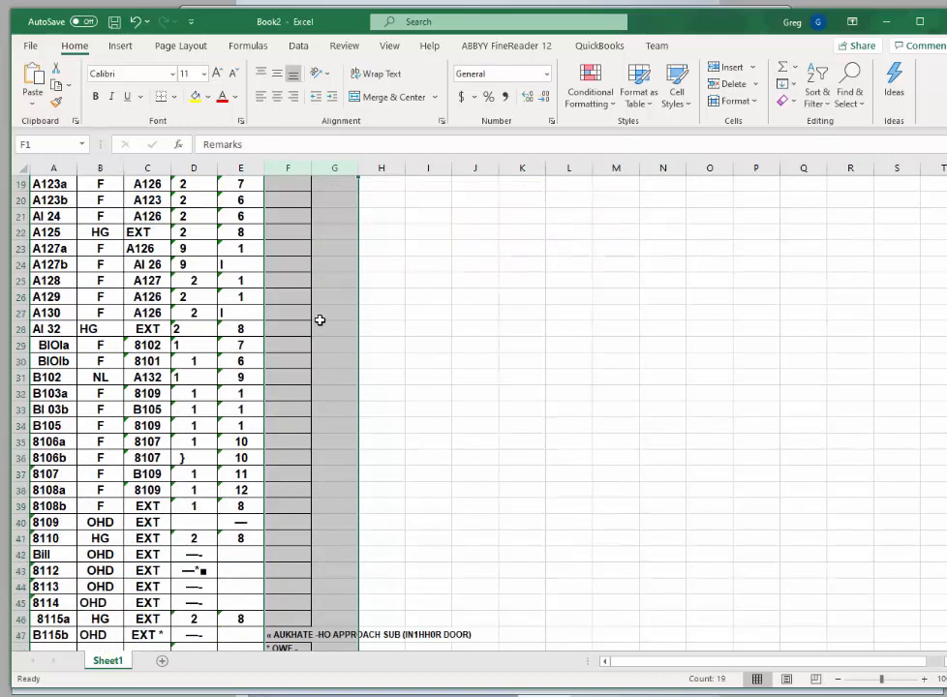
pyautogui.scroll(6, 335, 329)
pyautogui.scroll(11, 319, 291)
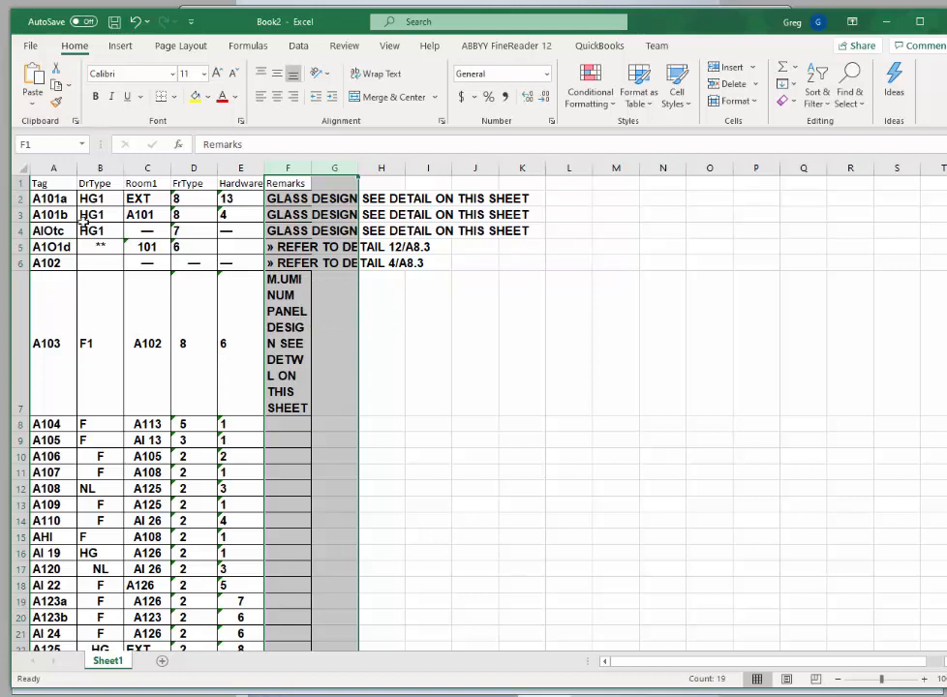
pyautogui.click(21, 168)
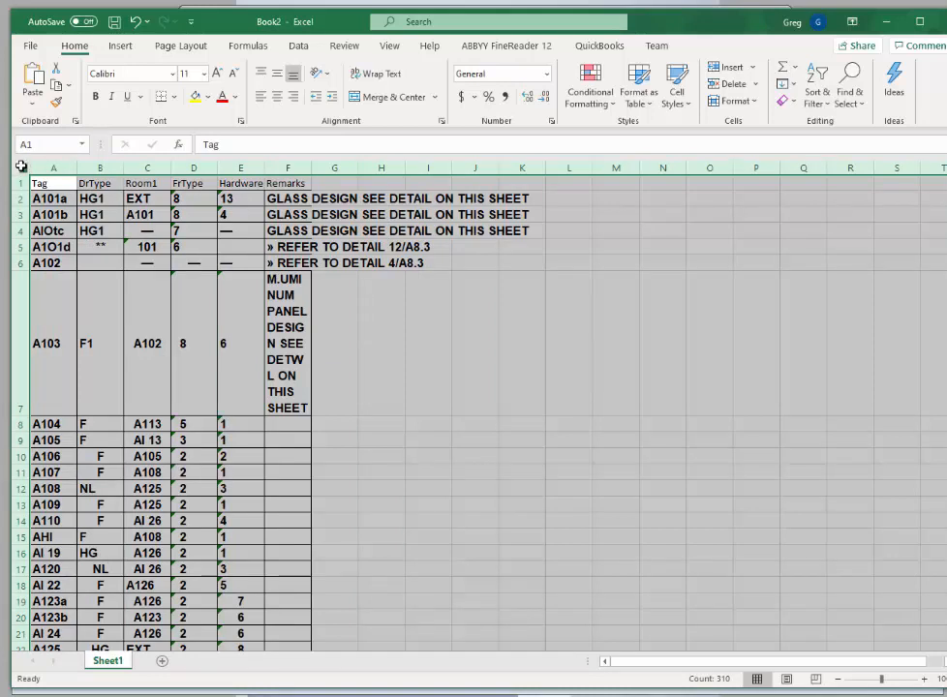
pyautogui.doubleClick(75, 167)
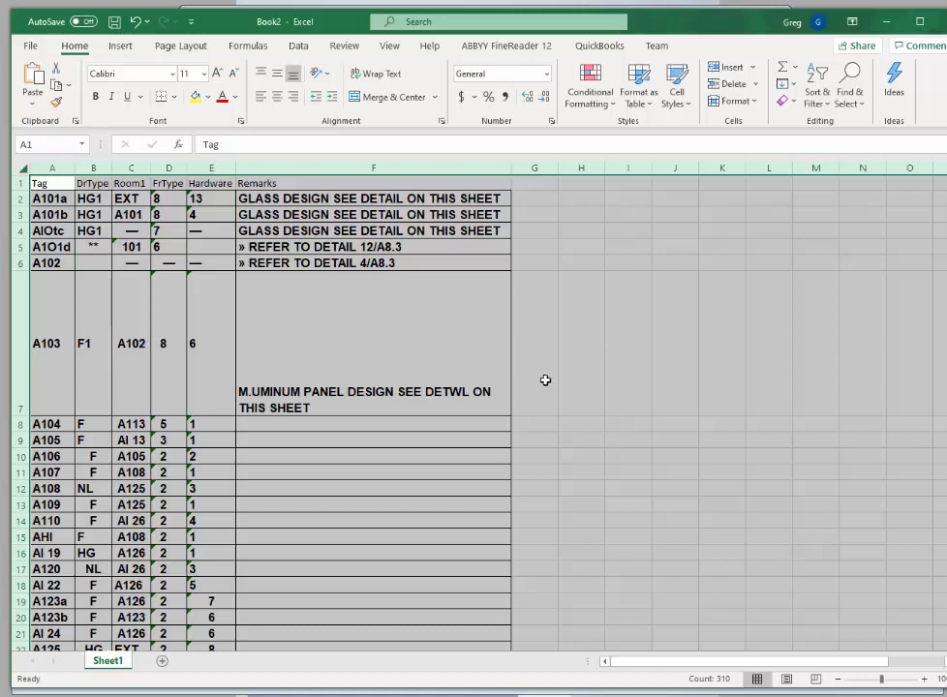
# Give all rows of the door schedule one equal height that fits two lines of text, and check the rows down to the end
pyautogui.moveTo(20, 416); pyautogui.dragTo(26, 298)
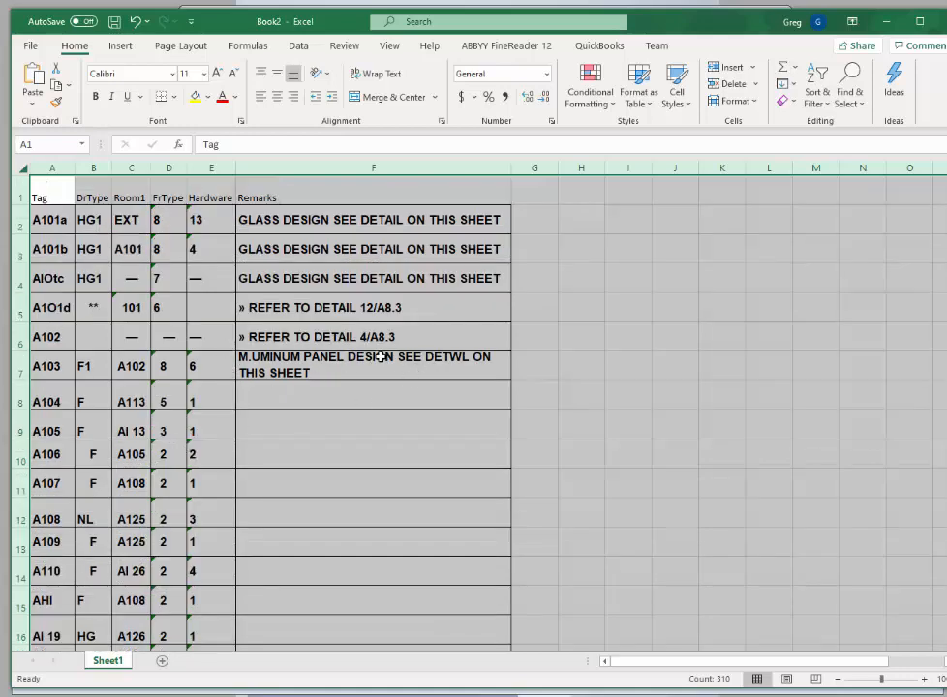
pyautogui.scroll(-5, 427, 378)
pyautogui.scroll(-3, 383, 378)
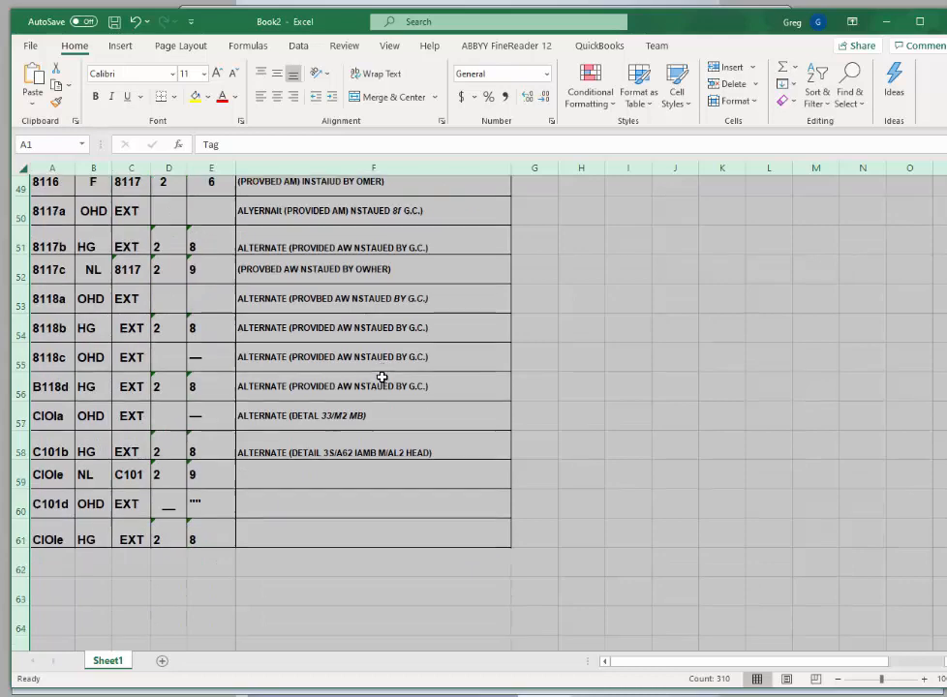
pyautogui.scroll(12, 374, 382)
pyautogui.scroll(7, 365, 386)
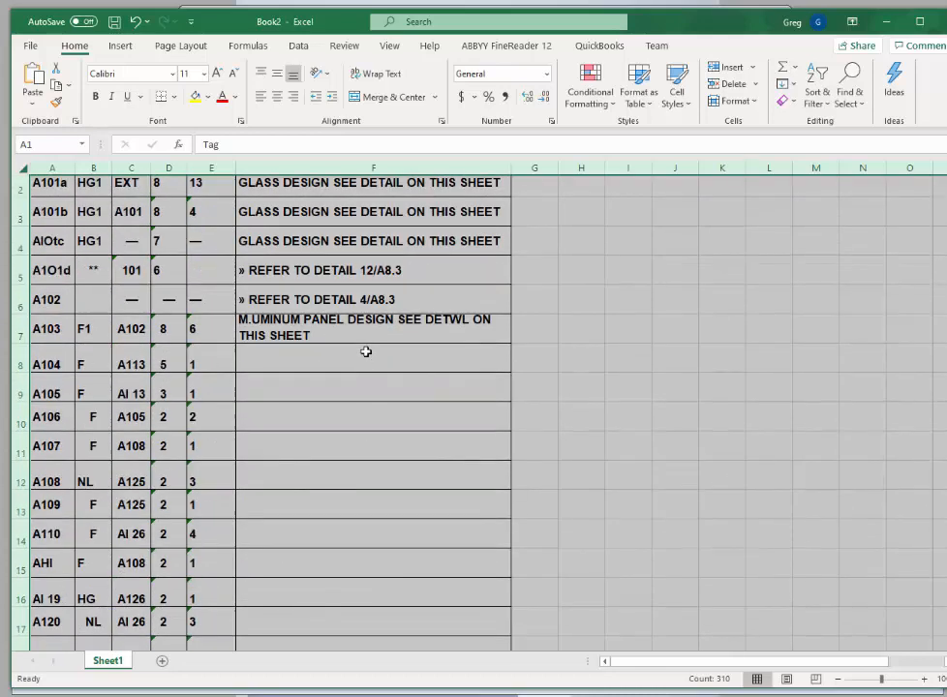
pyautogui.click(656, 275)
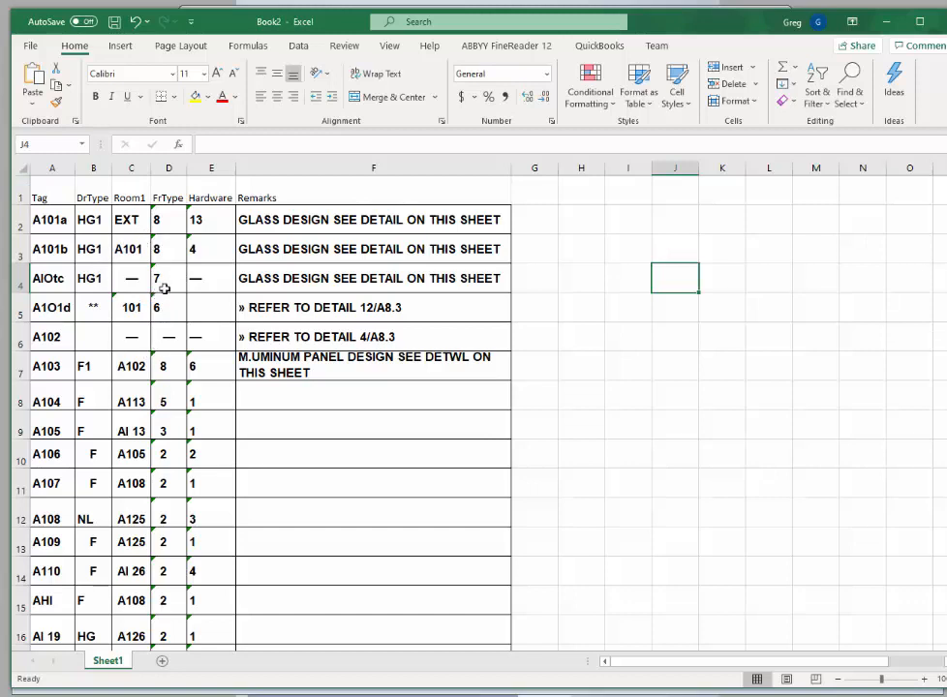
# Replace the letter O with the digit 0 in the door tags in cells A4 and A5, making A5 A101d
pyautogui.click(48, 278)
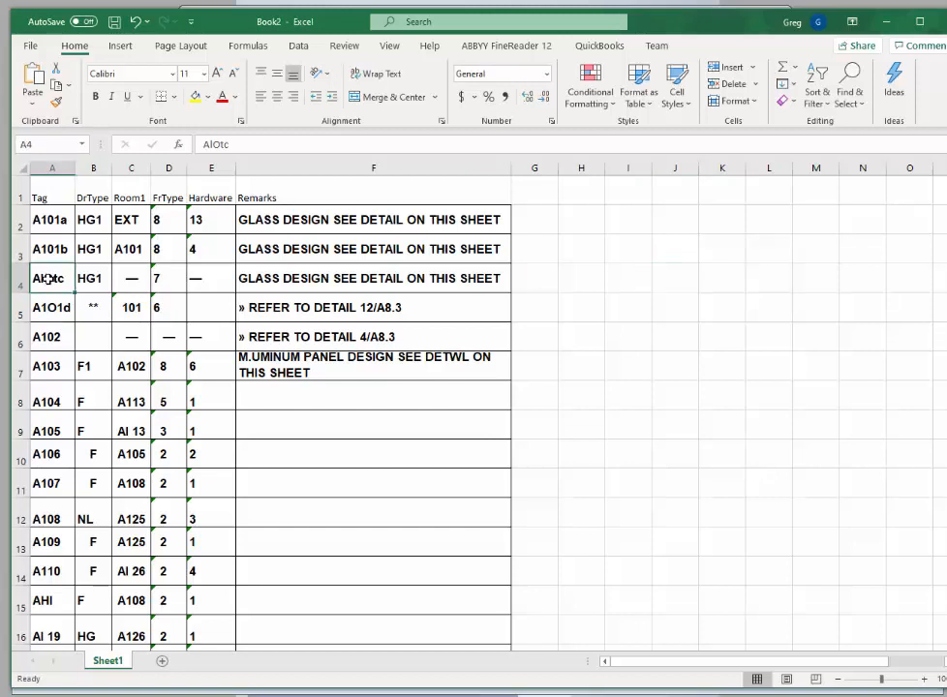
pyautogui.click(211, 146)
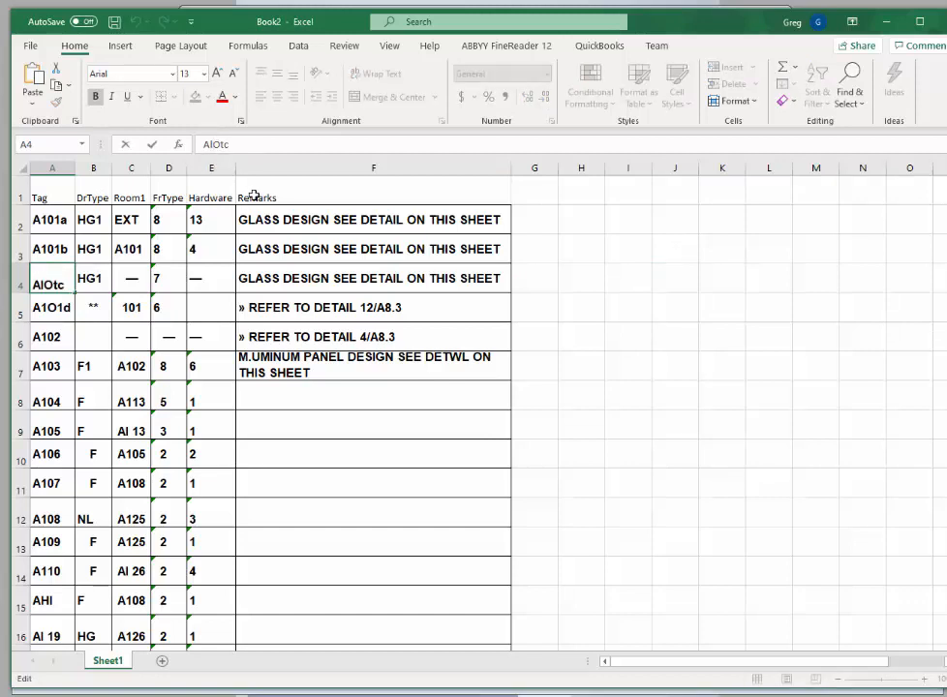
pyautogui.press('Delete')
pyautogui.click(64, 307)
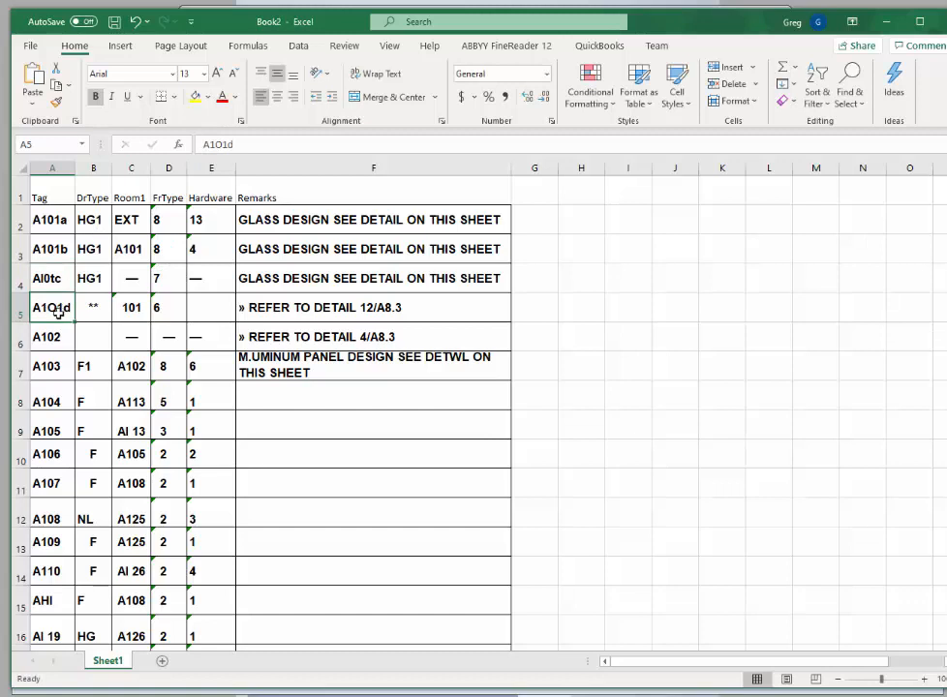
pyautogui.click(217, 143)
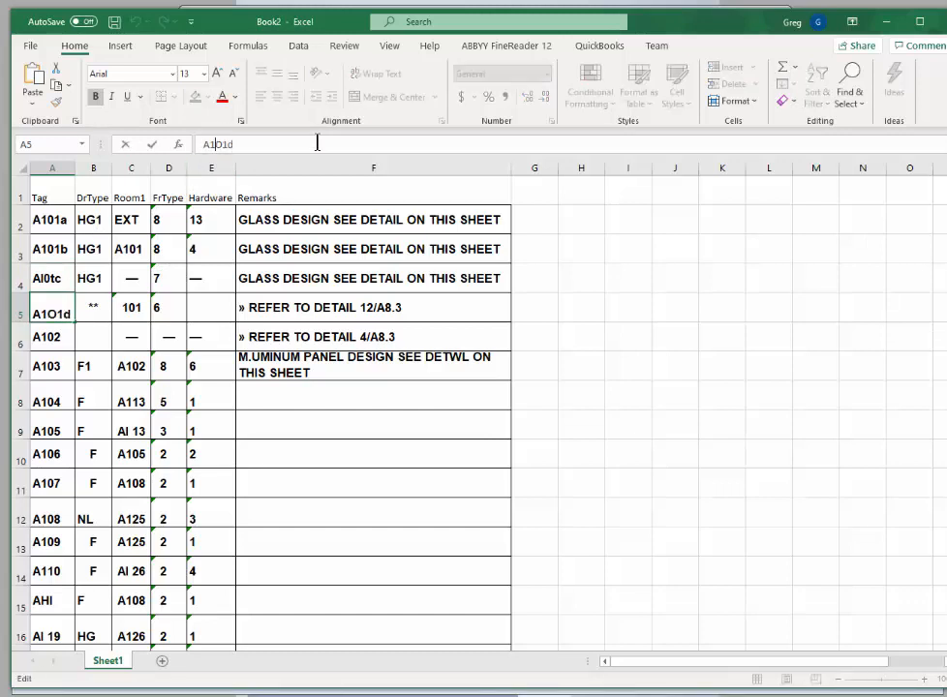
pyautogui.press('Delete')
pyautogui.write('0')
# Examine the door schedule down to its last row for other misread tags, room numbers and stray symbols
pyautogui.scroll(-3, 178, 388)
pyautogui.scroll(1, 155, 382)
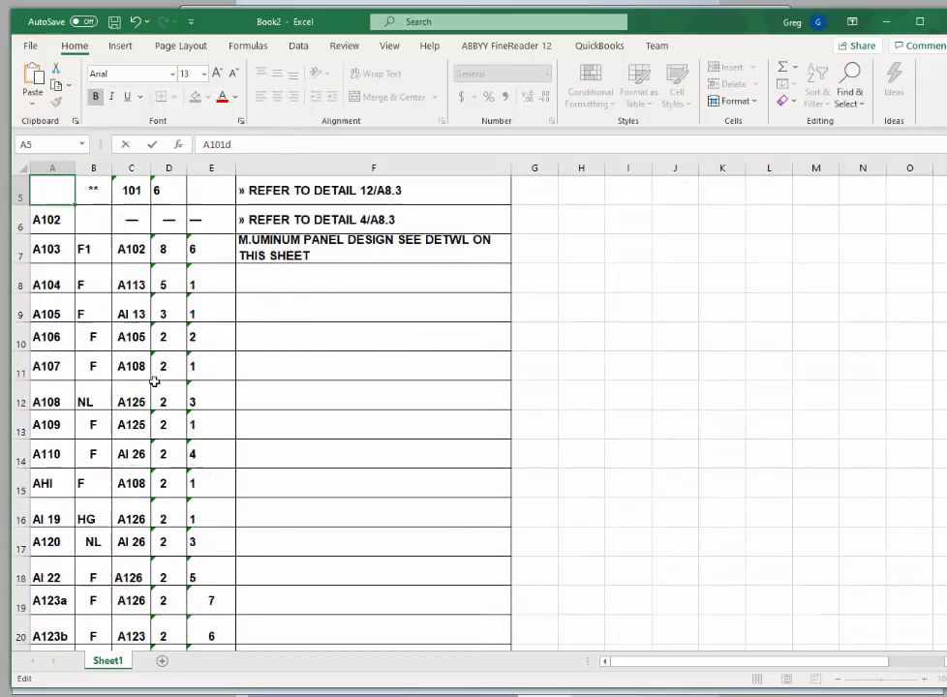
pyautogui.scroll(1, 155, 381)
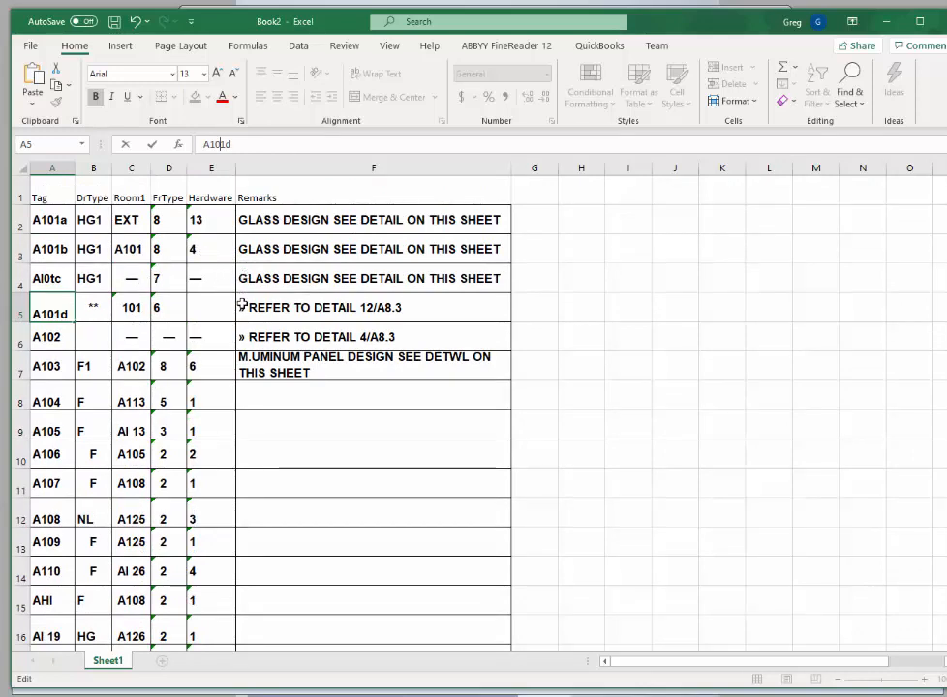
pyautogui.scroll(-4, 248, 313)
pyautogui.scroll(-2, 253, 320)
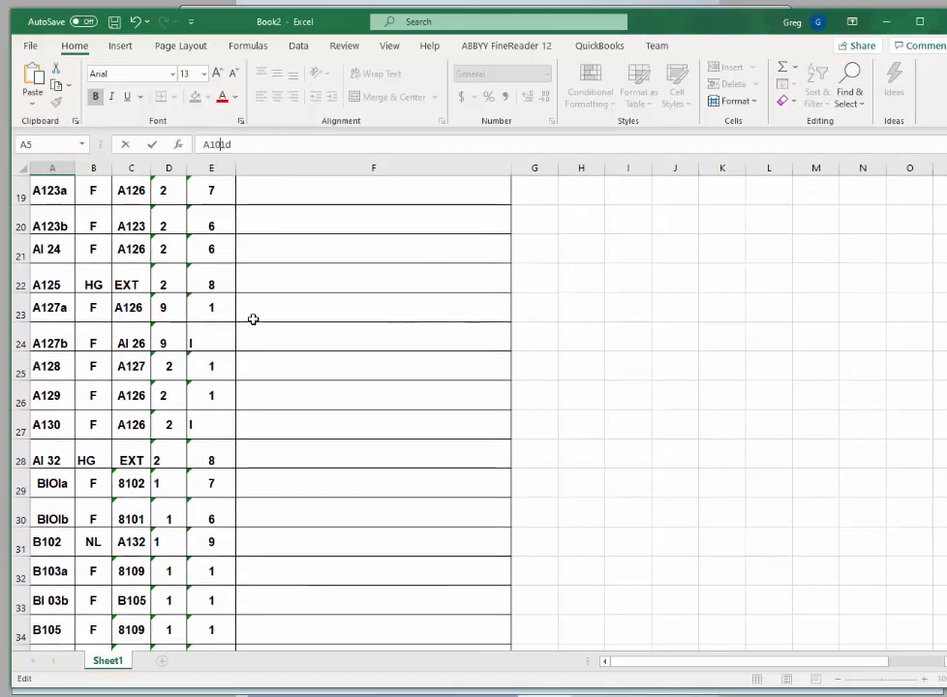
pyautogui.scroll(-4, 253, 319)
pyautogui.scroll(-3, 253, 320)
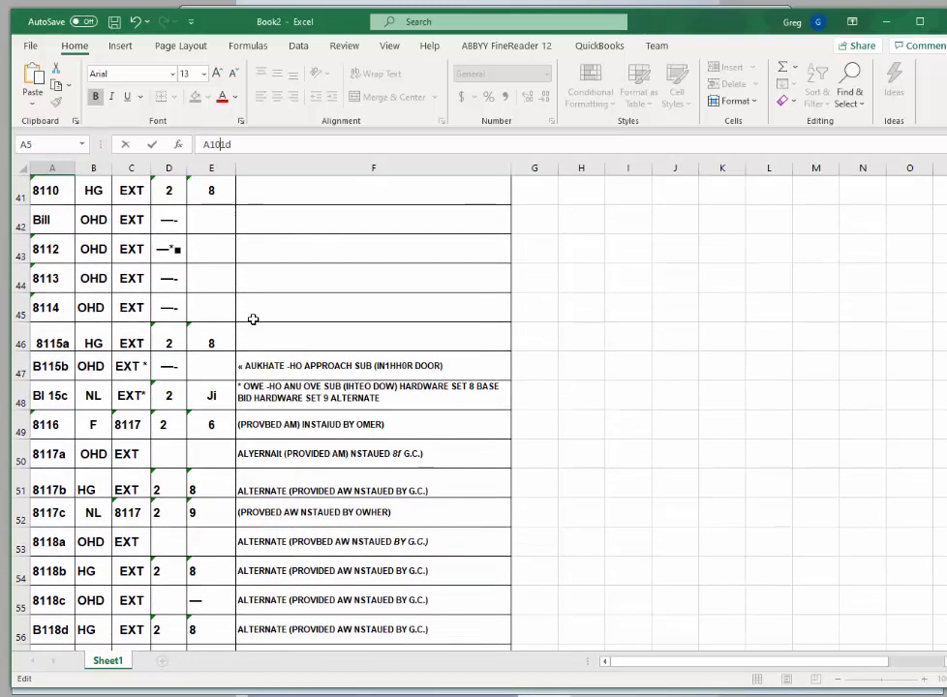
pyautogui.scroll(-3, 253, 319)
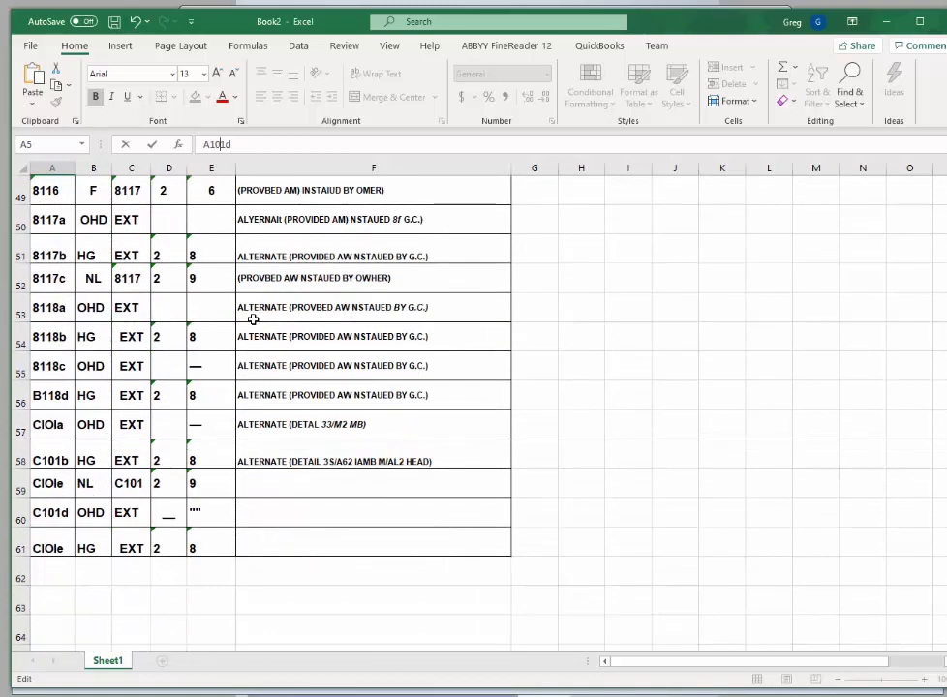
pyautogui.scroll(3, 253, 323)
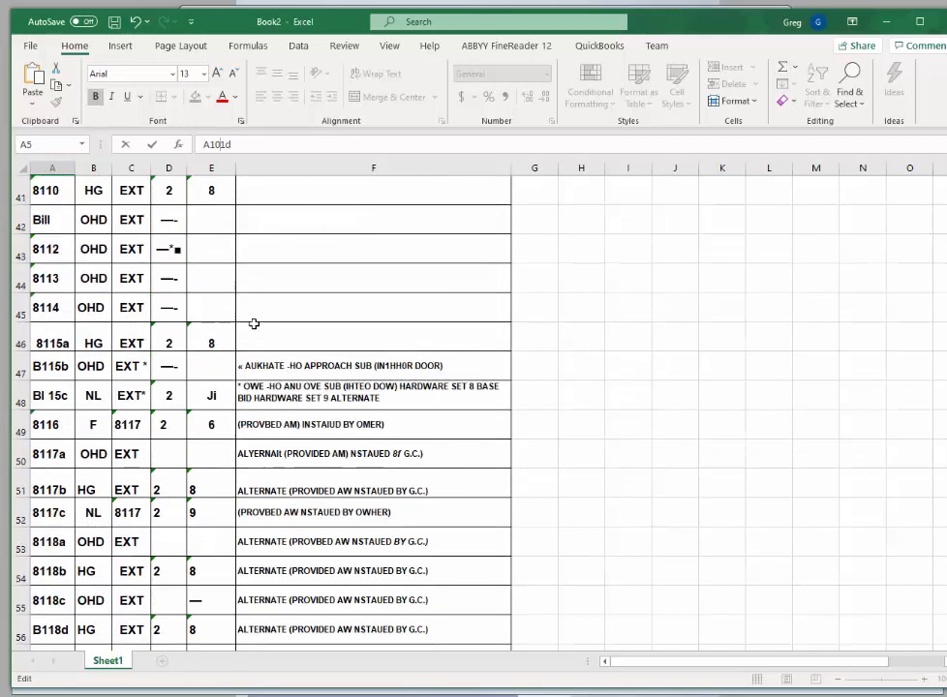
pyautogui.scroll(3, 253, 323)
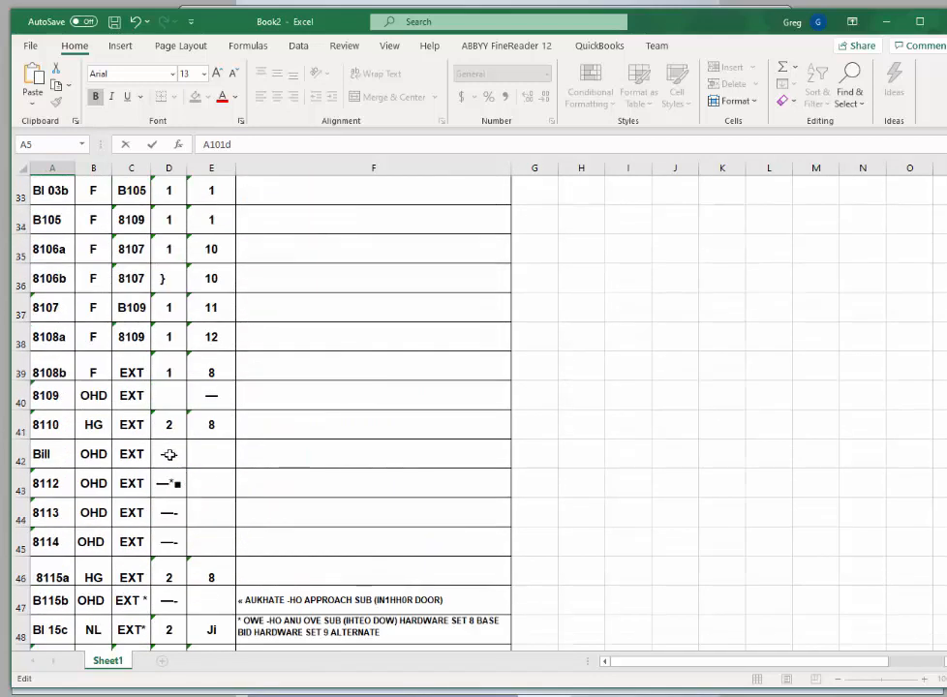
pyautogui.scroll(11, 169, 454)
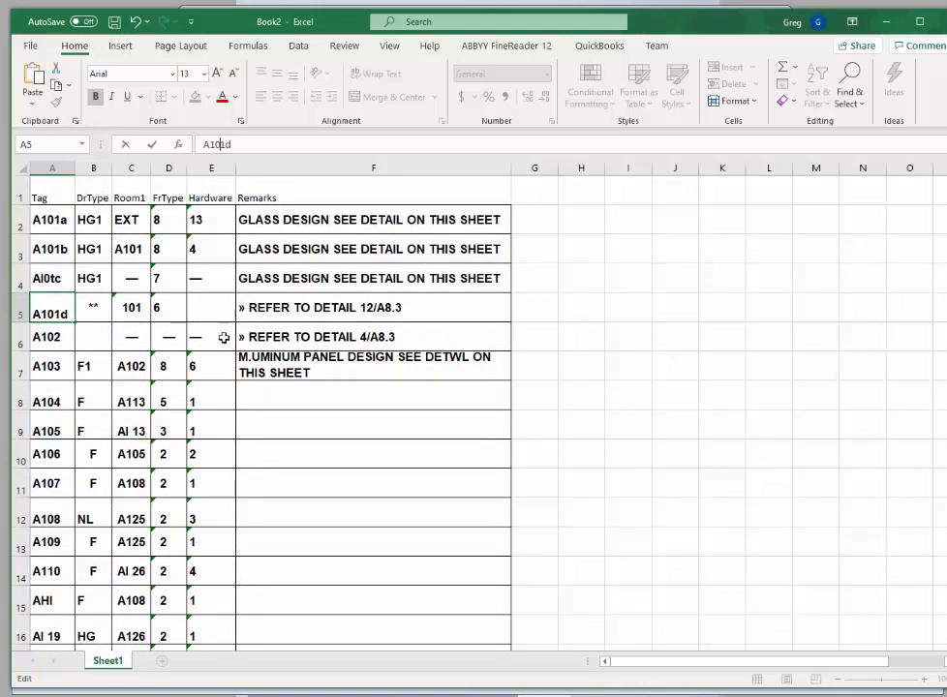
# Clear the dashes from the Room1, FrType and Hardware cells of door A102
pyautogui.click(133, 336)
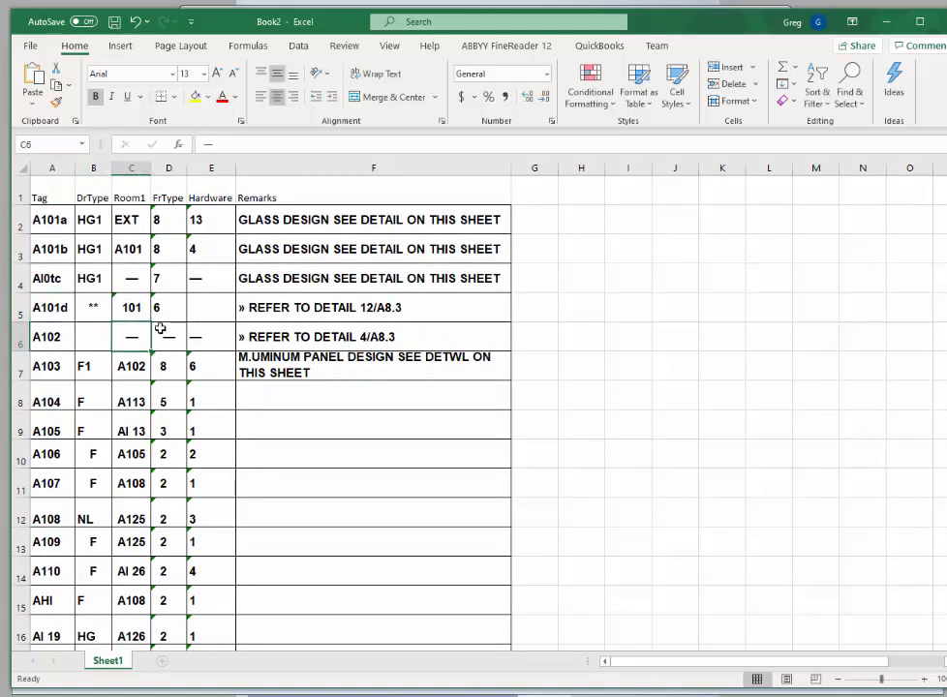
pyautogui.press('Delete')
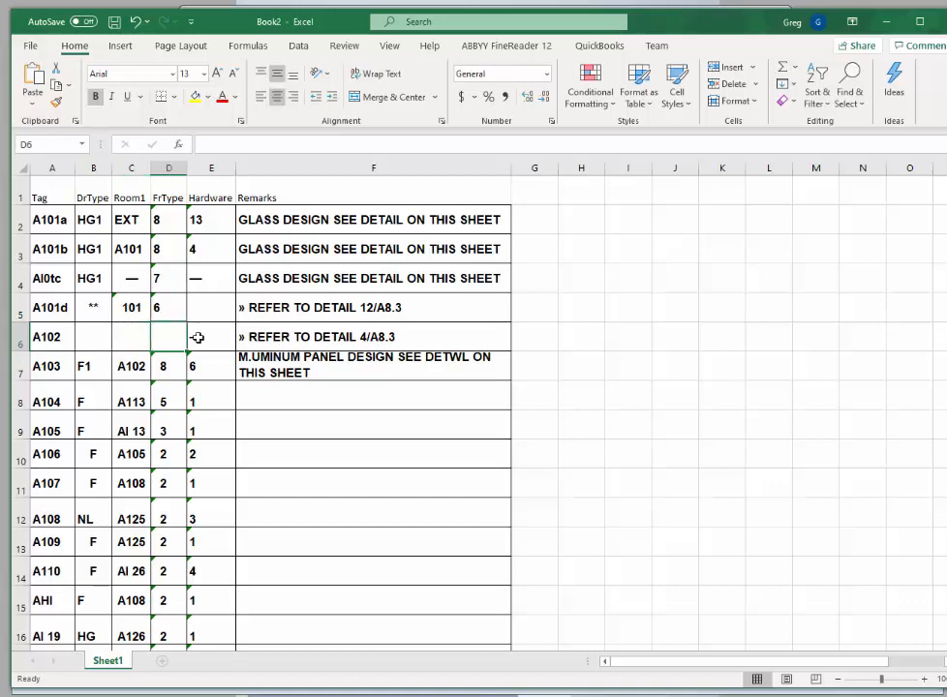
pyautogui.click(196, 337)
pyautogui.press('Delete')
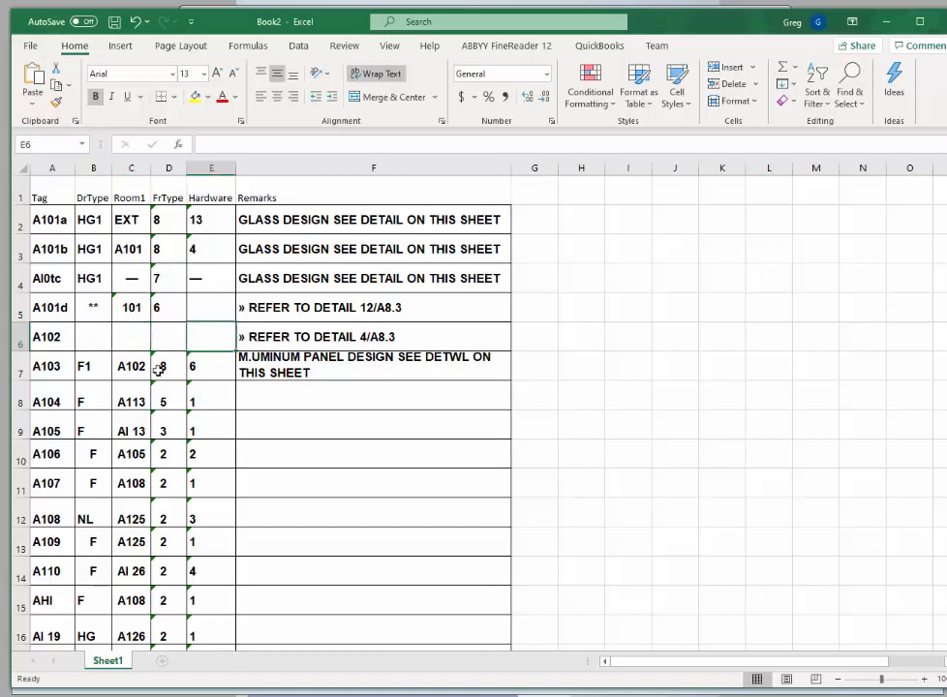
# Insert an empty column between Room1 and FrType
pyautogui.click(168, 168)
pyautogui.rightClick(170, 173)
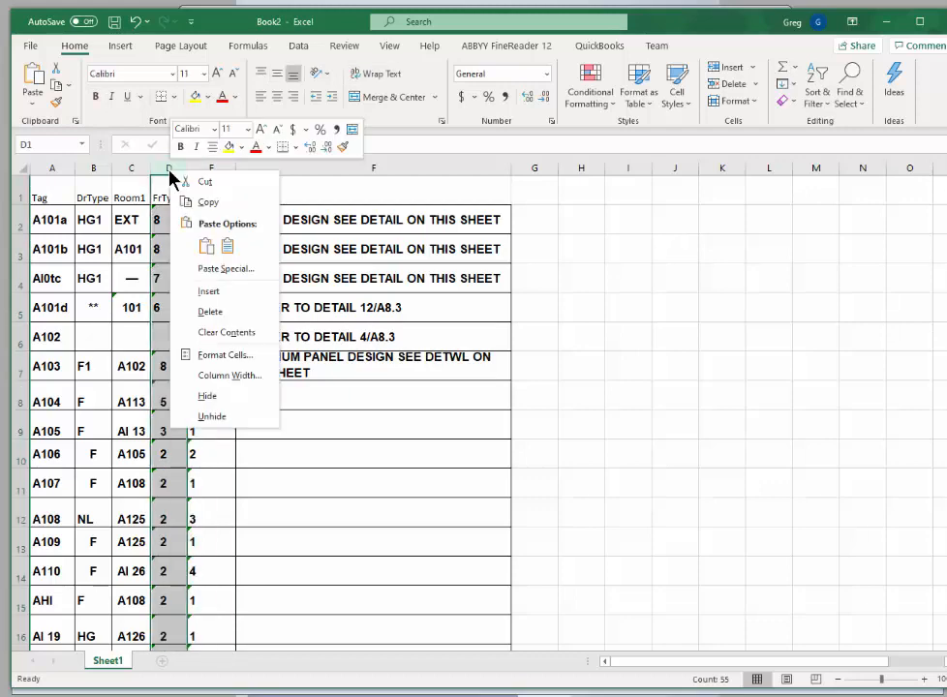
pyautogui.click(208, 291)
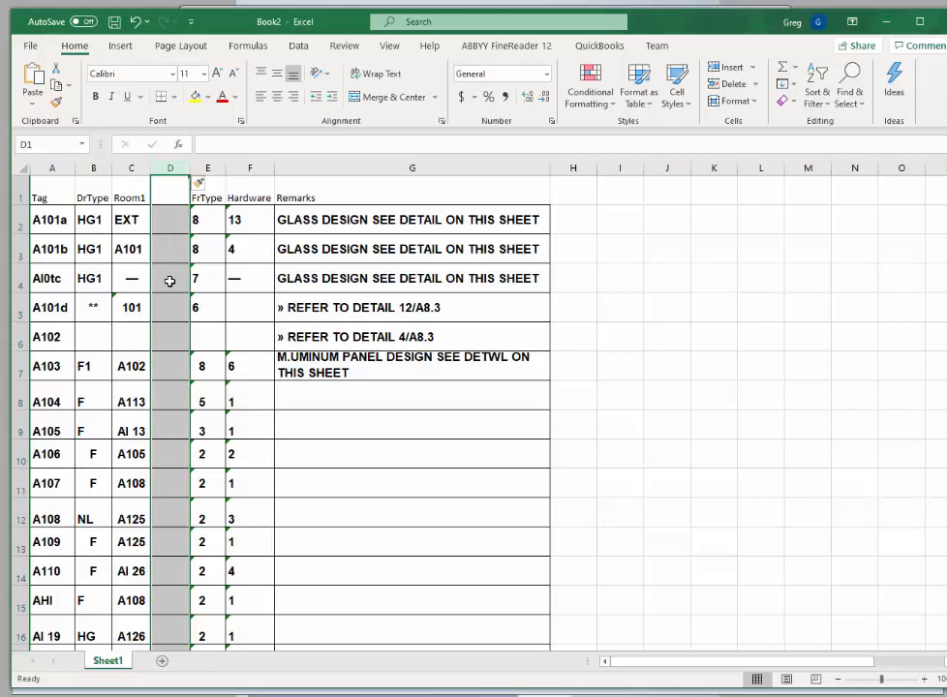
# Start a SUBSTITUTE formula in D4 of the empty column, with C4 as its text argument
pyautogui.click(165, 279)
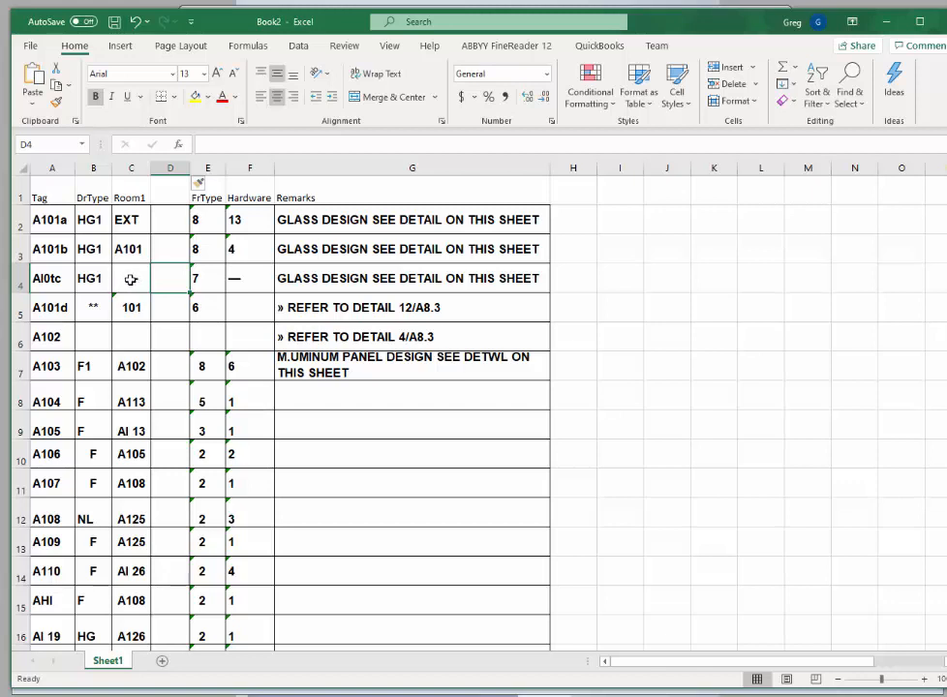
pyautogui.click(130, 279)
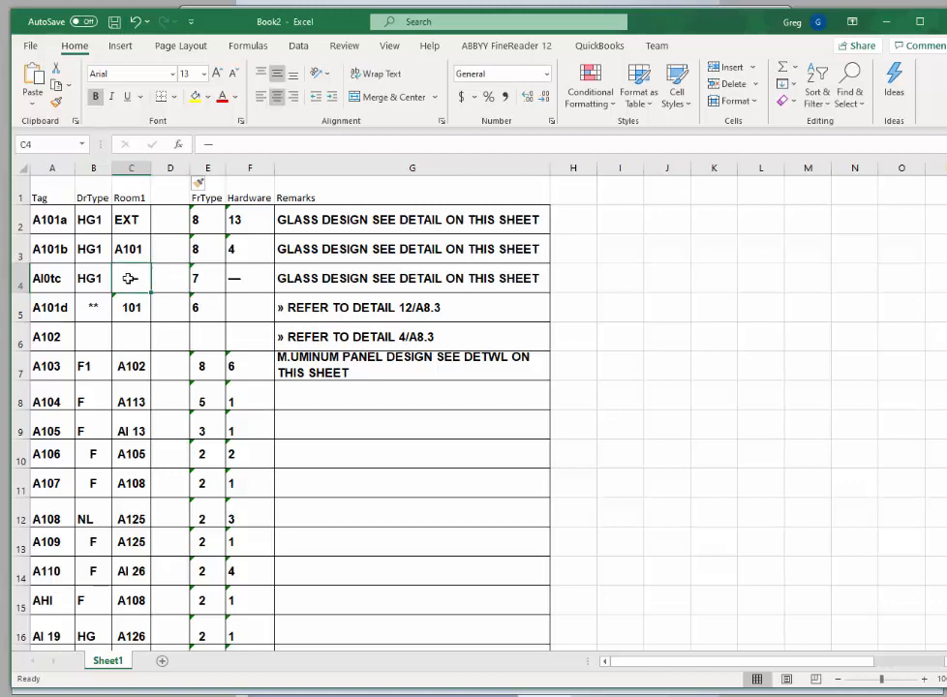
pyautogui.click(203, 145)
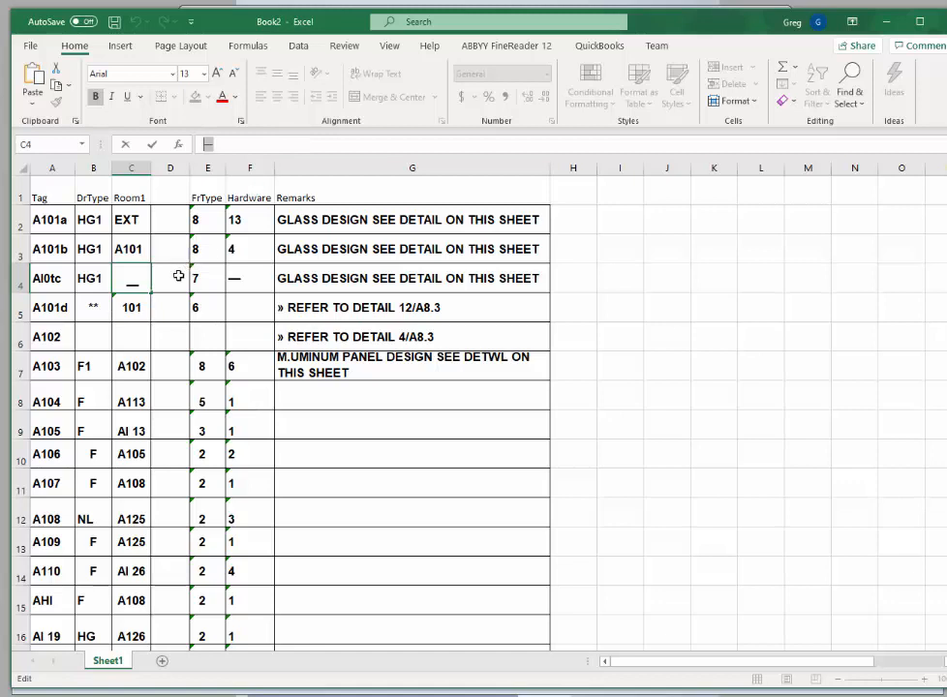
pyautogui.click(180, 169)
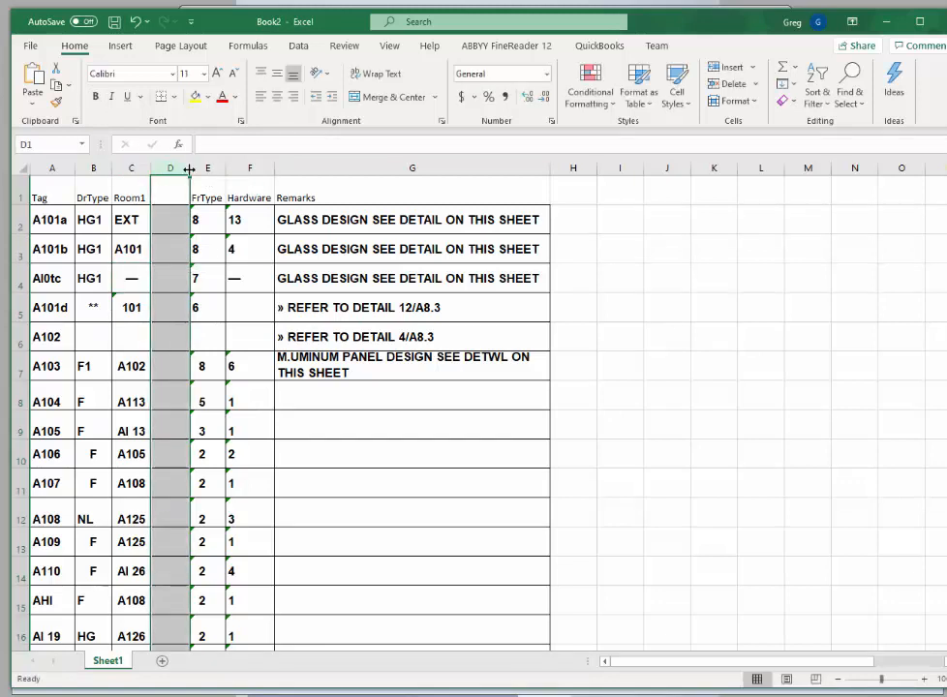
pyautogui.click(165, 279)
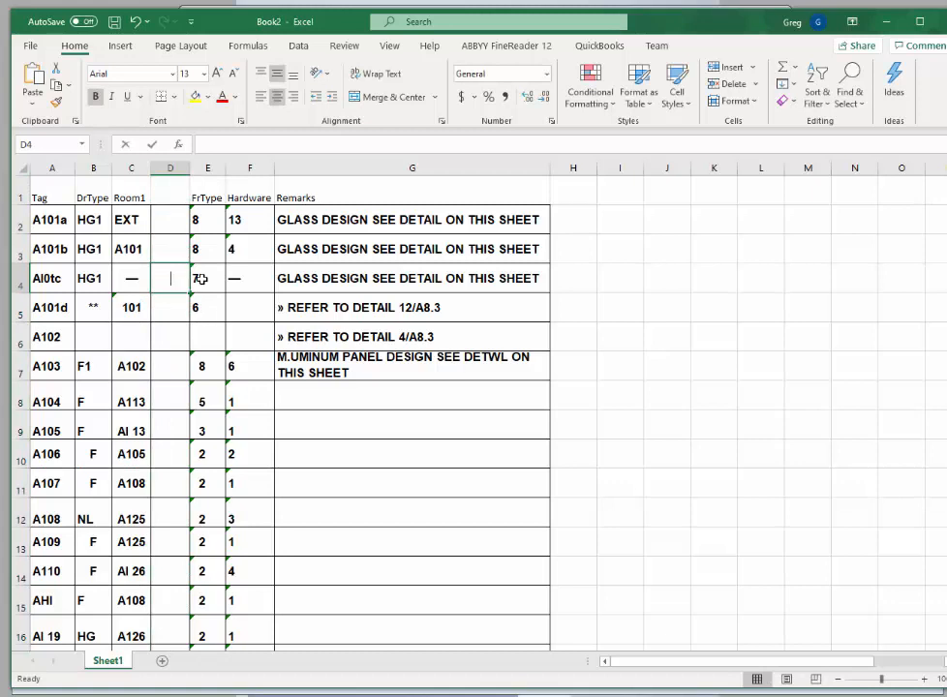
pyautogui.write('=Sub')
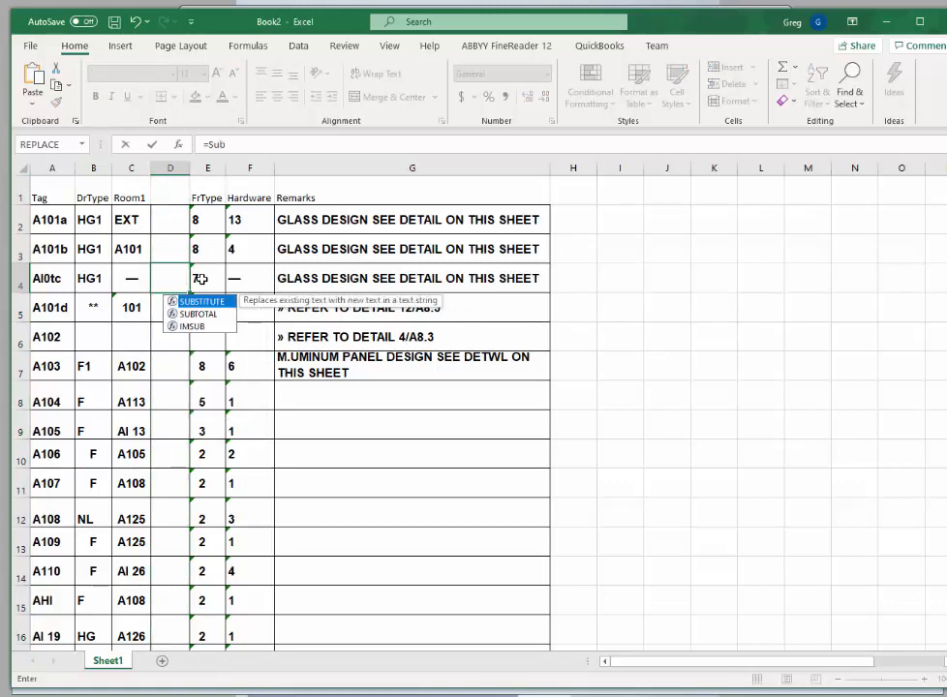
pyautogui.press('Tab')
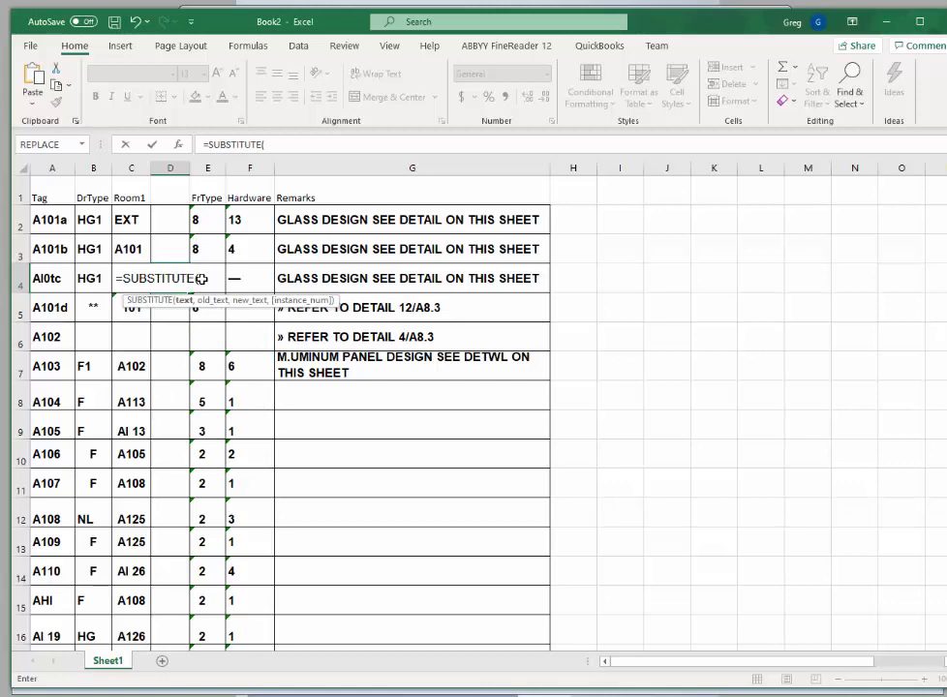
pyautogui.write('C')
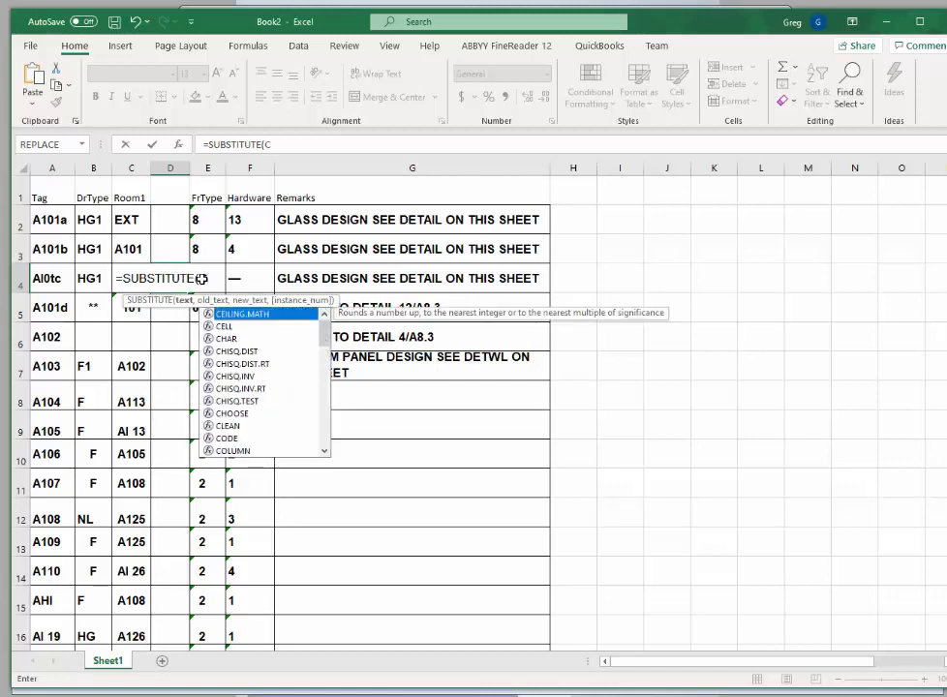
pyautogui.write('$,')
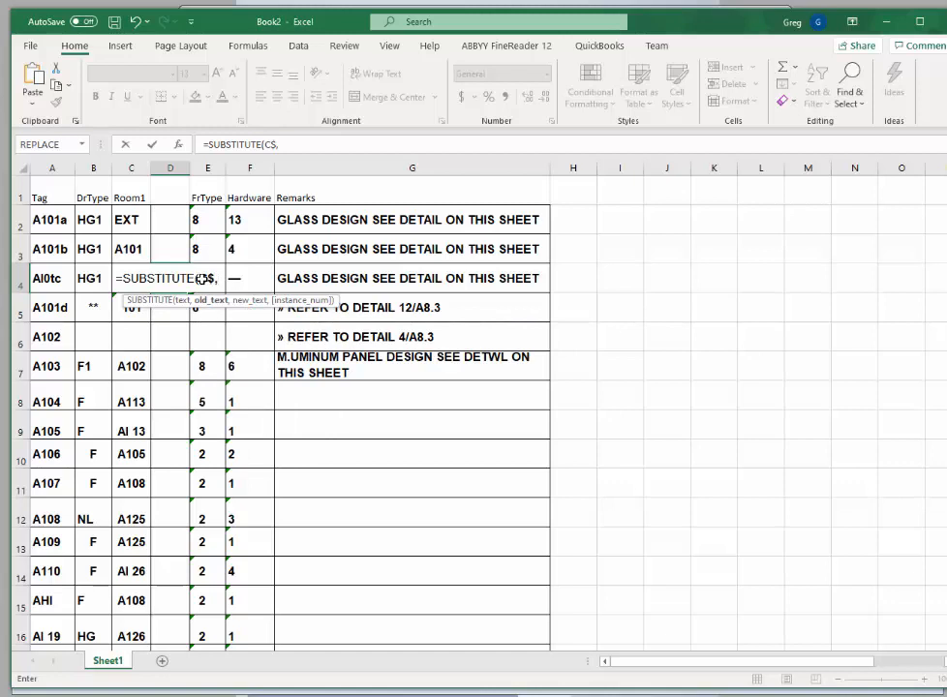
pyautogui.press('BackSpace')
pyautogui.press('BackSpace')
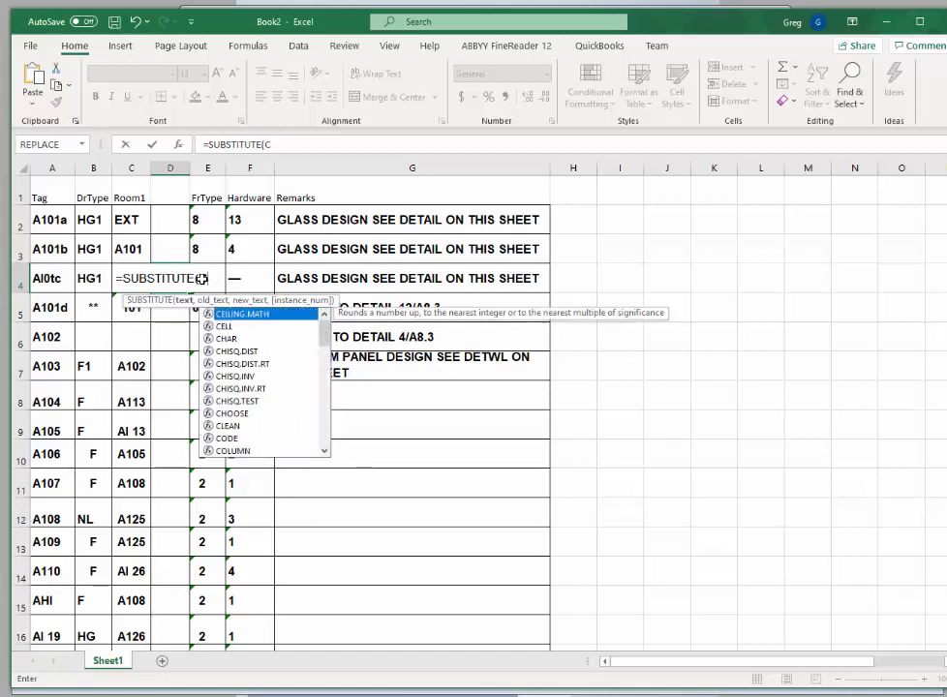
pyautogui.write('4,')
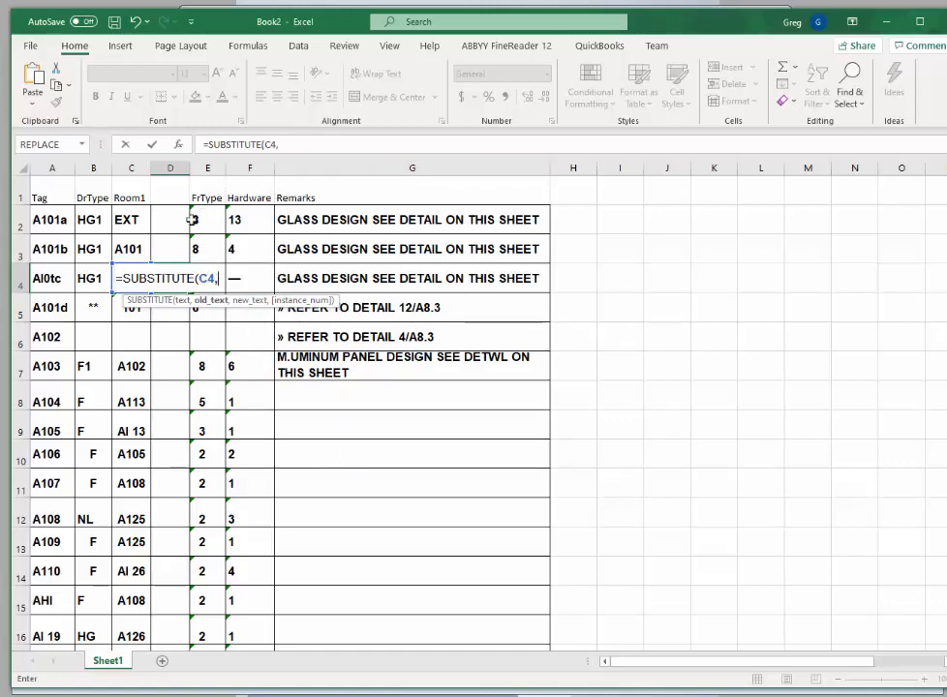
pyautogui.click(250, 336)
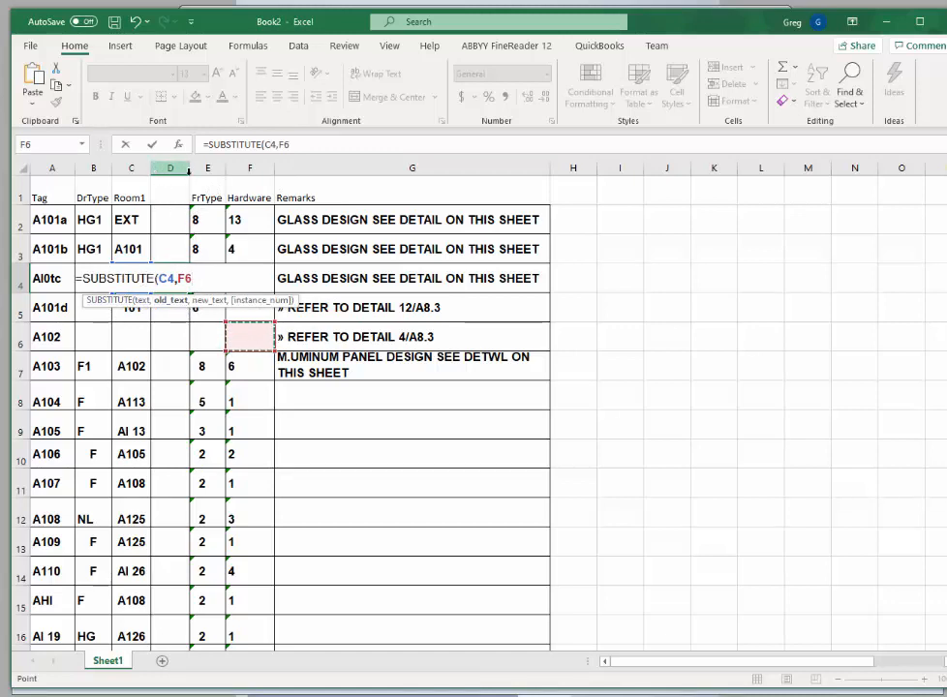
pyautogui.click(413, 189)
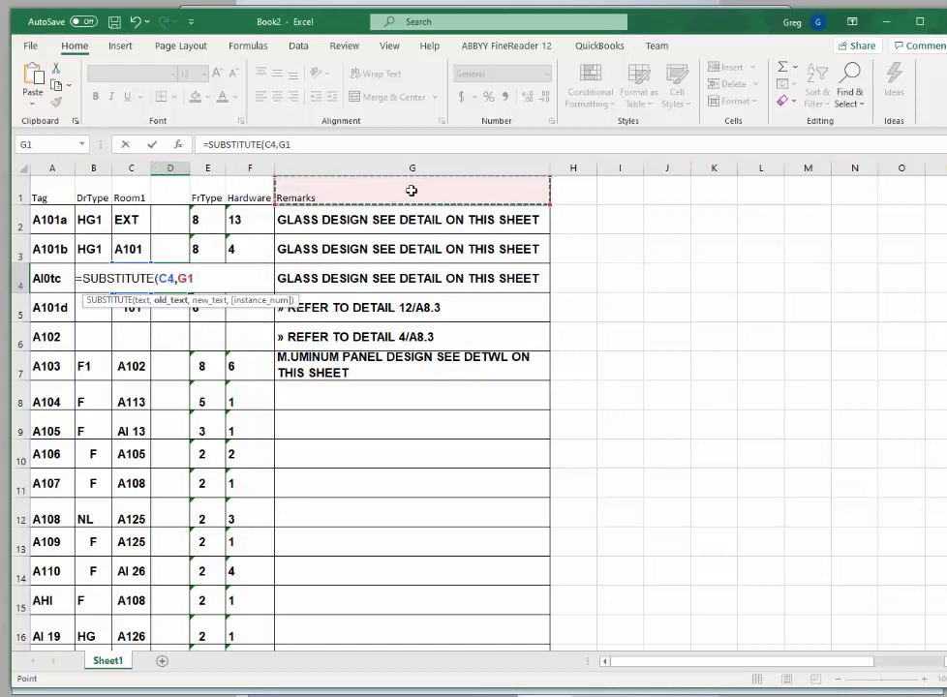
pyautogui.click(144, 169)
pyautogui.click(174, 193)
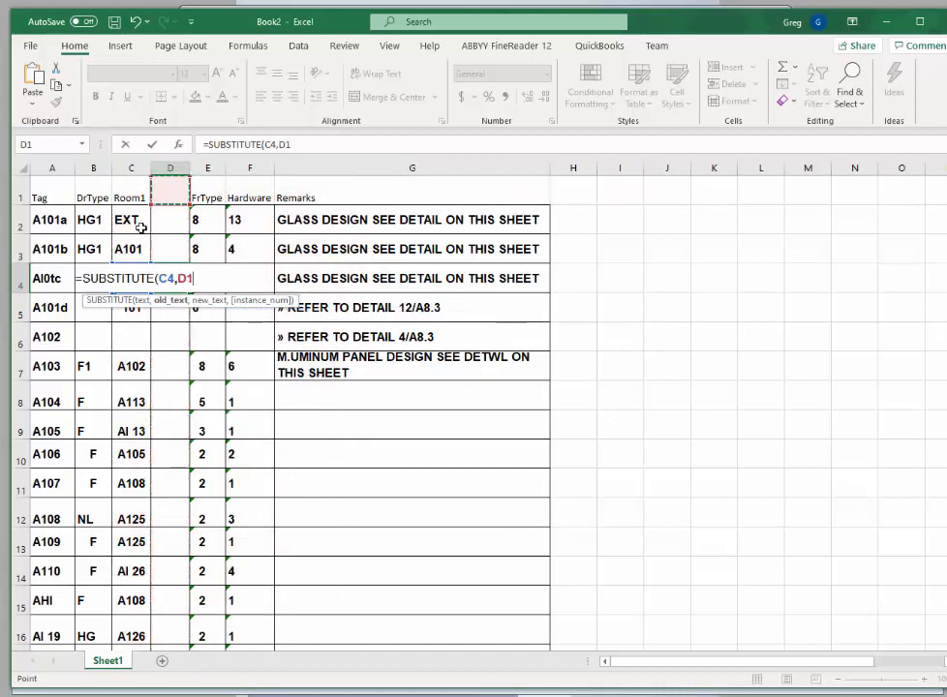
pyautogui.press('BackSpace')
pyautogui.press('BackSpace')
pyautogui.press('BackSpace')
pyautogui.press('BackSpace')
pyautogui.press('BackSpace')
pyautogui.press('BackSpace')
pyautogui.press('BackSpace')
pyautogui.press('BackSpace')
pyautogui.press('BackSpace')
pyautogui.press('BackSpace')
pyautogui.press('BackSpace')
pyautogui.press('BackSpace')
pyautogui.press('BackSpace')
pyautogui.press('BackSpace')
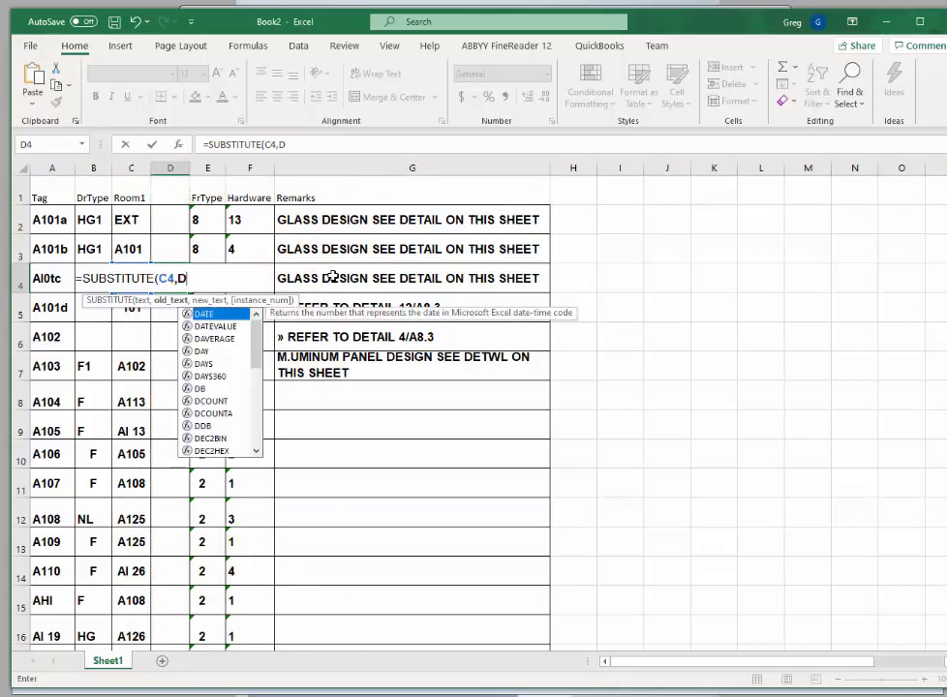
pyautogui.press('Escape')
pyautogui.click(249, 199)
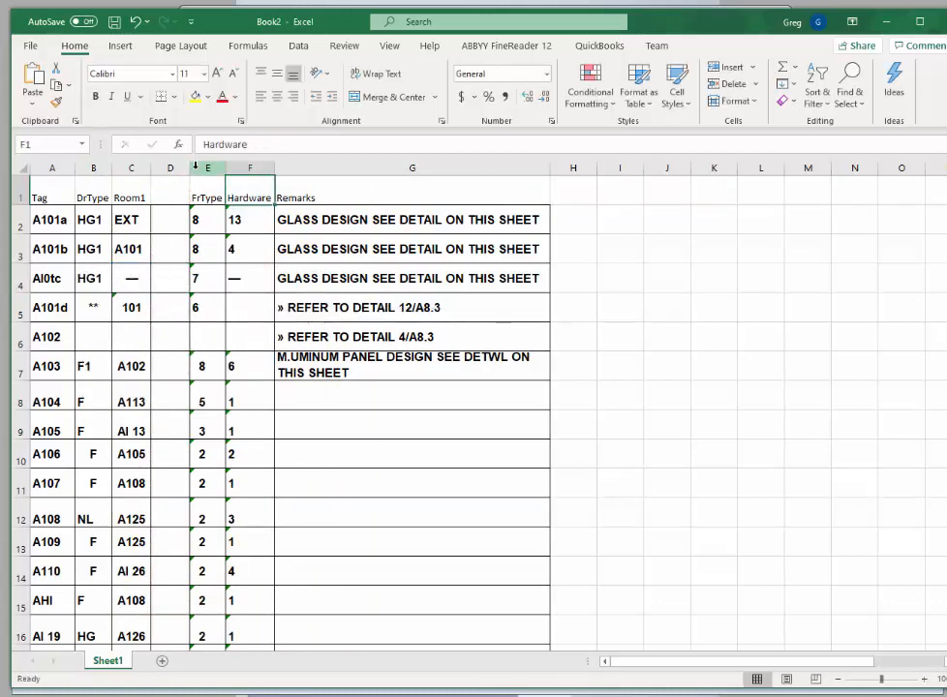
# Widen the empty column D and pick up the long dash character from cell C4
pyautogui.moveTo(189, 169); pyautogui.dragTo(361, 170)
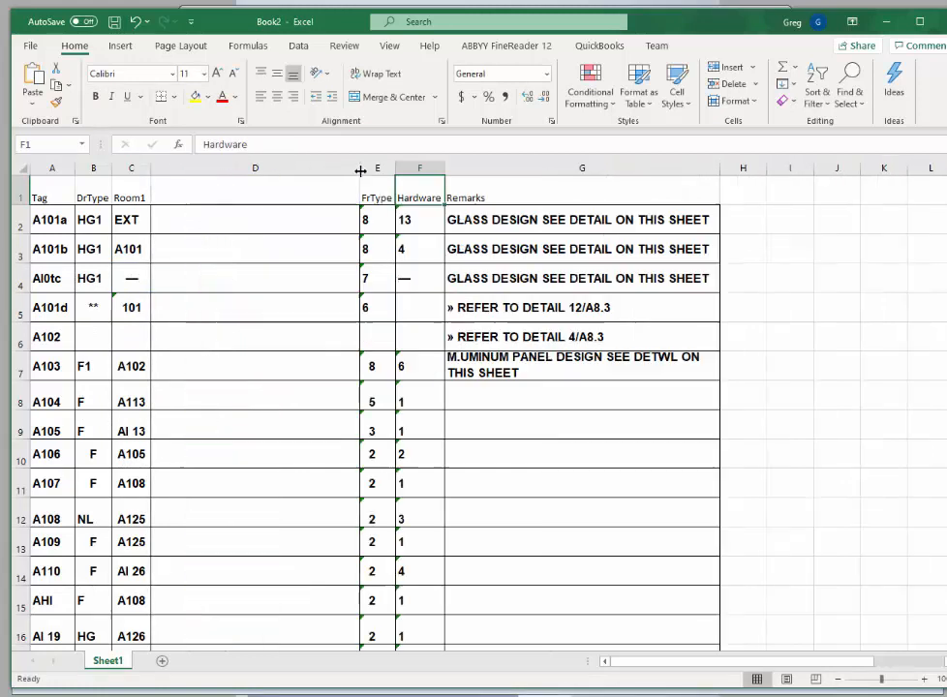
pyautogui.click(190, 279)
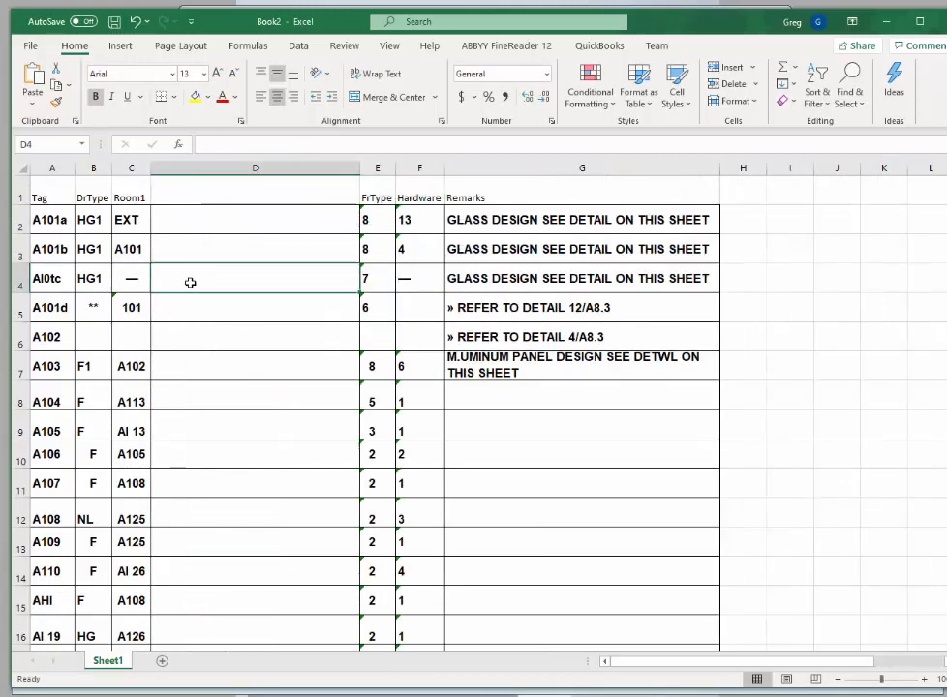
pyautogui.click(132, 280)
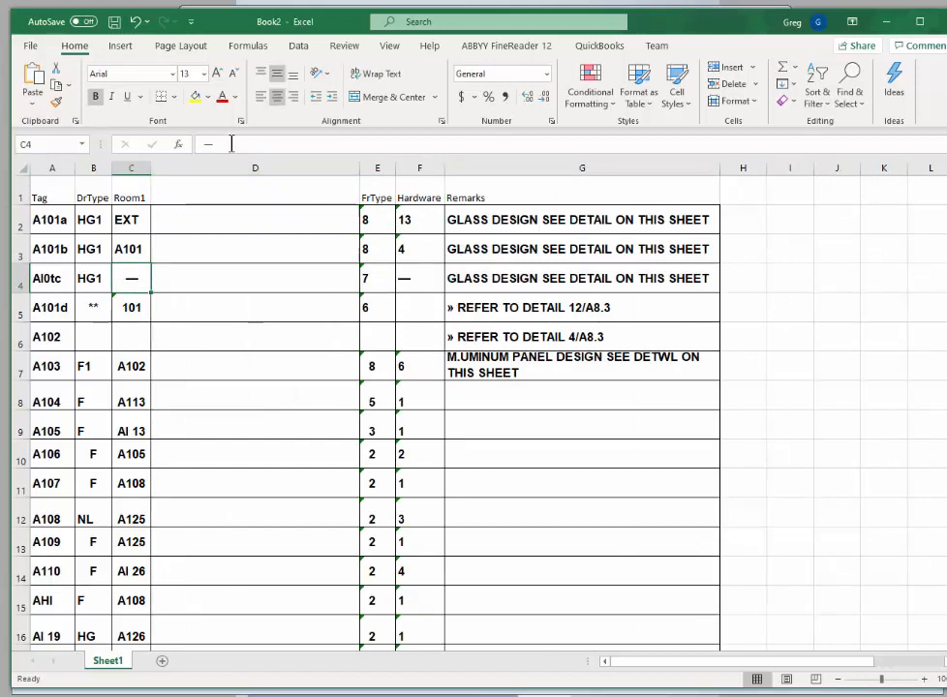
pyautogui.click(231, 143)
pyautogui.moveTo(232, 143); pyautogui.dragTo(178, 141)
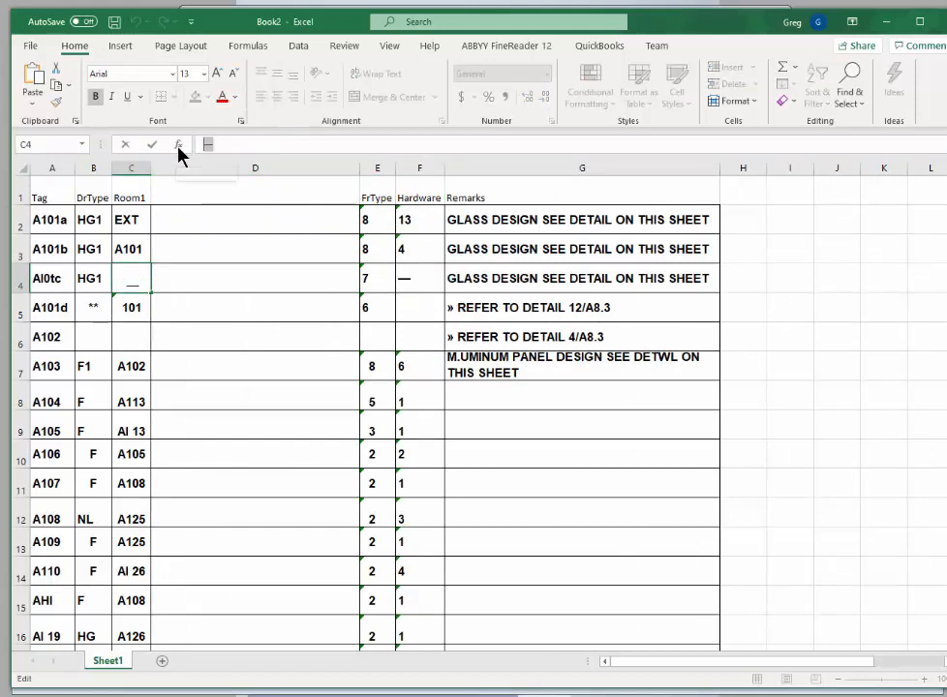
# Enter a SUBSTITUTE formula in D4 that replaces the "—" in C4 with empty text
pyautogui.click(182, 279)
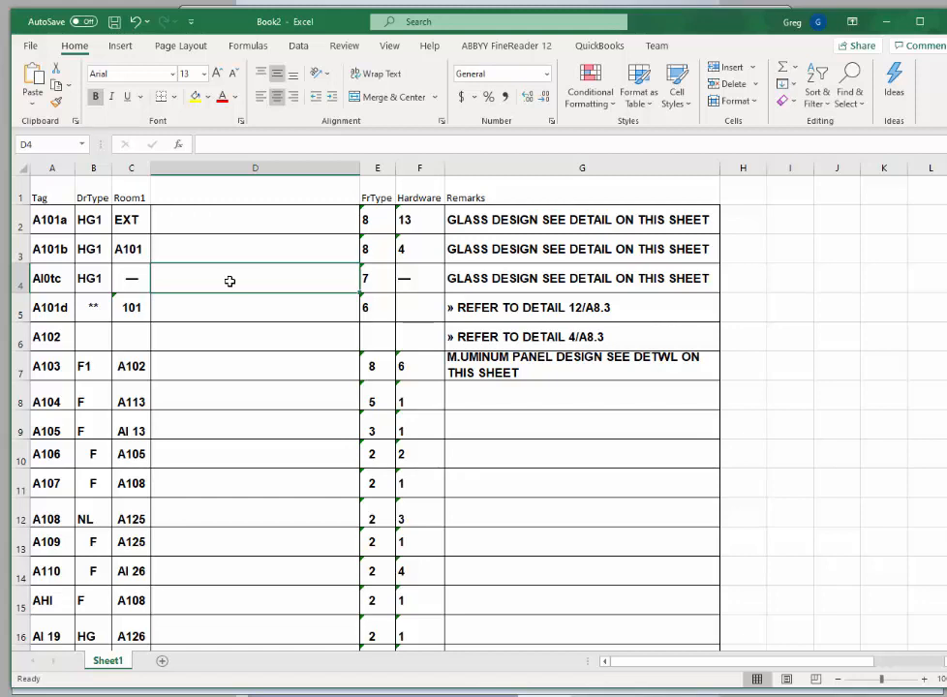
pyautogui.write('=Sub')
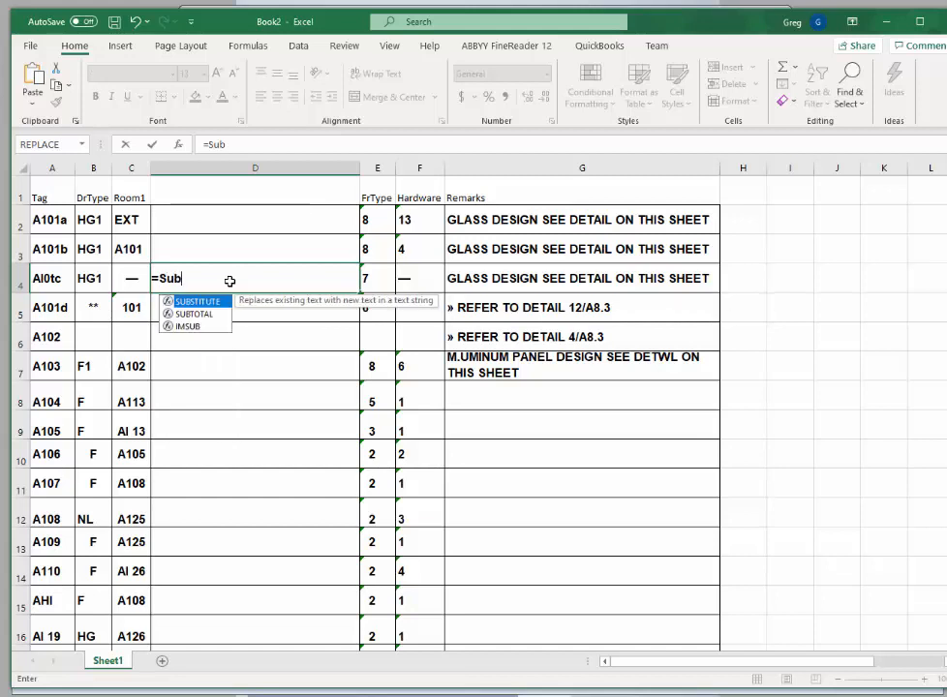
pyautogui.press('Tab')
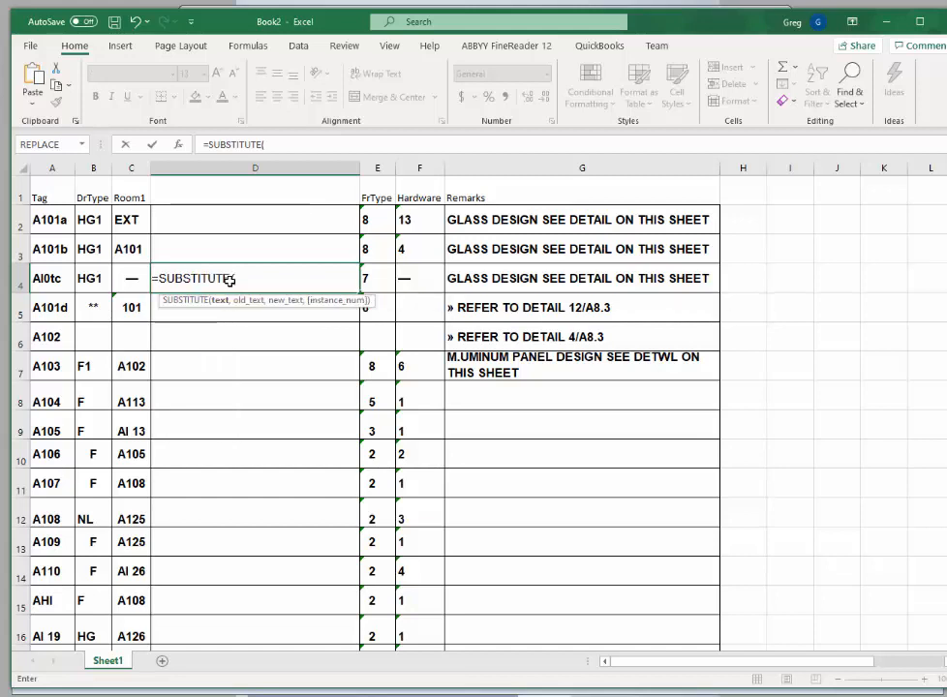
pyautogui.write('C4')
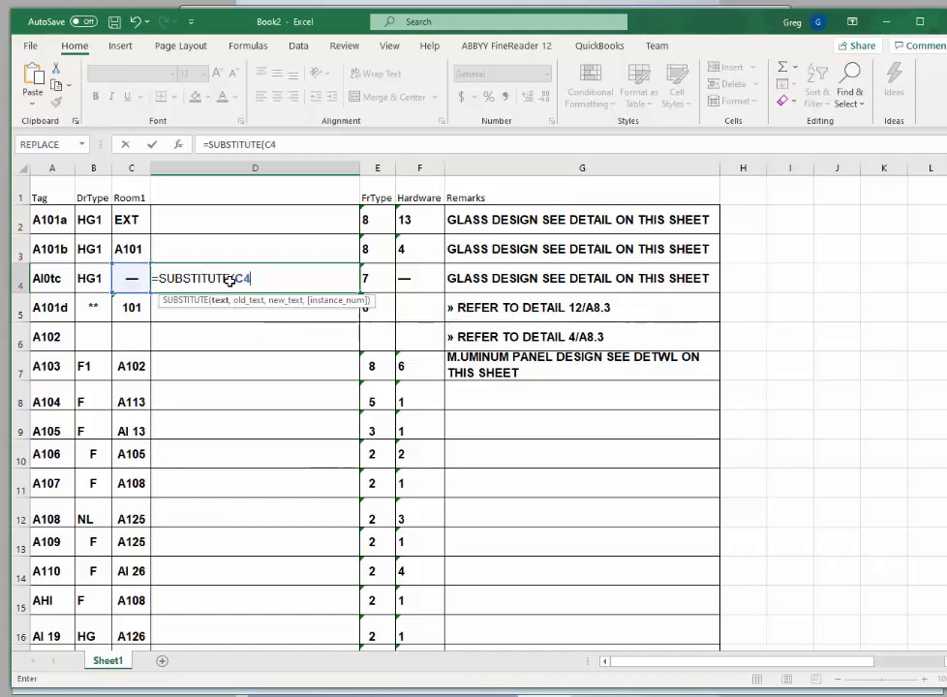
pyautogui.write(',"—')
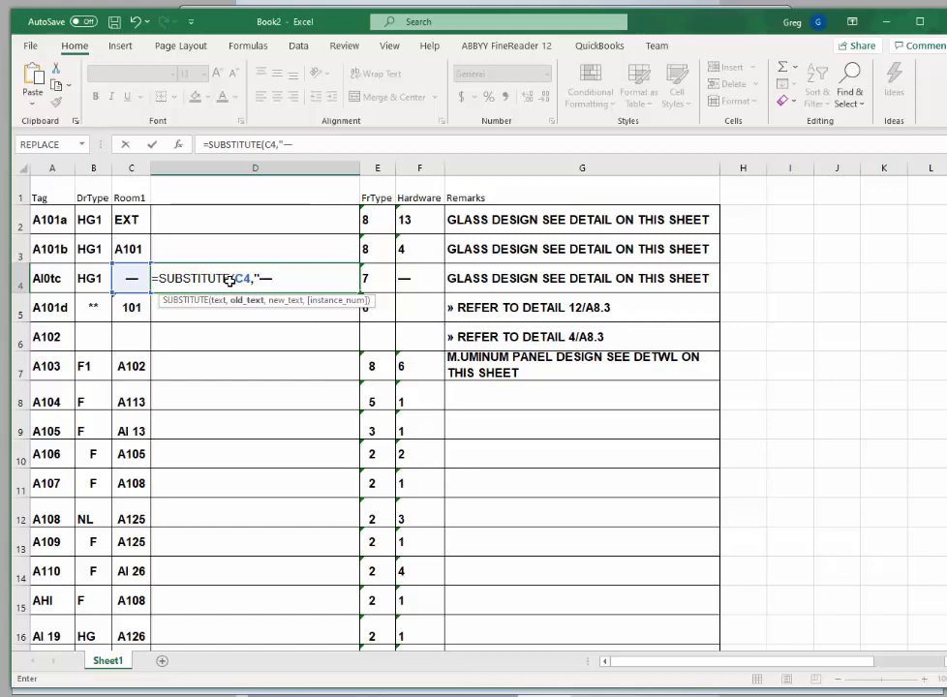
pyautogui.write('",')
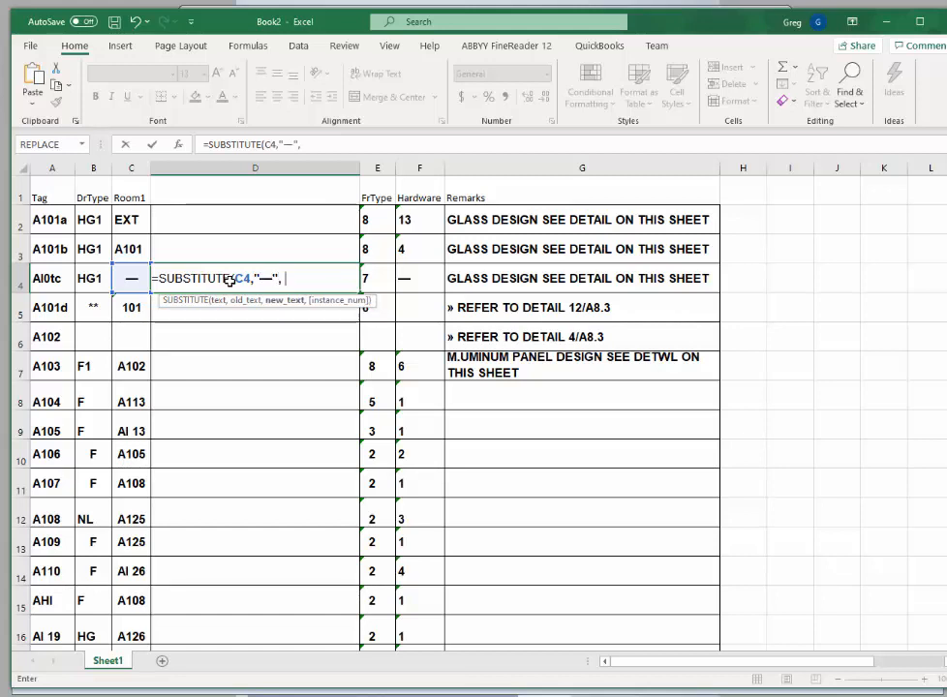
pyautogui.write(' "")')
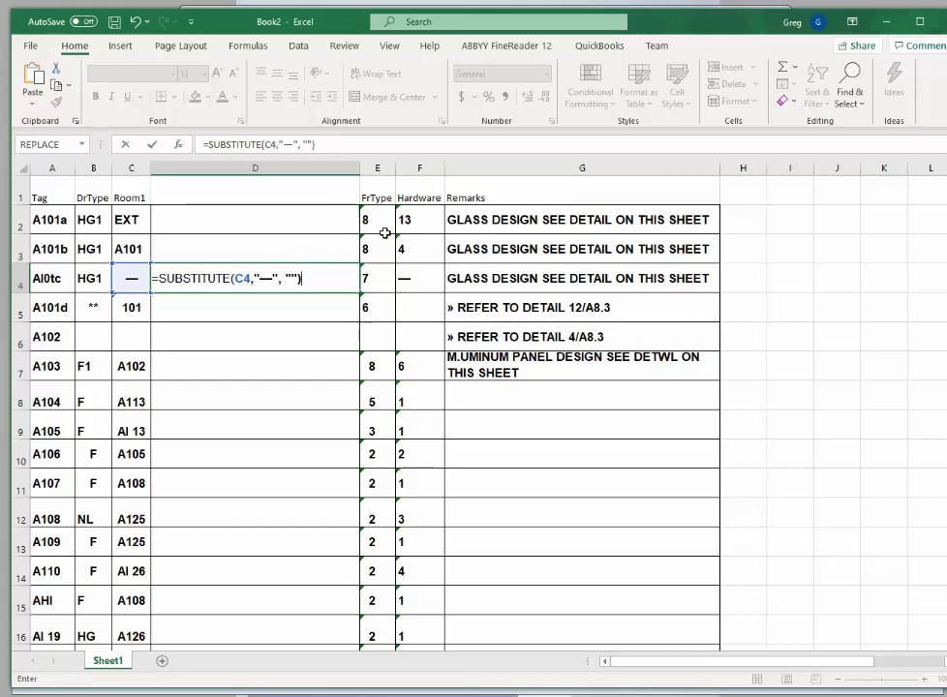
pyautogui.press('Return')
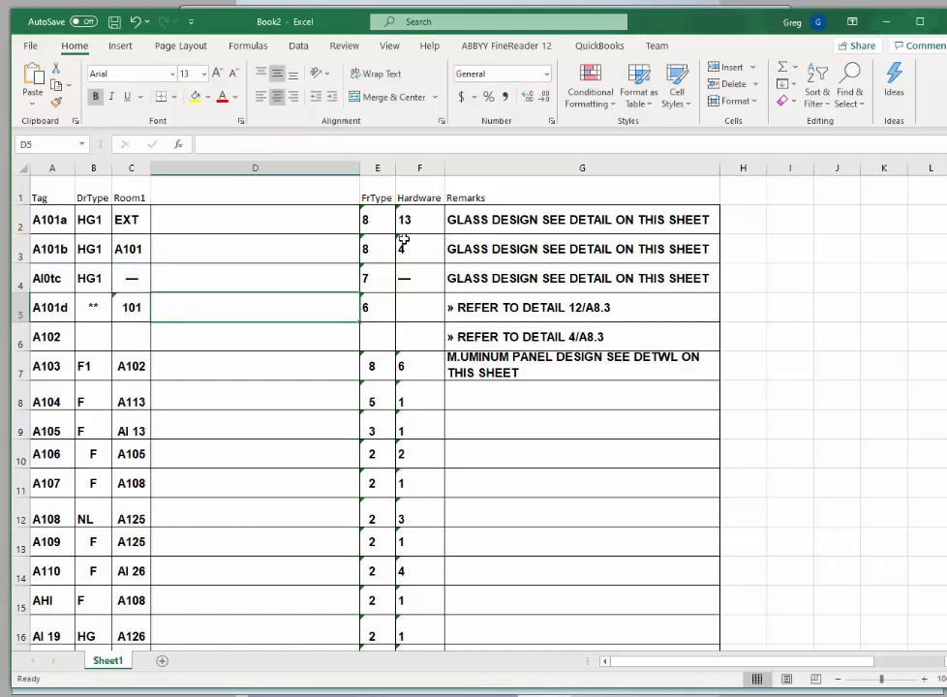
pyautogui.click(203, 279)
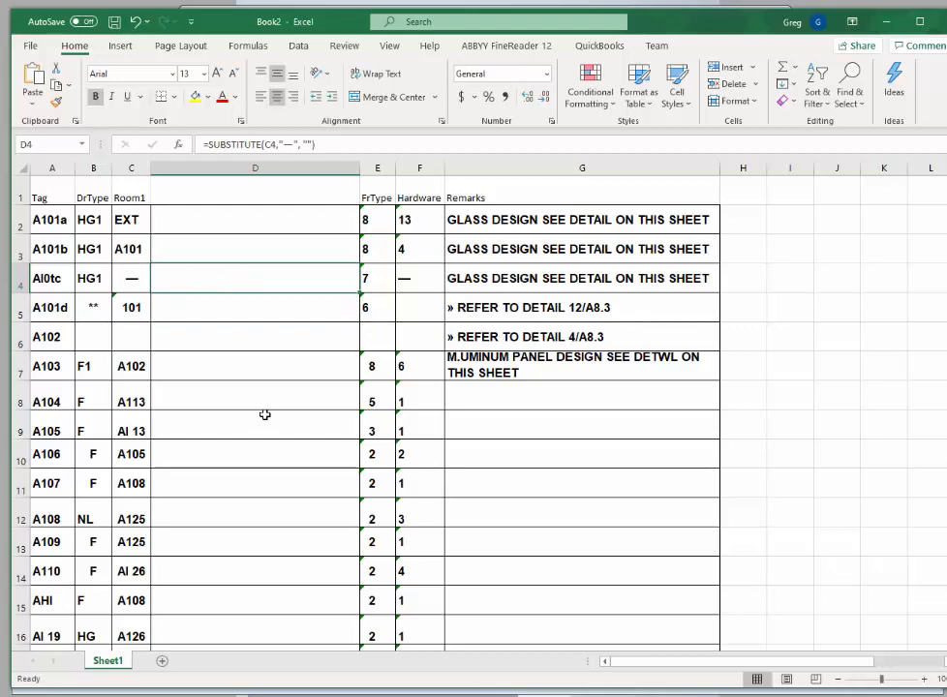
# Clear the dashes and stray symbols from FrType cells E42 to E45 and E47
pyautogui.scroll(-7, 264, 415)
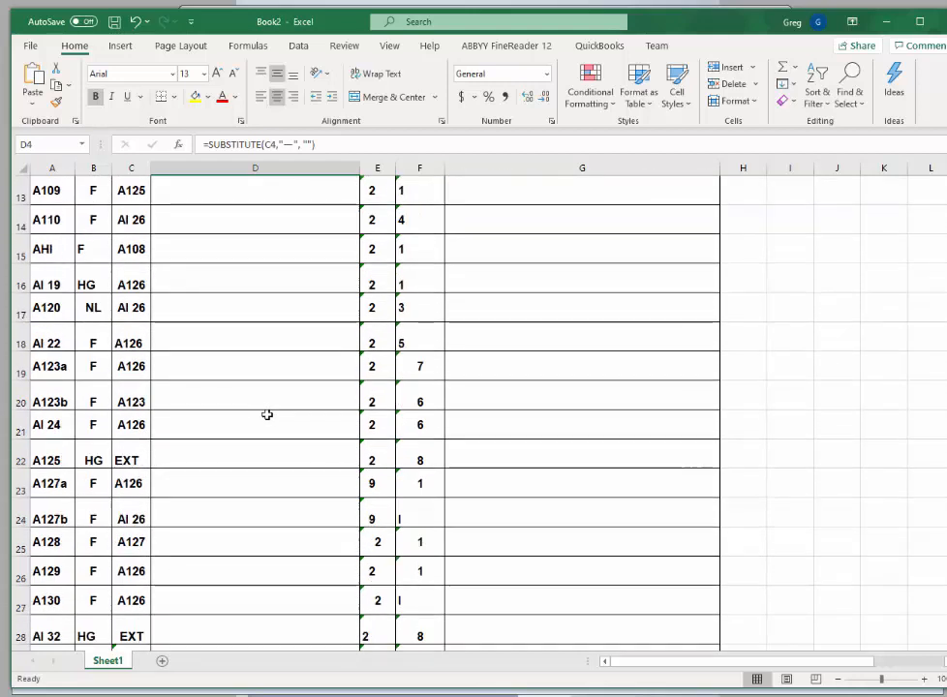
pyautogui.scroll(-4, 268, 415)
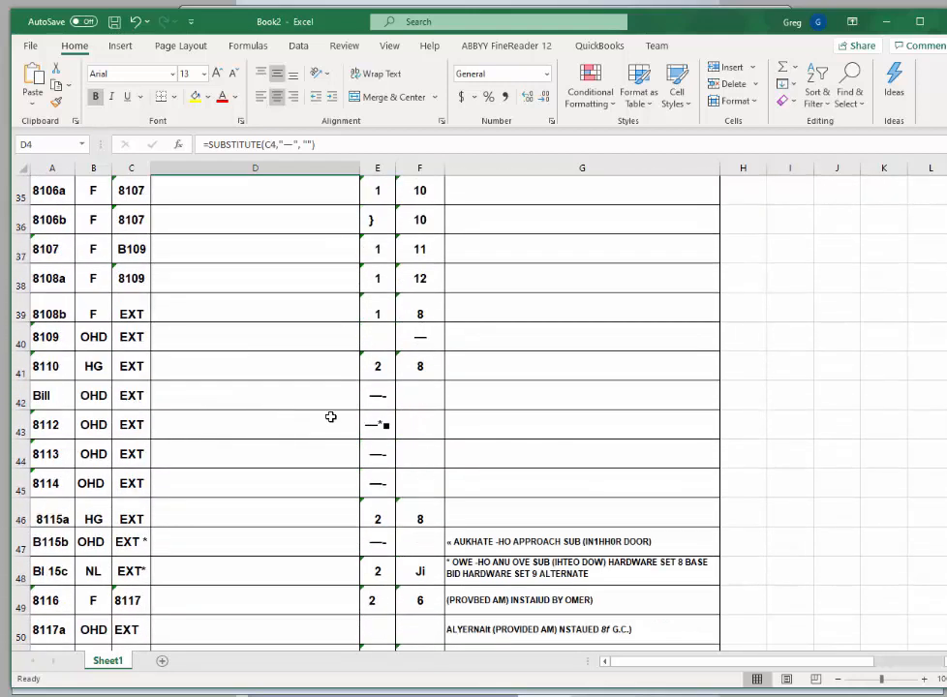
pyautogui.click(378, 397)
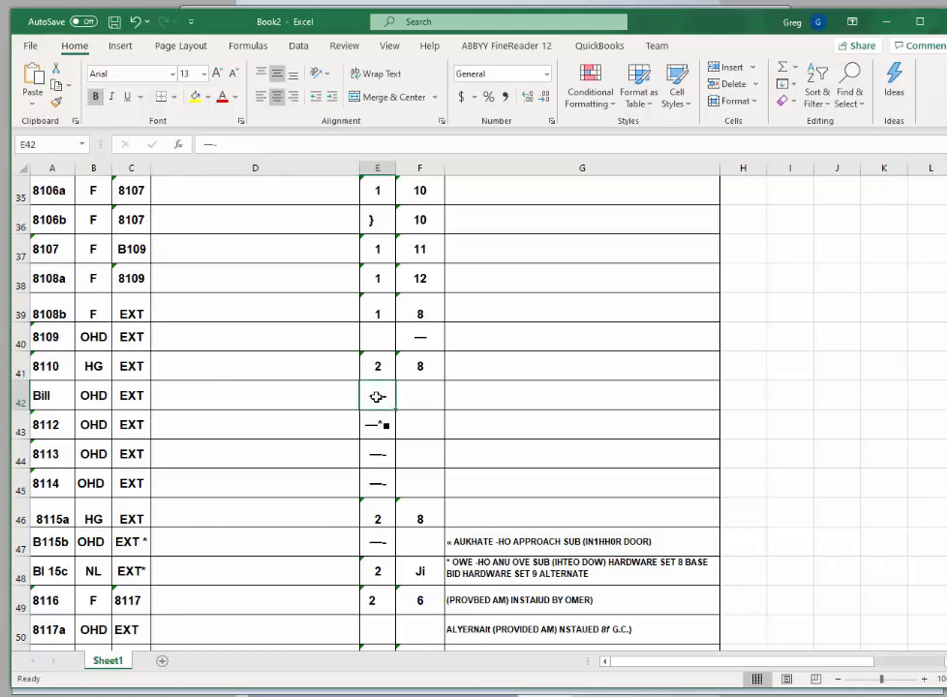
pyautogui.press('Delete')
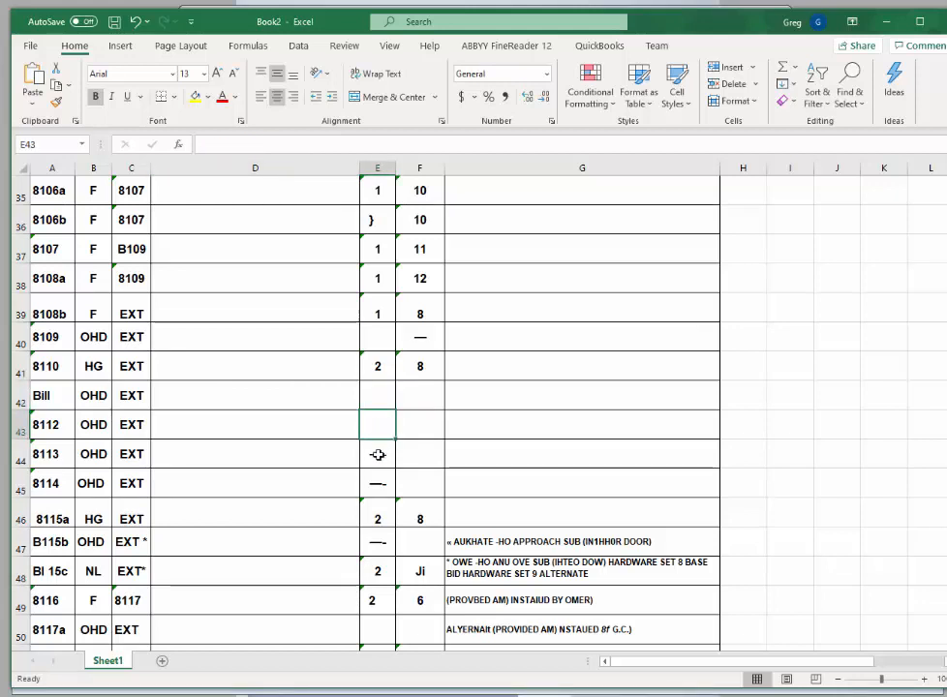
pyautogui.click(378, 455)
pyautogui.press('Delete')
pyautogui.click(377, 483)
pyautogui.press('Delete')
pyautogui.click(384, 528)
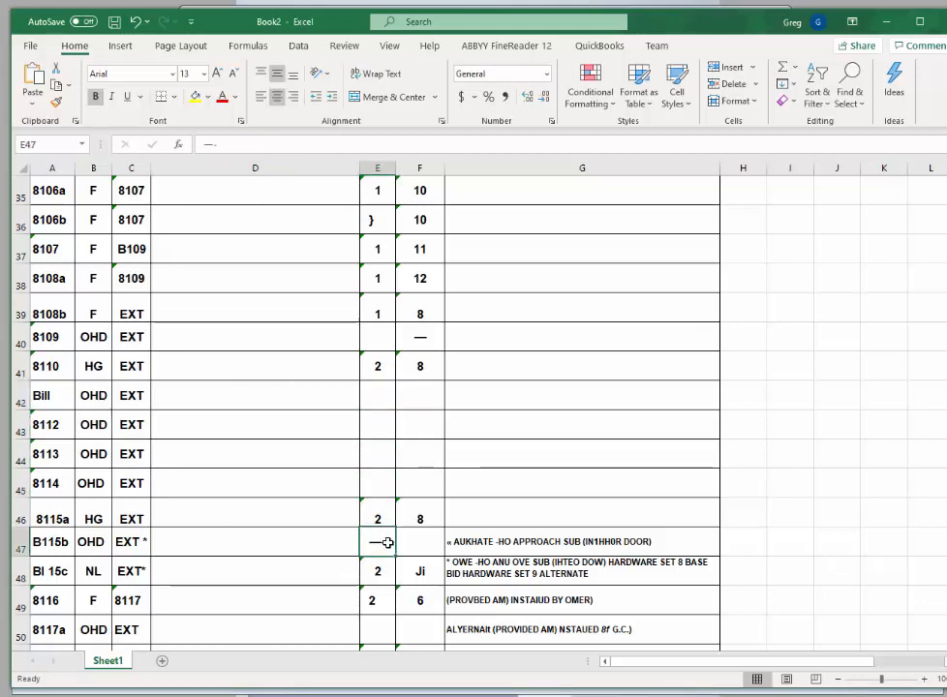
pyautogui.press('Delete')
# Clear the dash from Hardware cell F40 and the stray brace from FrType cell E36
pyautogui.click(425, 341)
pyautogui.press('Delete')
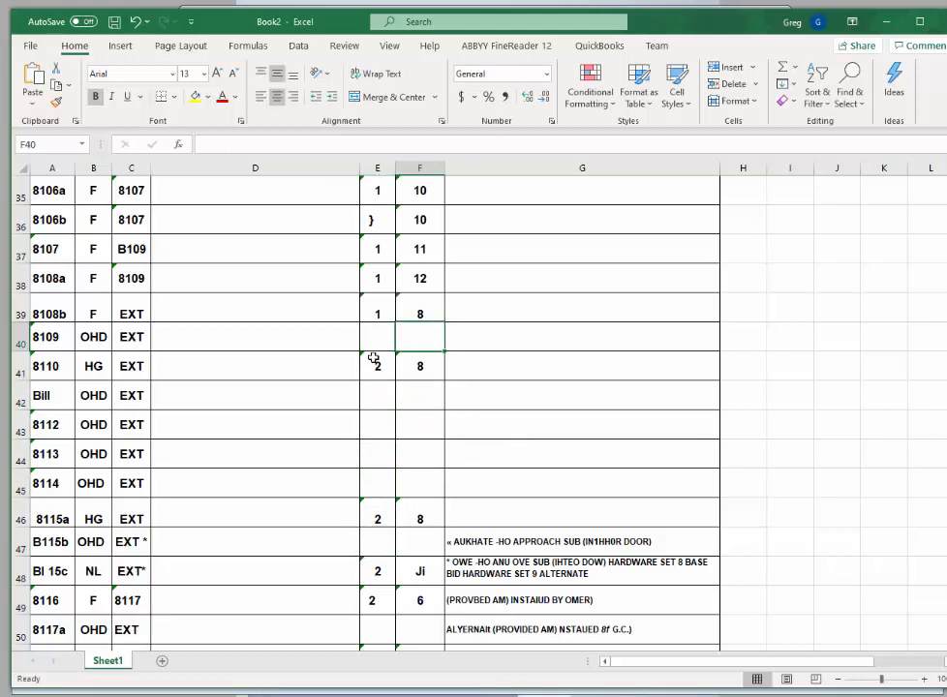
pyautogui.click(376, 221)
pyautogui.press('Delete')
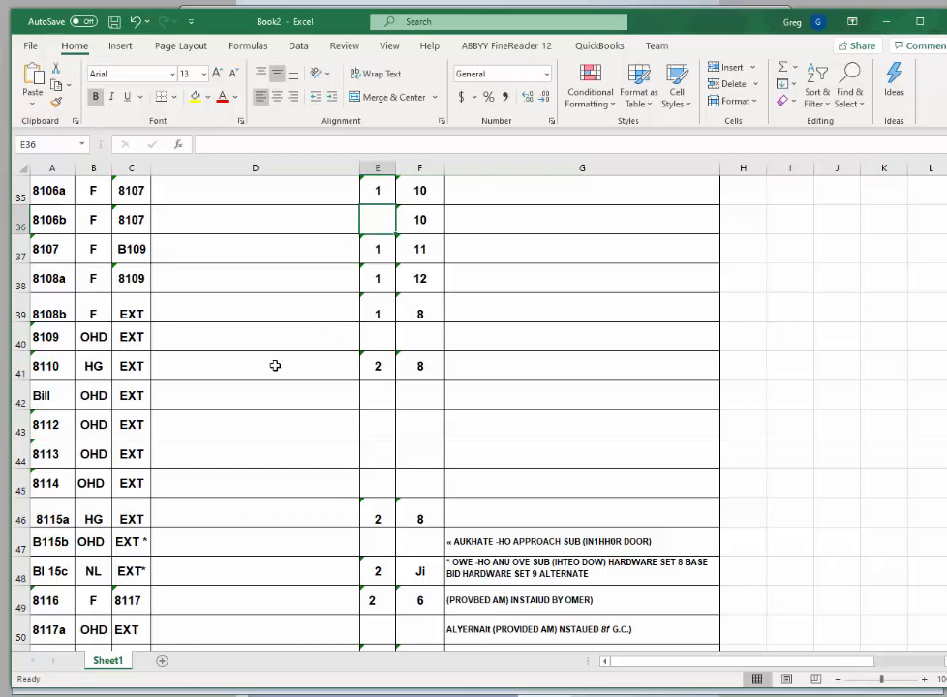
# Clear the dashes and quote marks from Hardware cells F55, F57 and F60 and from FrType cell E60
pyautogui.scroll(-5, 283, 373)
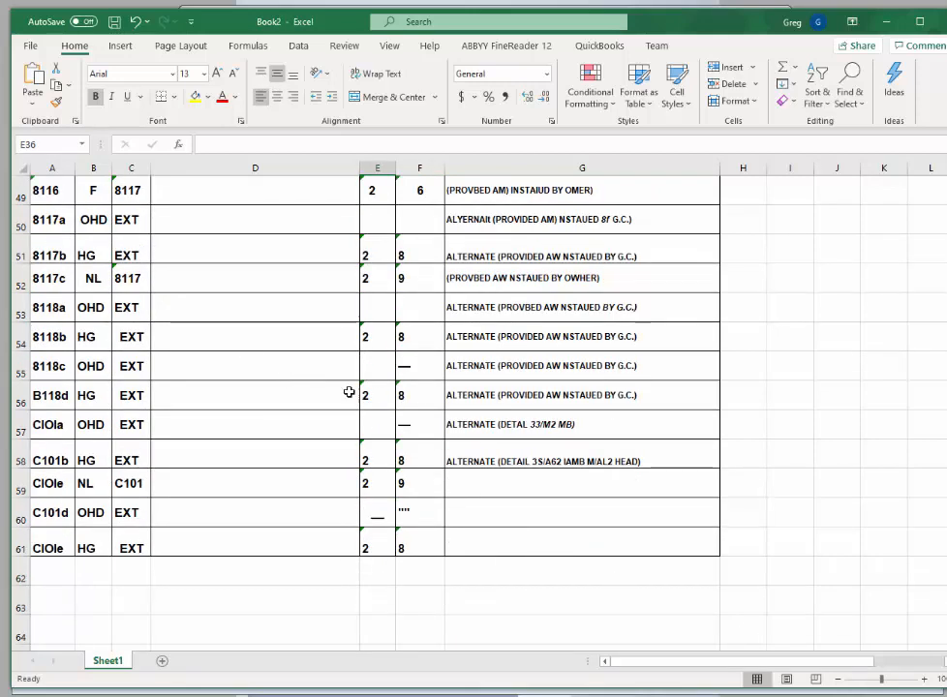
pyautogui.click(419, 370)
pyautogui.press('Delete')
pyautogui.click(415, 428)
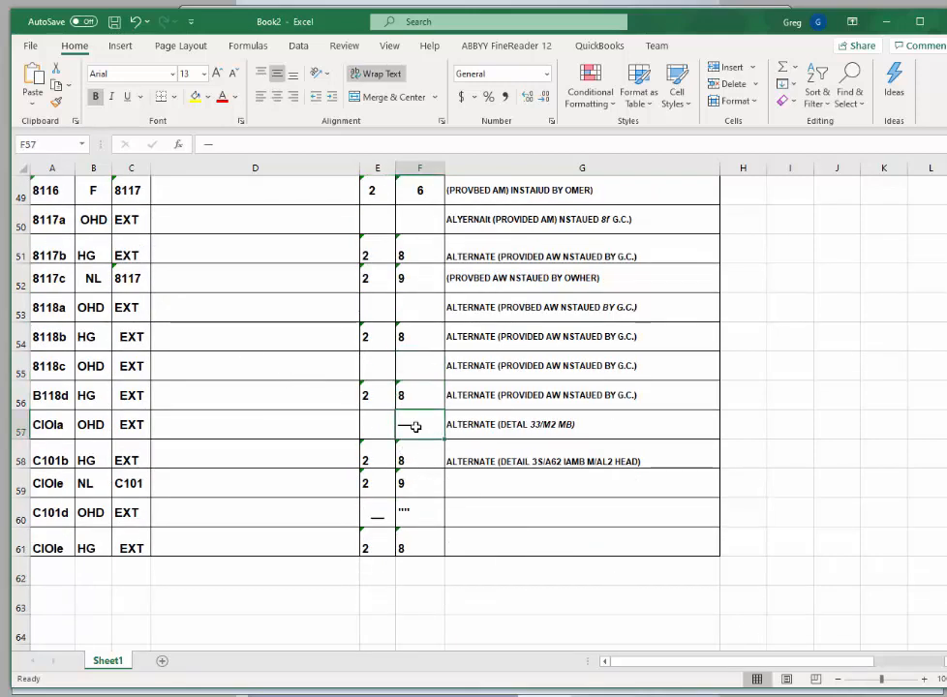
pyautogui.press('Delete')
pyautogui.click(413, 509)
pyautogui.press('Delete')
pyautogui.click(371, 511)
pyautogui.press('Delete')
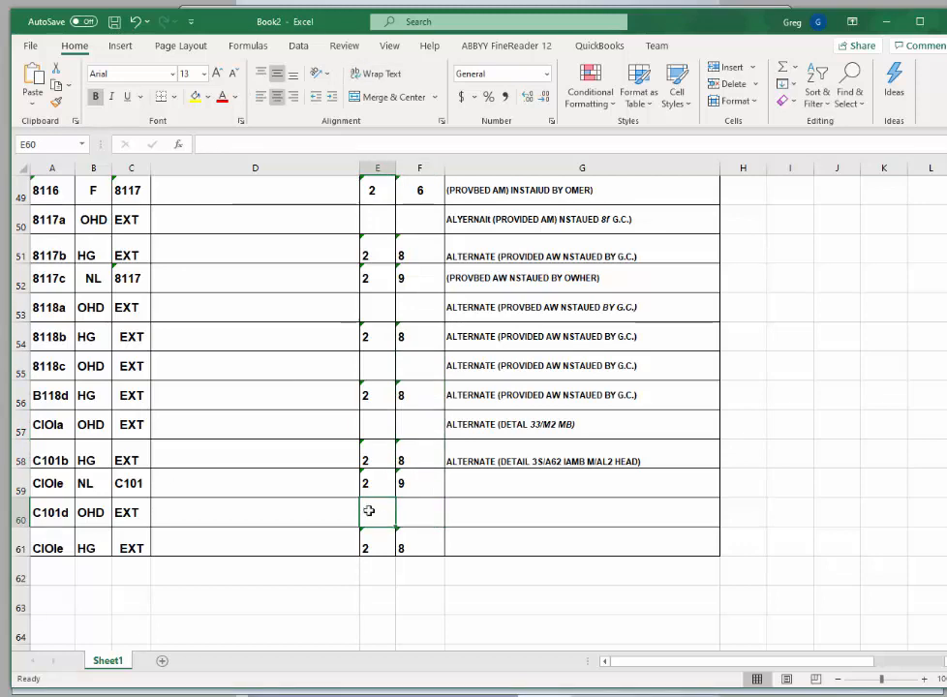
# Check the misread tag "Bill" in A42 against the door schedule on page 30 of the PDF plans in ABBYY FineReader
pyautogui.scroll(1, 237, 454)
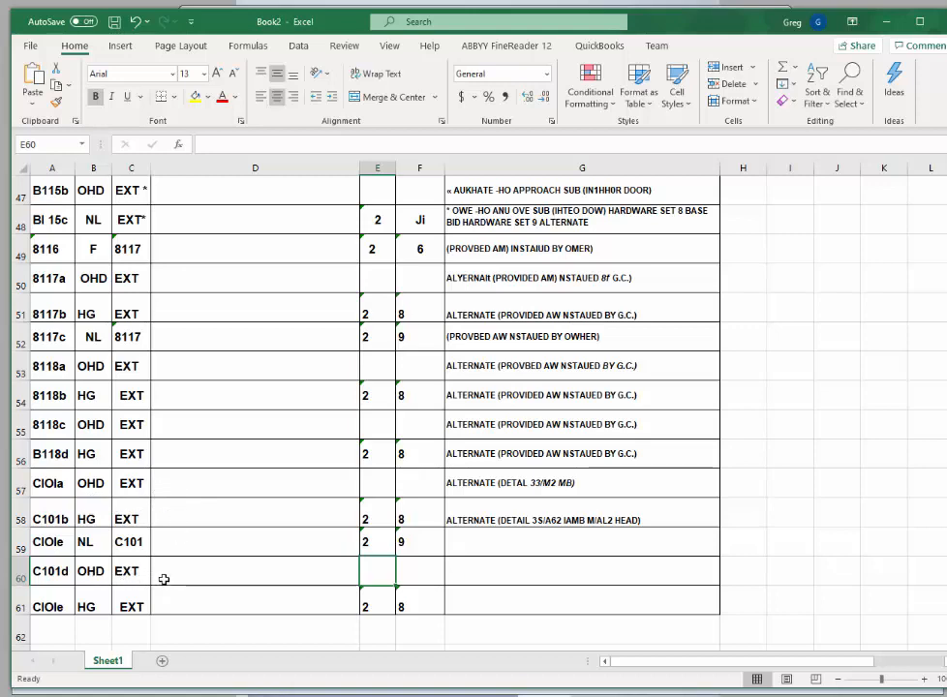
pyautogui.scroll(11, 163, 579)
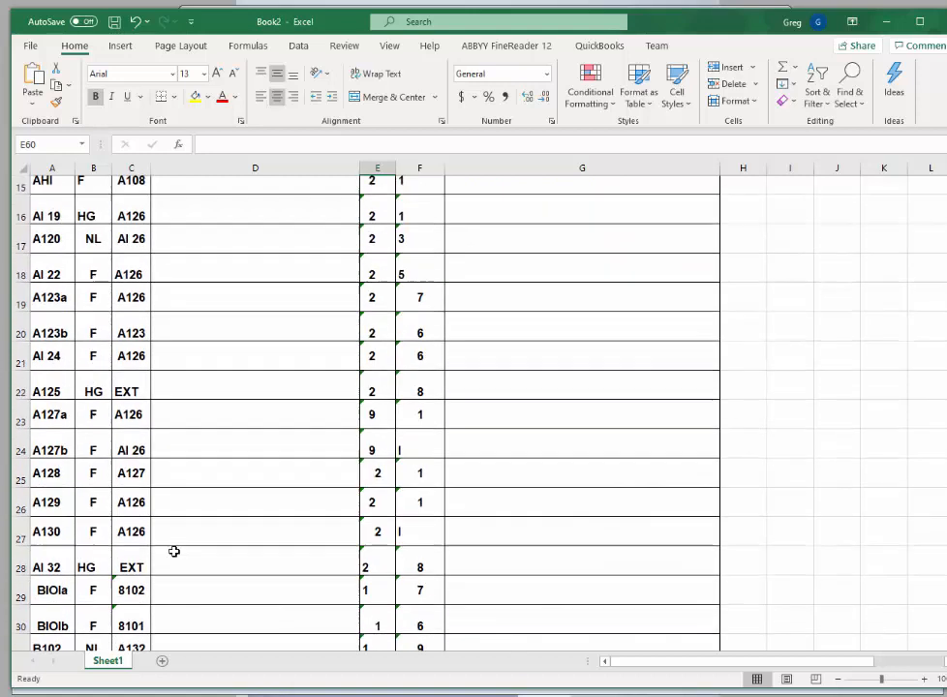
pyautogui.scroll(-5, 173, 549)
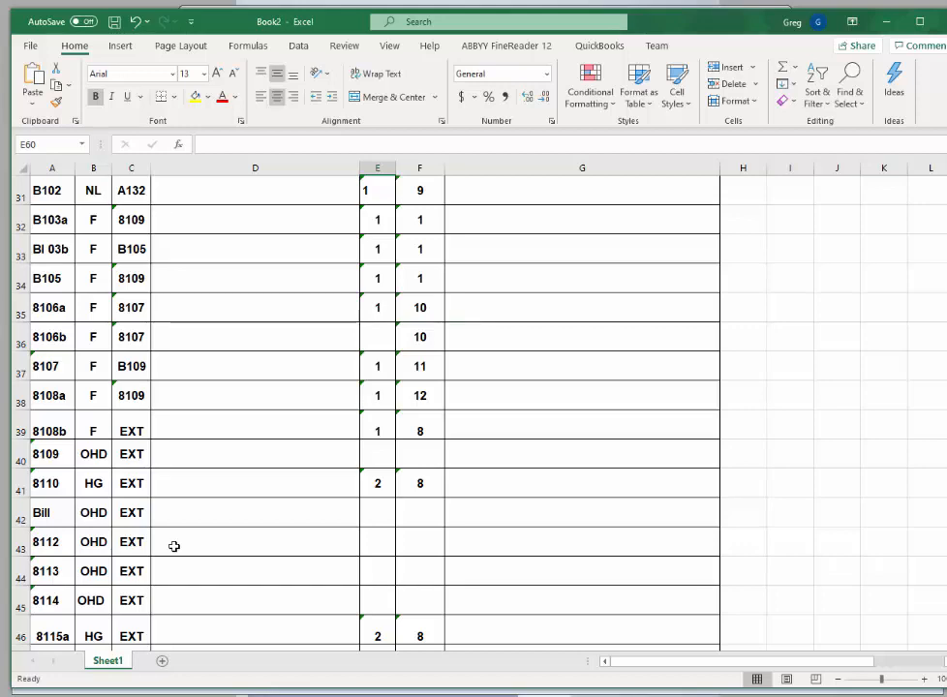
pyautogui.scroll(-2, 173, 546)
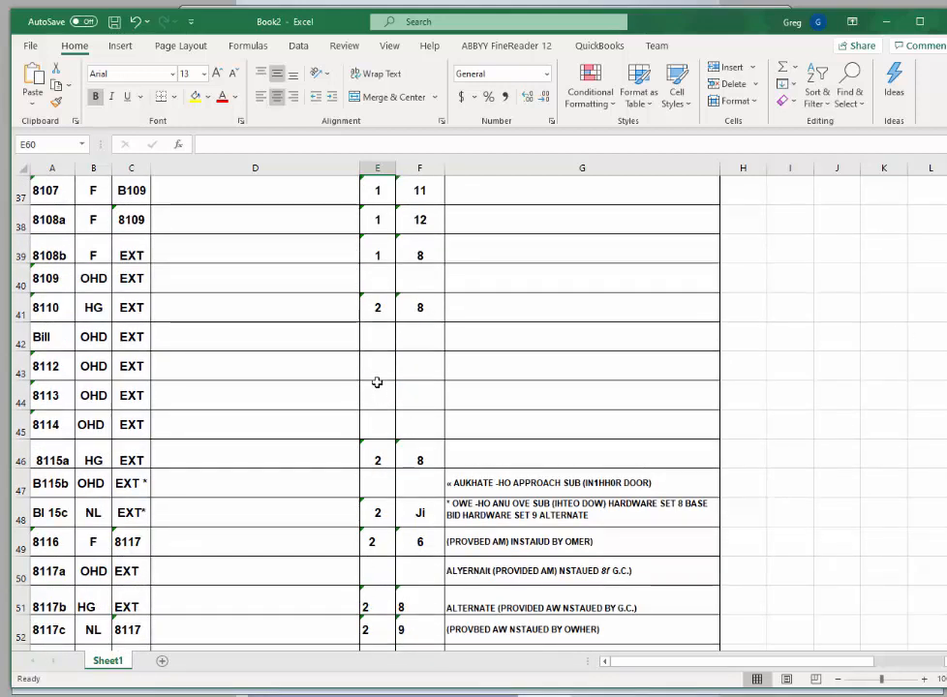
pyautogui.click(54, 342)
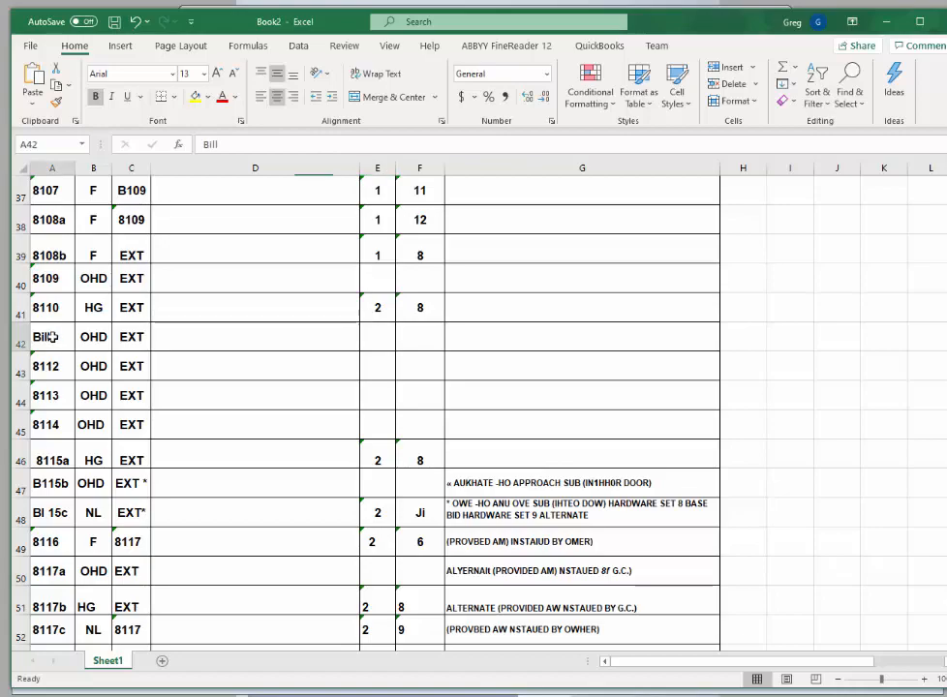
pyautogui.moveTo(946, 72); pyautogui.dragTo(666, 17)
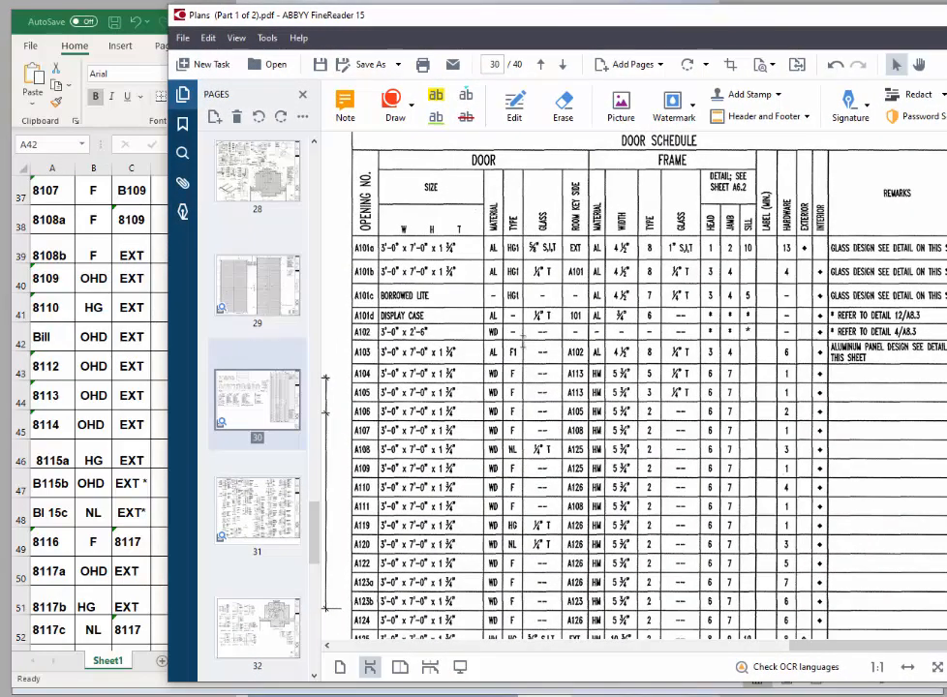
pyautogui.scroll(-5, 364, 287)
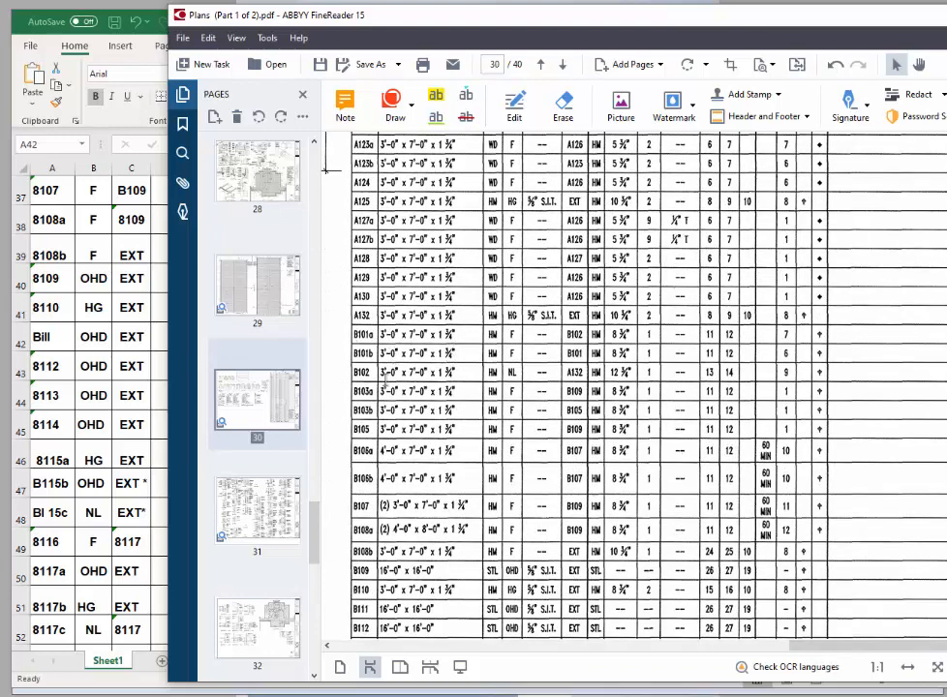
# Examine the B-series openings in the door schedule on page 30 of the plans
pyautogui.scroll(-3, 384, 383)
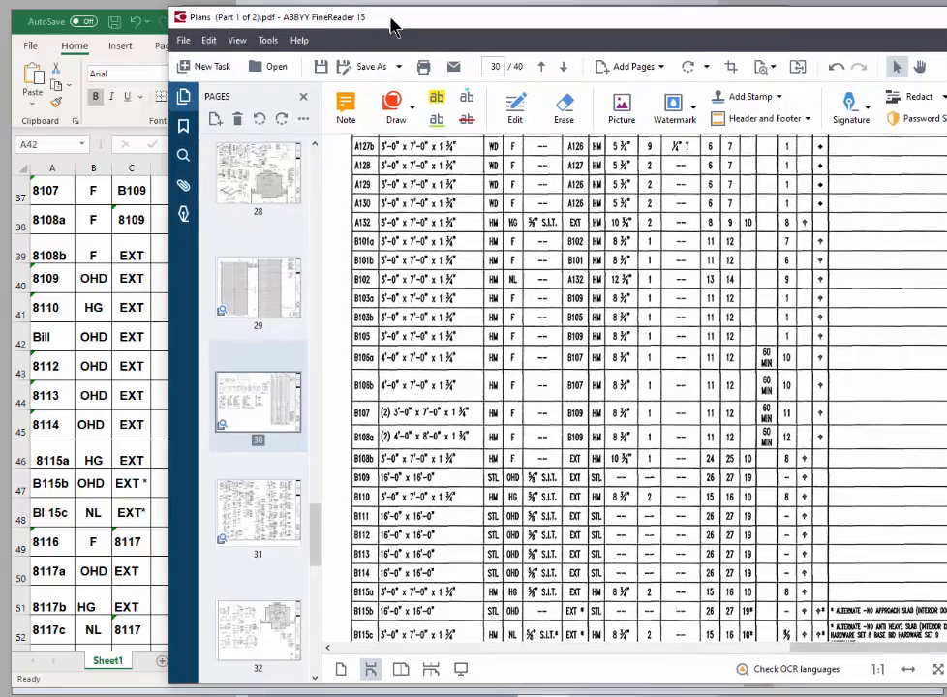
pyautogui.moveTo(390, 21); pyautogui.dragTo(244, 16)
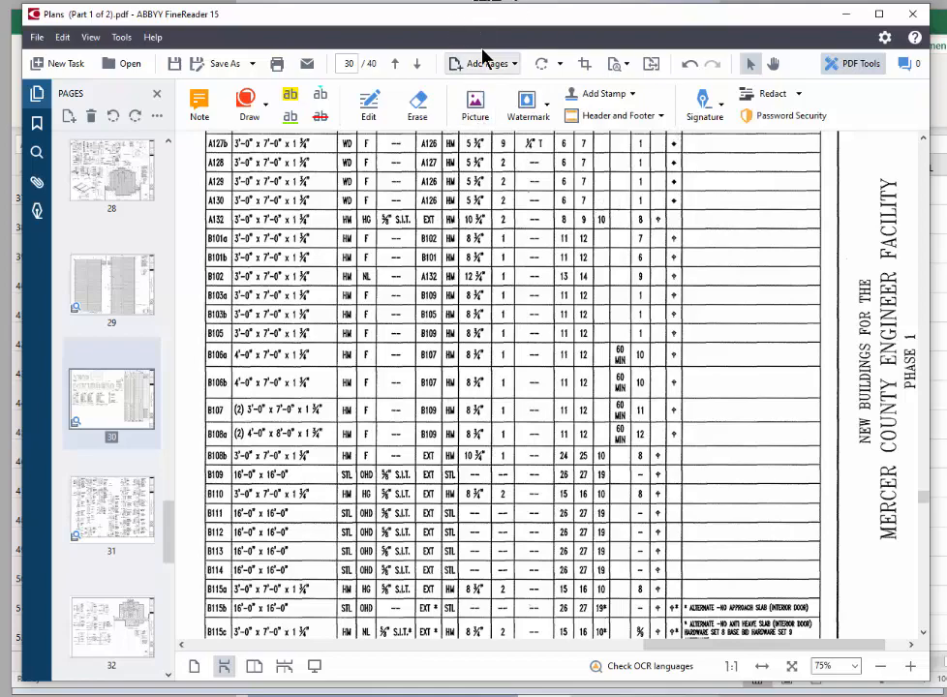
# In the Cincinnati Airport bid set, shrink the page 22 table area to exclude the schedule title and the Door/Frame heading row
pyautogui.moveTo(396, 21); pyautogui.dragTo(332, 21)
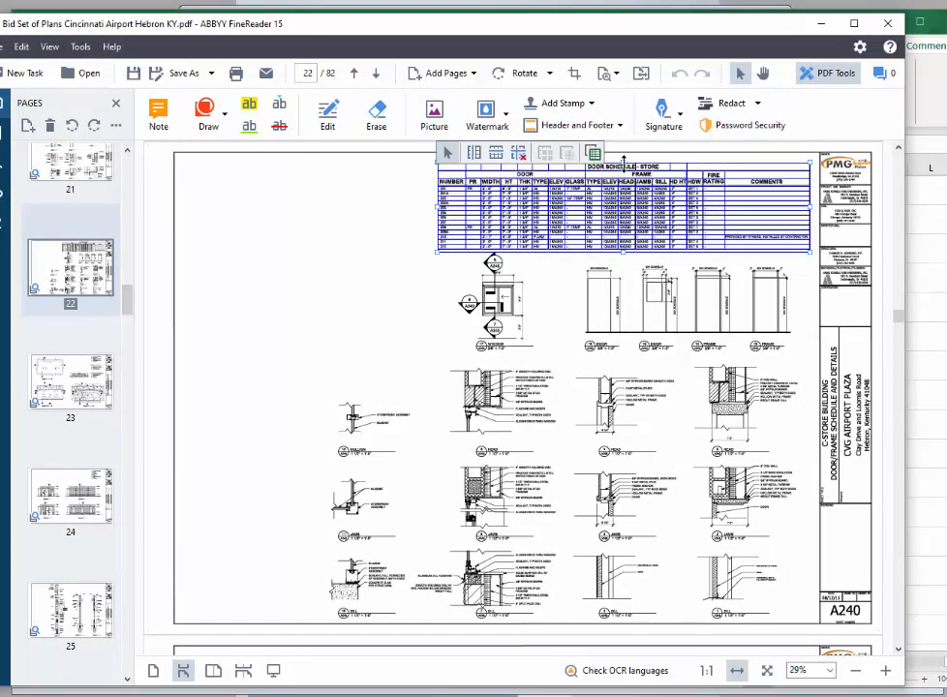
pyautogui.moveTo(623, 162); pyautogui.dragTo(623, 177)
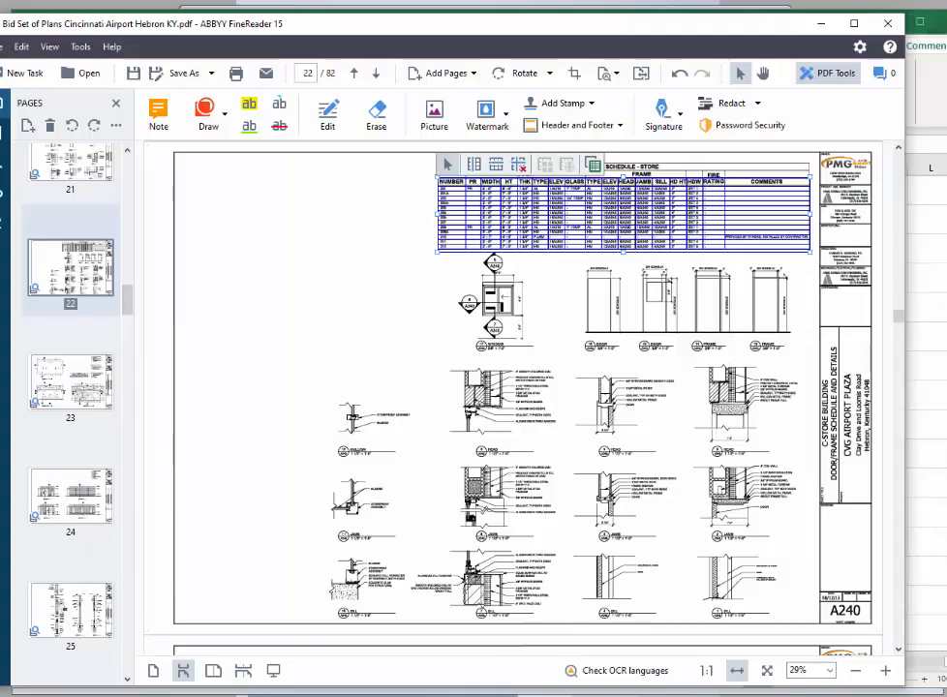
# Return to Plans (Part 1 of 2).pdf and examine the full door schedule and the frame type elevations on page 30
pyautogui.moveTo(2, 49); pyautogui.dragTo(493, 22)
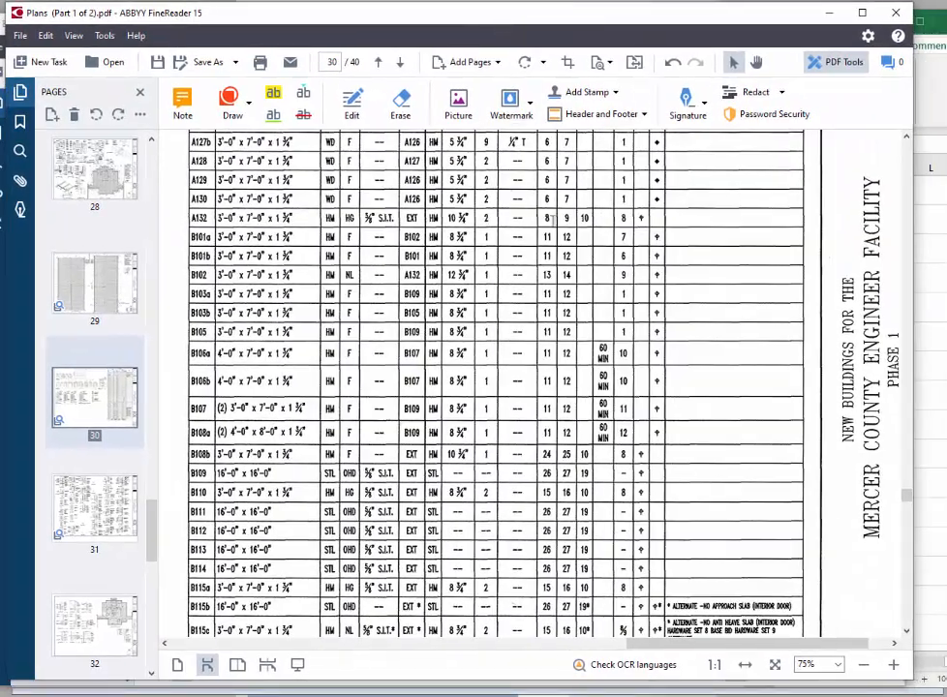
pyautogui.scroll(-1, 627, 274)
pyautogui.scroll(-8, 631, 270)
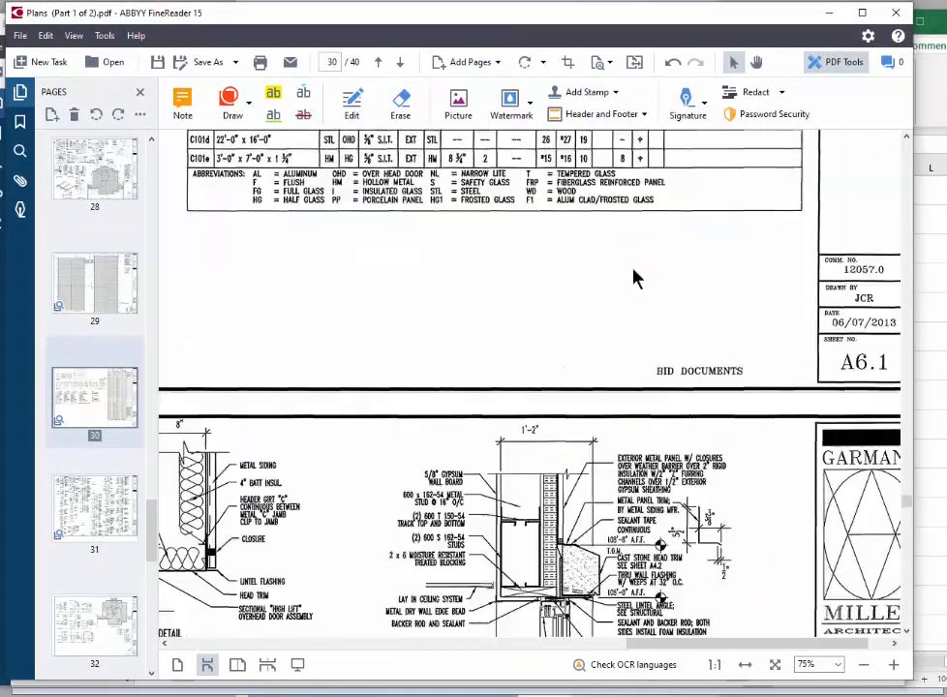
pyautogui.scroll(3, 631, 272)
pyautogui.scroll(3, 627, 261)
pyautogui.scroll(10, 626, 263)
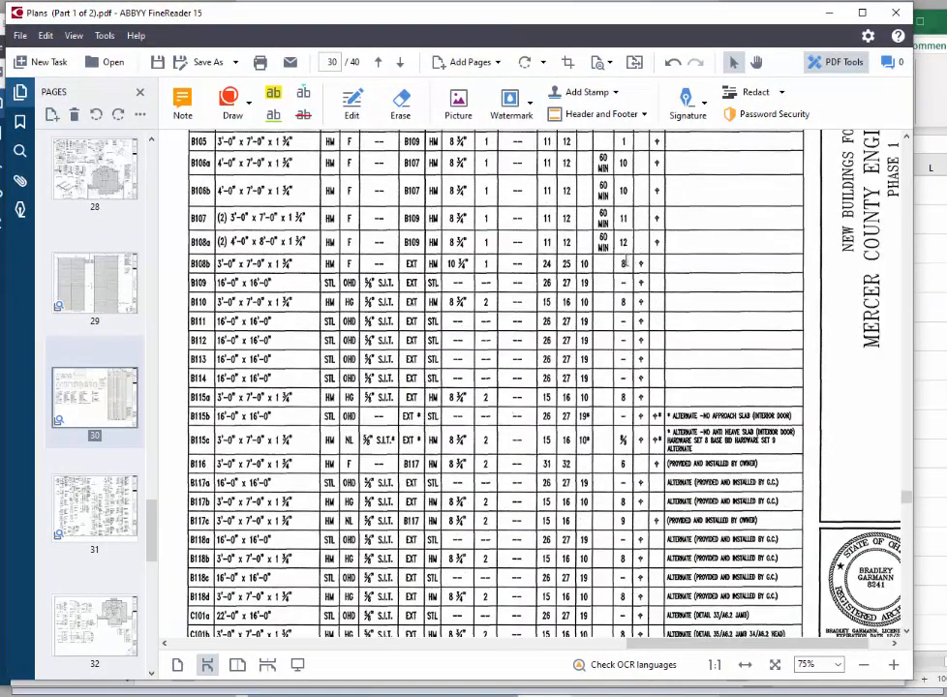
pyautogui.scroll(10, 548, 167)
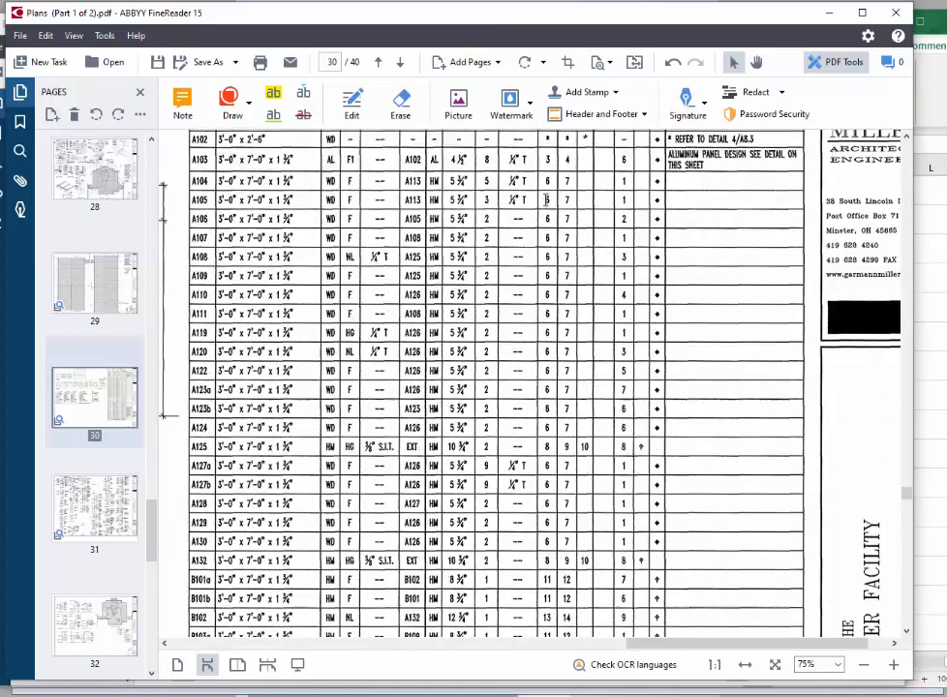
pyautogui.scroll(1, 547, 209)
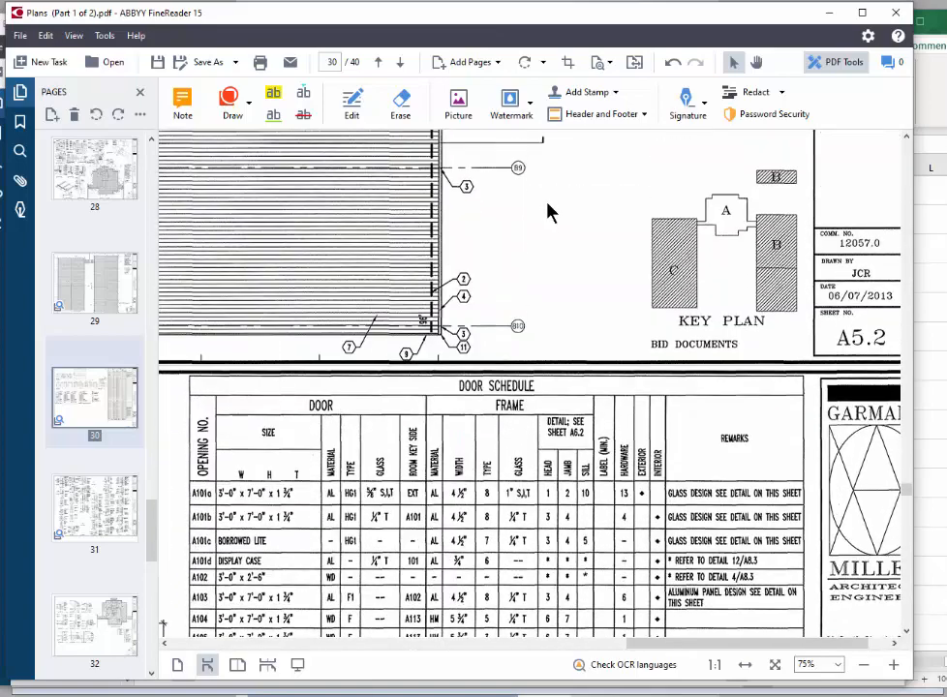
pyautogui.scroll(-2, 548, 209)
pyautogui.moveTo(692, 647); pyautogui.dragTo(411, 675)
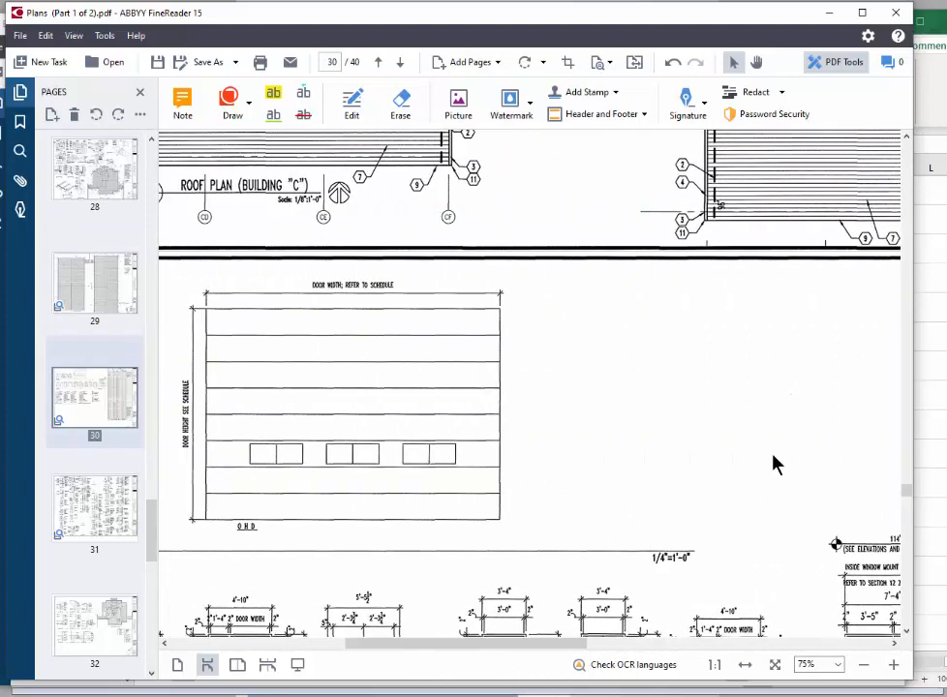
pyautogui.scroll(-5, 783, 420)
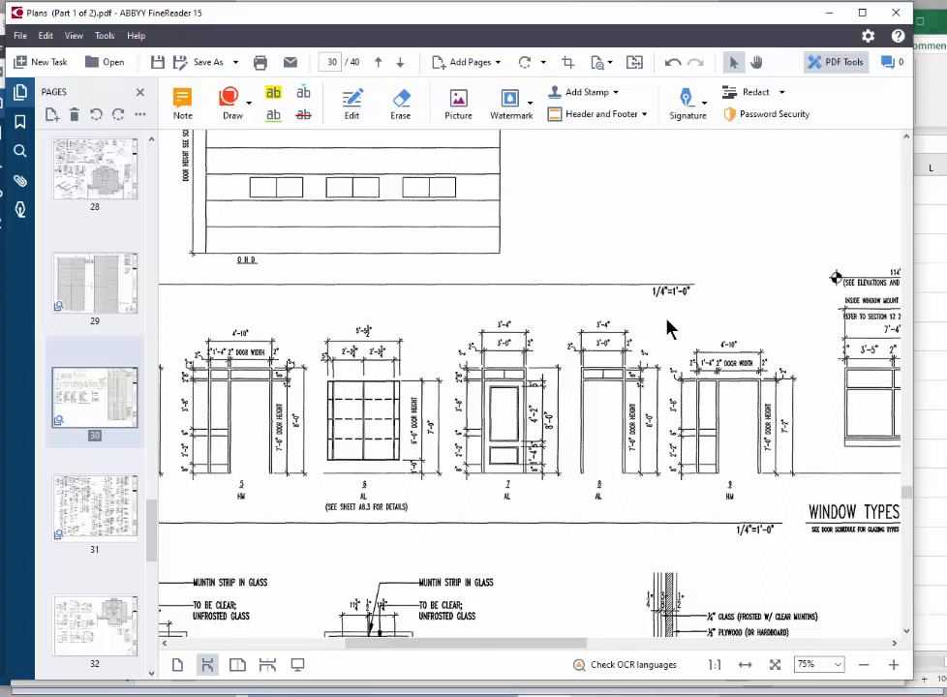
# Copy the HM frame type 9 elevation on page 30 to the clipboard as an image
pyautogui.moveTo(667, 317); pyautogui.dragTo(807, 507)
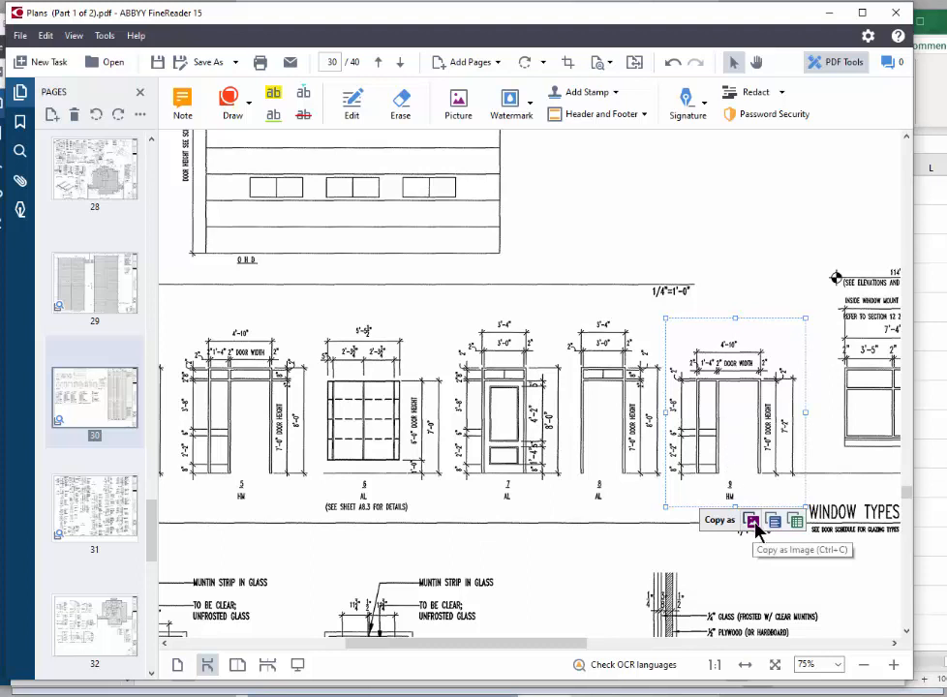
pyautogui.click(753, 523)
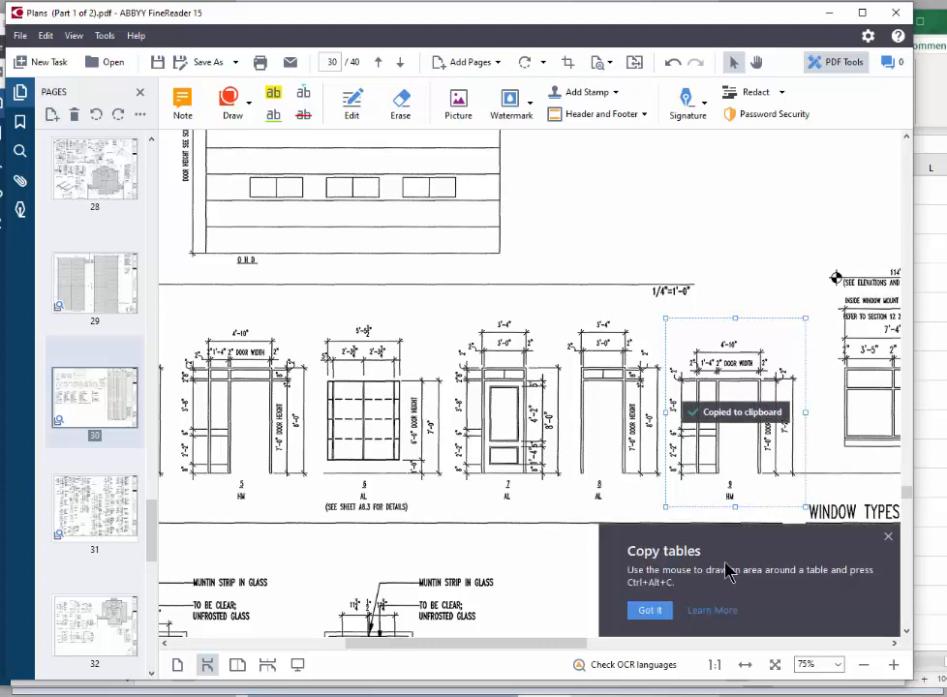
pyautogui.click(650, 611)
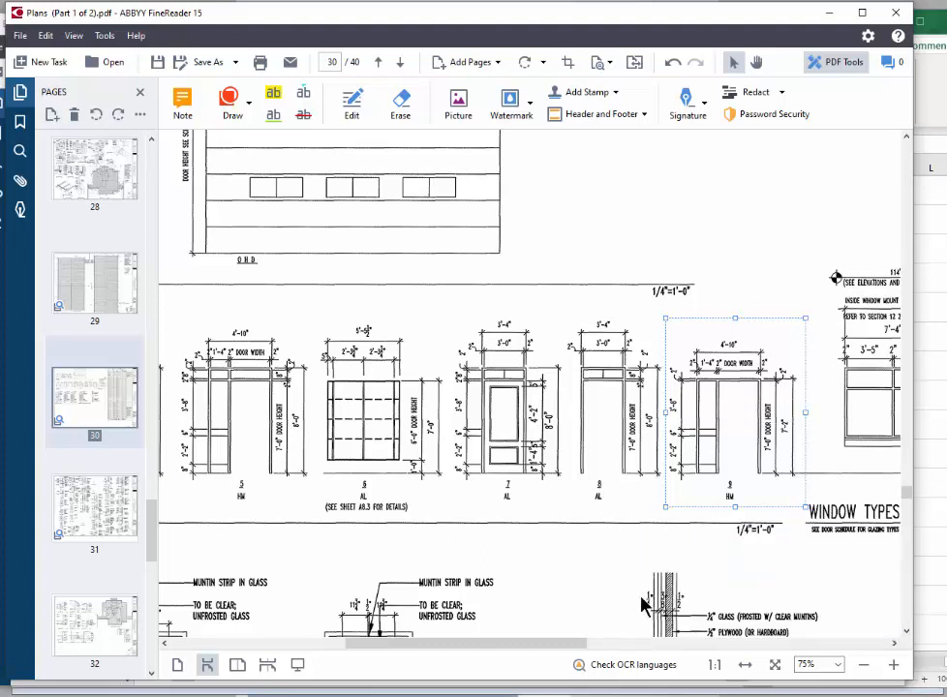
pyautogui.rightClick(697, 342)
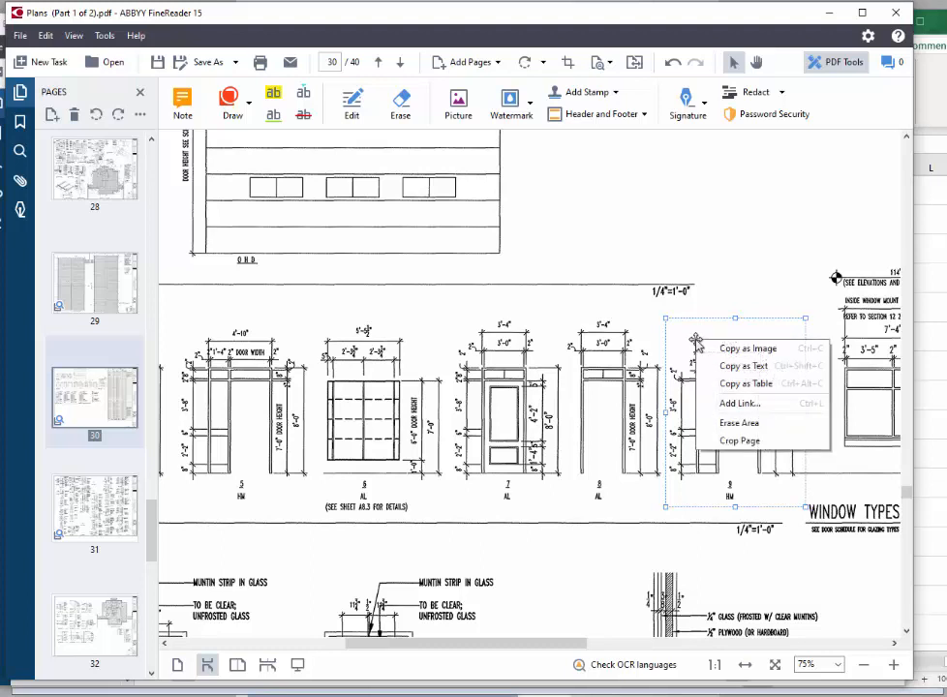
pyautogui.click(748, 350)
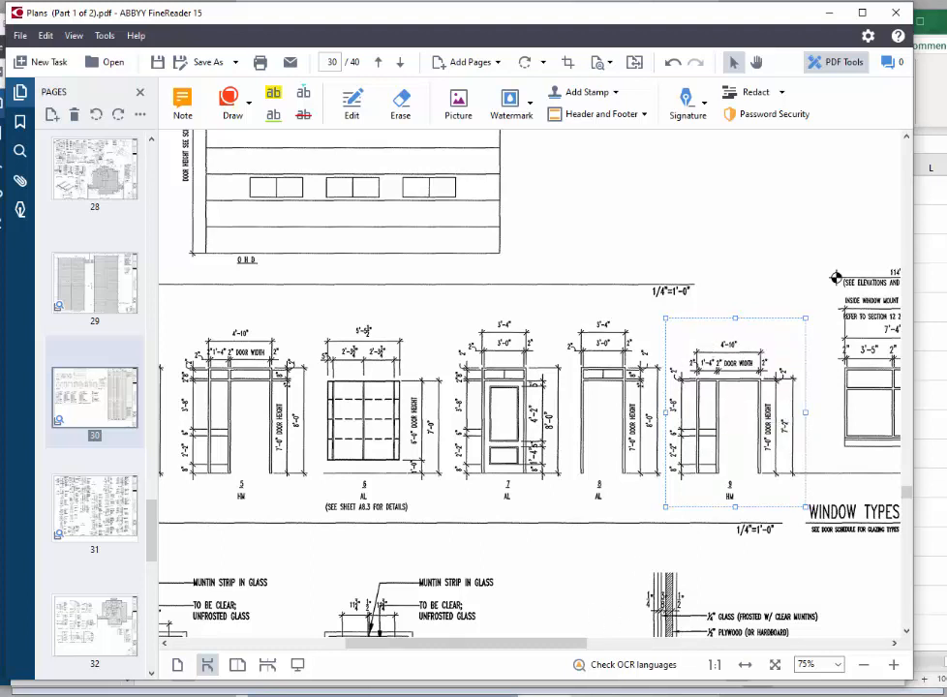
# Clear the selection on page 30 and minimize the Plans (Part 1 of 2).pdf window
pyautogui.moveTo(941, 695)
pyautogui.rightClick(715, 416)
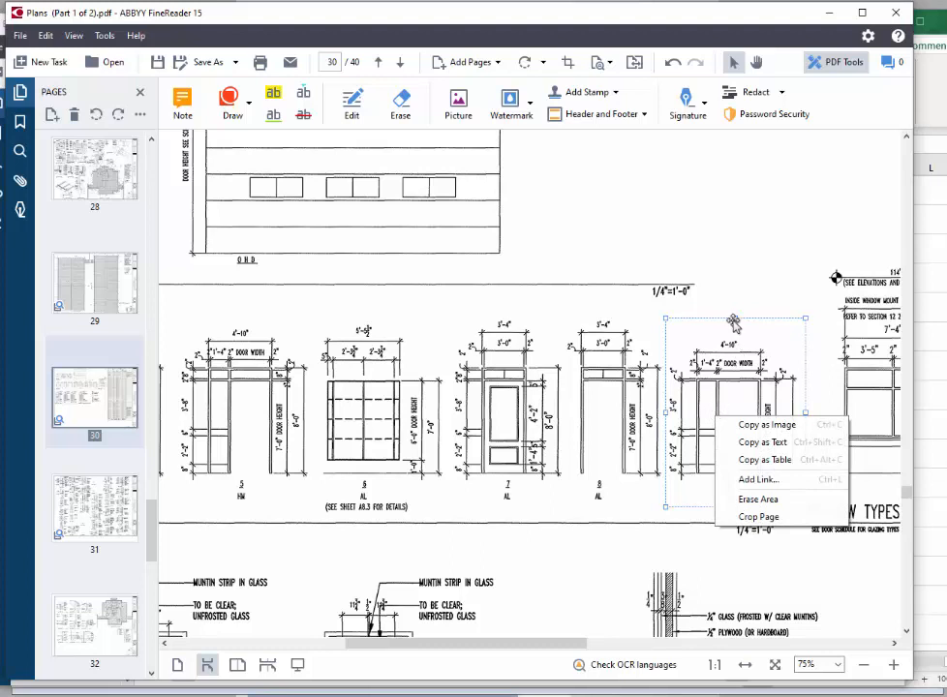
pyautogui.click(757, 250)
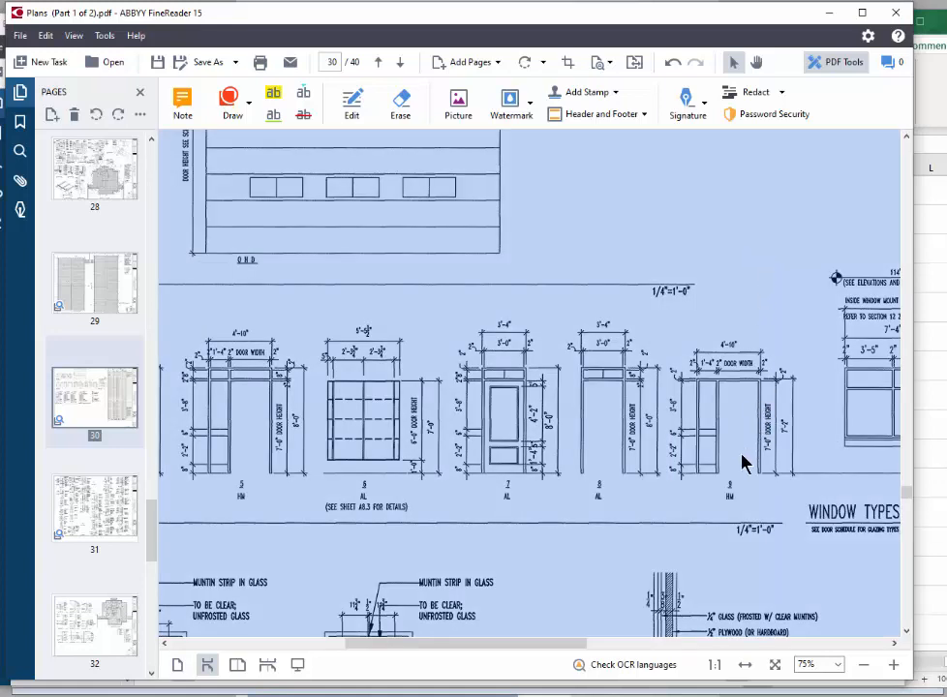
pyautogui.click(683, 499)
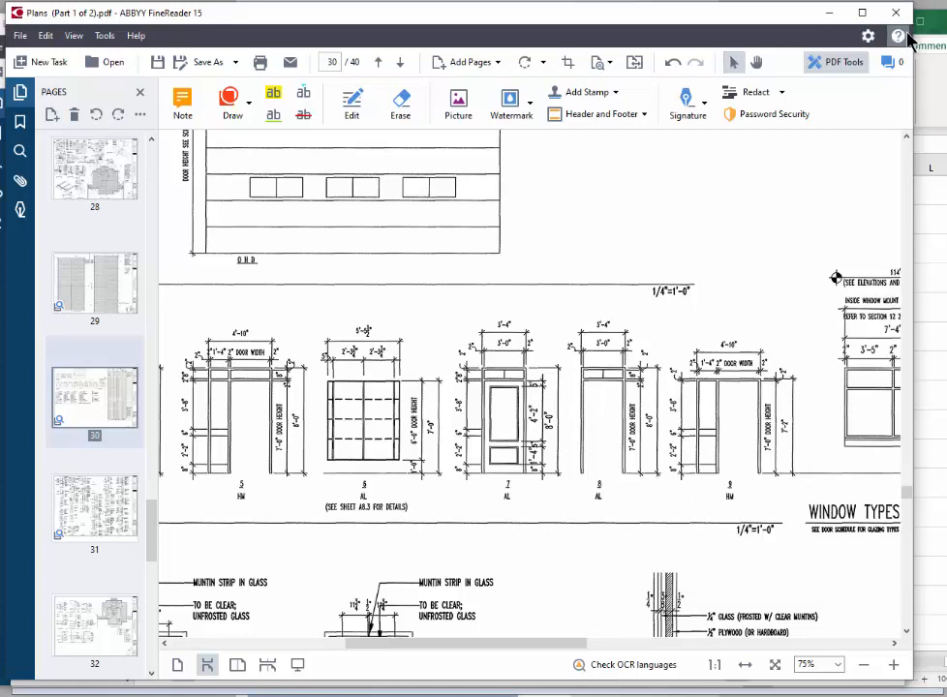
pyautogui.click(829, 17)
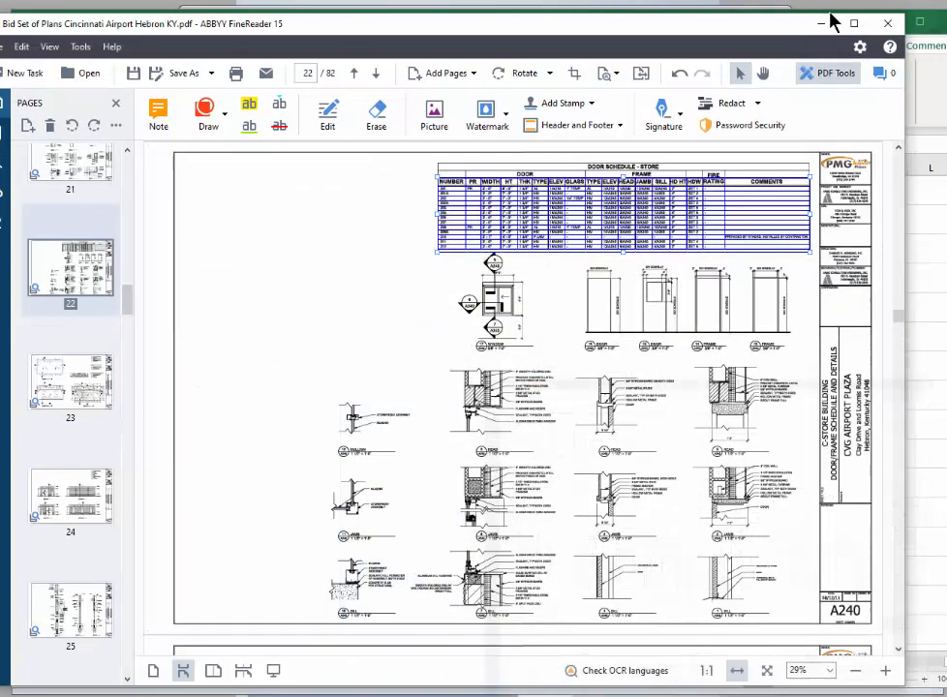